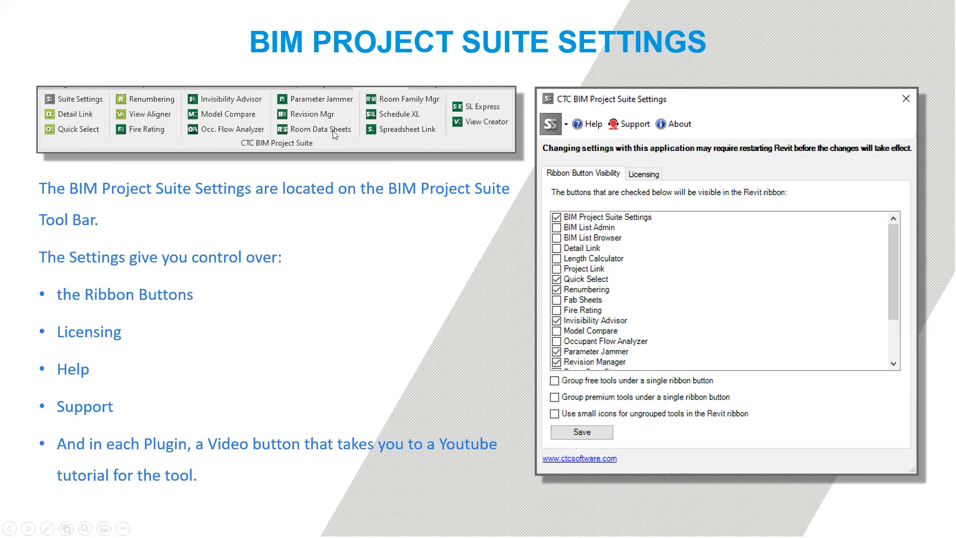
# Advance the slide show past the View Creator slide and switch to the open Autodesk Revit window.
pyautogui.click(375, 310)
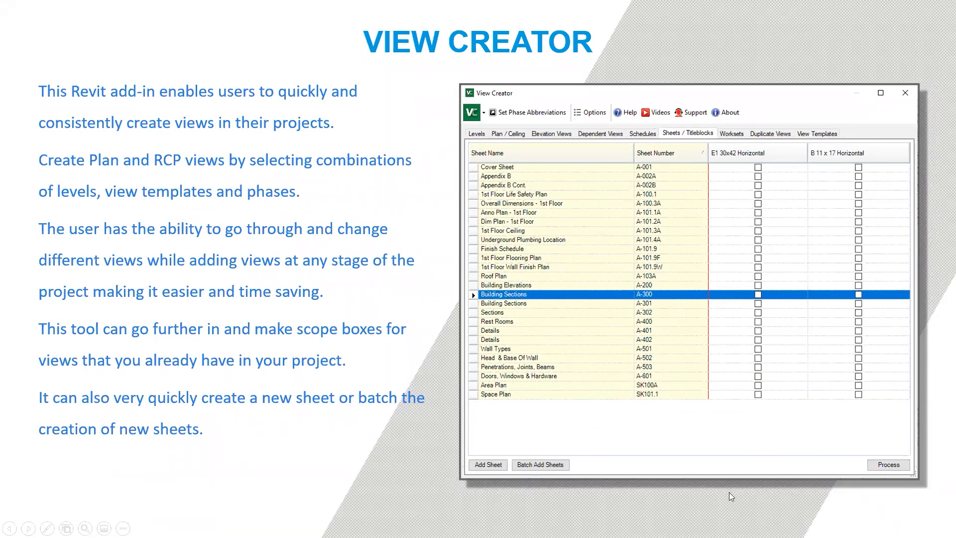
pyautogui.click(746, 516)
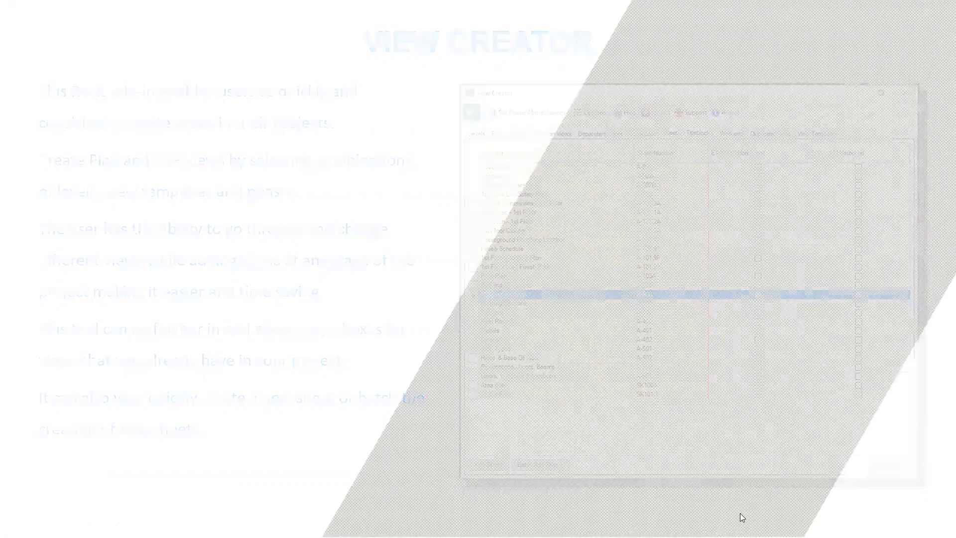
pyautogui.hotkey('alt', 'Tab')
pyautogui.hotkey('alt', 'Tab')
pyautogui.hotkey('alt', 'Tab')
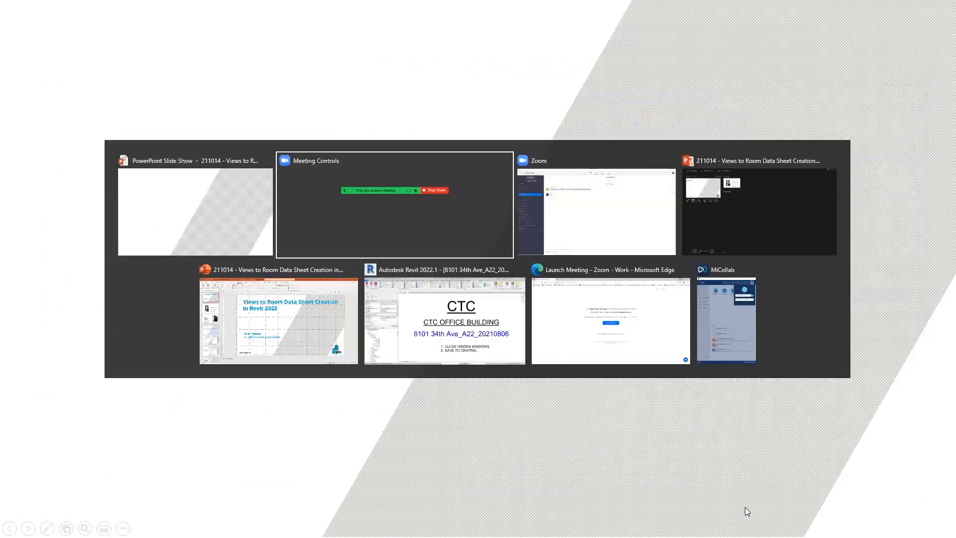
pyautogui.hotkey('alt', 'Tab')
pyautogui.hotkey('alt', 'Tab')
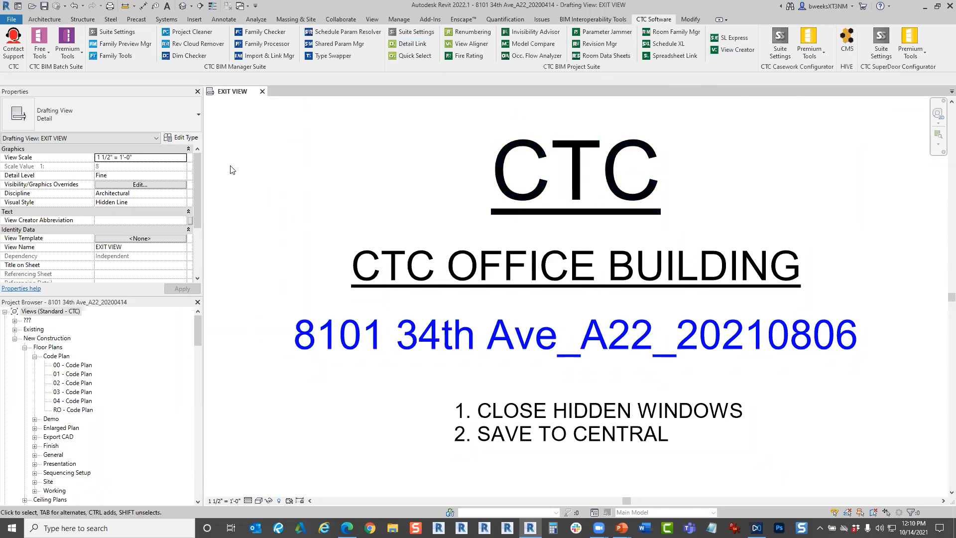
# Create a new project from the Imperial-Construction Template and bring up the CTC Software tools.
pyautogui.click(11, 19)
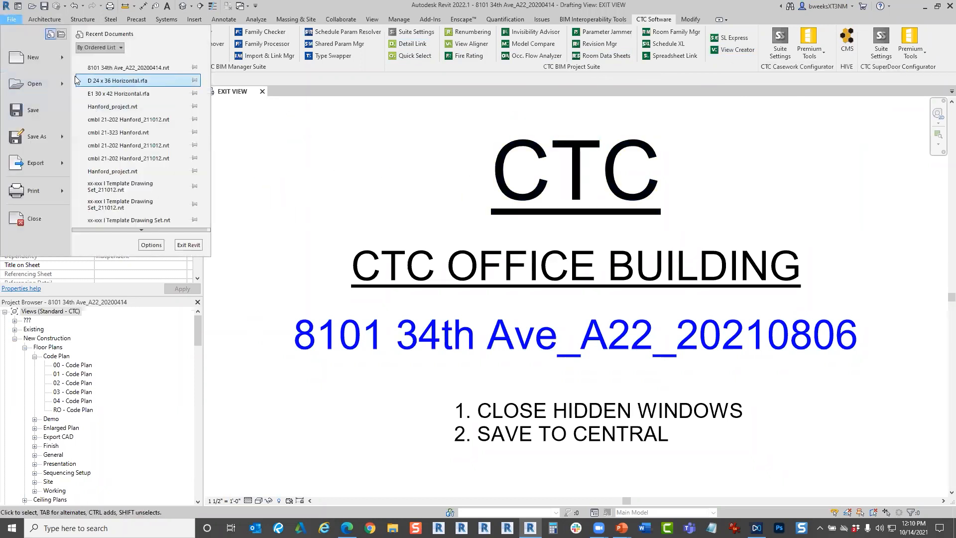
pyautogui.click(47, 62)
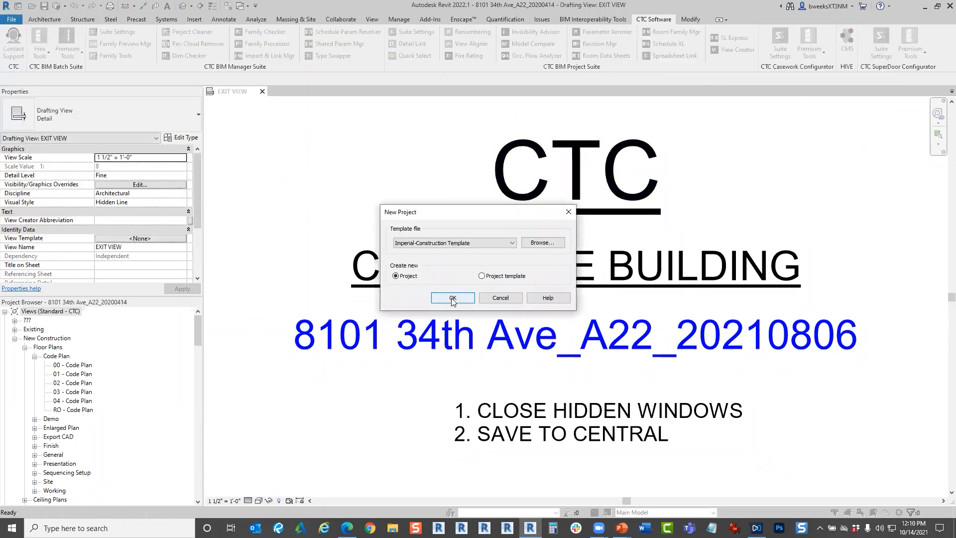
pyautogui.click(452, 302)
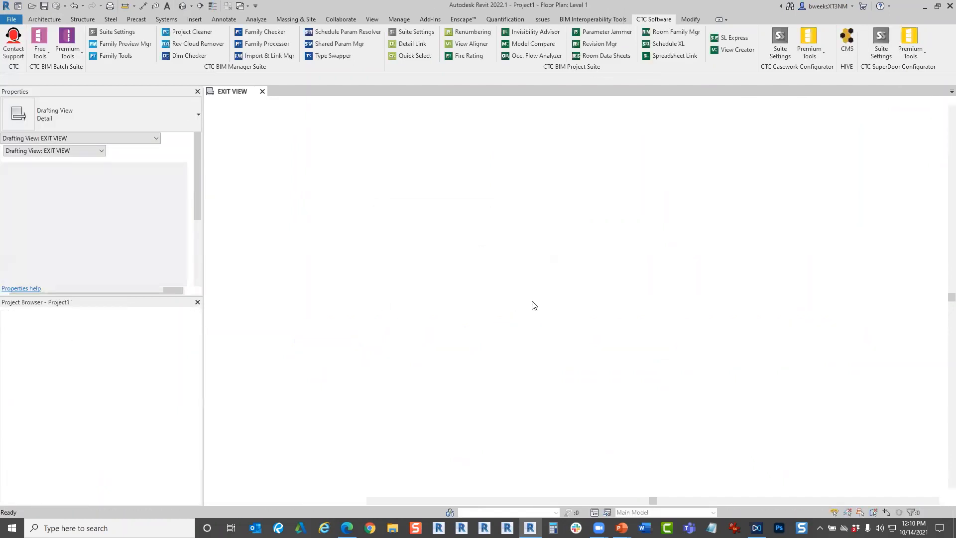
pyautogui.click(661, 20)
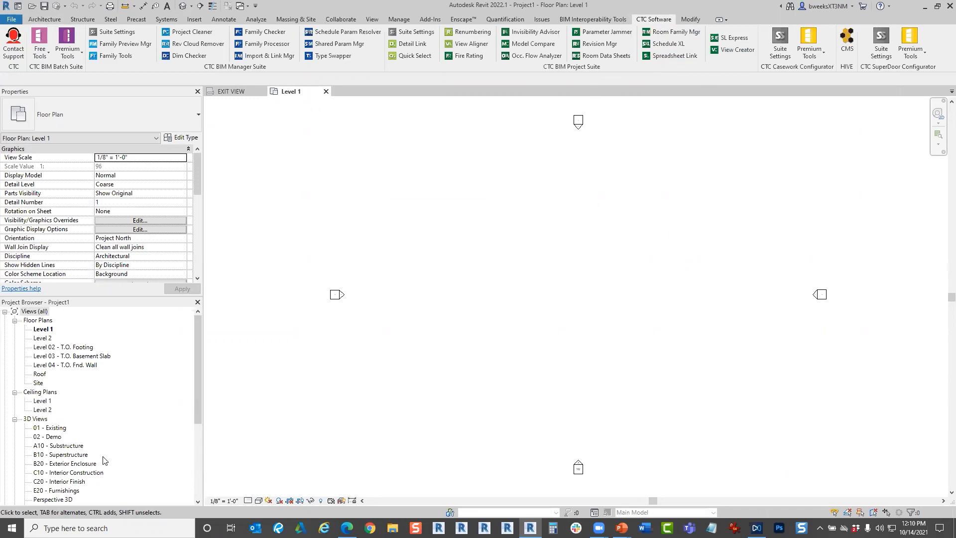
# Select all the template's floor plans from Level 1 through Site to review them, and clear the selection.
pyautogui.click(43, 330)
pyautogui.keyDown('shift'); pyautogui.click(57, 369); pyautogui.keyUp('shift')
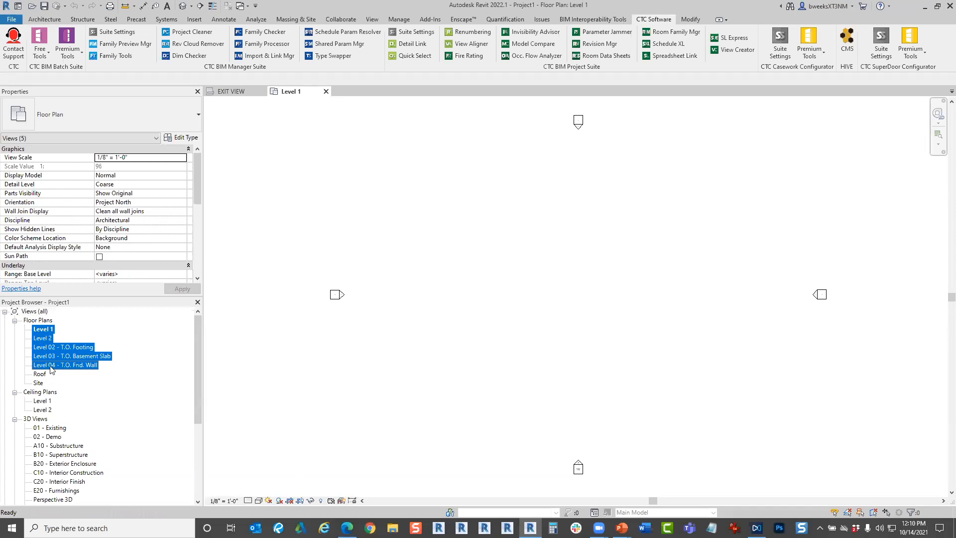
pyautogui.keyDown('shift'); pyautogui.click(42, 383); pyautogui.keyUp('shift')
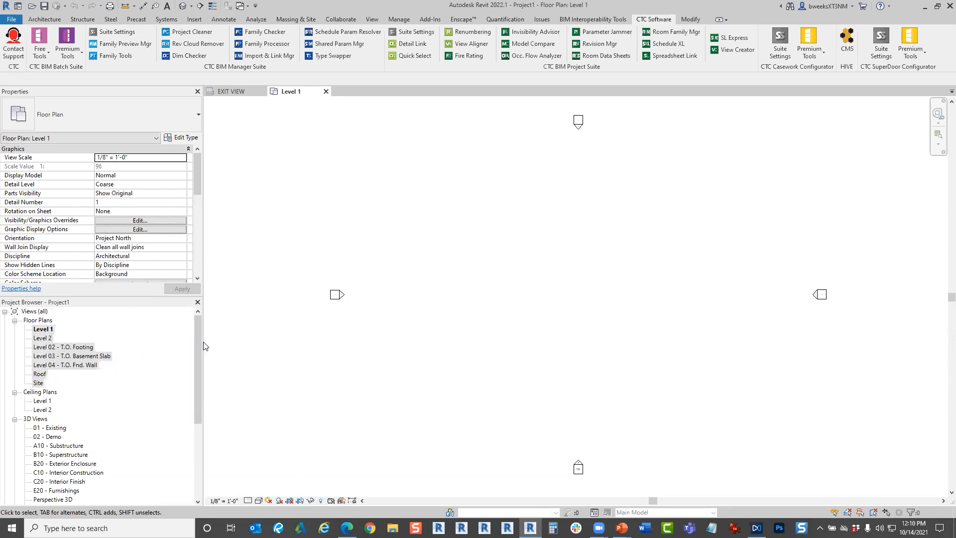
pyautogui.click(36, 366)
pyautogui.click(39, 331)
pyautogui.keyDown('shift'); pyautogui.click(38, 383); pyautogui.keyUp('shift')
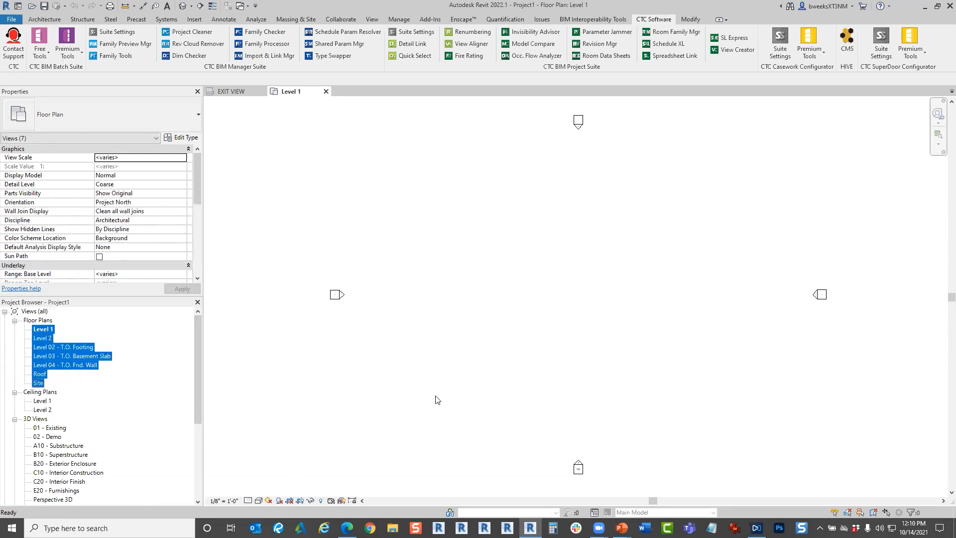
pyautogui.click(344, 375)
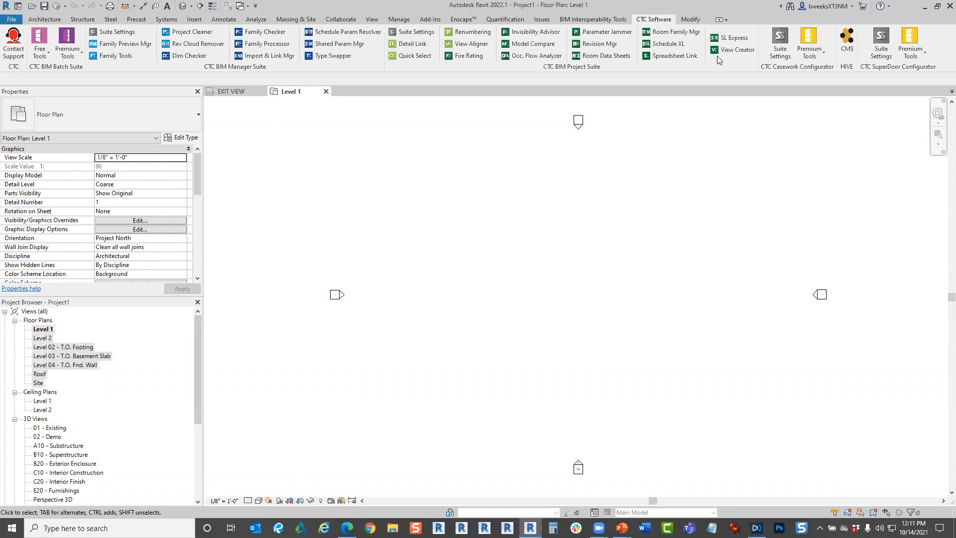
# Open View Creator to look at its levels list and close it without processing anything.
pyautogui.click(734, 51)
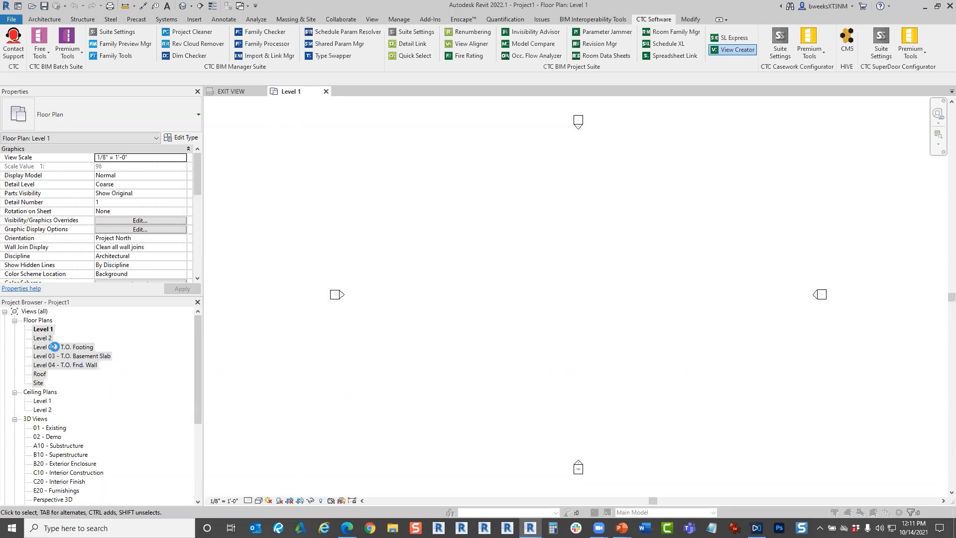
pyautogui.click(796, 110)
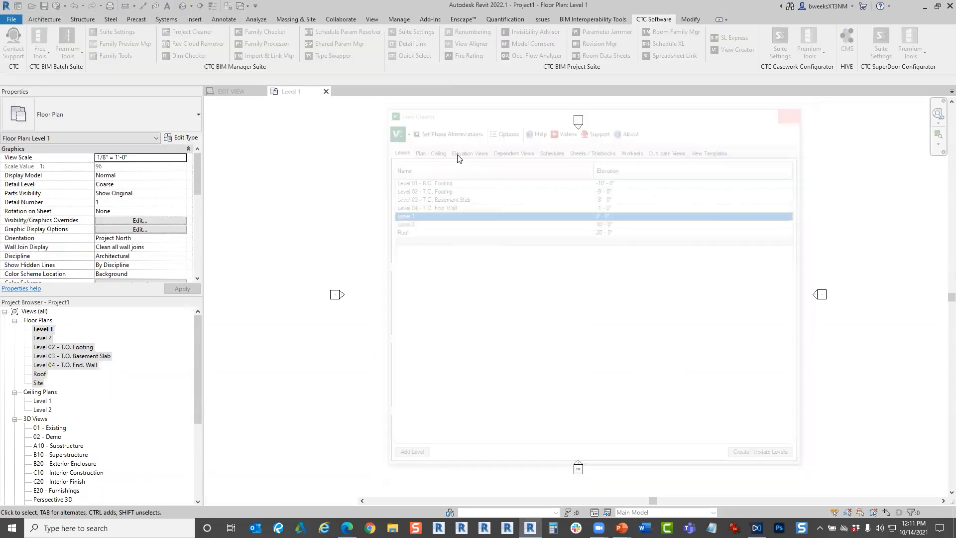
# Check the plan types and levels offered for a new floor plan, and cancel without creating a view.
pyautogui.click(373, 19)
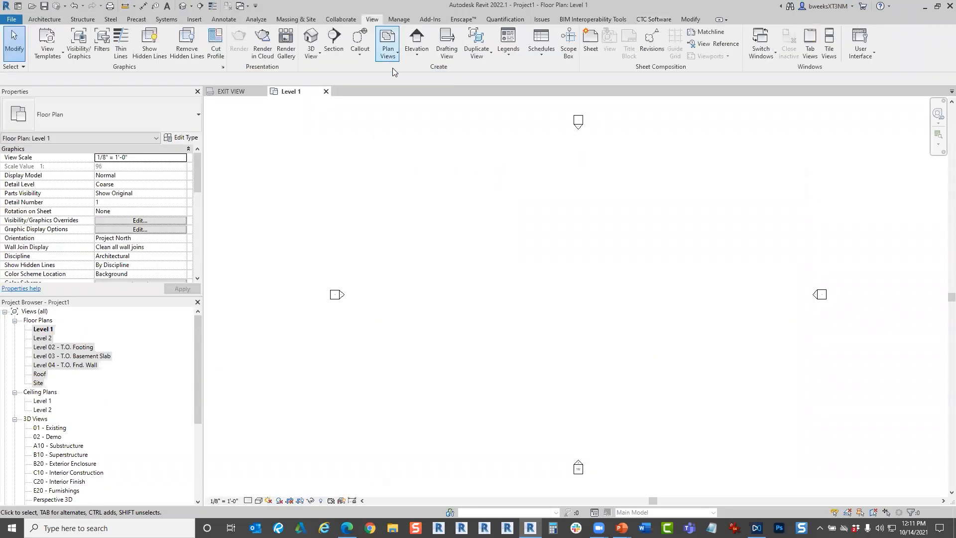
pyautogui.click(393, 65)
pyautogui.click(406, 74)
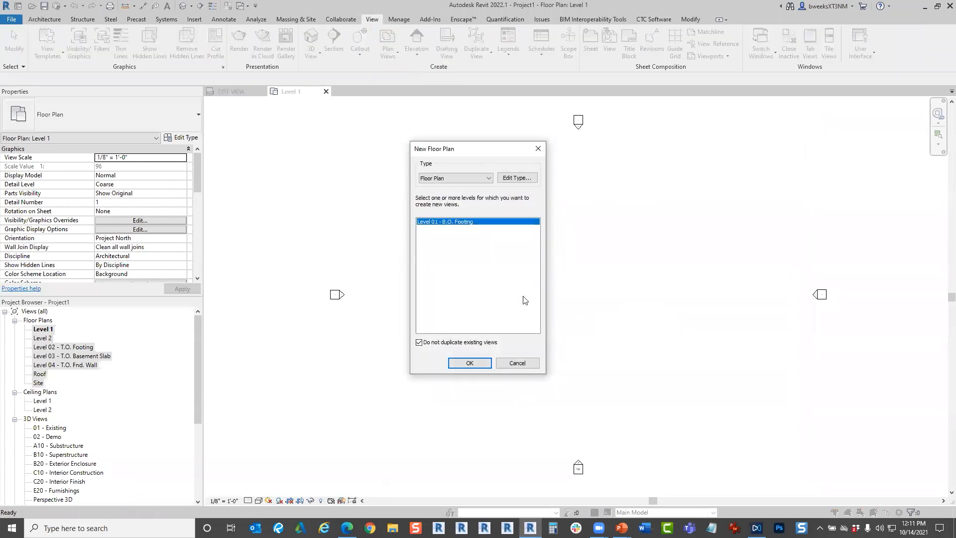
pyautogui.click(462, 179)
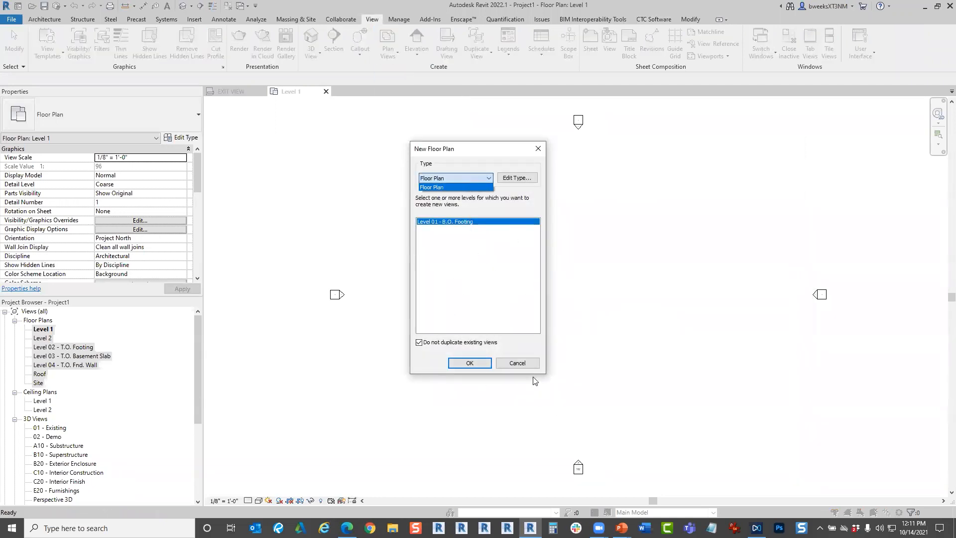
pyautogui.click(523, 365)
pyautogui.click(520, 366)
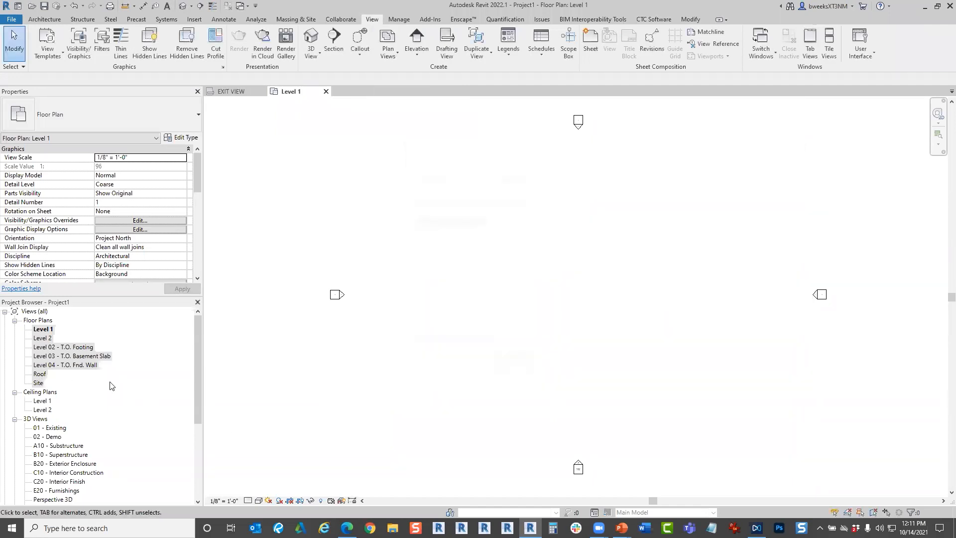
# Review the view operations available for the Level 1 floor plan, and dismiss them without applying any.
pyautogui.click(199, 377)
pyautogui.click(43, 330)
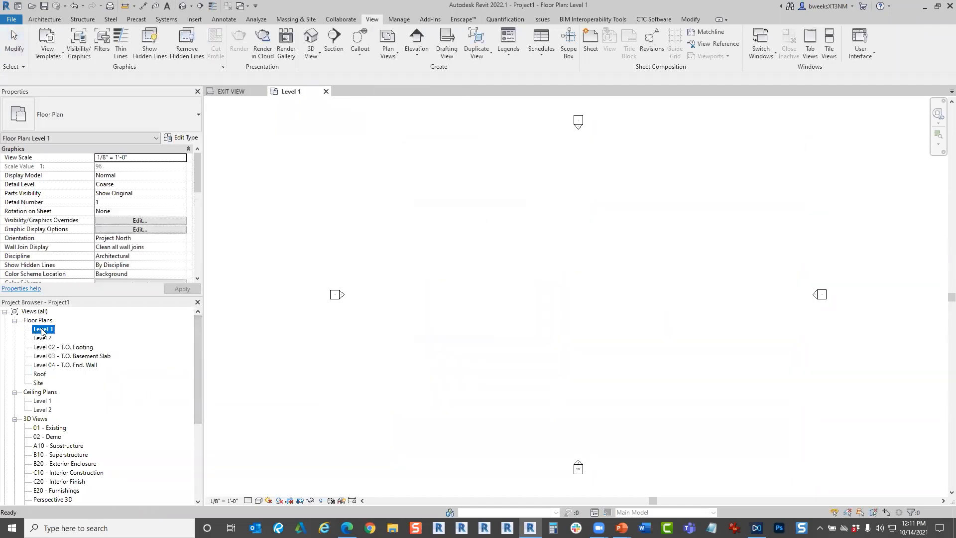
pyautogui.rightClick(42, 331)
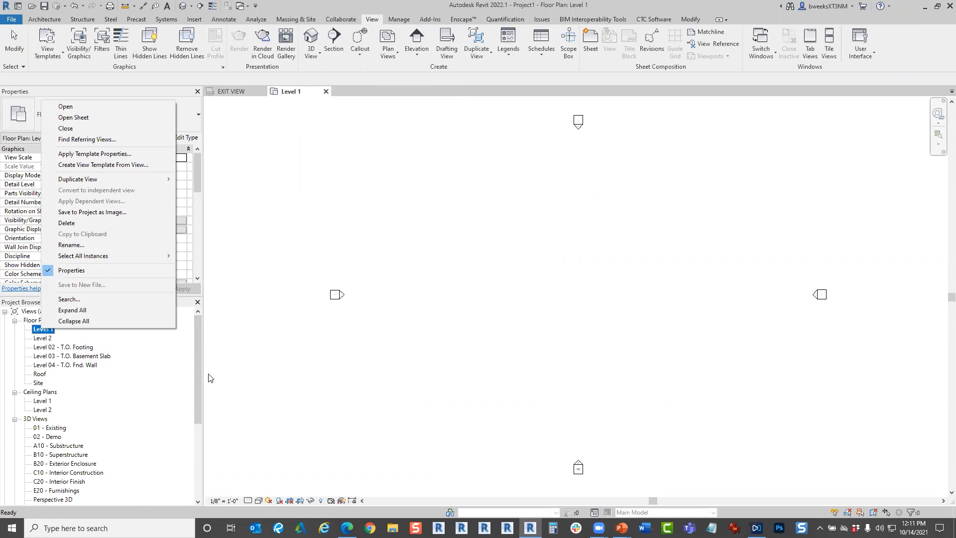
pyautogui.click(263, 382)
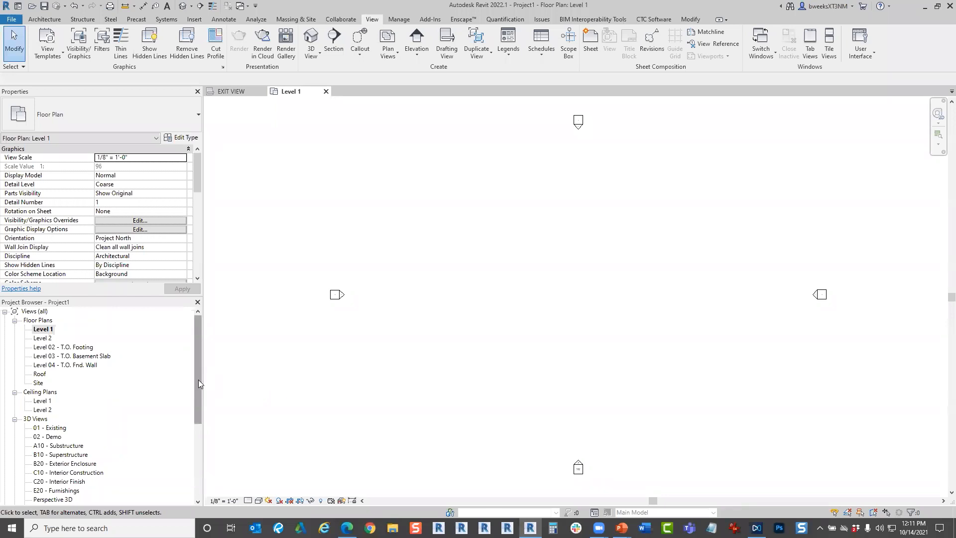
# Open the North building elevation to work on its level heads.
pyautogui.scroll(-2, 130, 450)
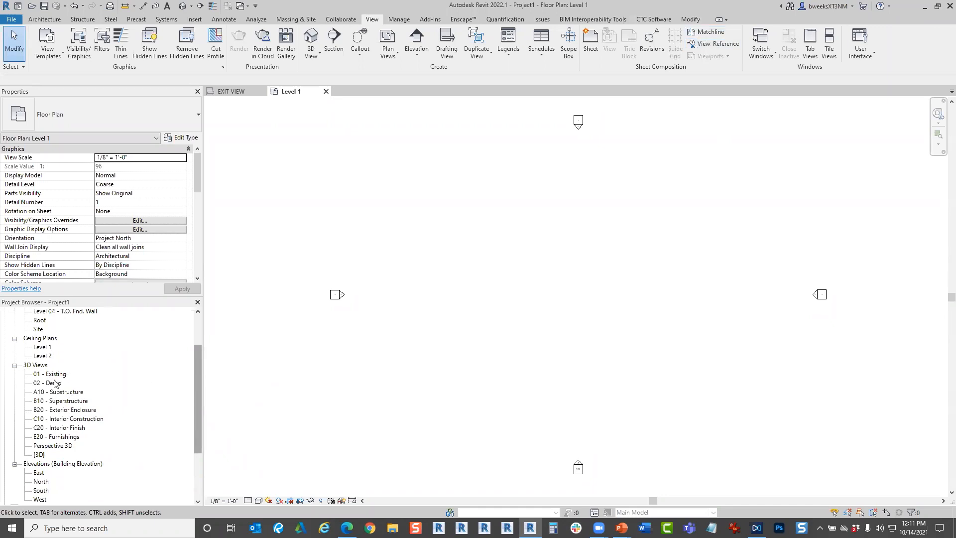
pyautogui.doubleClick(41, 446)
pyautogui.scroll(5, 763, 366)
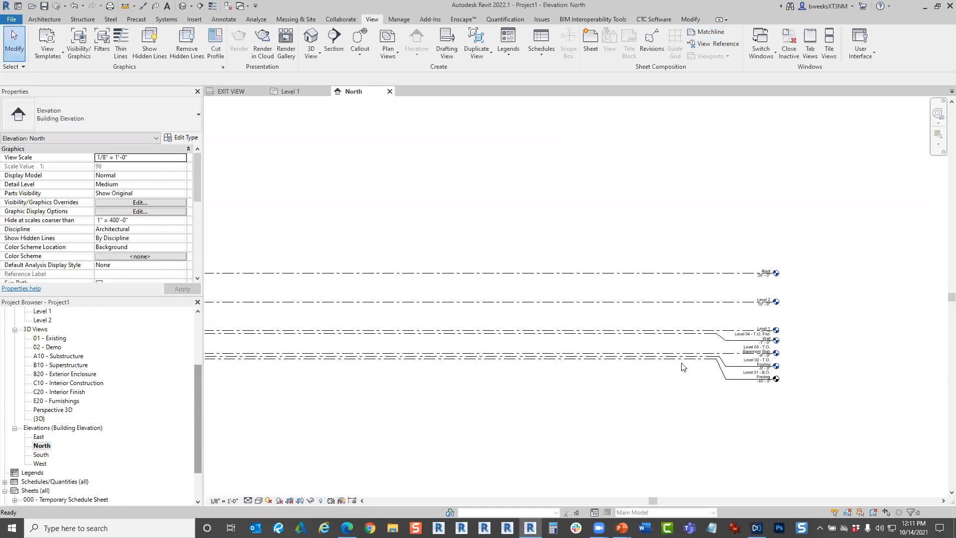
pyautogui.moveTo(790, 292); pyautogui.dragTo(746, 308, button='middle')
# Create a level similar to Level 2 across the elevation between Level 2 and Roof, at about 14' 6".
pyautogui.rightClick(650, 290)
pyautogui.rightClick(639, 282)
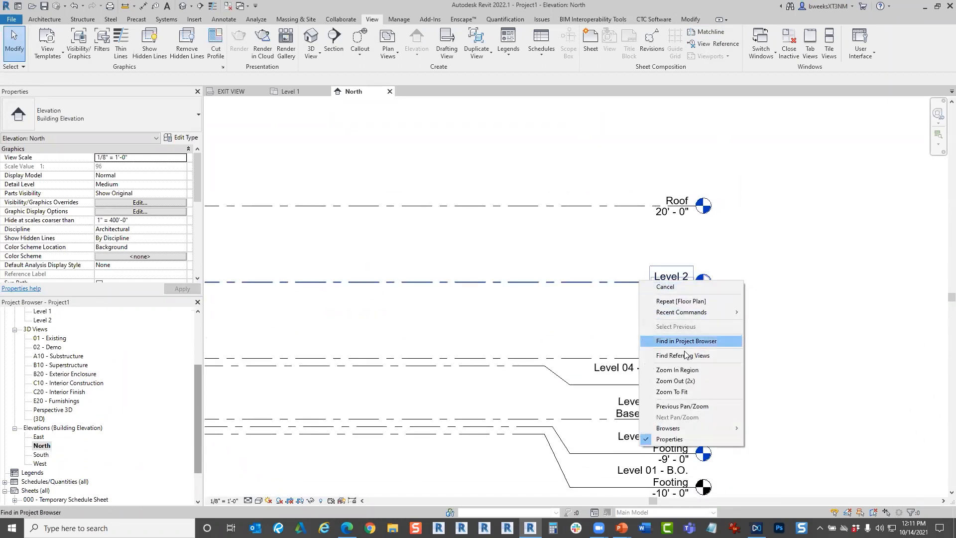
pyautogui.rightClick(609, 283)
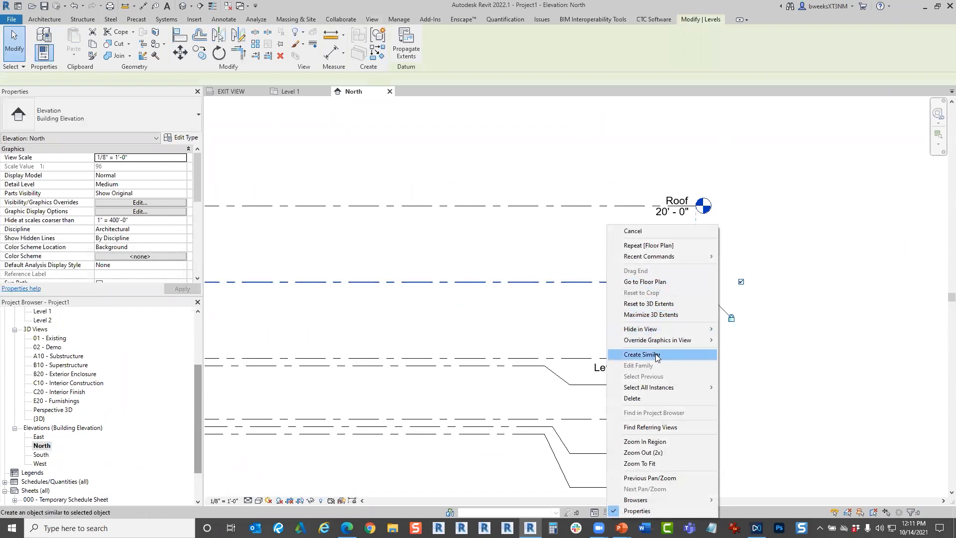
pyautogui.click(642, 354)
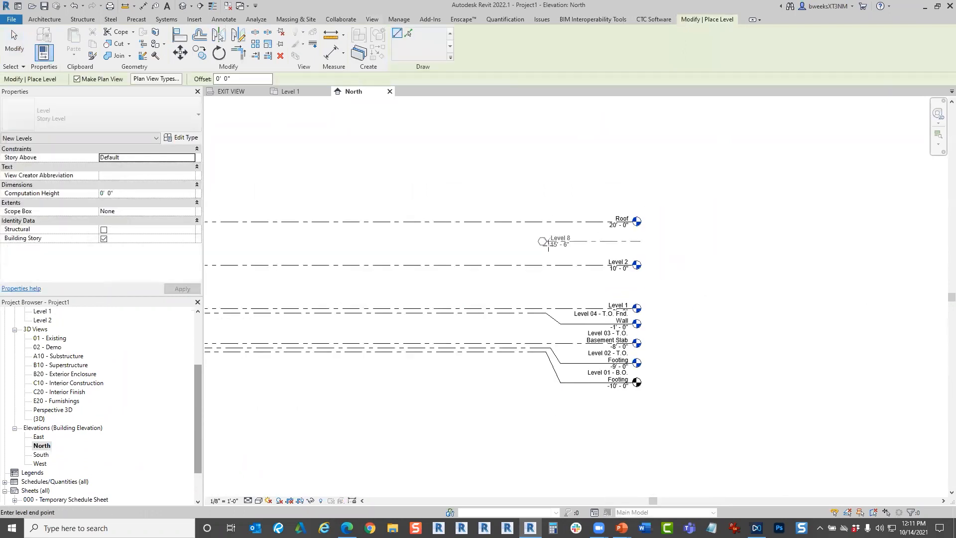
pyautogui.scroll(-5, 438, 269)
pyautogui.click(292, 296)
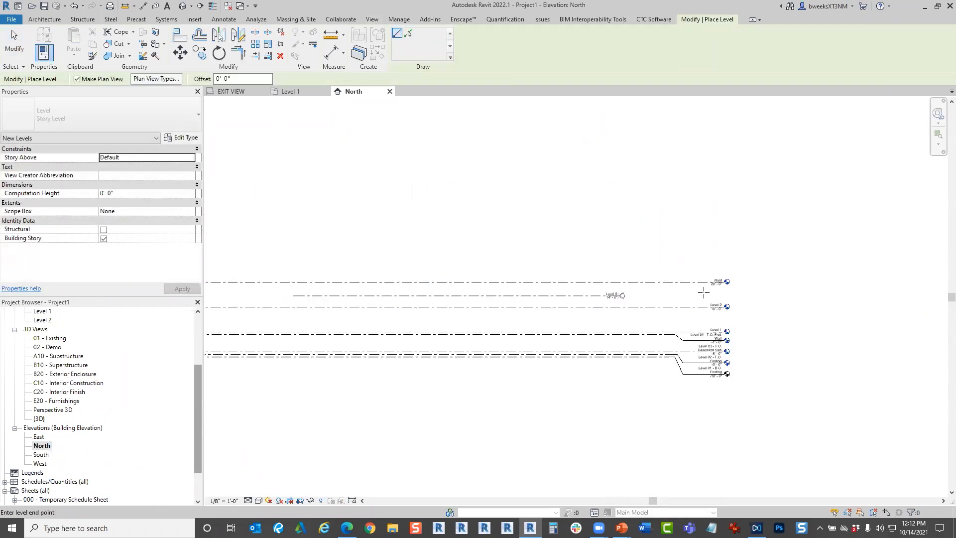
pyautogui.click(717, 294)
pyautogui.scroll(5, 717, 293)
pyautogui.press('Escape')
pyautogui.press('Escape')
pyautogui.scroll(3, 717, 293)
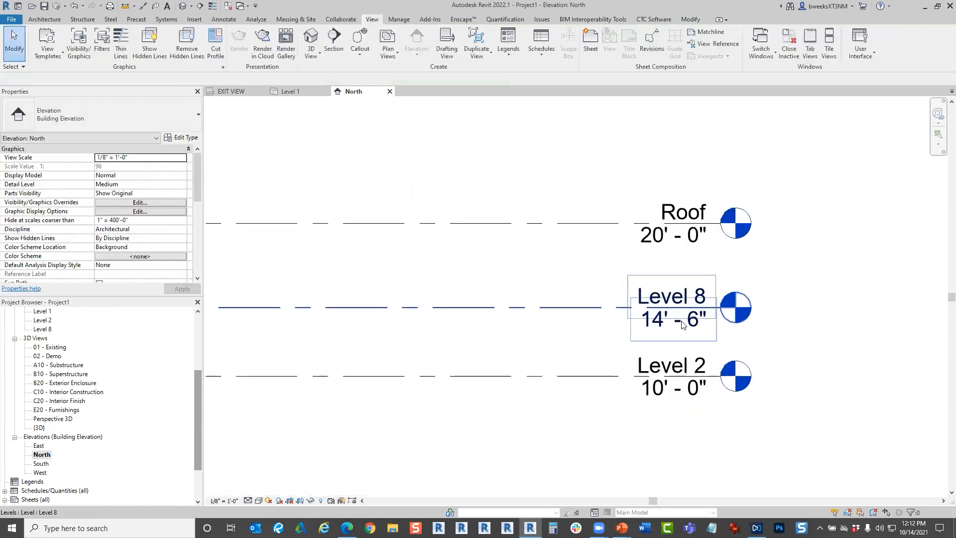
pyautogui.click(718, 295)
pyautogui.press('Escape')
# Set the elevation of the new level between Level 2 and Roof to 20' 0".
pyautogui.doubleClick(655, 240)
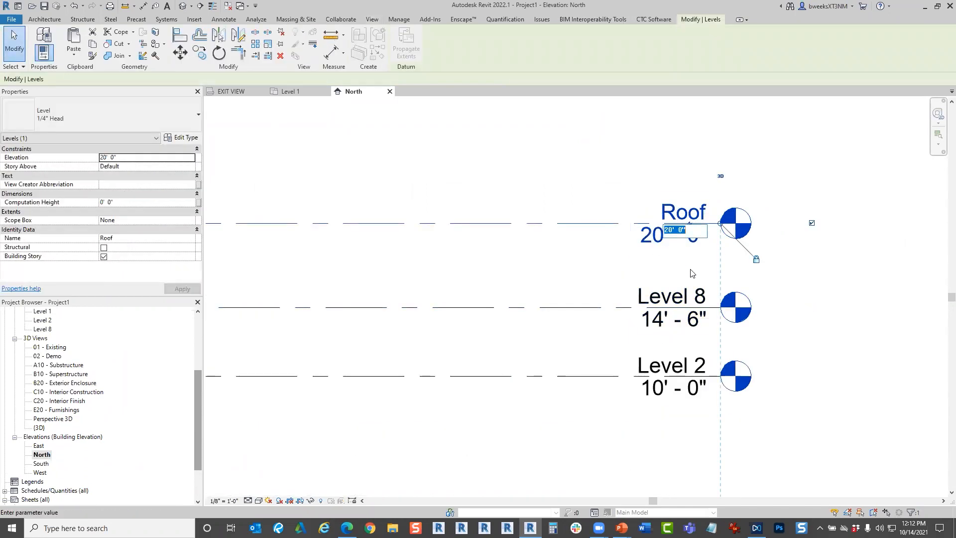
pyautogui.click(675, 329)
pyautogui.click(654, 322)
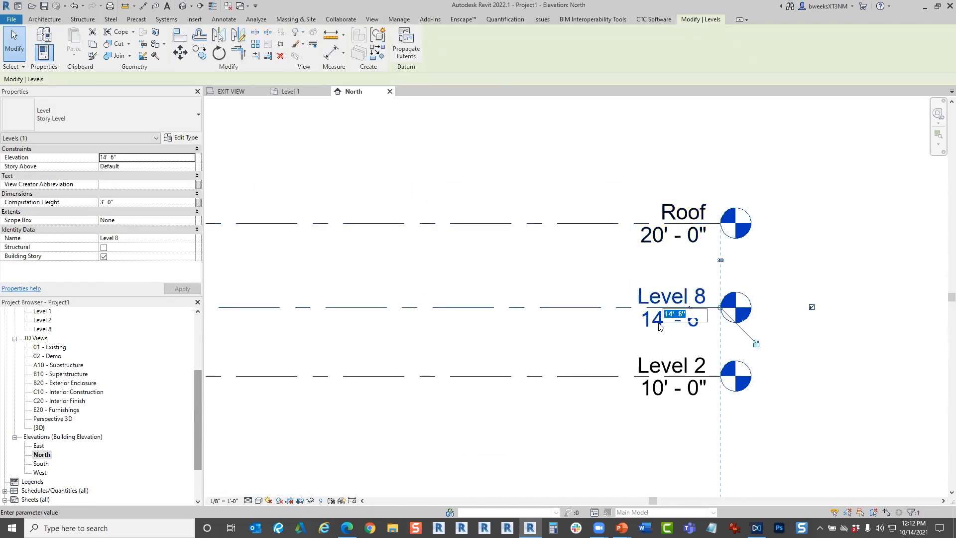
pyautogui.write('20')
pyautogui.press('Return')
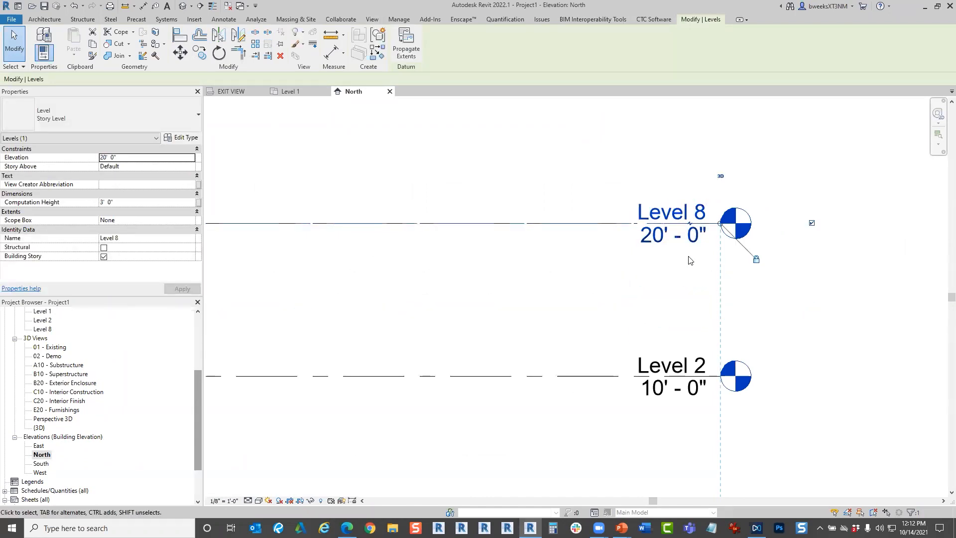
# Set the Roof level's elevation to 30' 0" and end level placement without adding another level.
pyautogui.click(659, 244)
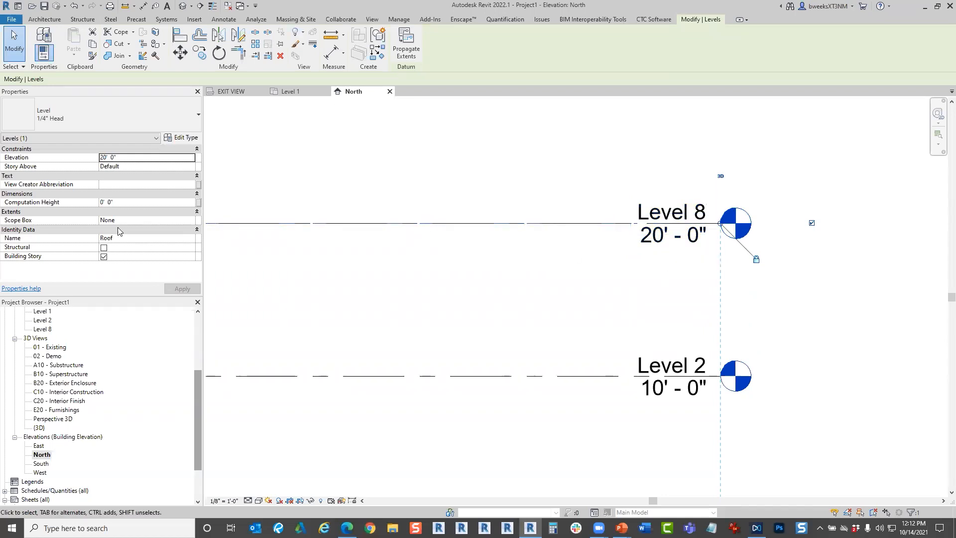
pyautogui.click(138, 160)
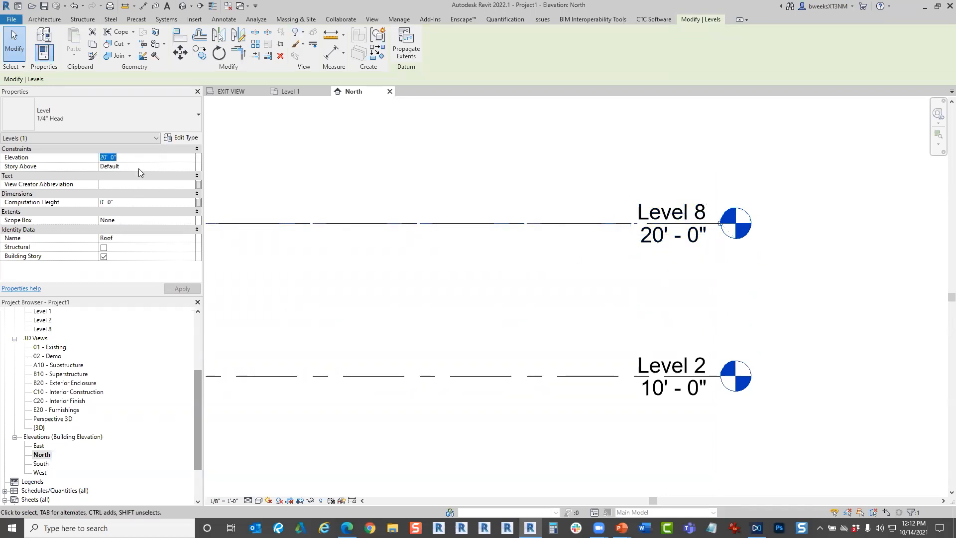
pyautogui.write('30')
pyautogui.press('Return')
pyautogui.scroll(-3, 623, 326)
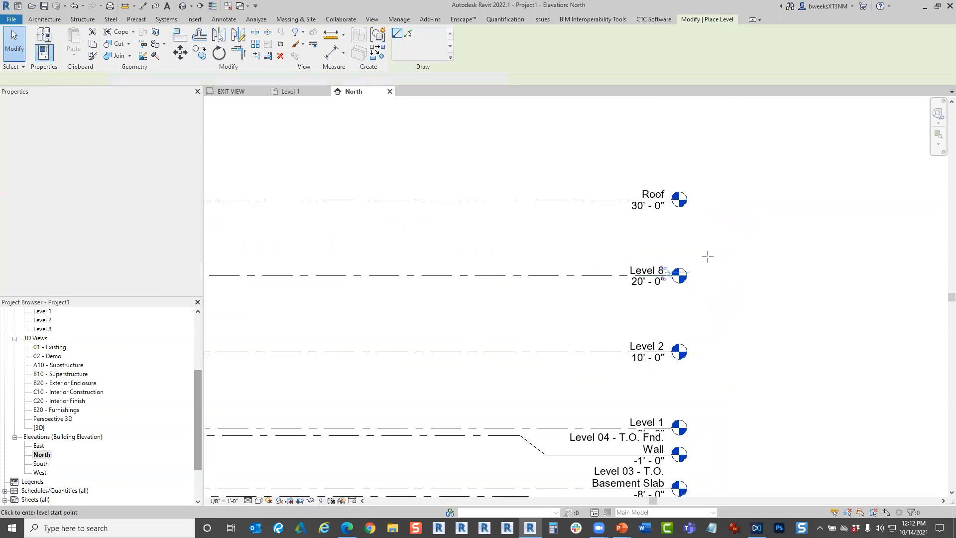
pyautogui.click(672, 246)
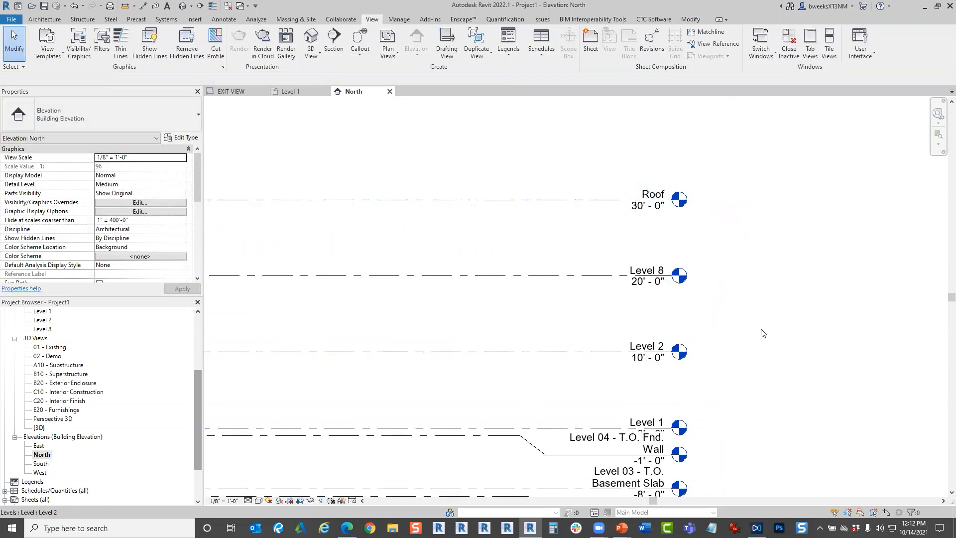
# Rename the level at 20' 0" to Level 3 and rename its corresponding views to match.
pyautogui.click(593, 281)
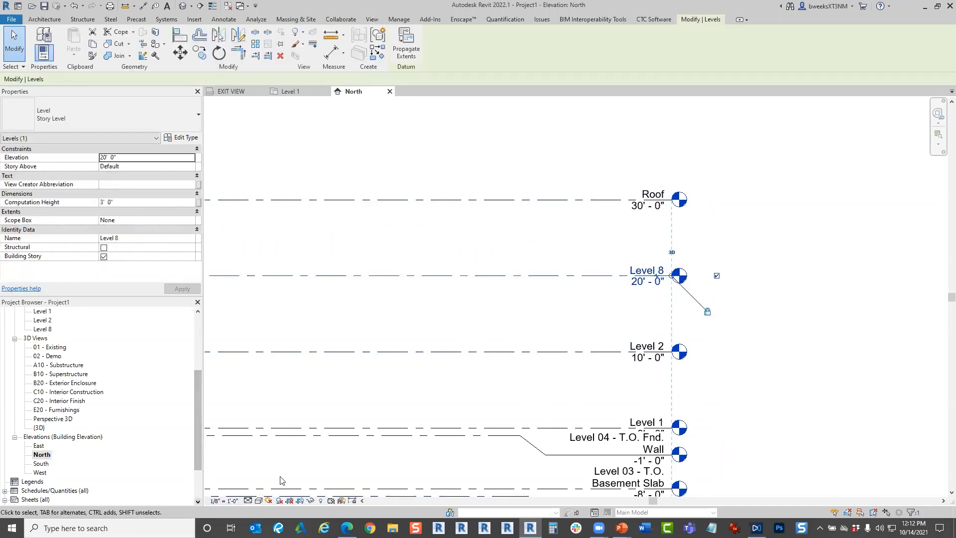
pyautogui.click(670, 248)
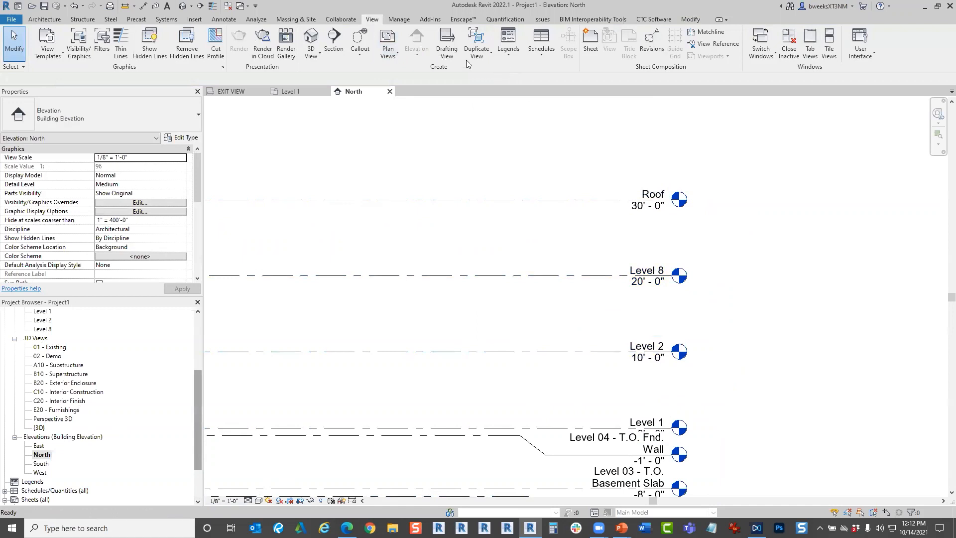
pyautogui.click(654, 269)
pyautogui.click(654, 270)
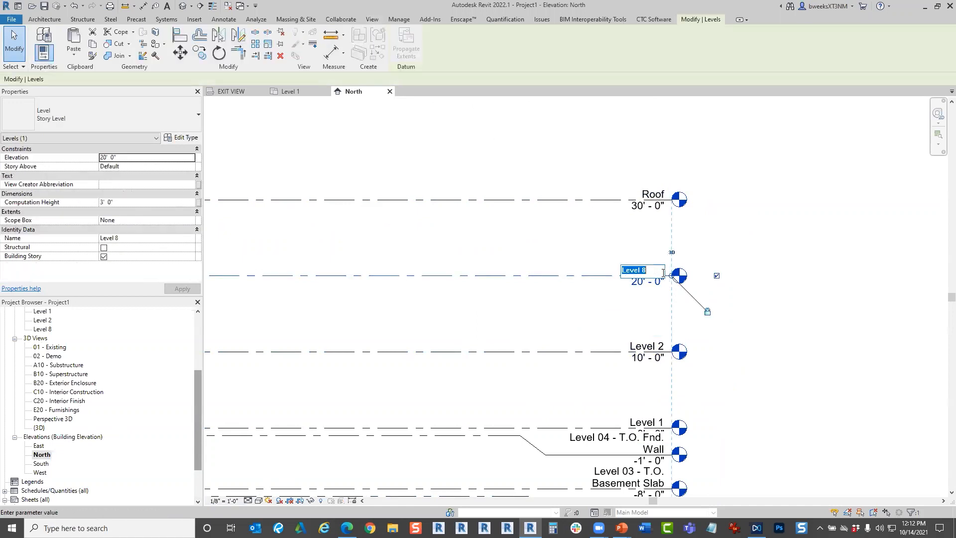
pyautogui.write('Le')
pyautogui.press('Return')
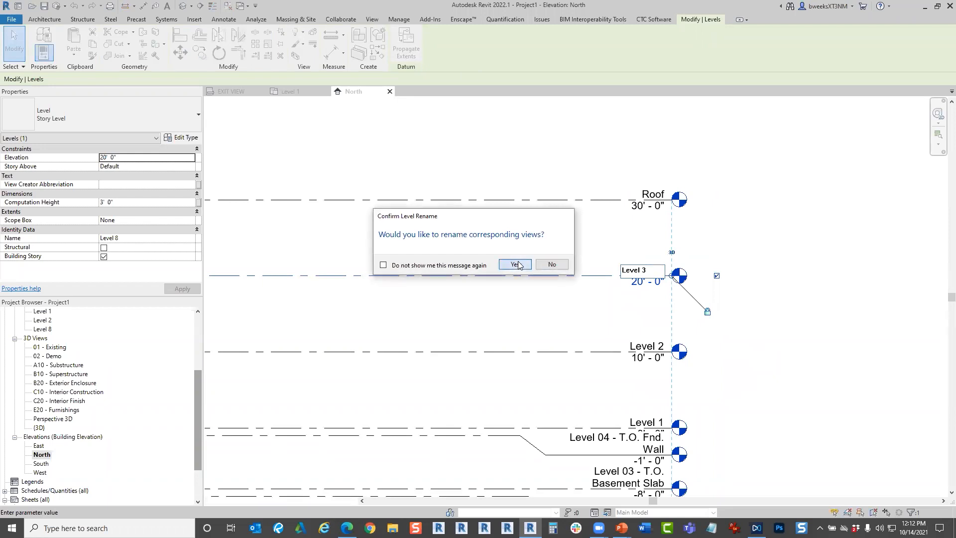
pyautogui.click(515, 263)
pyautogui.click(501, 101)
# Create an additional floor plan for Level 3 with duplicates of existing views allowed, and close the new plan and the North elevation.
pyautogui.click(372, 19)
pyautogui.click(388, 47)
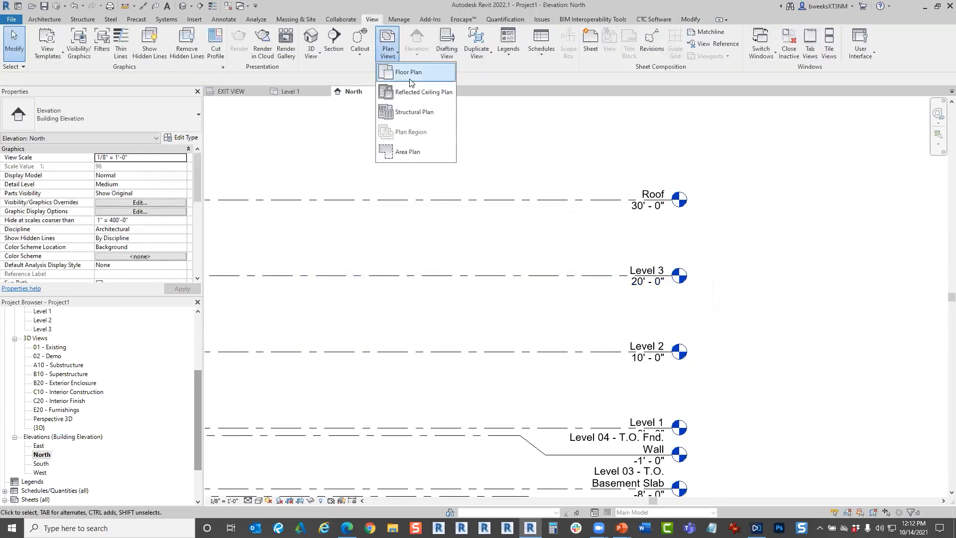
pyautogui.click(402, 80)
pyautogui.click(452, 178)
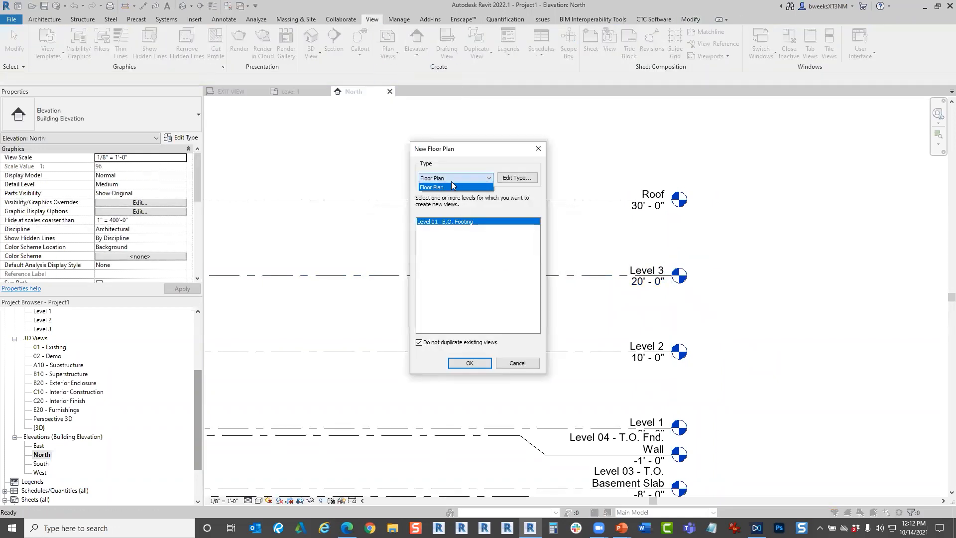
pyautogui.click(420, 343)
pyautogui.click(420, 342)
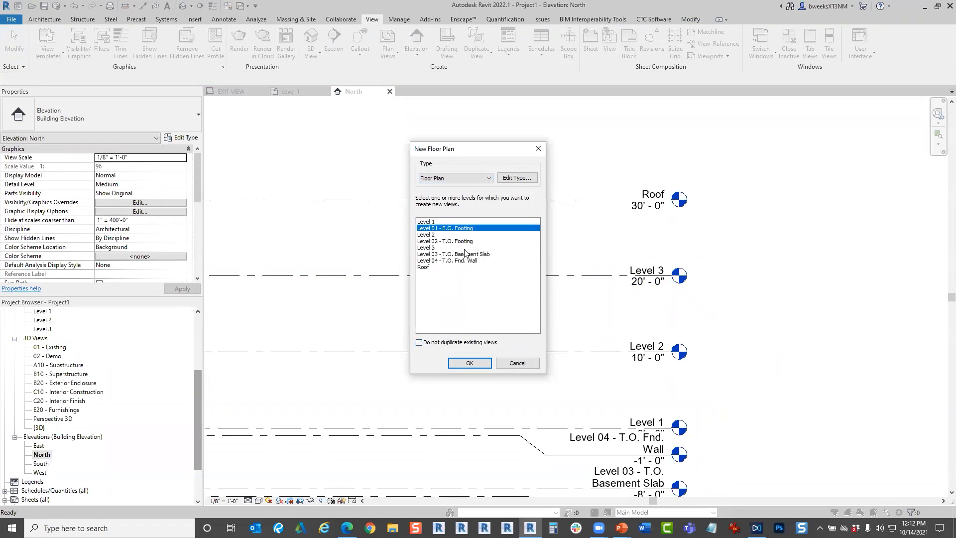
pyautogui.click(431, 247)
pyautogui.click(469, 362)
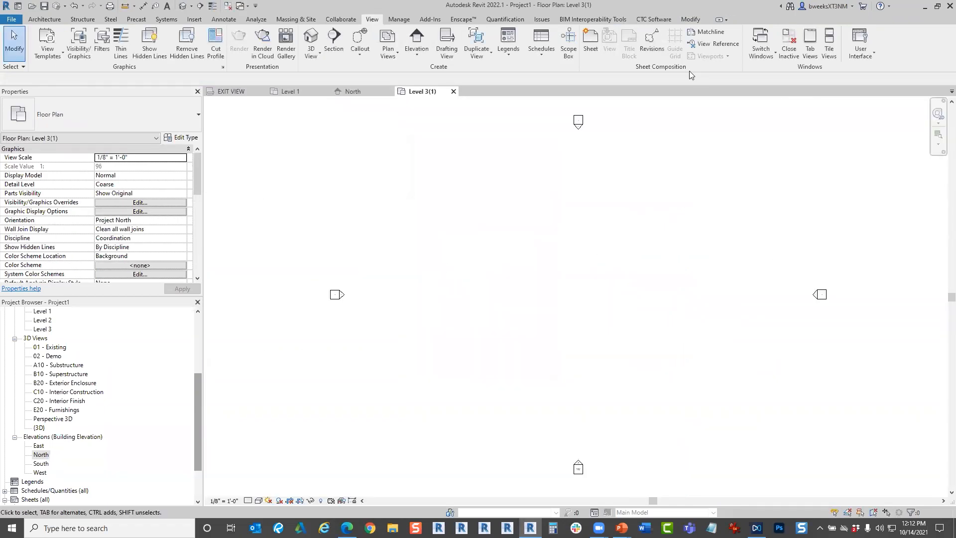
pyautogui.click(453, 92)
pyautogui.click(389, 92)
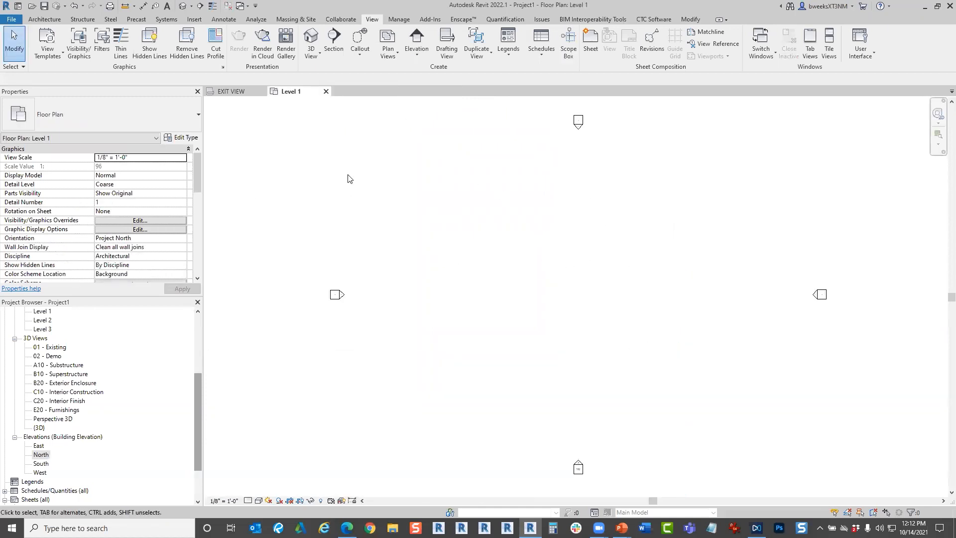
# Reopen the North elevation and delete Level 3 together with its associated views.
pyautogui.click(653, 19)
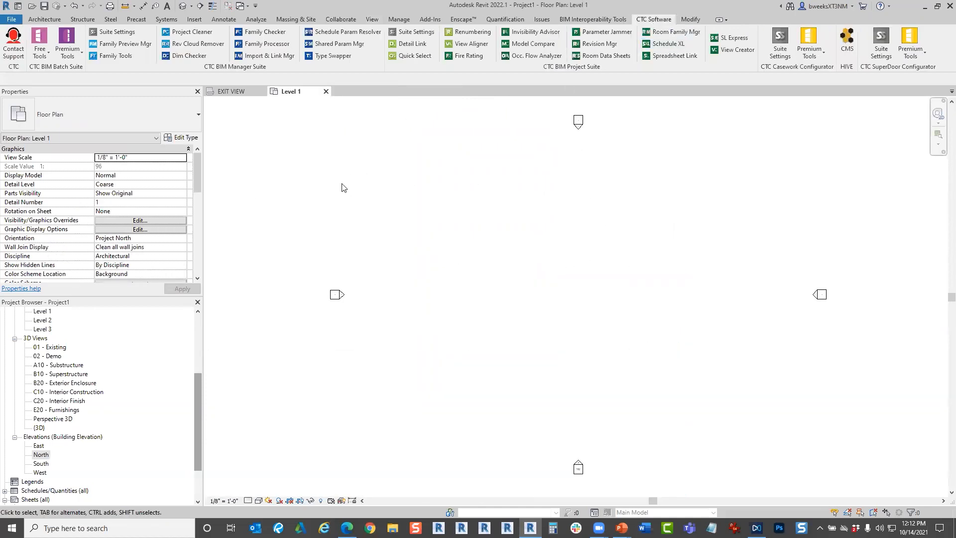
pyautogui.click(40, 455)
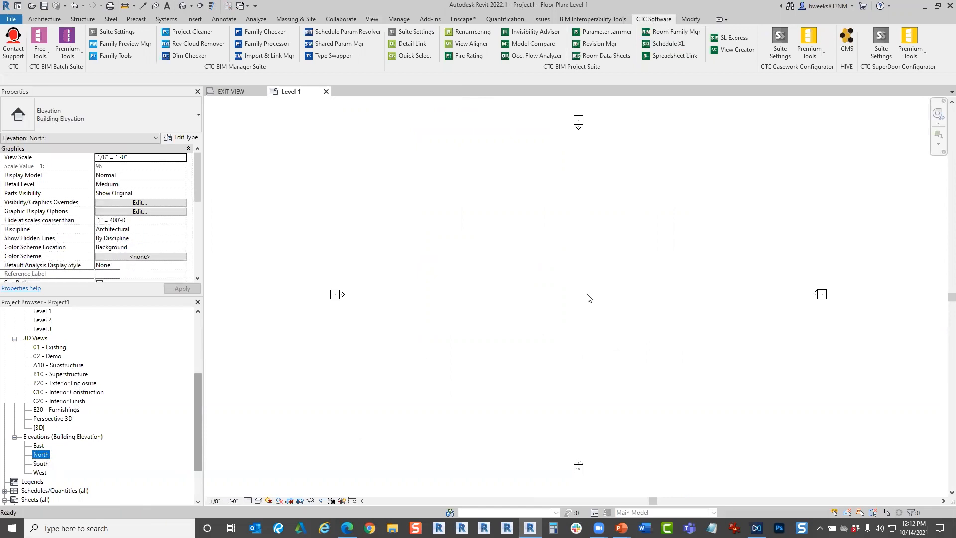
pyautogui.doubleClick(41, 455)
pyautogui.scroll(3, 643, 245)
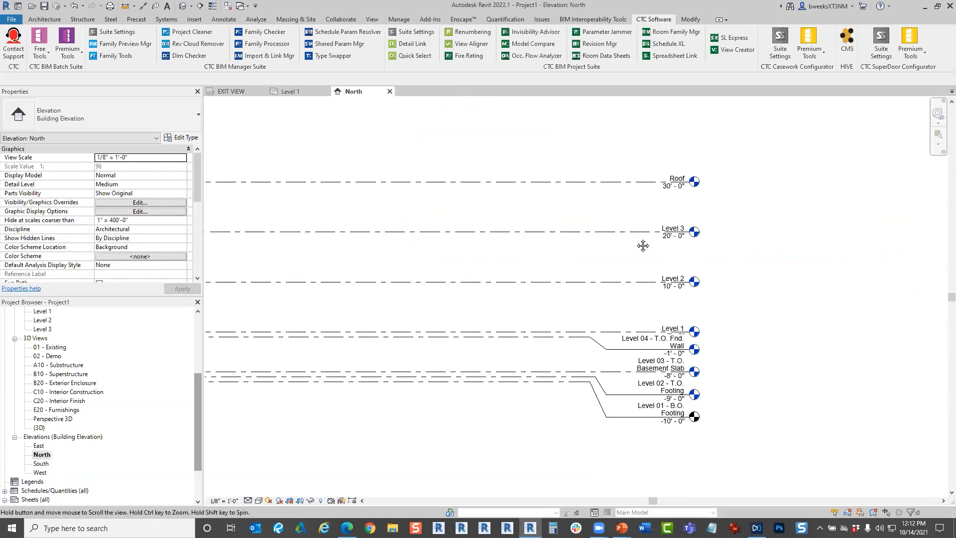
pyautogui.click(640, 226)
pyautogui.press('Delete')
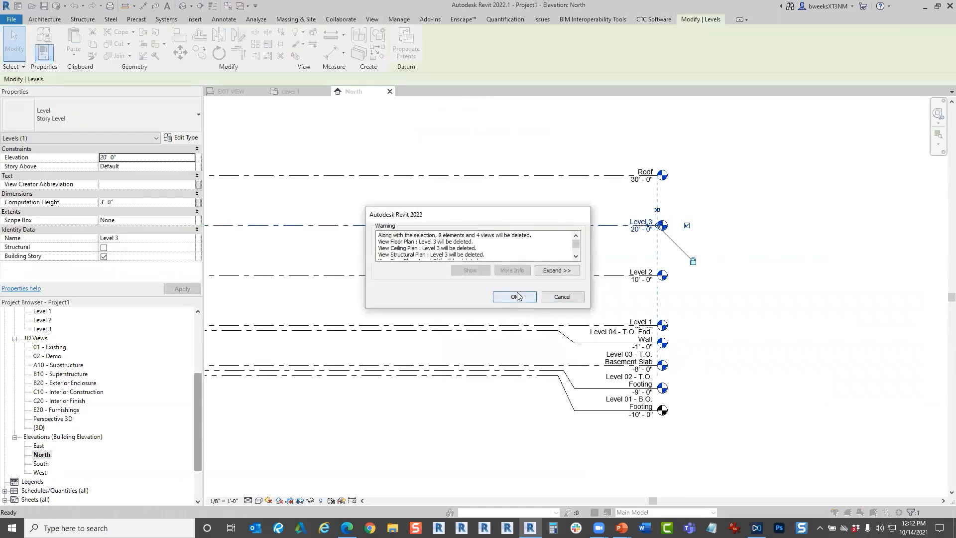
pyautogui.click(512, 297)
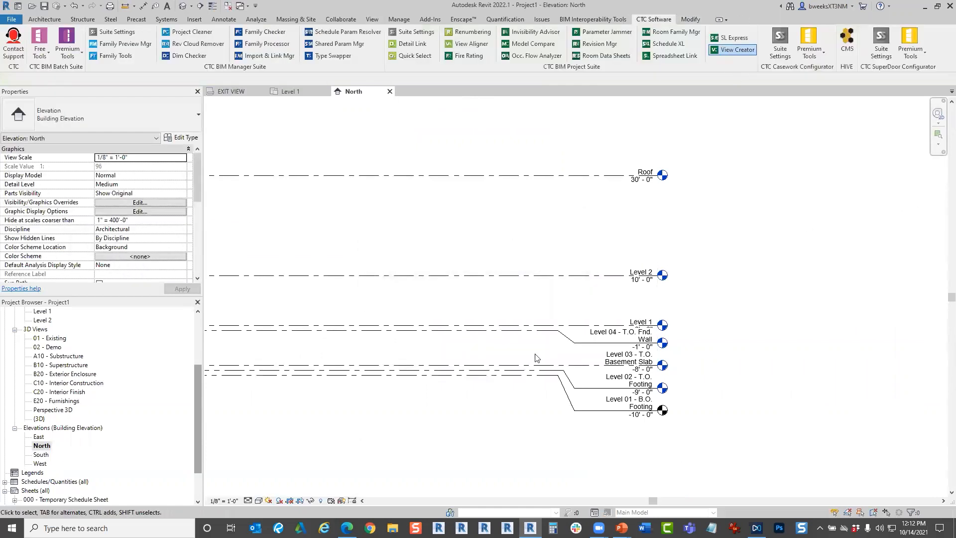
# Open CTC View Creator, place it clear of the level heads, and review the existing levels in its list.
pyautogui.click(732, 50)
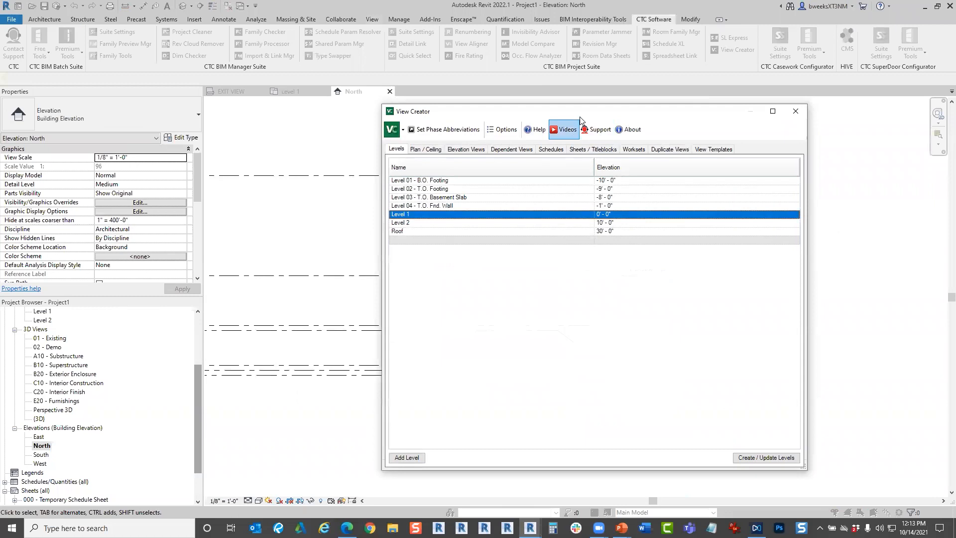
pyautogui.moveTo(549, 112); pyautogui.dragTo(218, 105)
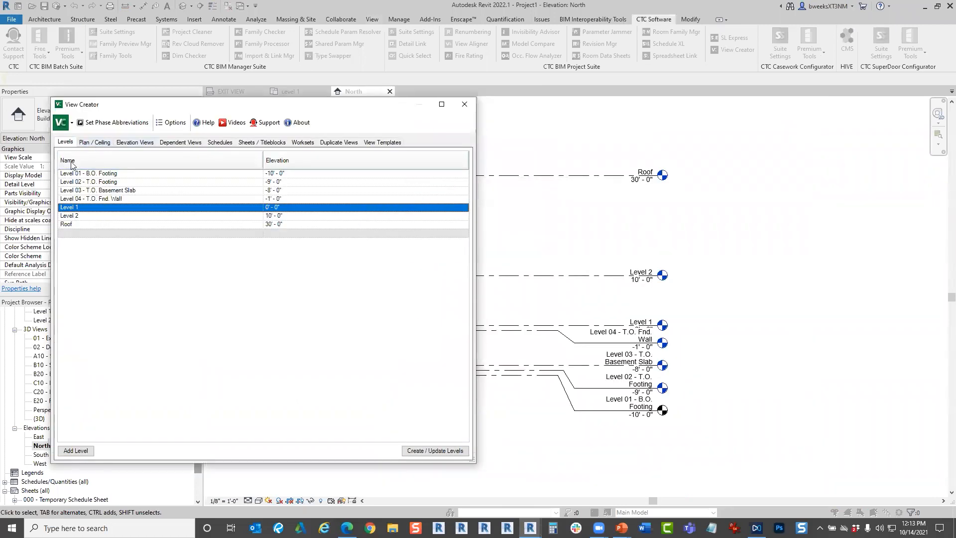
pyautogui.click(129, 174)
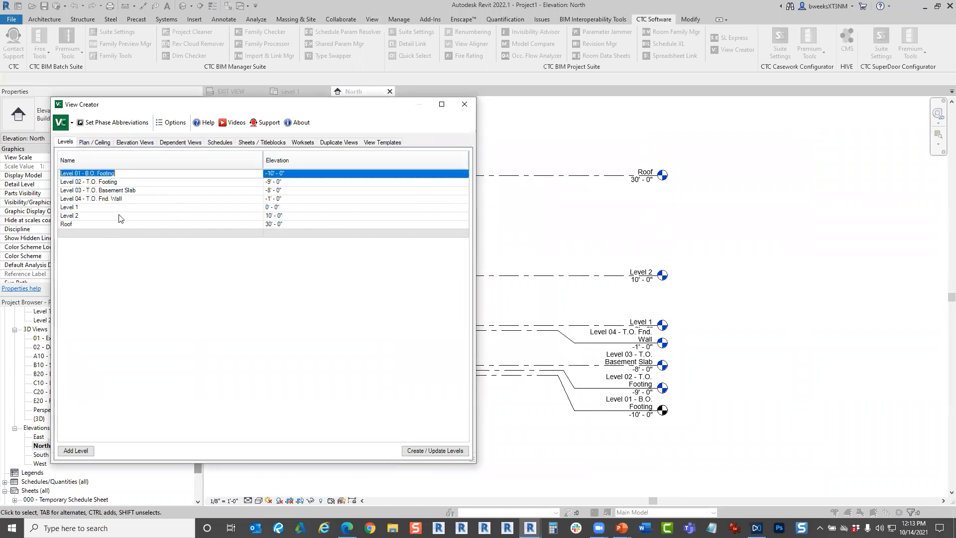
pyautogui.click(161, 182)
pyautogui.keyDown('shift'); pyautogui.click(155, 200); pyautogui.keyUp('shift')
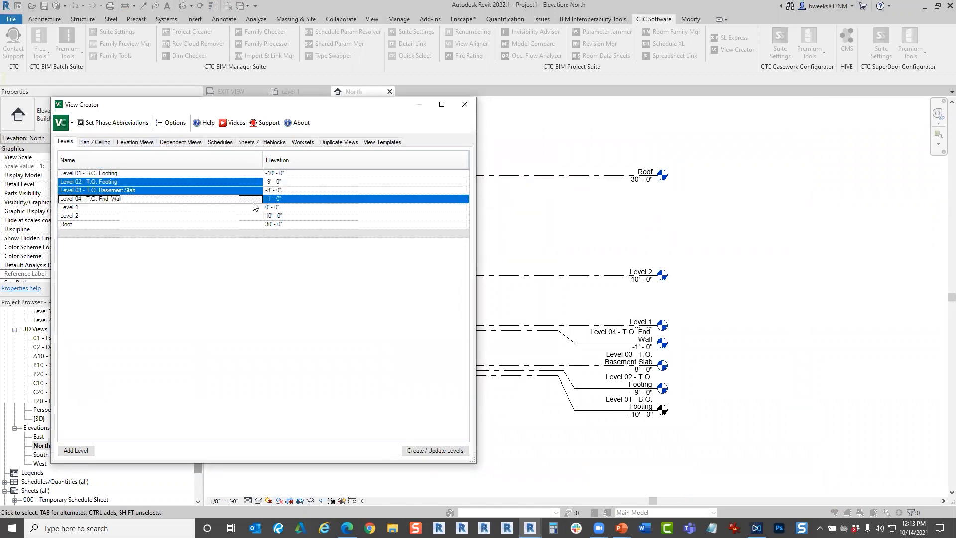
pyautogui.click(160, 185)
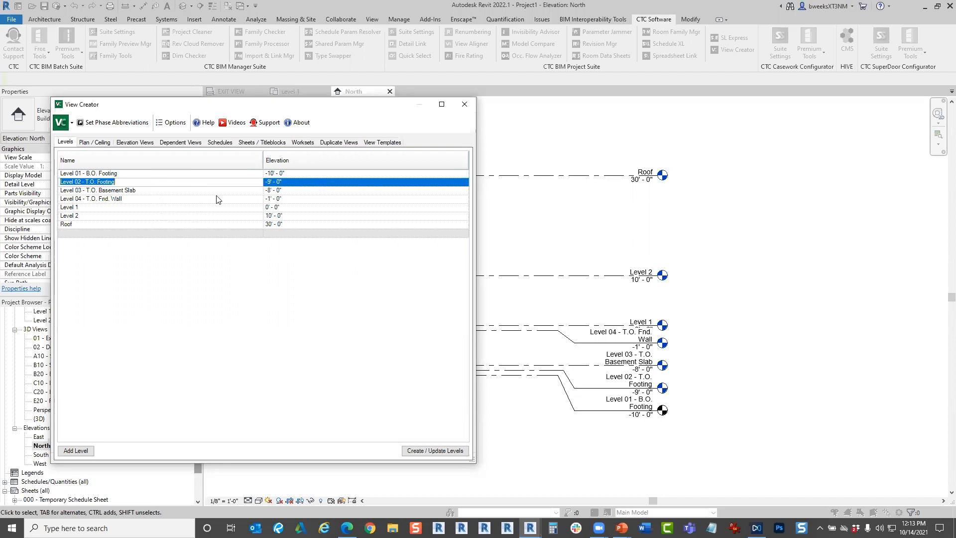
# Add Level 3 at 20' to the View Creator level list and set the Roof elevation to 40'.
pyautogui.click(80, 451)
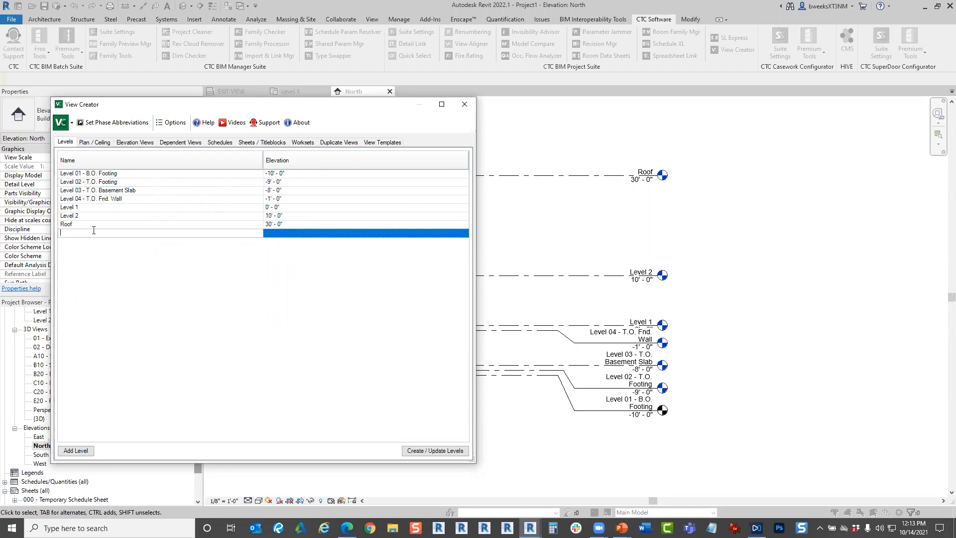
pyautogui.write('Level 3')
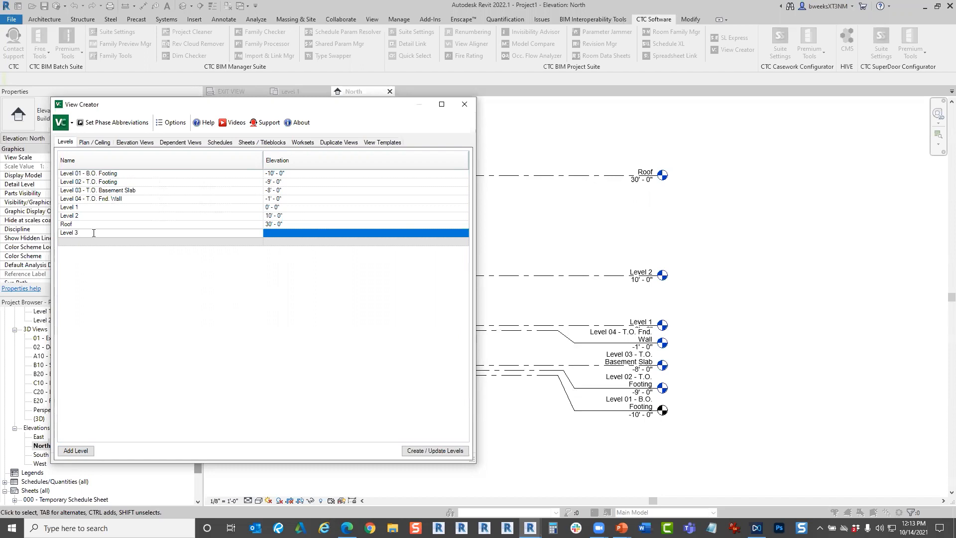
pyautogui.click(291, 234)
pyautogui.write('20')
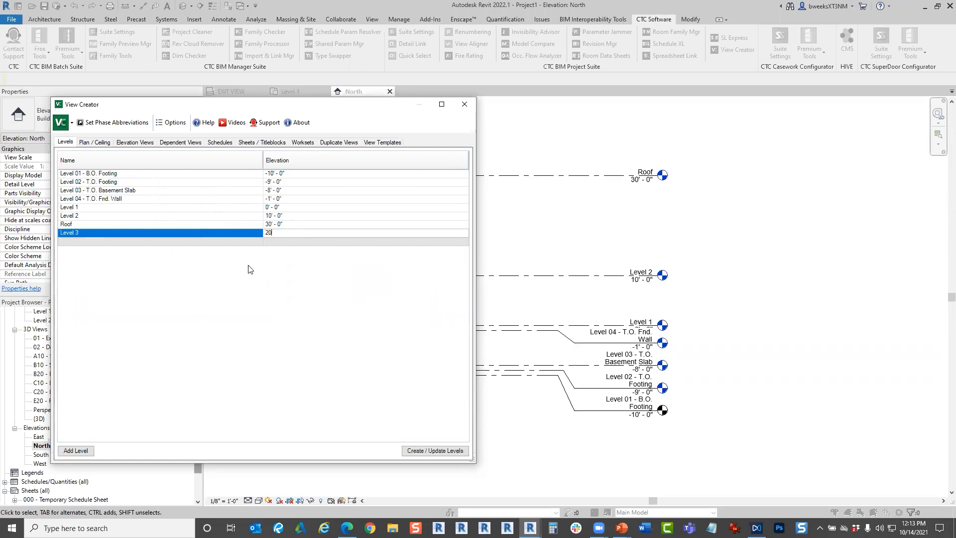
pyautogui.click(298, 223)
pyautogui.write('4')
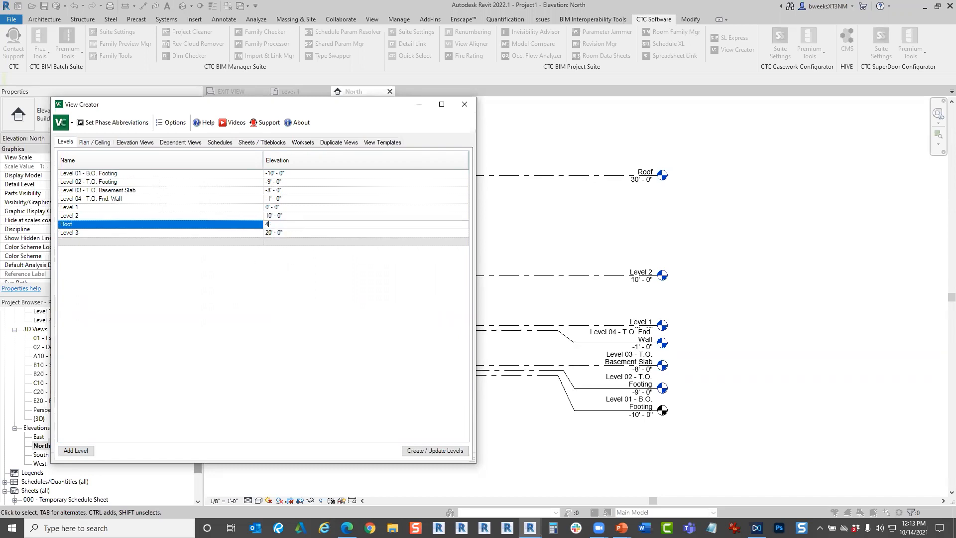
# Add Level 4 at 30' to the list, apply the new and changed levels to the model, and dismiss the summary.
pyautogui.click(74, 451)
pyautogui.write('Level 4')
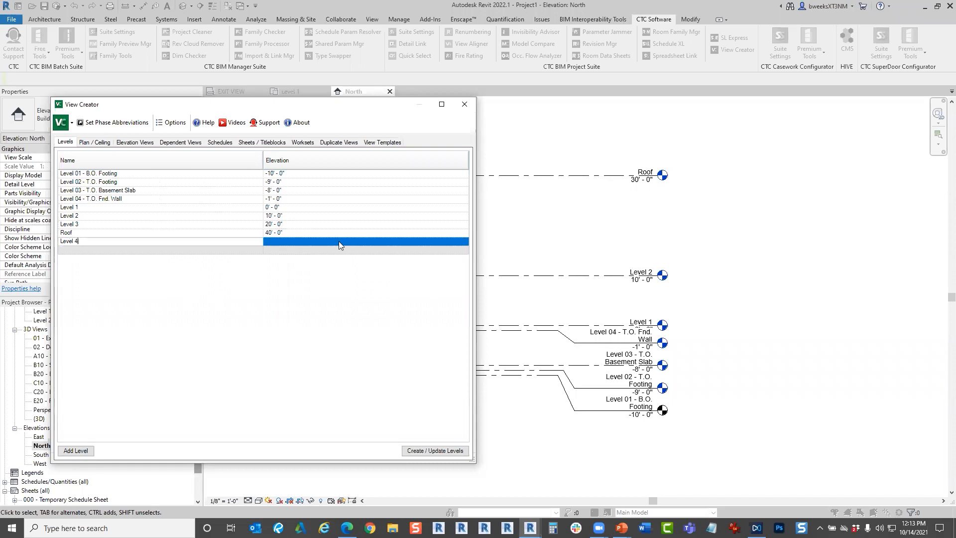
pyautogui.click(320, 239)
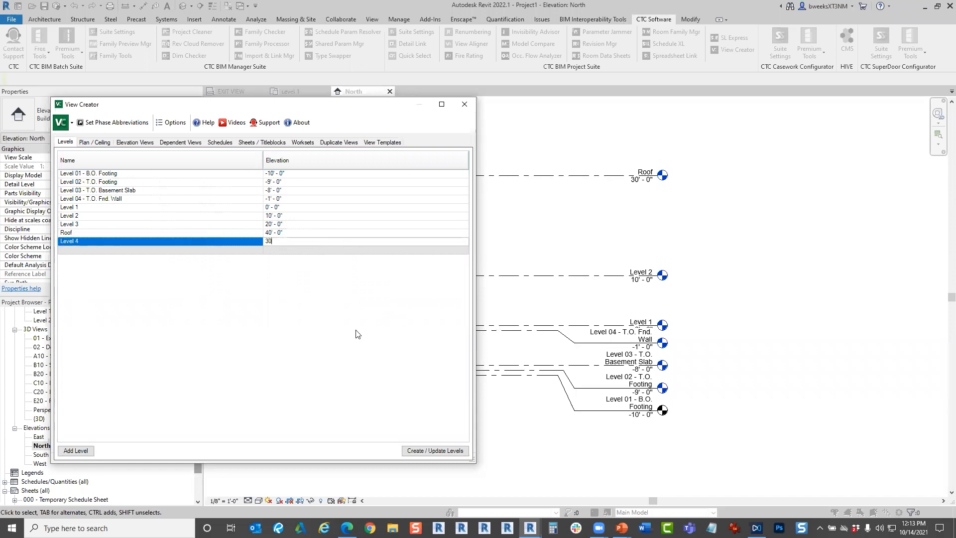
pyautogui.write('30')
pyautogui.click(338, 222)
pyautogui.click(441, 453)
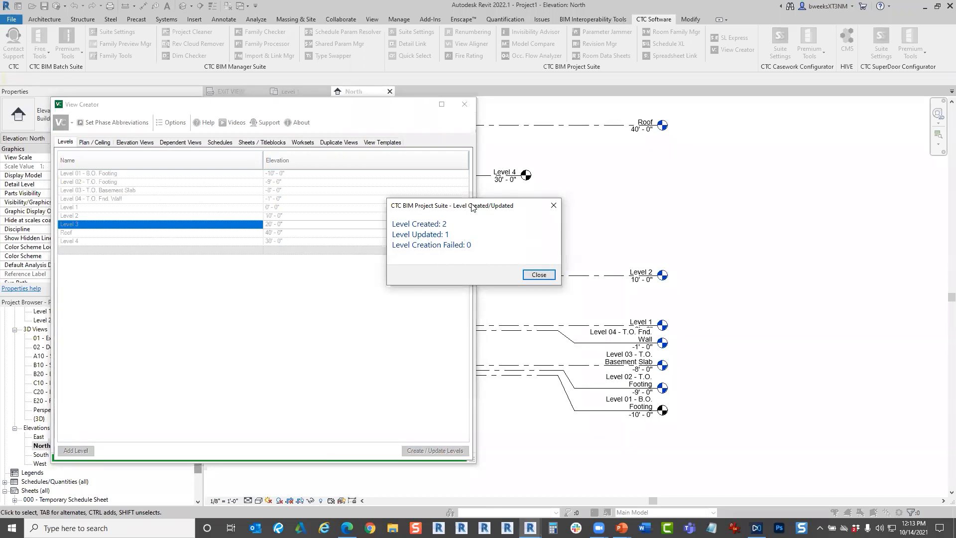
pyautogui.moveTo(472, 207); pyautogui.dragTo(291, 299)
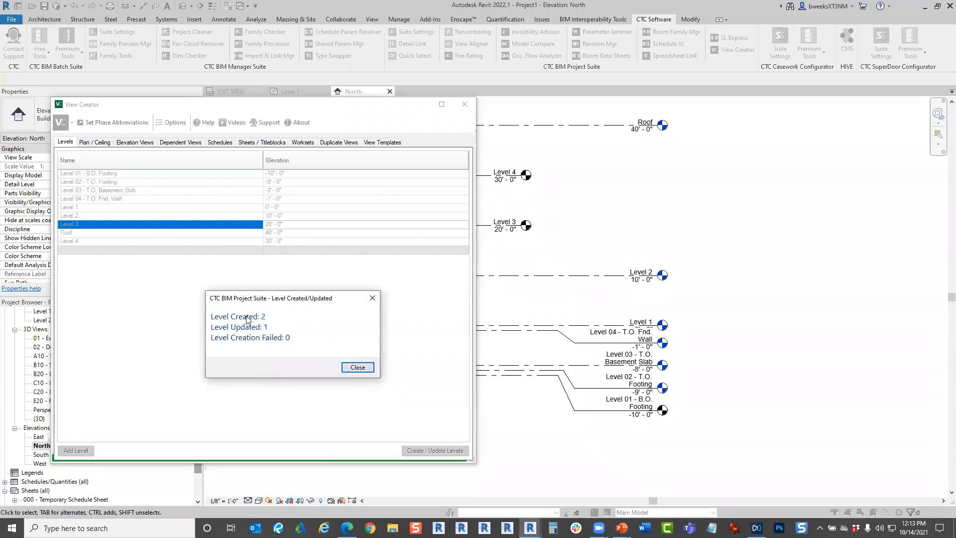
pyautogui.click(355, 366)
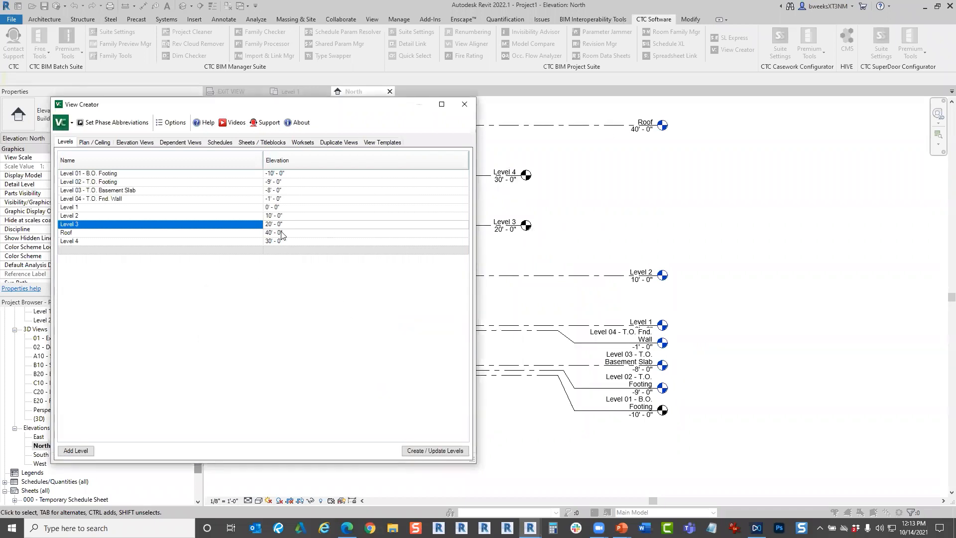
# Set the listed elevations of Level 2 to 12', Level 3 to 24' and Level 4 to 36'.
pyautogui.click(290, 217)
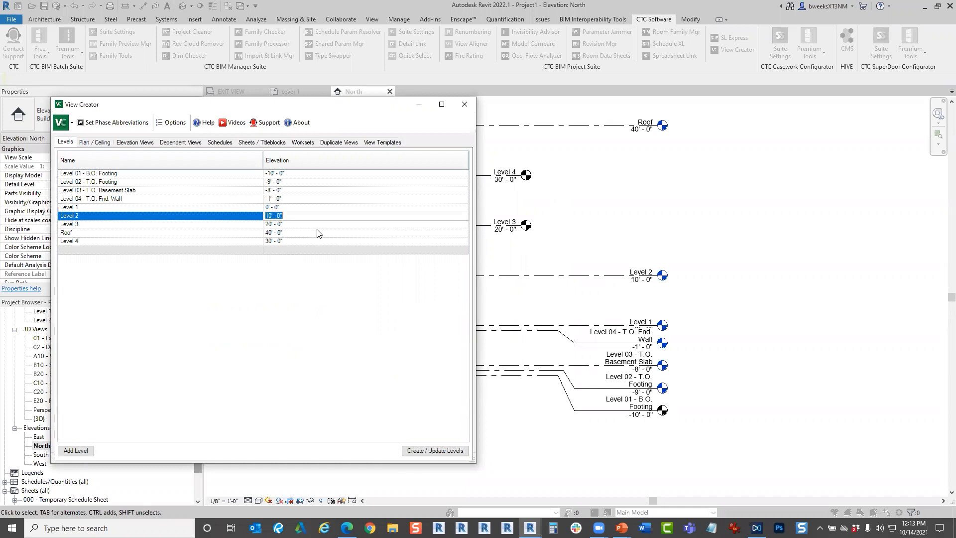
pyautogui.write('12')
pyautogui.press('Return')
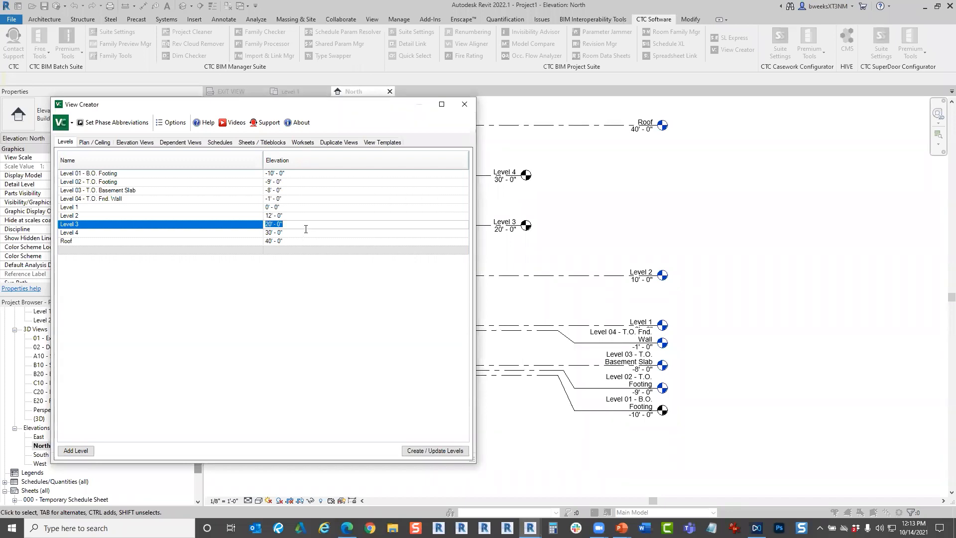
pyautogui.write('24')
pyautogui.press('Return')
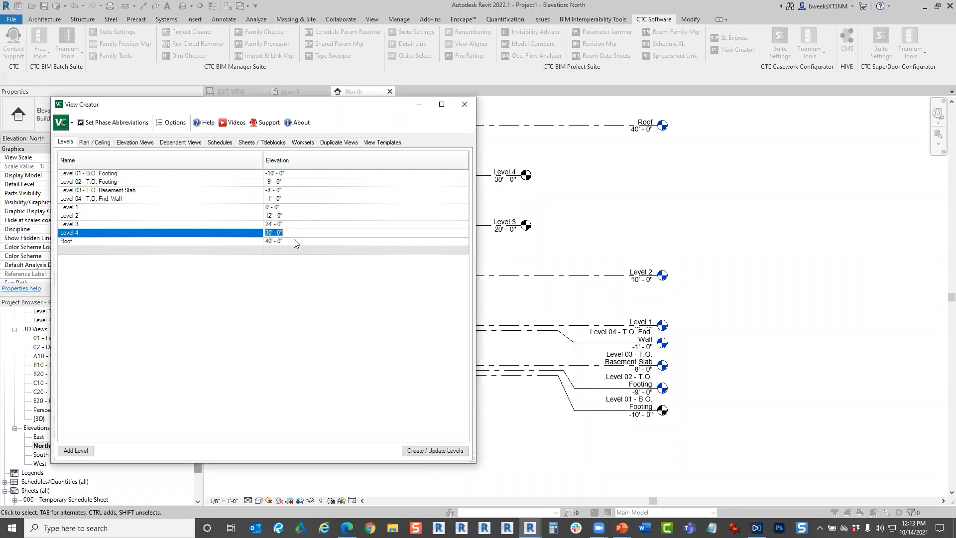
pyautogui.write('36')
pyautogui.press('Return')
# Set the Roof elevation to 44', apply the revised level elevations to the model, and dismiss the summary.
pyautogui.write('4')
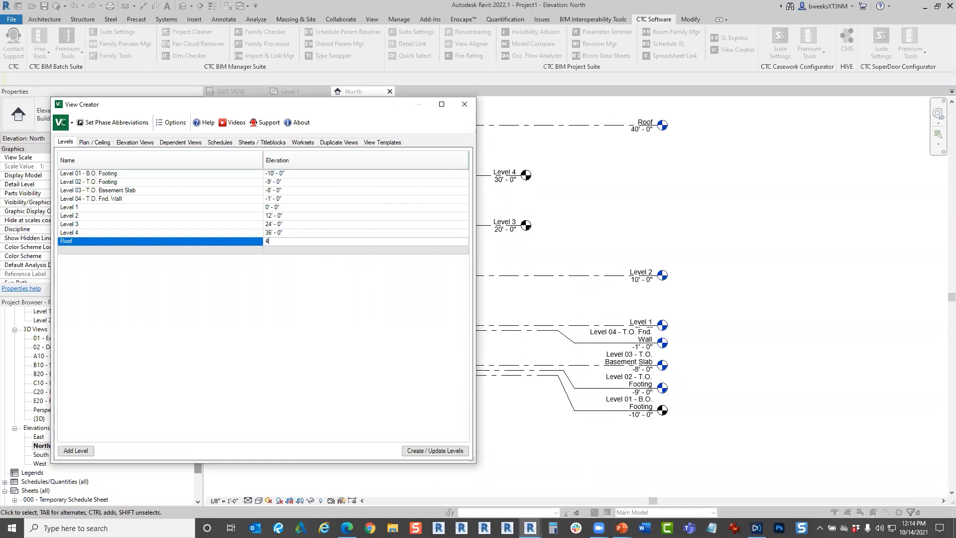
pyautogui.click(305, 233)
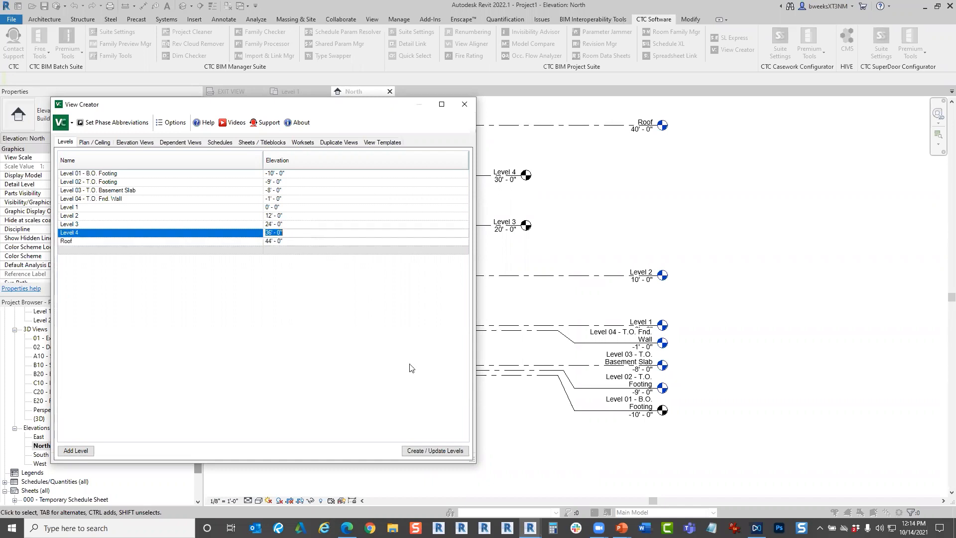
pyautogui.click(436, 451)
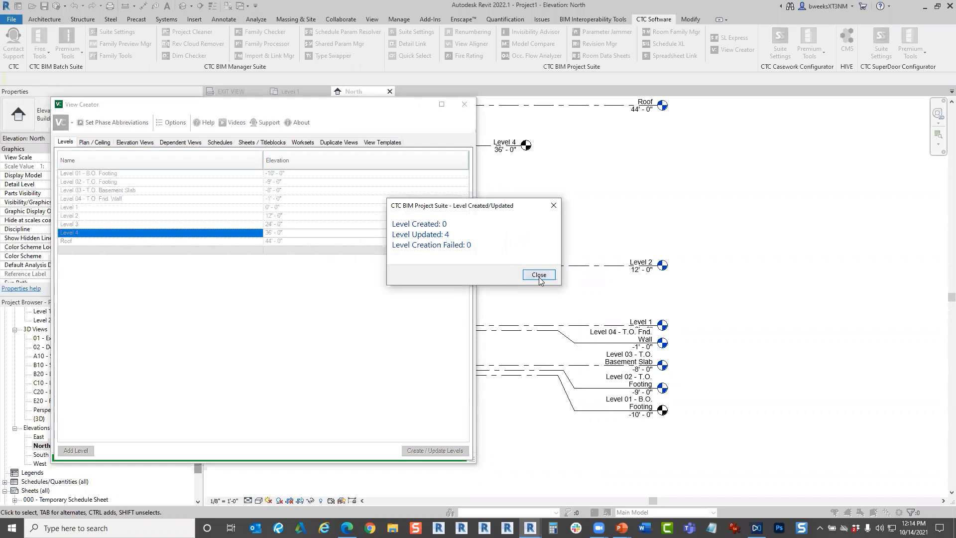
pyautogui.click(539, 275)
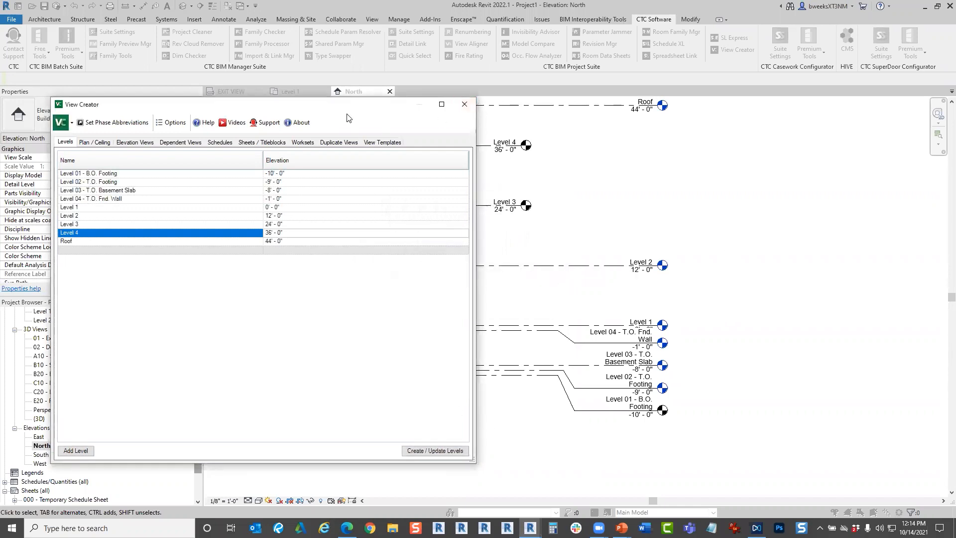
# Examine View Creator's plan and ceiling view setup, including the full view template names and the view type filter choices.
pyautogui.moveTo(347, 118); pyautogui.dragTo(386, 138)
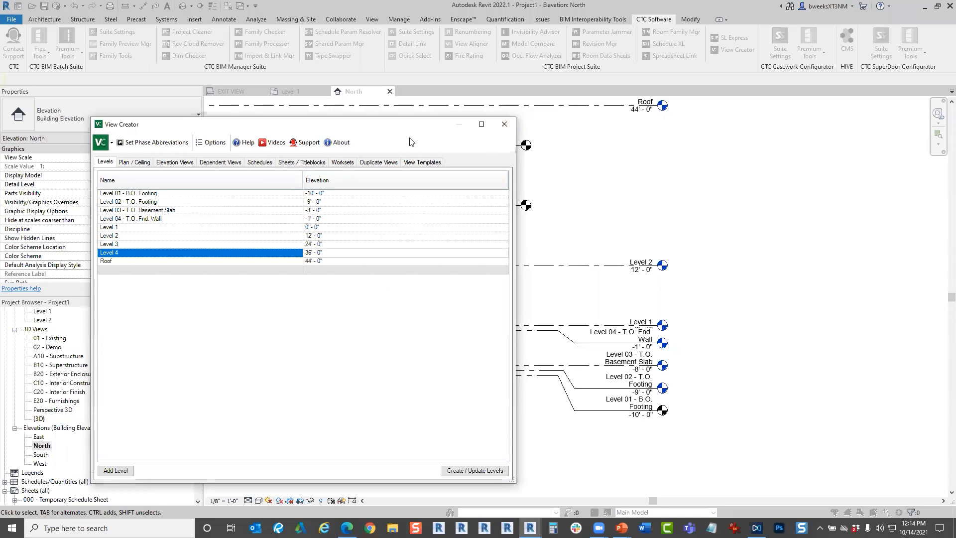
pyautogui.moveTo(364, 131); pyautogui.dragTo(300, 119)
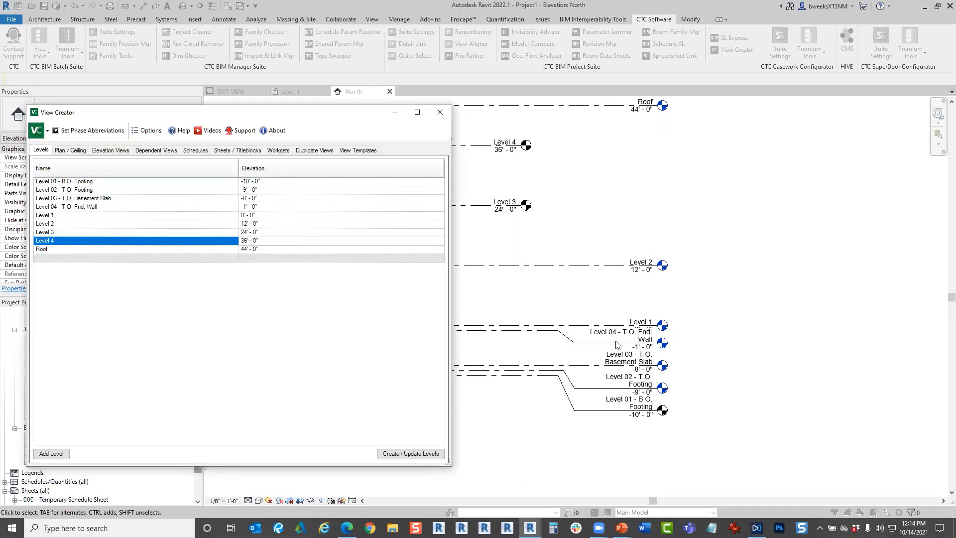
pyautogui.click(72, 151)
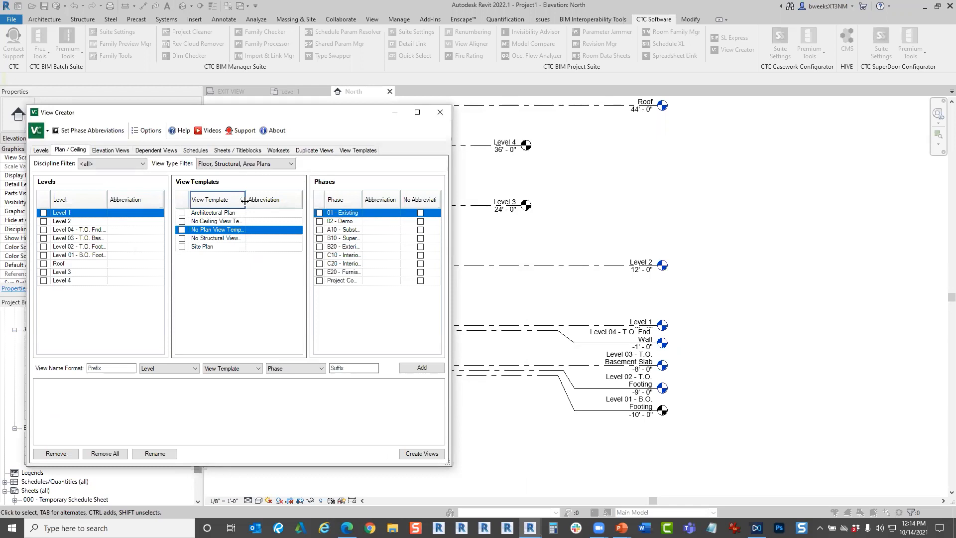
pyautogui.moveTo(279, 203); pyautogui.dragTo(271, 203)
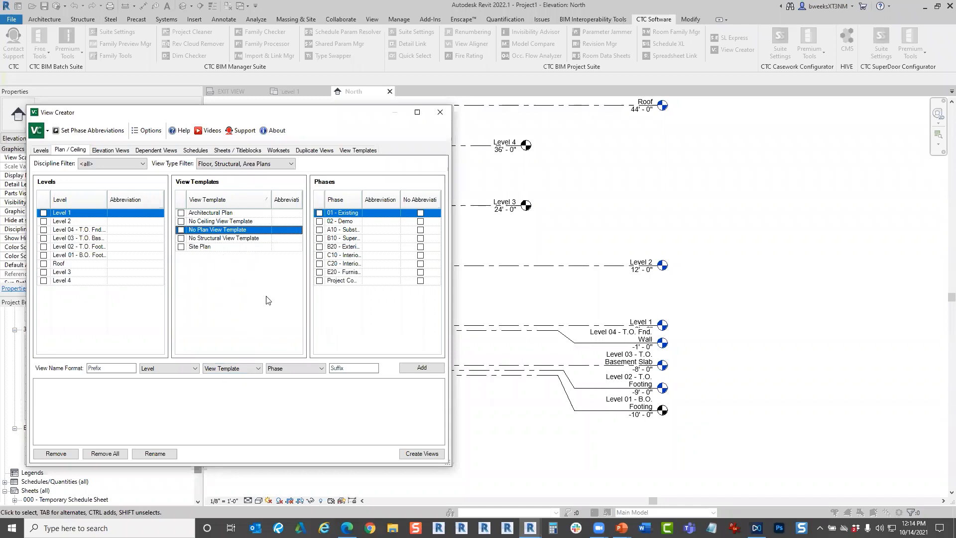
pyautogui.click(236, 165)
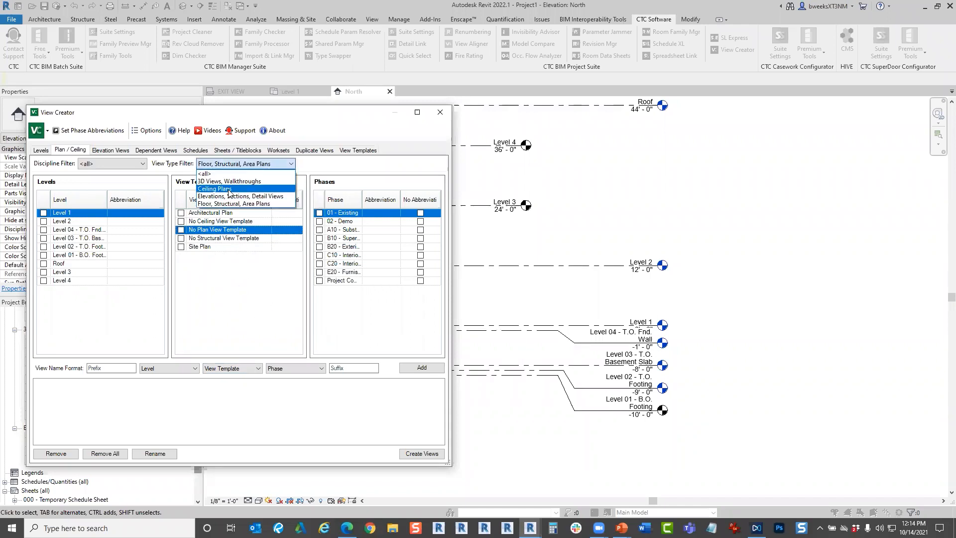
pyautogui.click(234, 181)
# Exit View Creator and close the remaining views of Project1 without saving the changes.
pyautogui.click(440, 112)
pyautogui.click(389, 91)
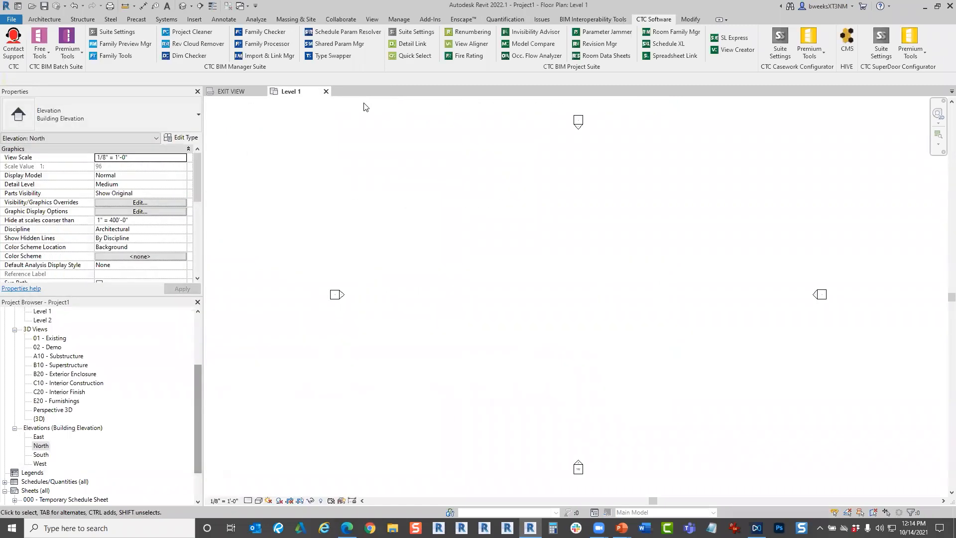
pyautogui.click(326, 91)
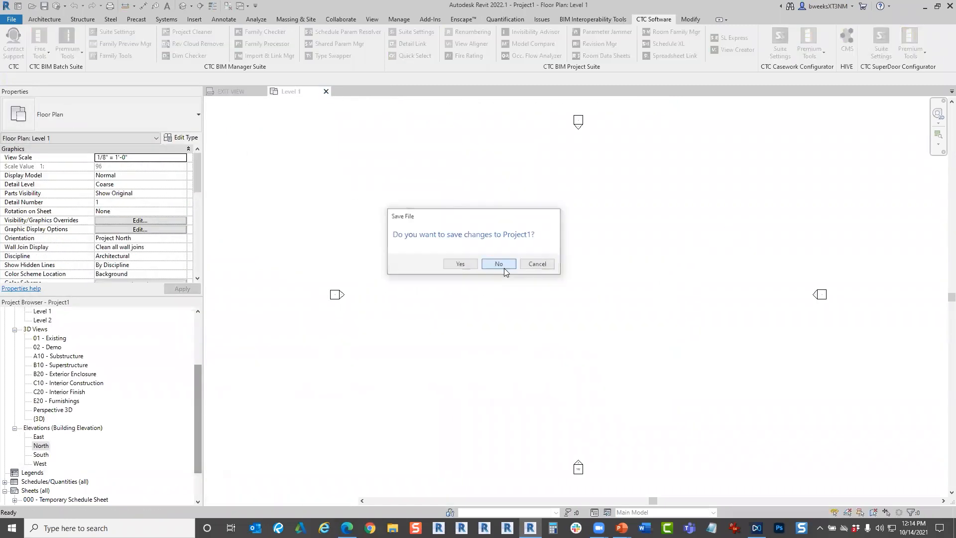
pyautogui.click(500, 264)
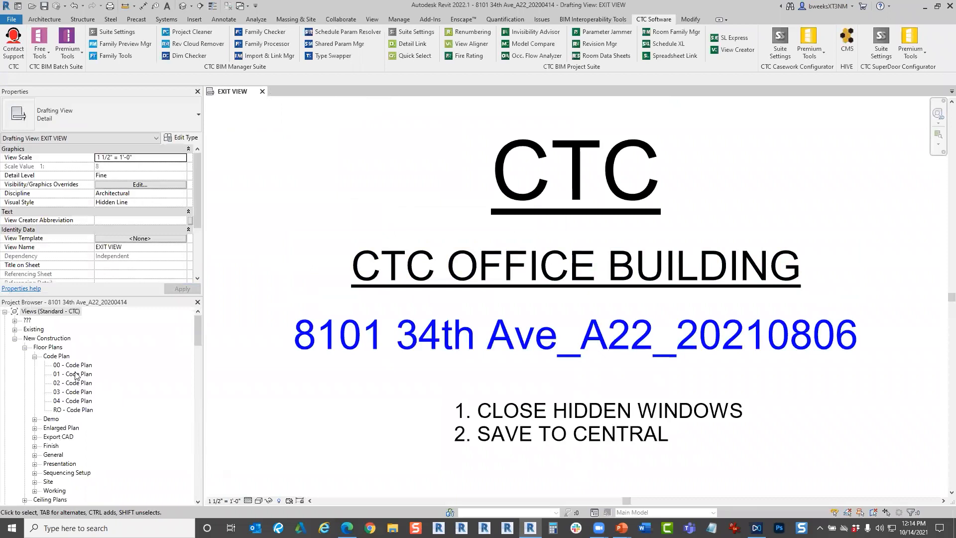
# Open the NORTH ELEVATION building elevation in the CTC office building project.
pyautogui.scroll(-5, 72, 437)
pyautogui.scroll(-15, 72, 437)
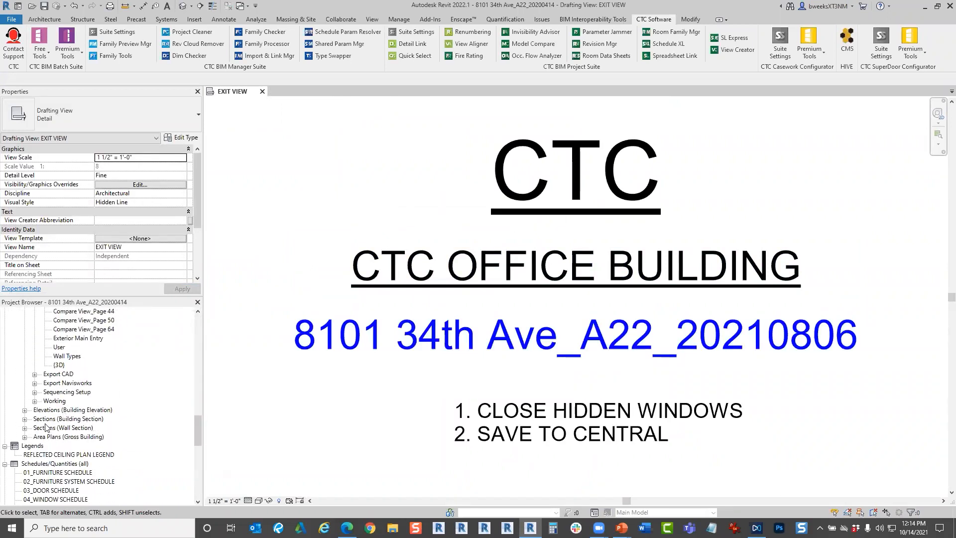
pyautogui.click(24, 410)
pyautogui.click(78, 436)
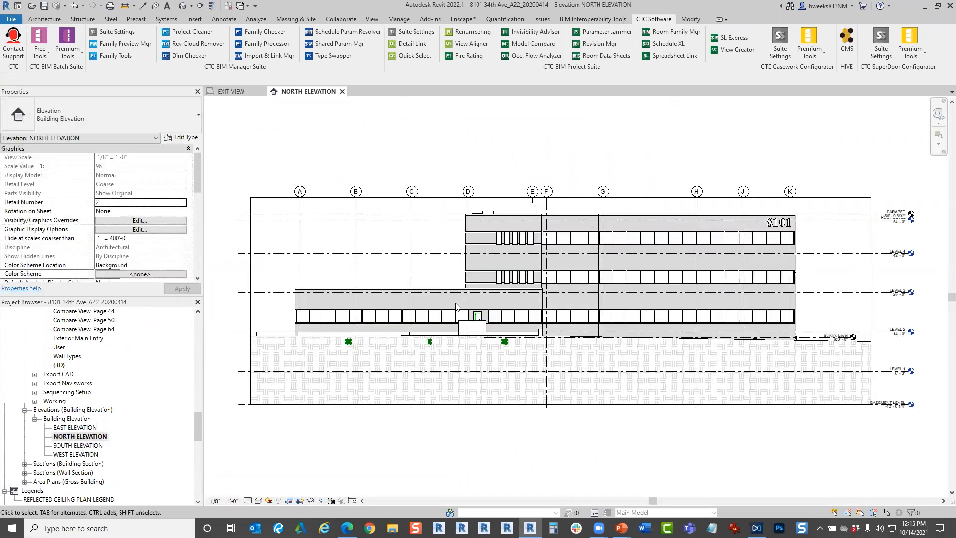
# Extend the top edge of the north elevation's crop region upward, well above the grid bubbles.
pyautogui.scroll(2, 575, 309)
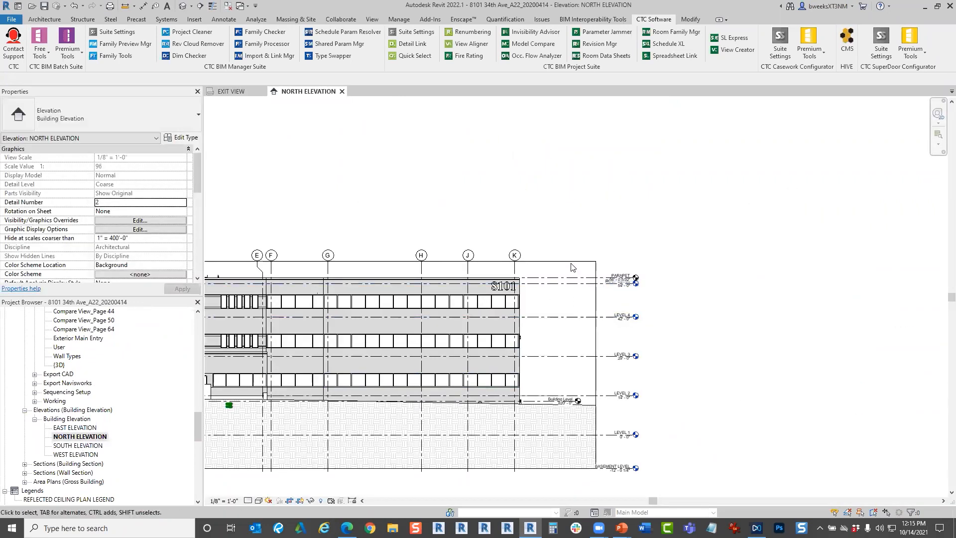
pyautogui.click(596, 311)
pyautogui.moveTo(285, 261); pyautogui.dragTo(319, 138)
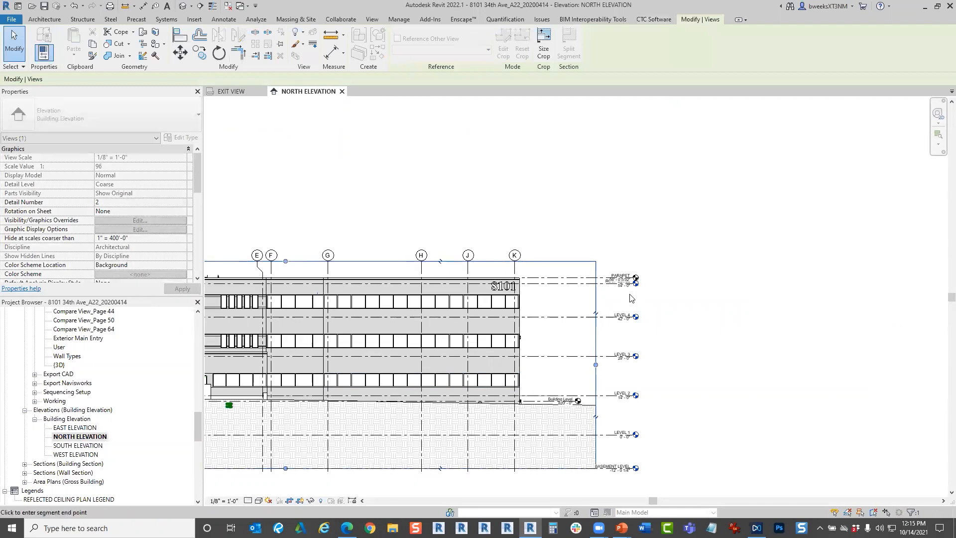
pyautogui.scroll(3, 653, 266)
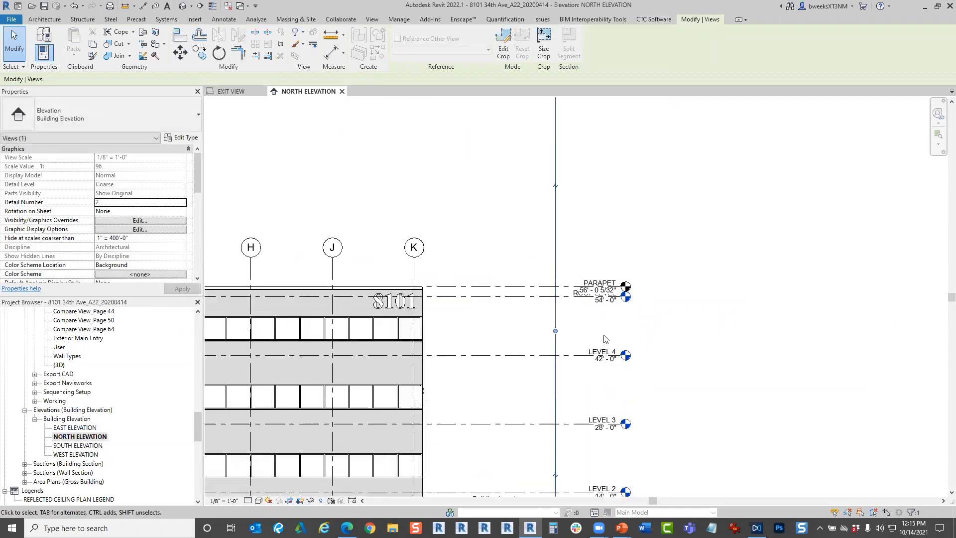
pyautogui.click(659, 314)
pyautogui.scroll(-3, 707, 306)
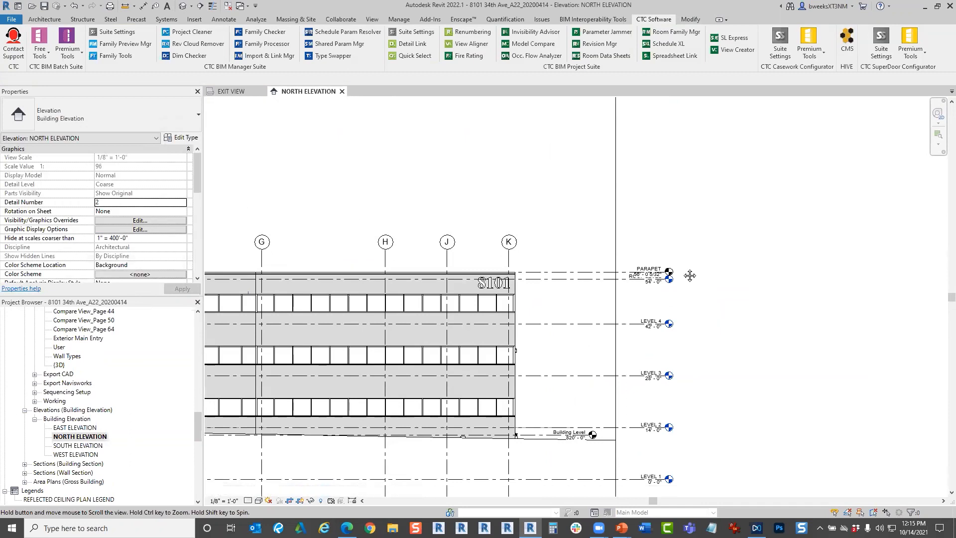
pyautogui.scroll(1, 694, 301)
# Start View Creator and add a level named LEVEL 5 at elevation 30' to the level list.
pyautogui.click(734, 49)
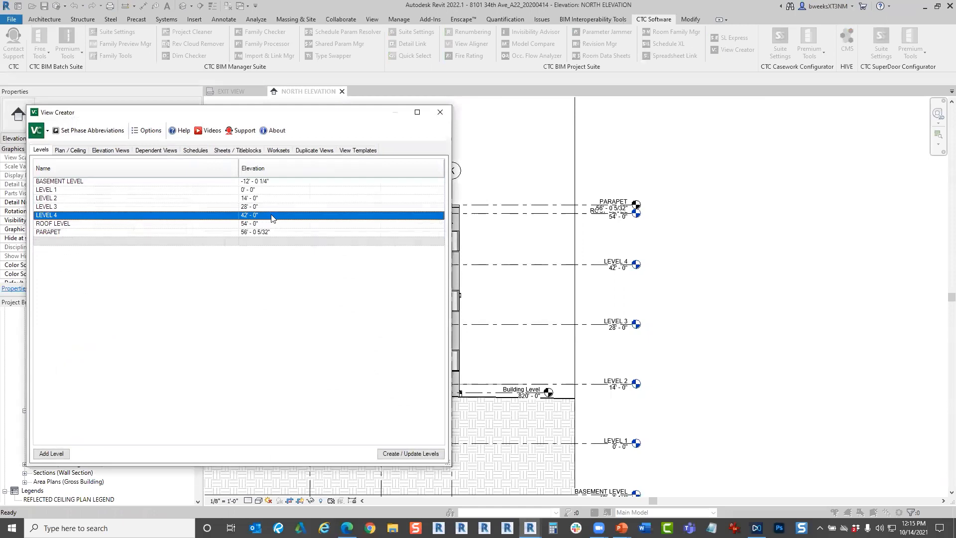
pyautogui.click(52, 453)
pyautogui.write('Lev')
pyautogui.press('capslock')
pyautogui.press('BackSpace')
pyautogui.press('BackSpace')
pyautogui.write('EVEL 5')
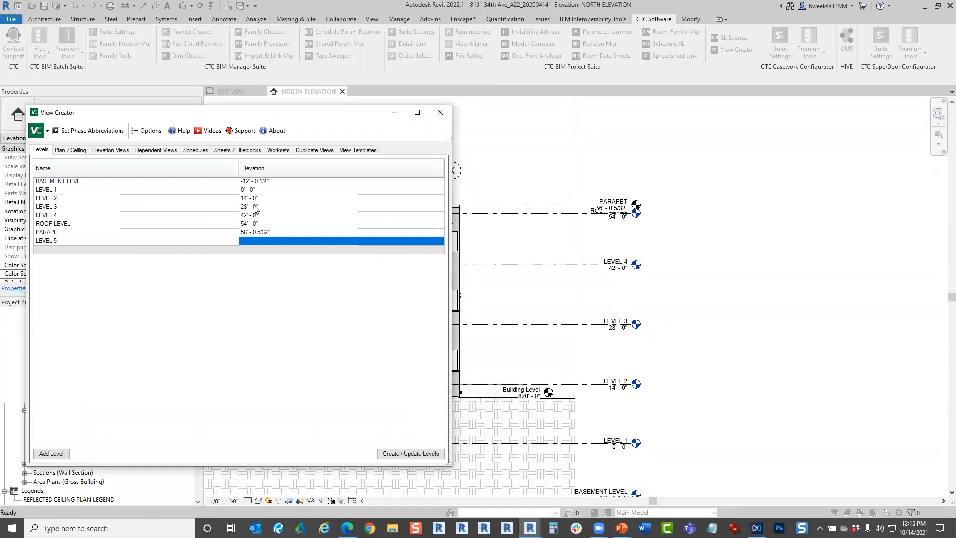
pyautogui.click(260, 241)
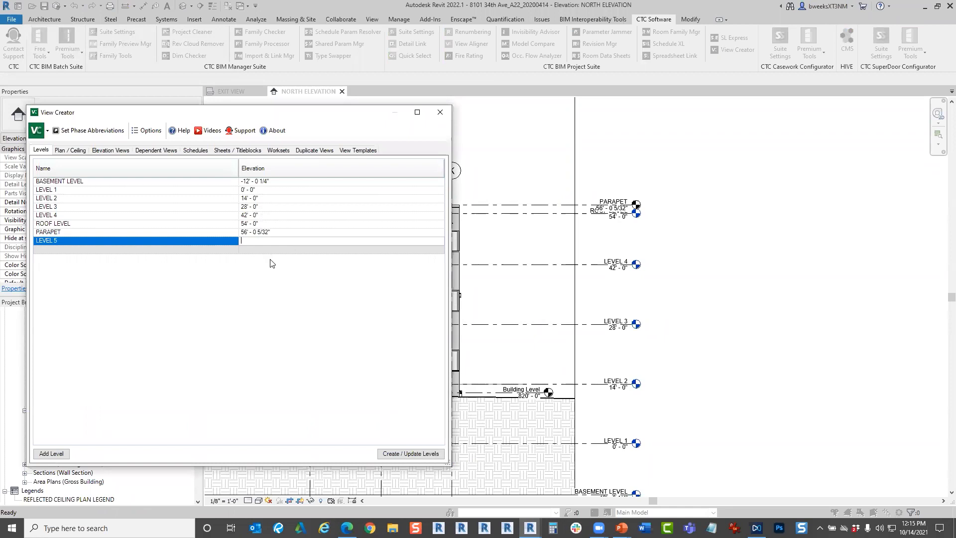
pyautogui.write('30')
# Set the listed elevations of LEVEL 2 to 12', LEVEL 3 to 24', LEVEL 4 to 36' and LEVEL 5 to 48'.
pyautogui.click(280, 207)
pyautogui.click(265, 199)
pyautogui.write('12')
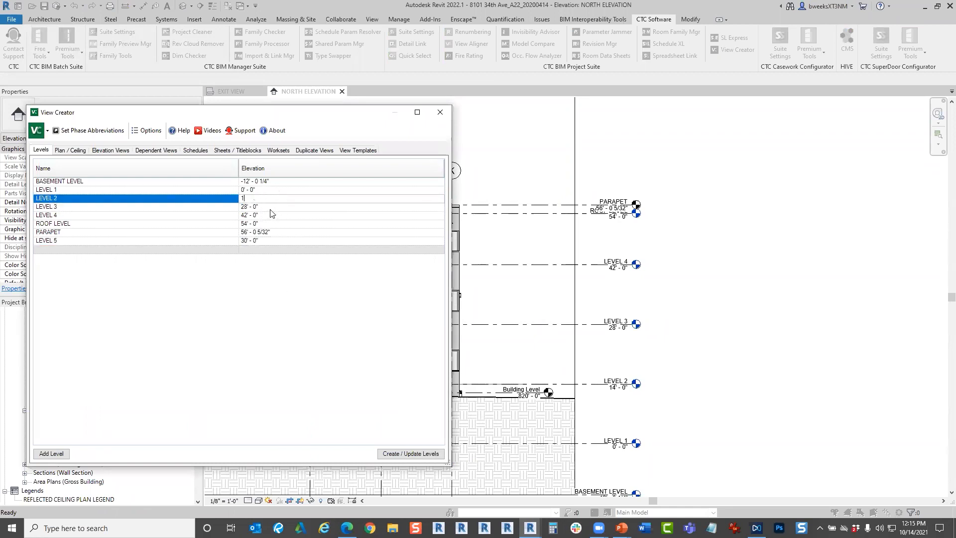
pyautogui.click(272, 208)
pyautogui.write('24')
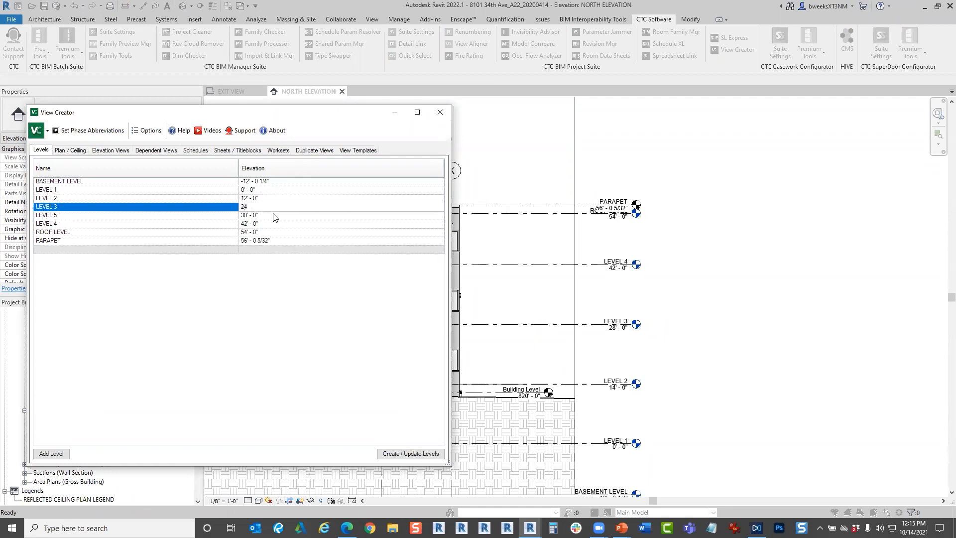
pyautogui.click(269, 217)
pyautogui.click(272, 225)
pyautogui.write('36')
pyautogui.click(272, 215)
pyautogui.write('4')
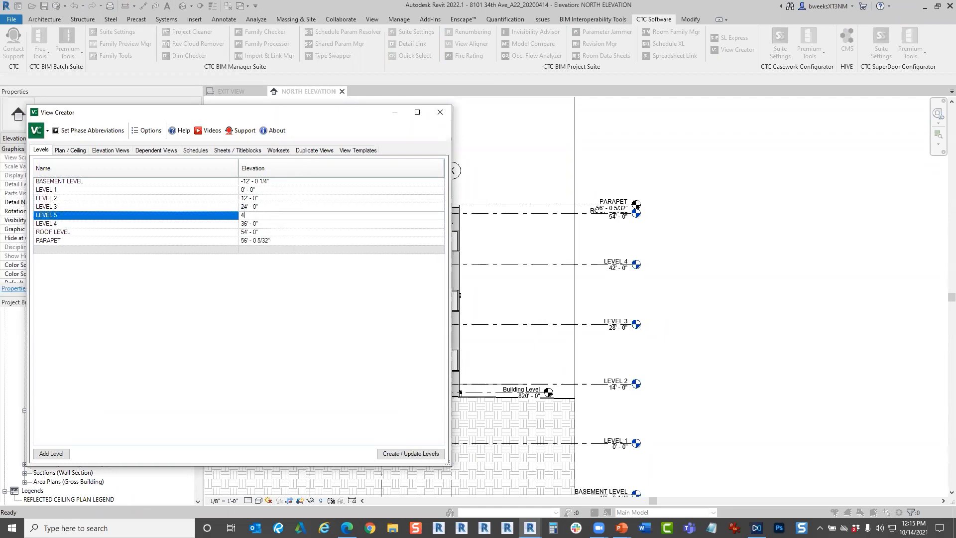
pyautogui.write('8\' - 0"')
# Set the listed elevations of ROOF LEVEL to 60' and PARAPET to 64'.
pyautogui.click(276, 233)
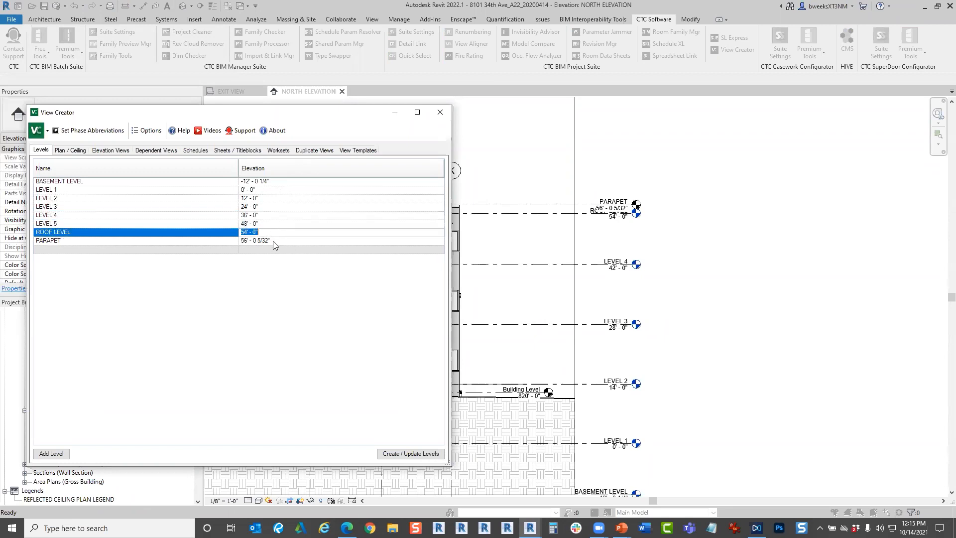
pyautogui.write('60')
pyautogui.click(285, 240)
pyautogui.write('64')
pyautogui.click(283, 242)
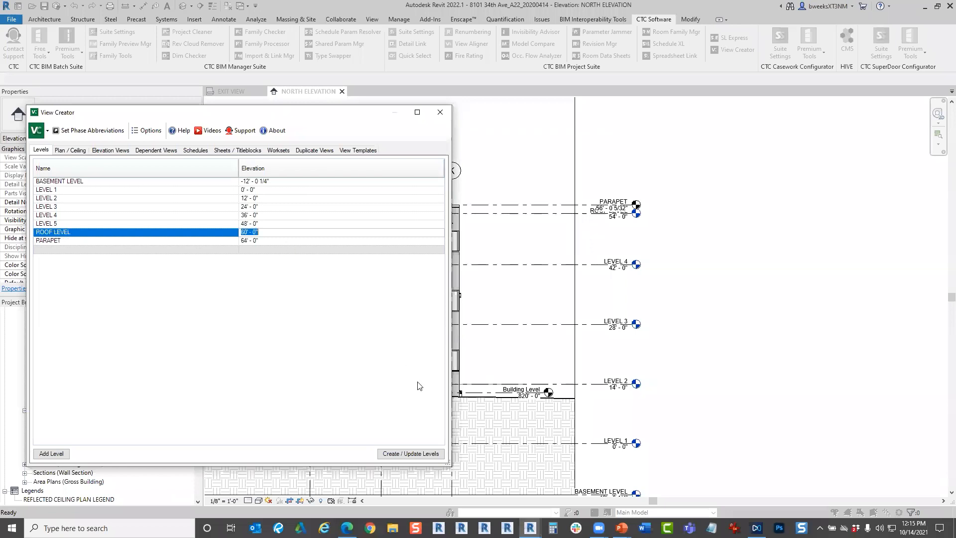
# Apply the listed levels to the model, try resolving the LEVEL 2 errors by unjoining and deleting elements, show the conflicting wall and cancel that change.
pyautogui.click(399, 456)
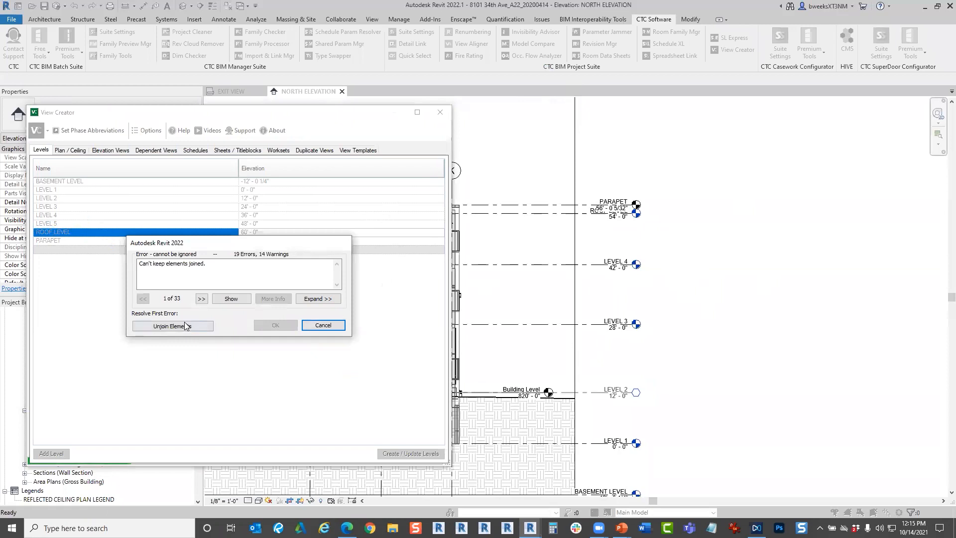
pyautogui.click(181, 325)
pyautogui.click(173, 326)
pyautogui.click(199, 326)
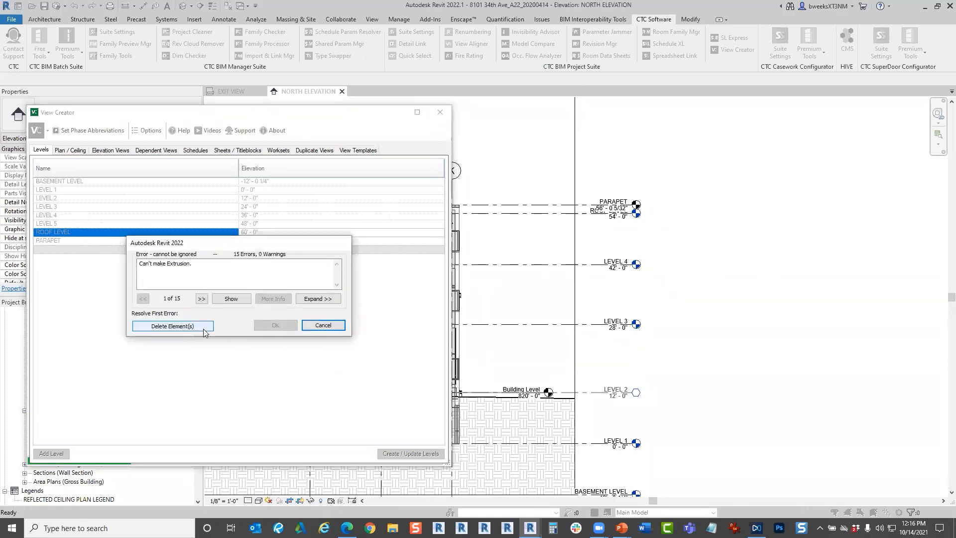
pyautogui.click(188, 326)
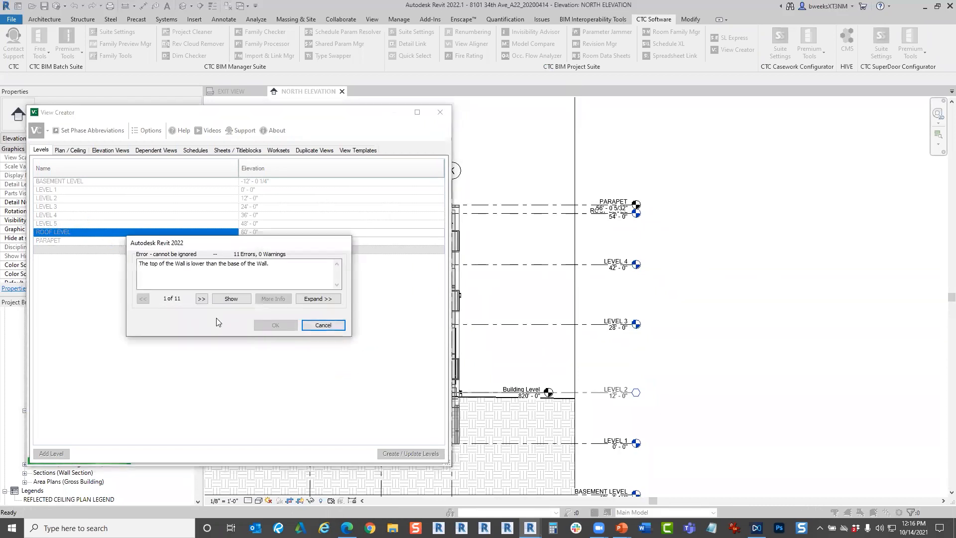
pyautogui.click(232, 299)
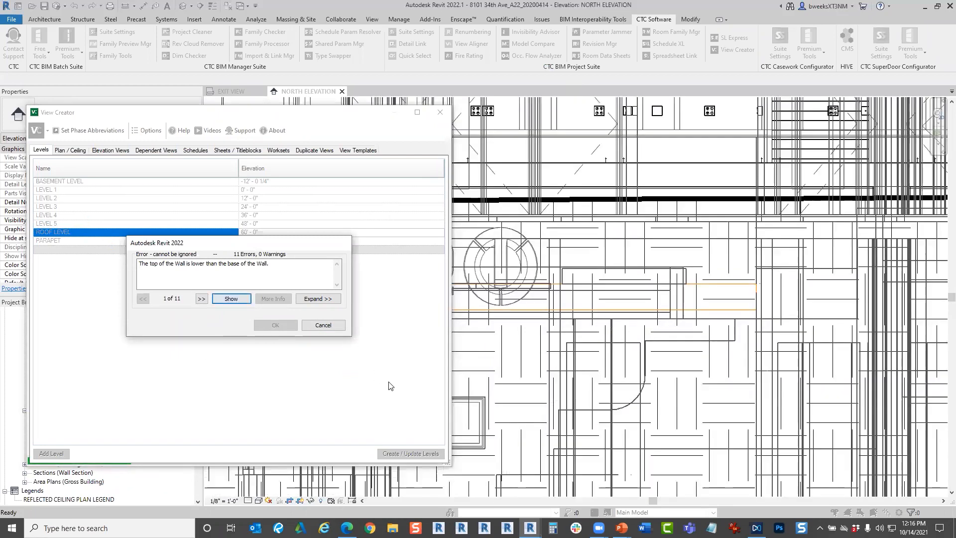
pyautogui.click(321, 325)
# Try unjoining elements for LEVEL 3, cancel the LEVEL 3, LEVEL 4 and ROOF LEVEL changes, and dismiss the summary.
pyautogui.click(409, 452)
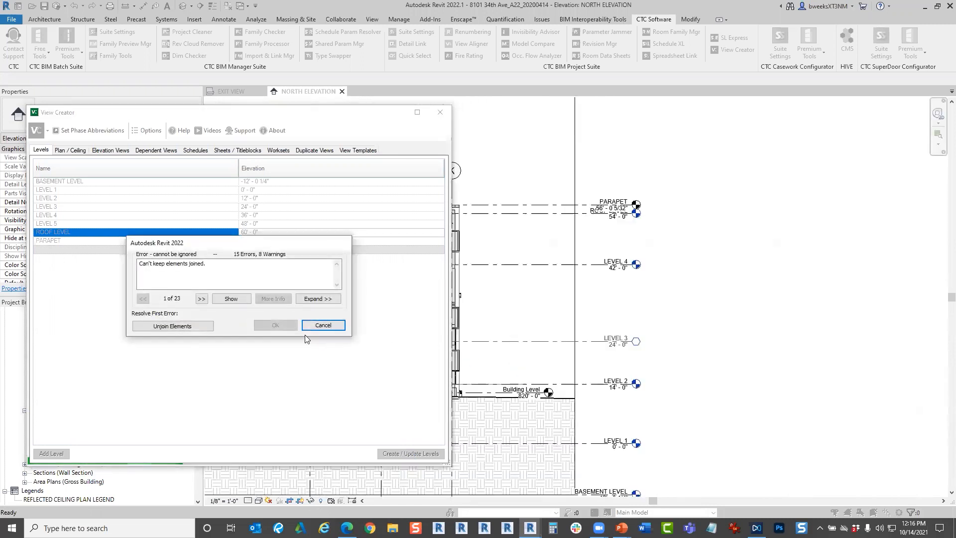
pyautogui.click(180, 326)
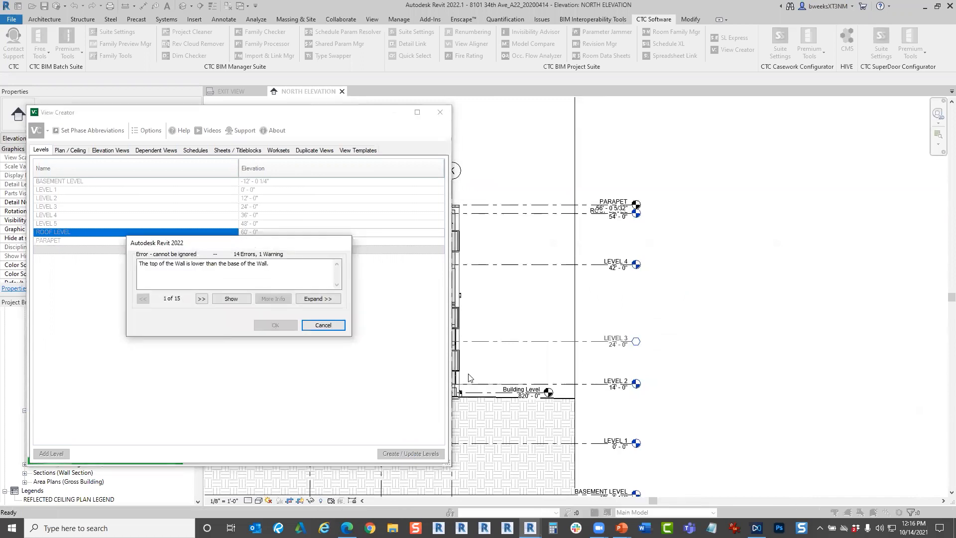
pyautogui.click(323, 326)
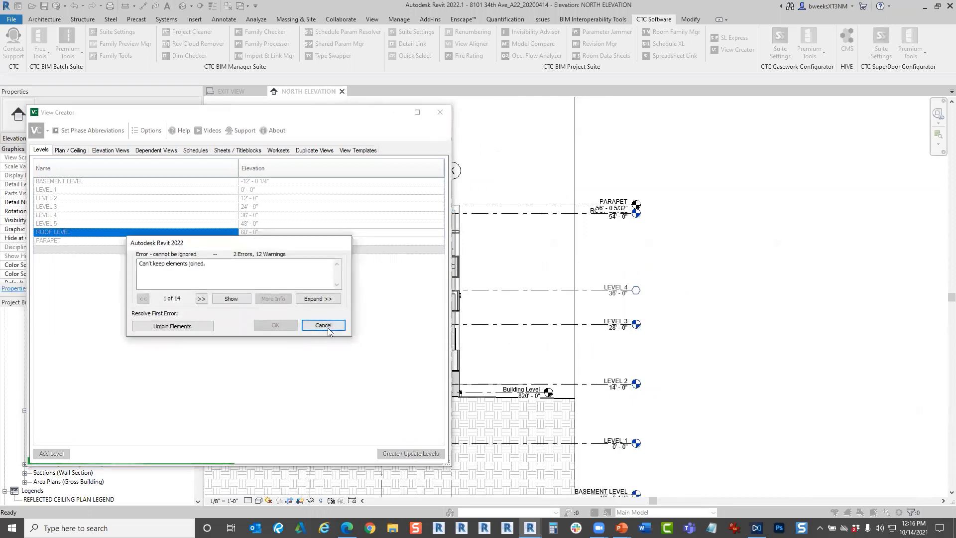
pyautogui.click(319, 323)
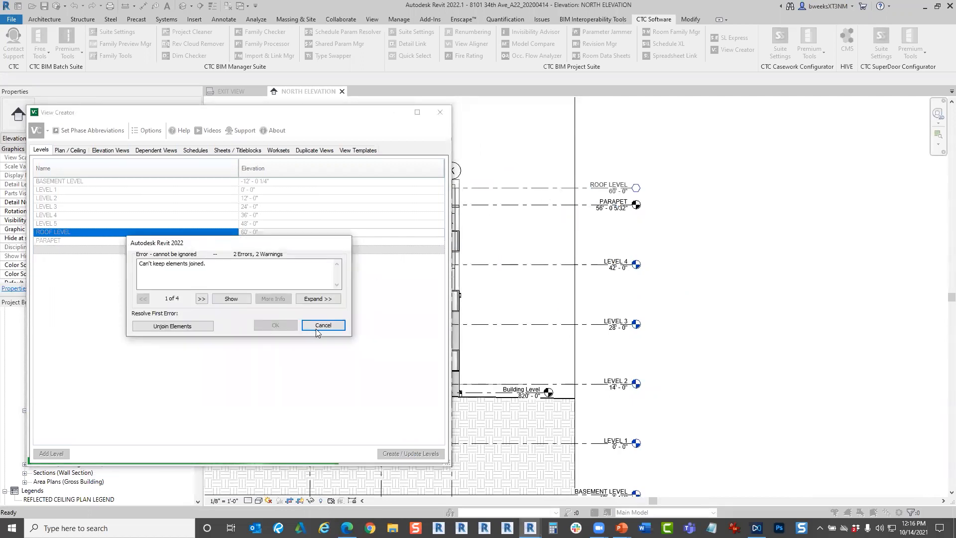
pyautogui.click(322, 325)
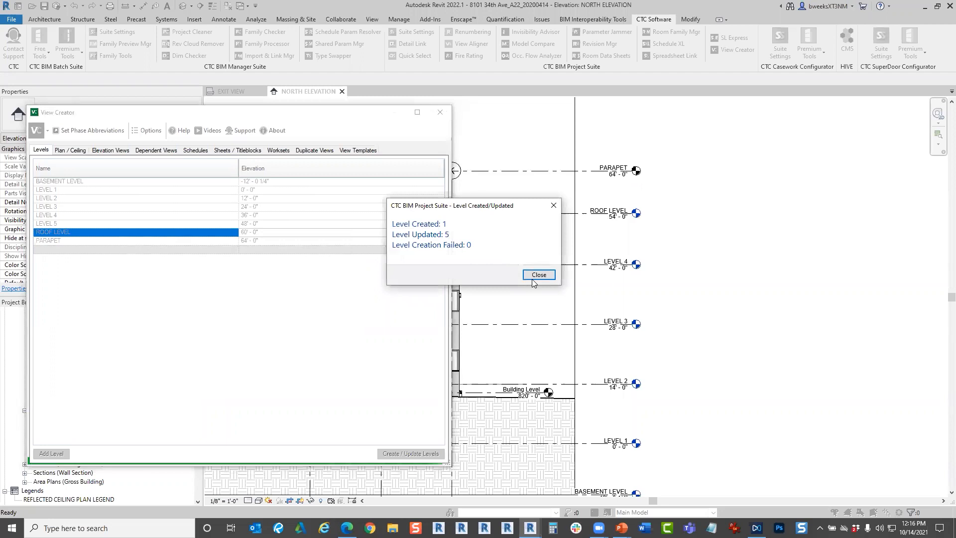
pyautogui.click(533, 273)
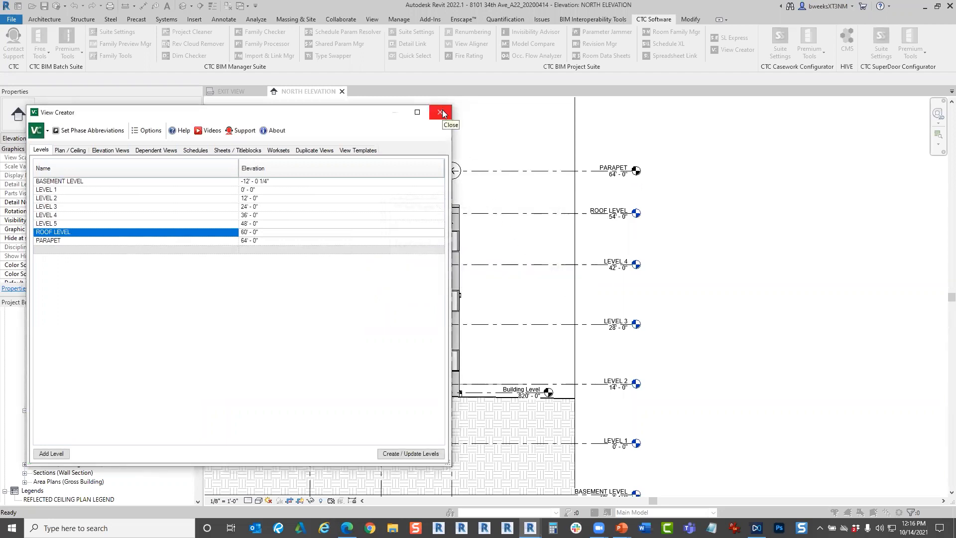
# Exit View Creator and stretch the LEVEL 5 line's end past the crop boundary toward the other level heads.
pyautogui.click(441, 113)
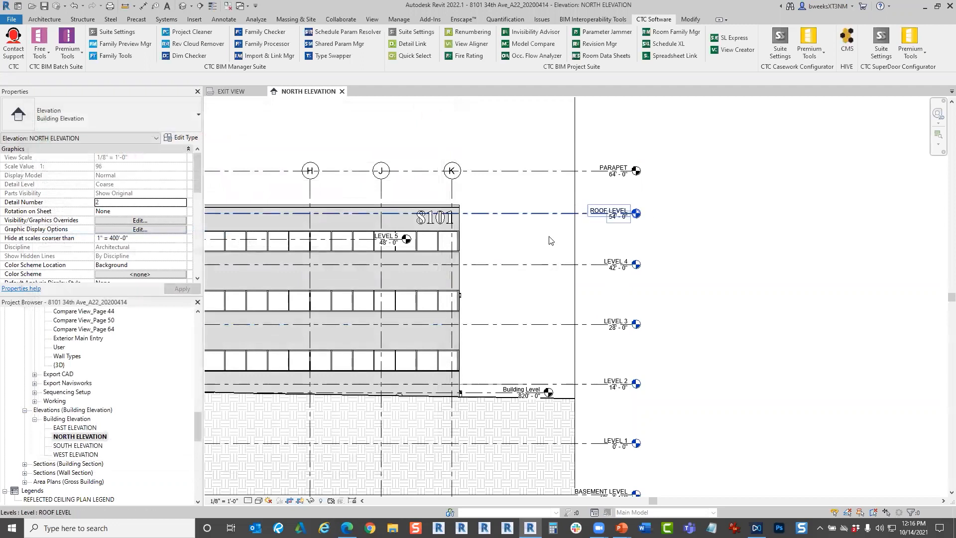
pyautogui.click(396, 242)
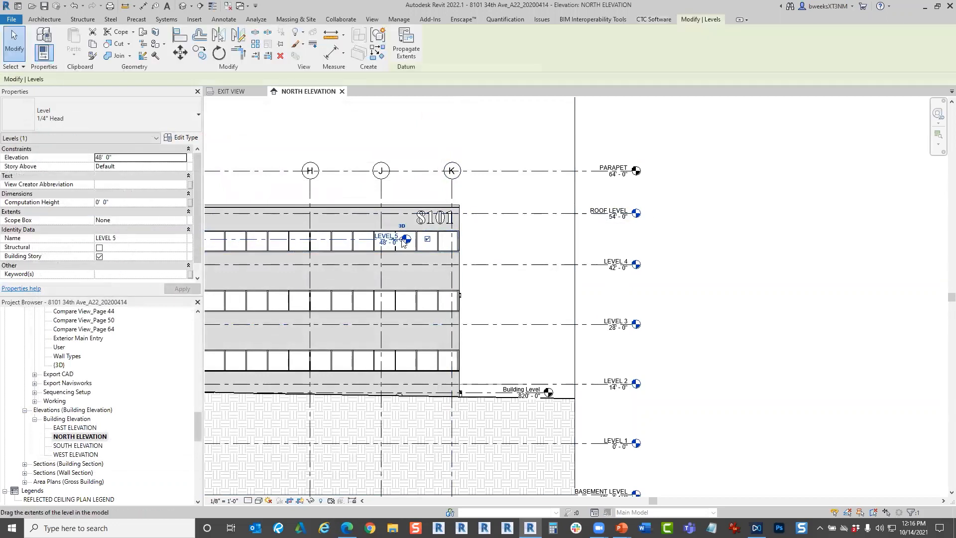
pyautogui.moveTo(606, 243); pyautogui.dragTo(606, 241)
pyautogui.click(627, 307)
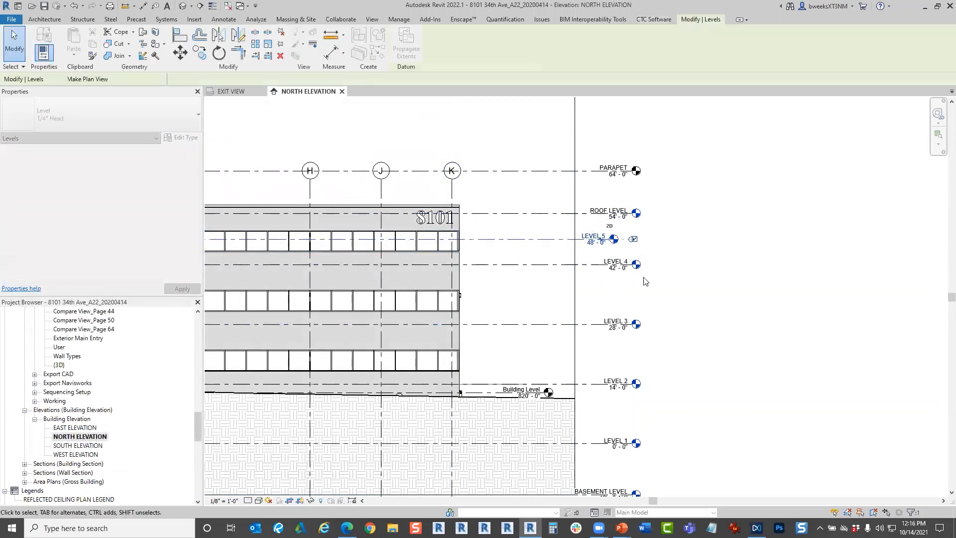
# Reopen View Creator for plan views, include LEVEL 5 among the levels and set its abbreviation to 05.
pyautogui.moveTo(608, 265); pyautogui.dragTo(617, 273, button='middle')
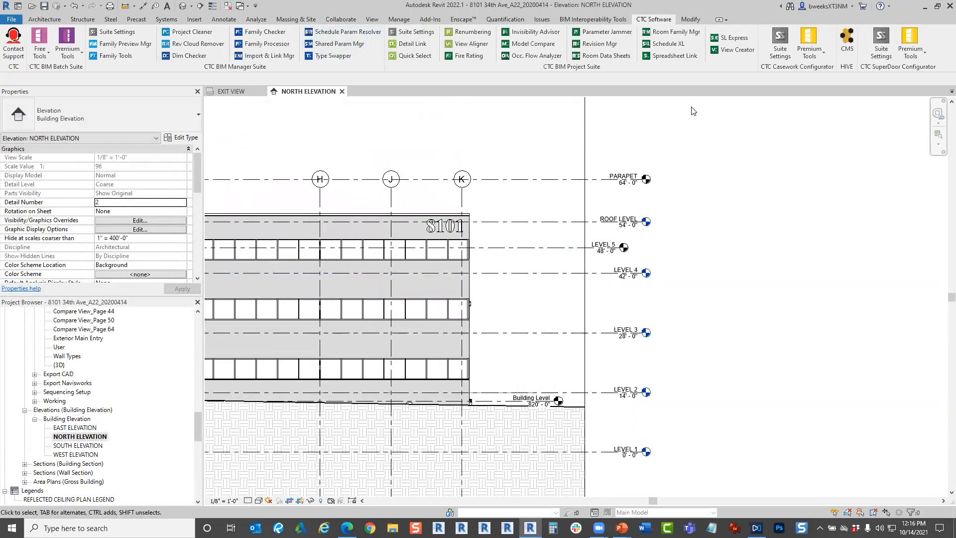
pyautogui.click(734, 50)
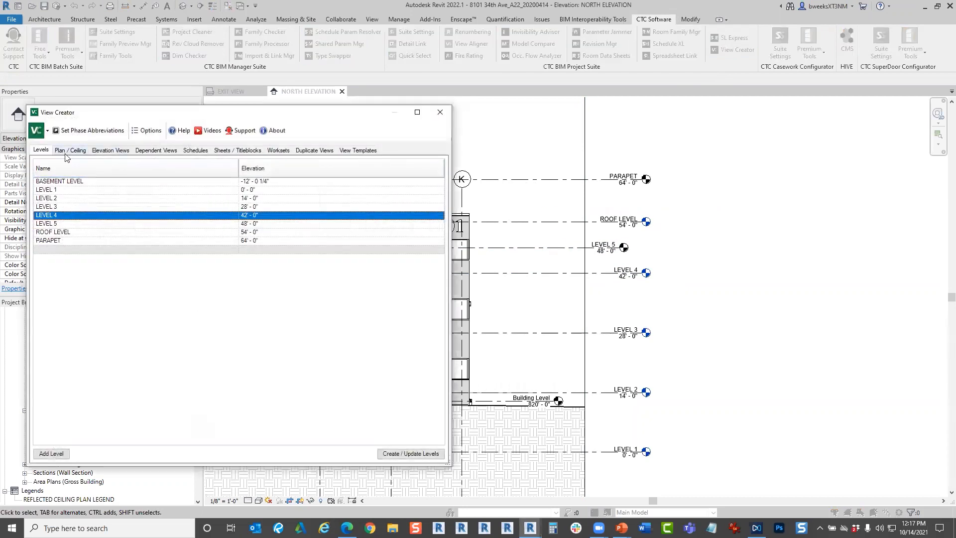
pyautogui.click(69, 150)
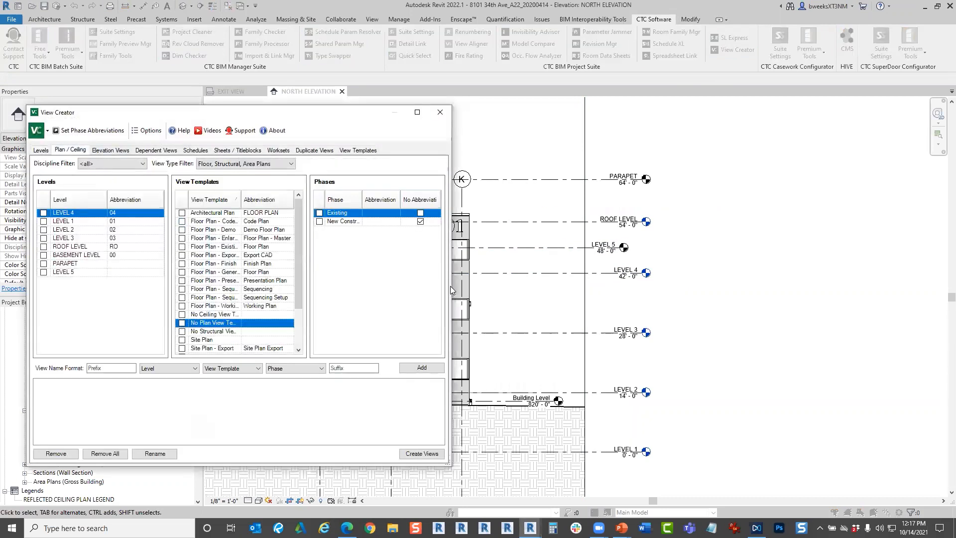
pyautogui.moveTo(452, 286); pyautogui.dragTo(635, 286)
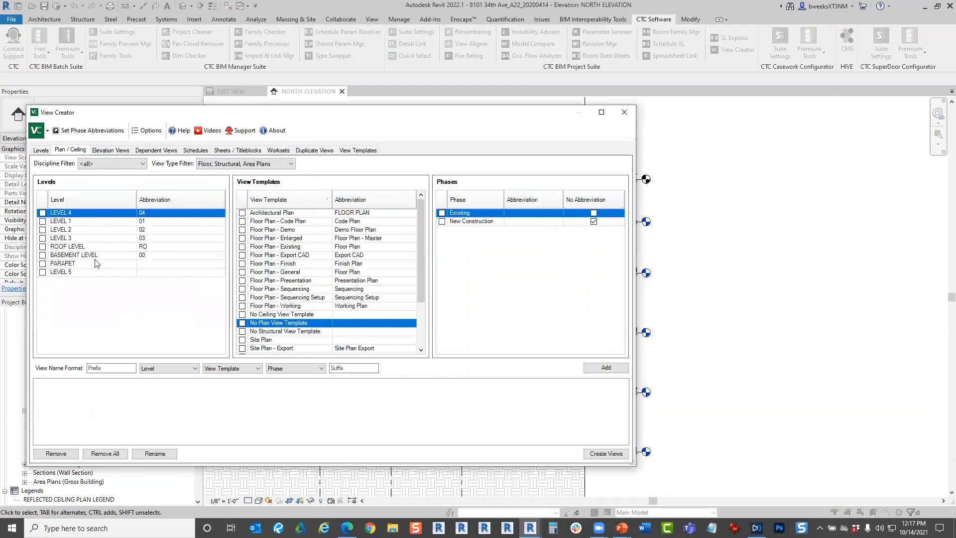
pyautogui.click(42, 273)
pyautogui.click(147, 272)
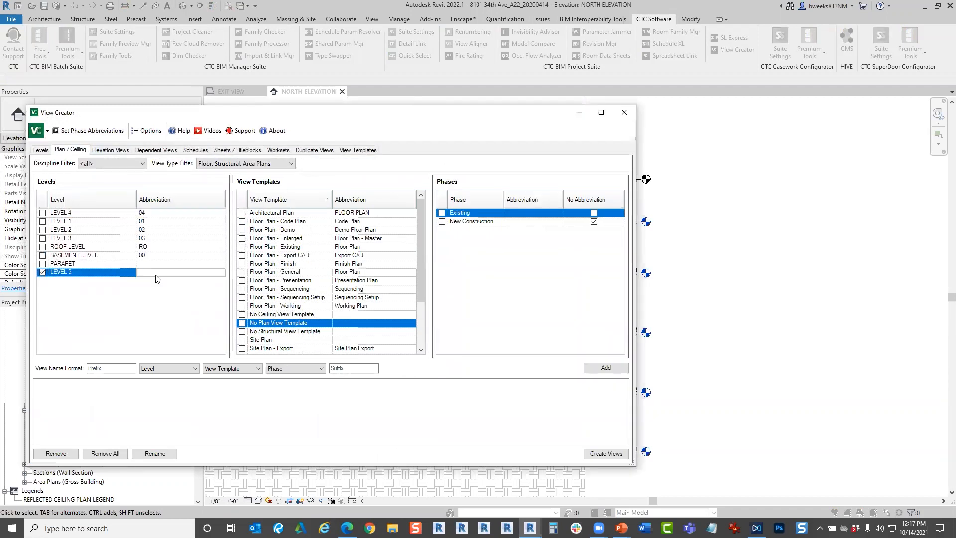
pyautogui.write('05')
# Choose the Architectural Plan template and the Code Plan, Demo, Enlarged, Finish, General, Presentation and Working floor plan templates.
pyautogui.click(242, 213)
pyautogui.click(242, 222)
pyautogui.click(242, 229)
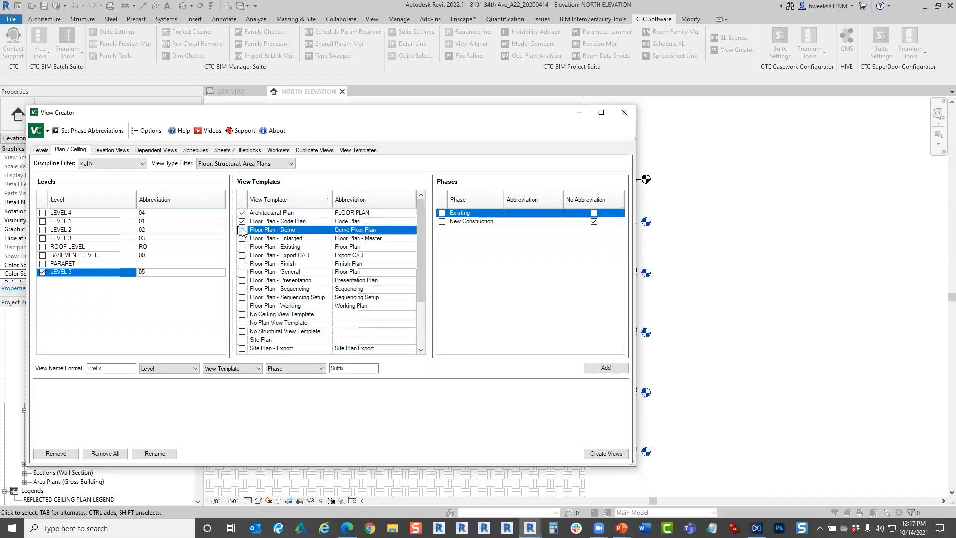
pyautogui.click(242, 238)
pyautogui.click(242, 246)
pyautogui.click(242, 255)
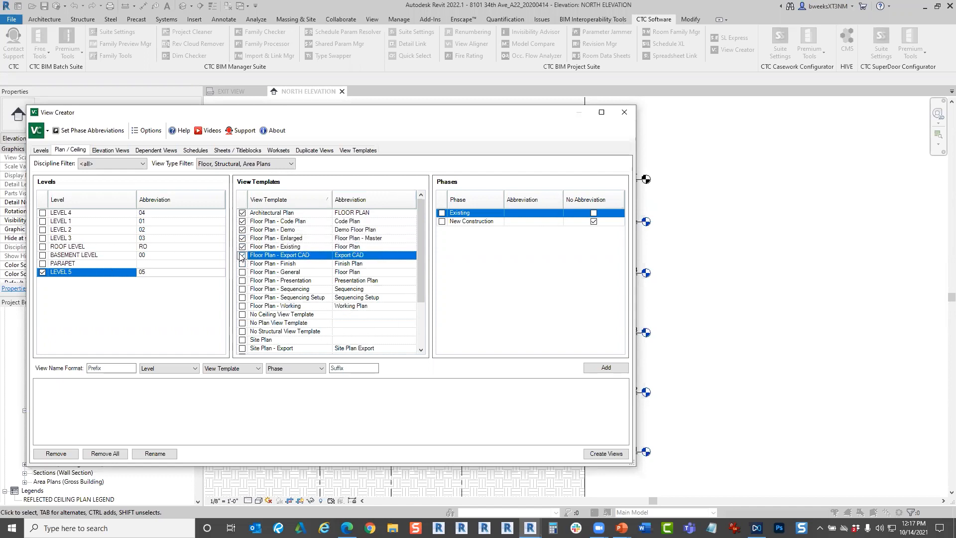
pyautogui.click(243, 248)
pyautogui.click(242, 255)
pyautogui.click(242, 263)
pyautogui.click(242, 272)
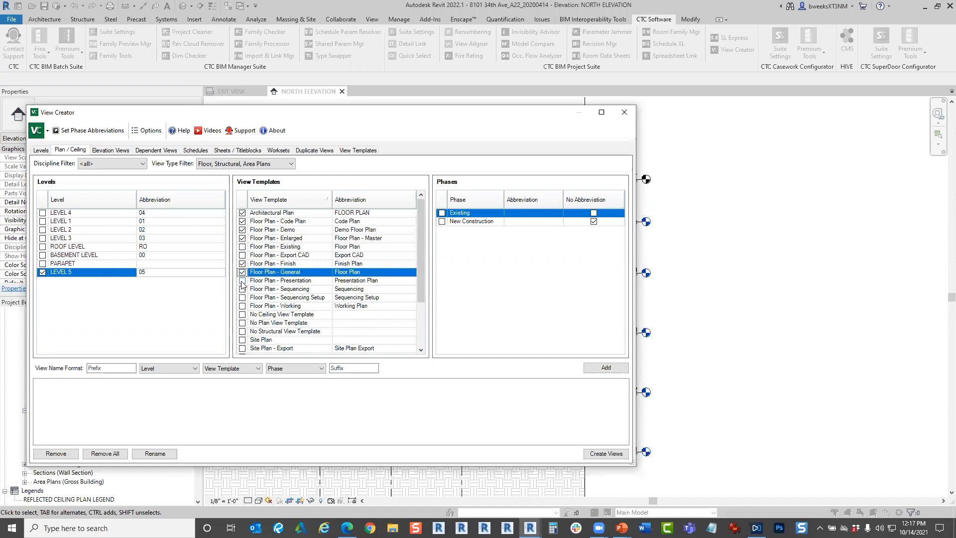
pyautogui.click(243, 281)
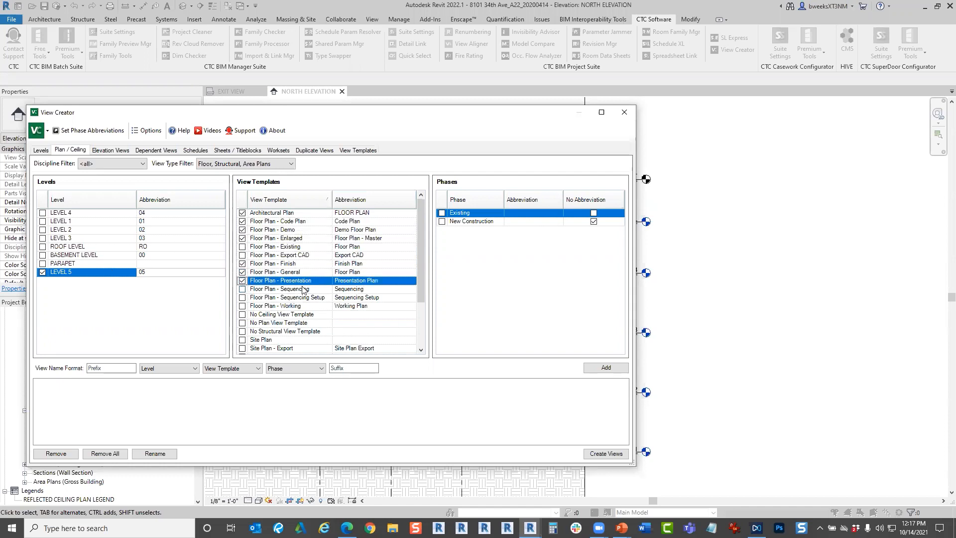
pyautogui.click(242, 306)
# Include the New Construction phase, add the LEVEL 5 floor plans to the creation list and enlarge the window.
pyautogui.click(442, 221)
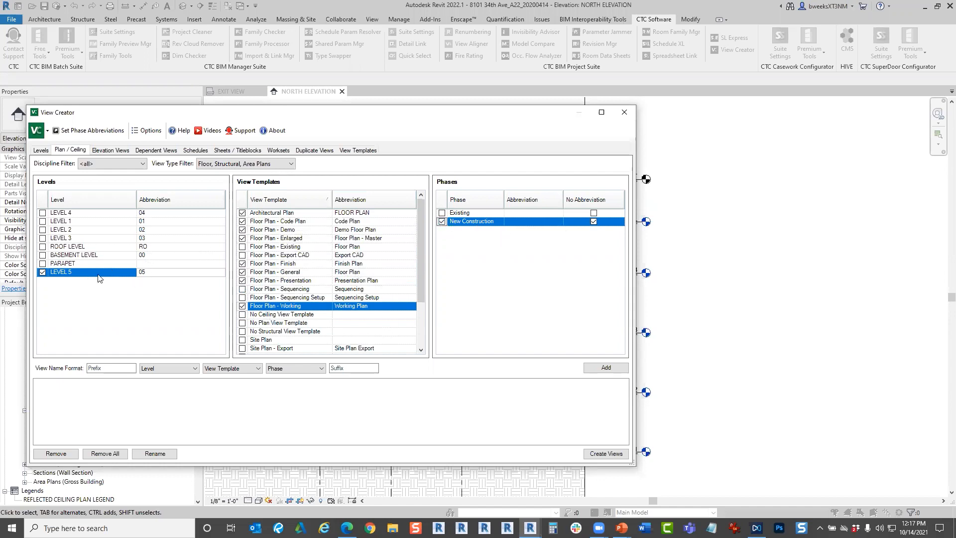
pyautogui.click(606, 373)
pyautogui.click(601, 112)
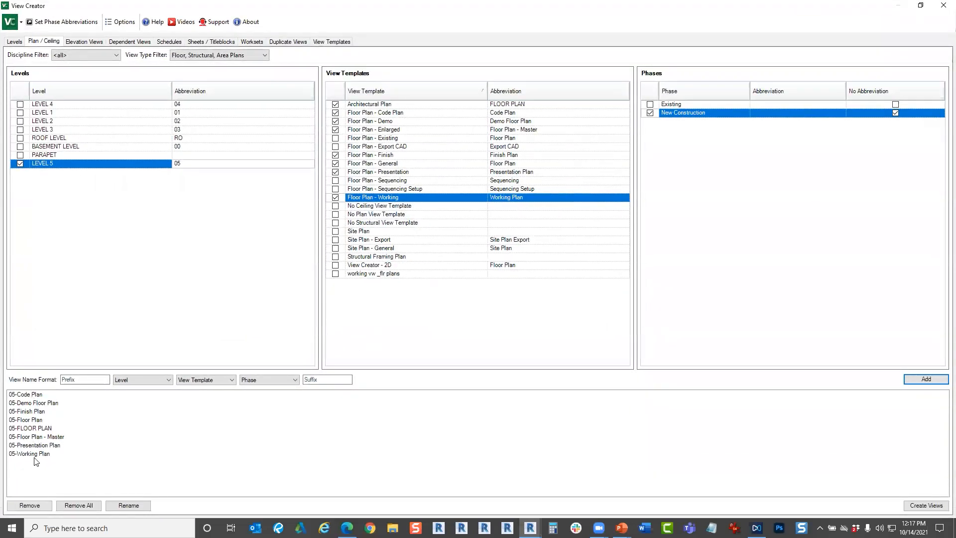
# Filter the templates to Ceiling Plans and choose Architectural Reflected Ceiling Plan plus the Existing and General reflected ceiling plan templates.
pyautogui.click(219, 55)
pyautogui.click(210, 72)
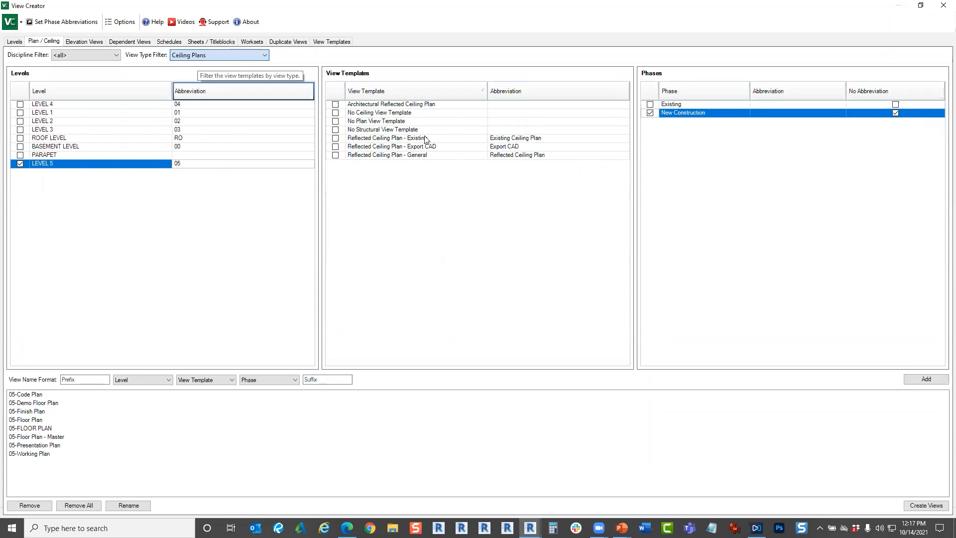
pyautogui.click(336, 105)
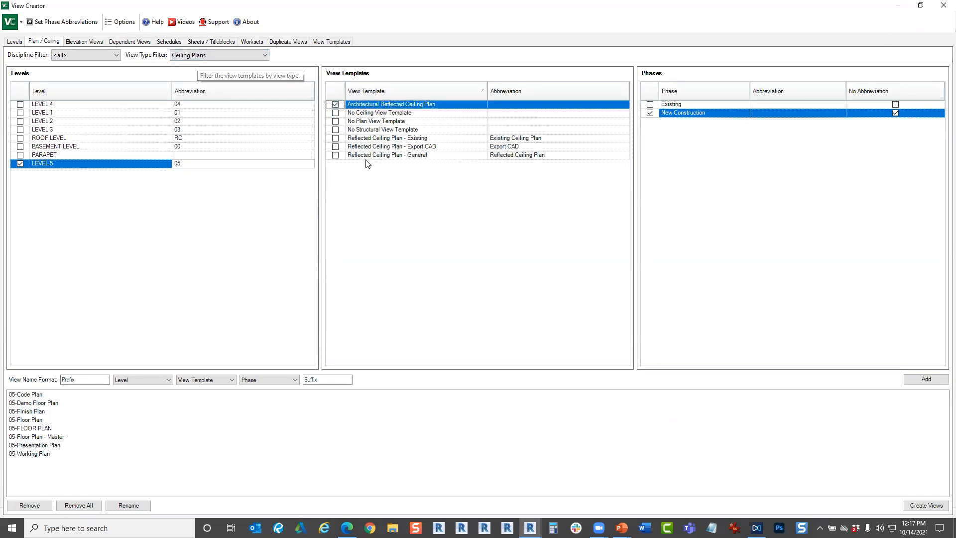
pyautogui.click(335, 138)
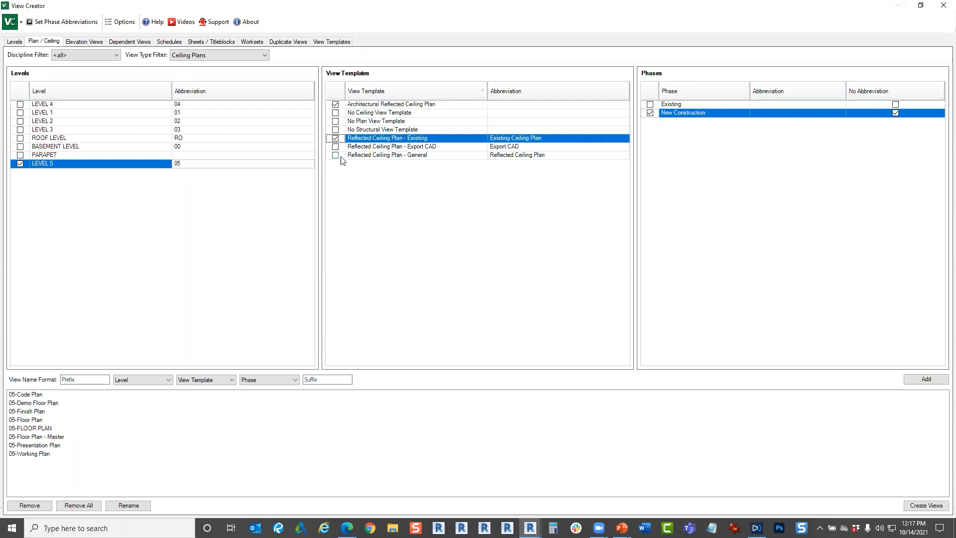
pyautogui.click(335, 155)
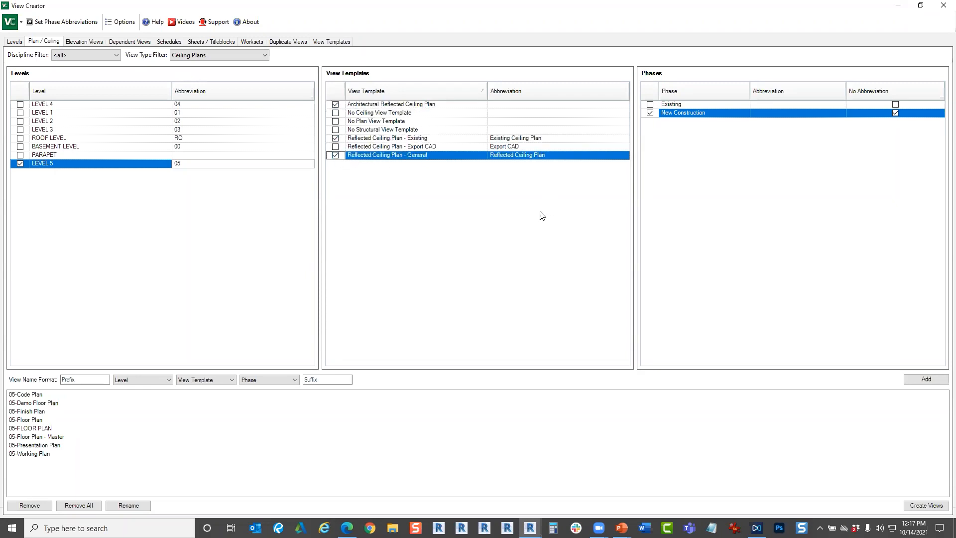
# Add the LEVEL 5 ceiling plans to the list and create all listed views.
pyautogui.click(926, 380)
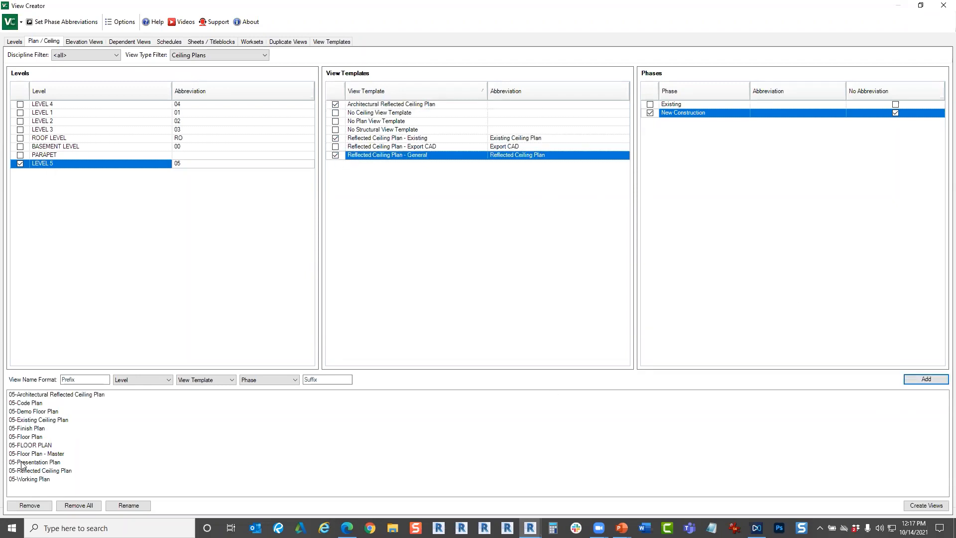
pyautogui.click(921, 507)
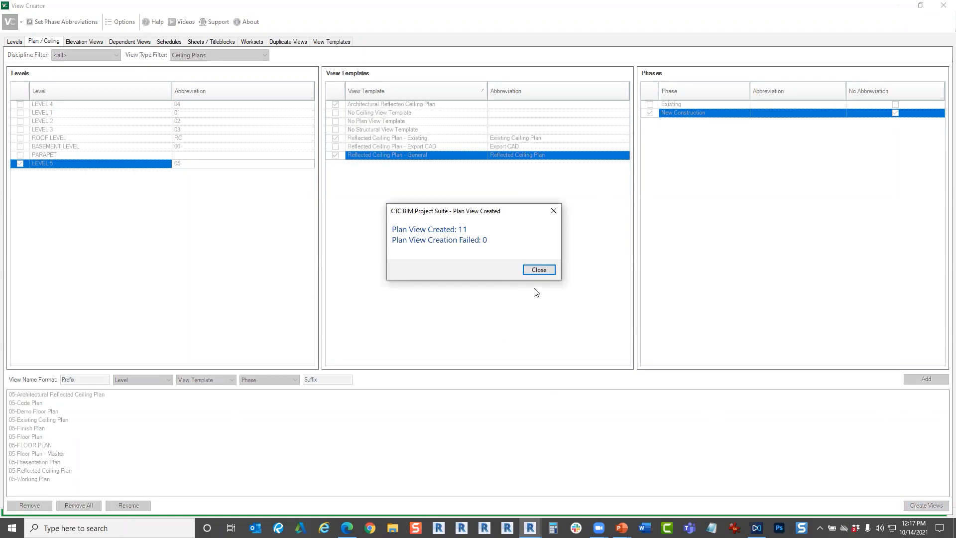
pyautogui.click(534, 271)
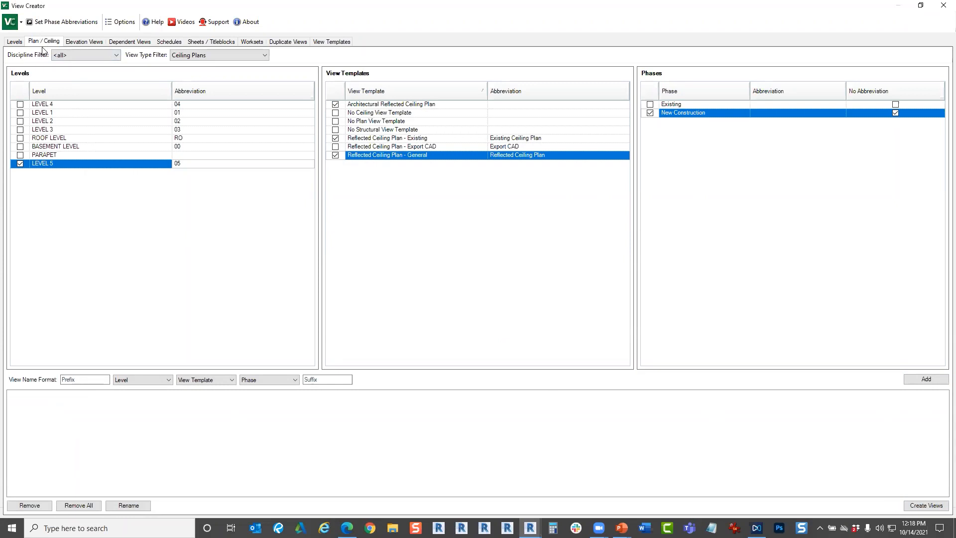
# List the same LEVEL 5 ceiling plans again, review the view name format choices, and clear the list.
pyautogui.click(926, 380)
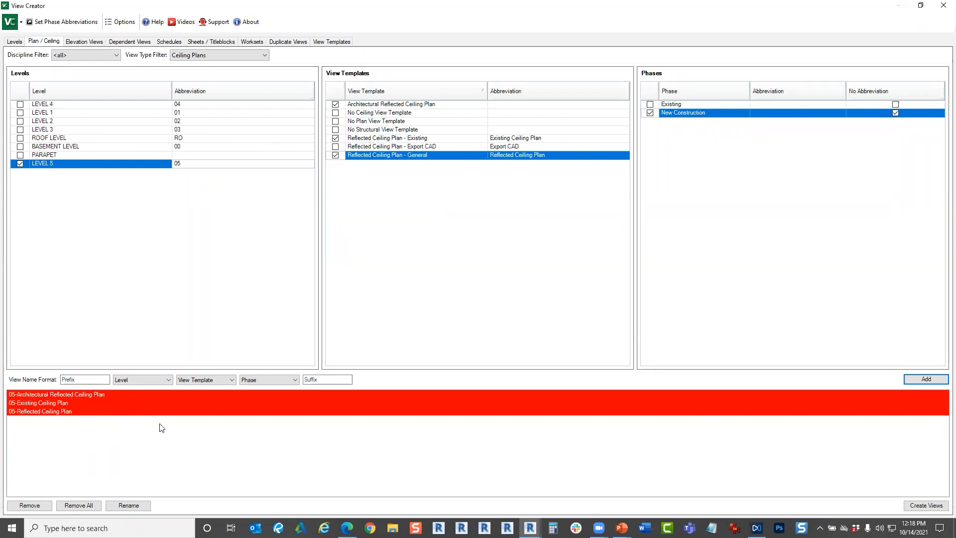
pyautogui.click(168, 380)
pyautogui.click(129, 437)
pyautogui.click(146, 382)
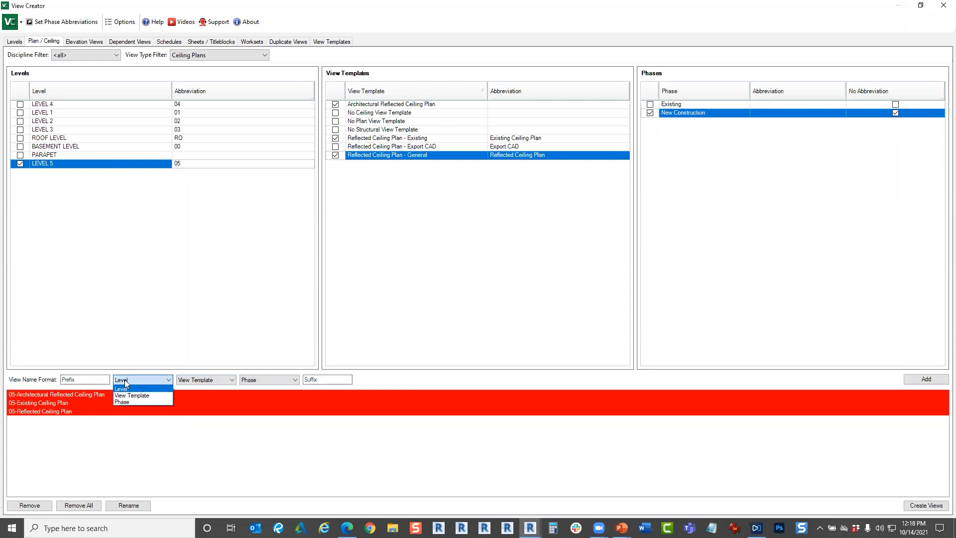
pyautogui.click(63, 381)
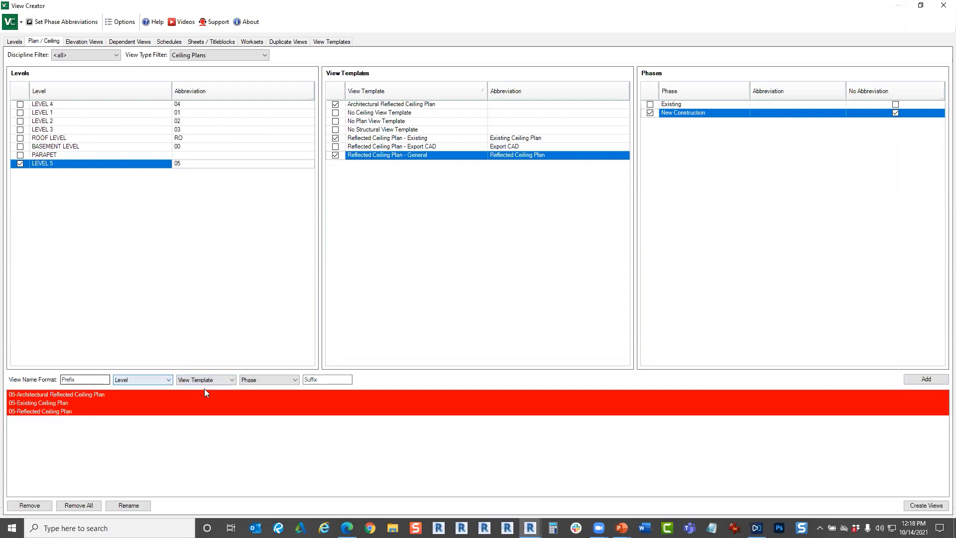
pyautogui.click(153, 379)
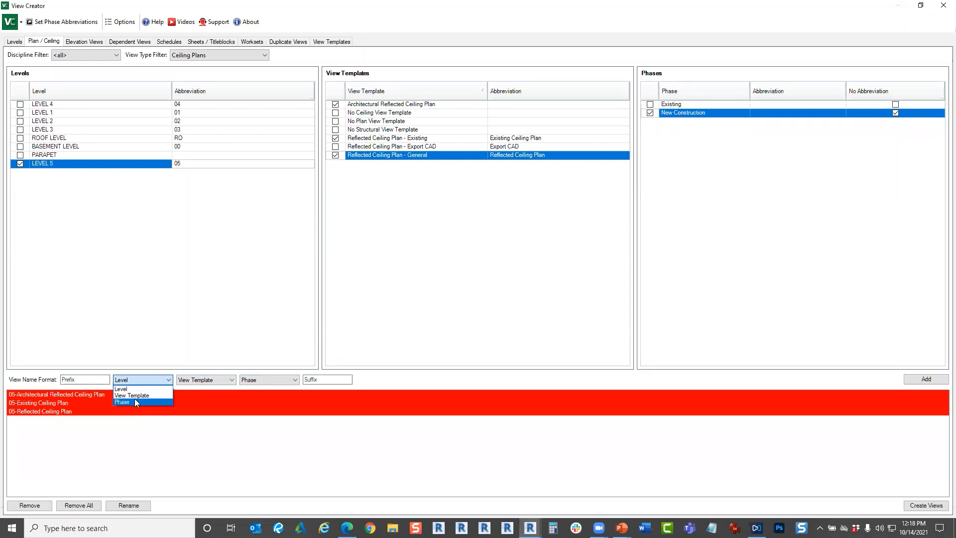
pyautogui.click(198, 381)
pyautogui.click(202, 381)
pyautogui.click(227, 448)
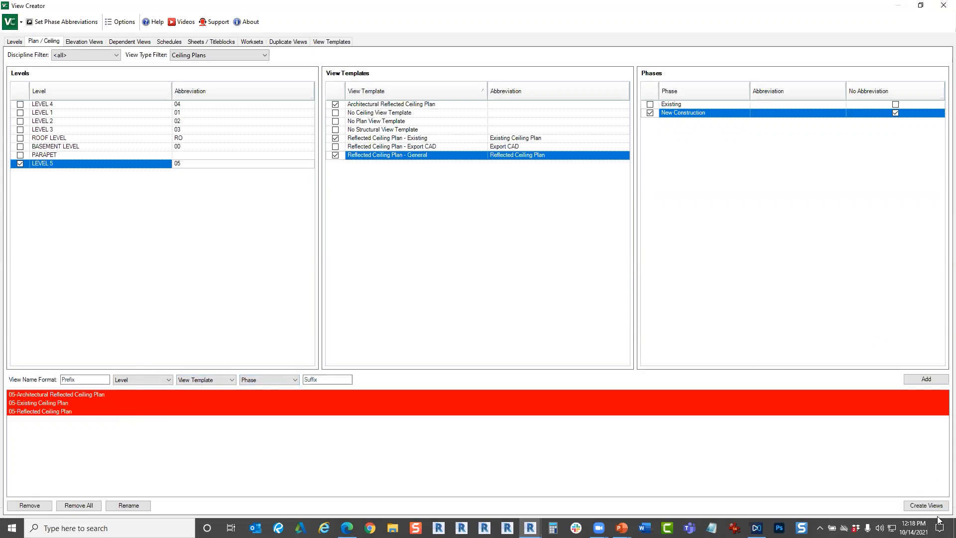
pyautogui.click(72, 508)
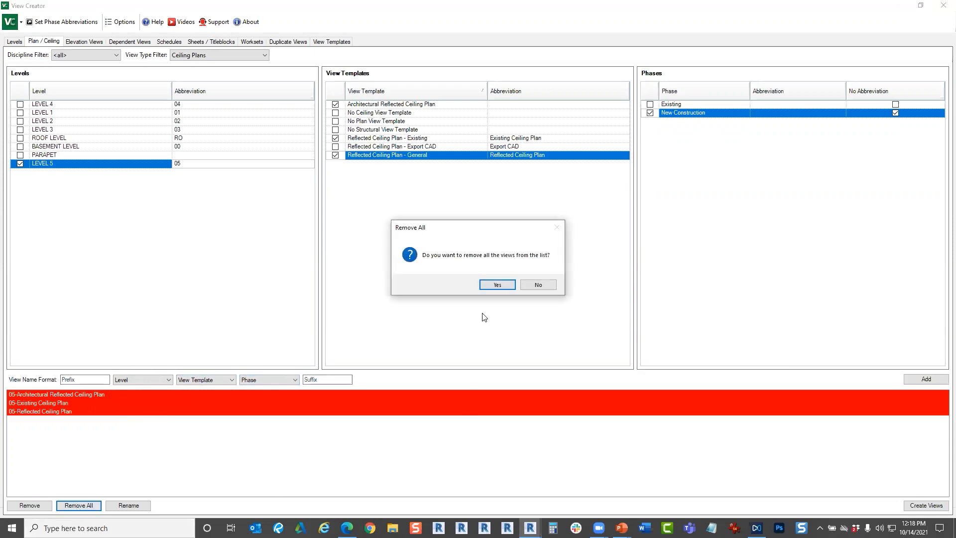
pyautogui.click(497, 285)
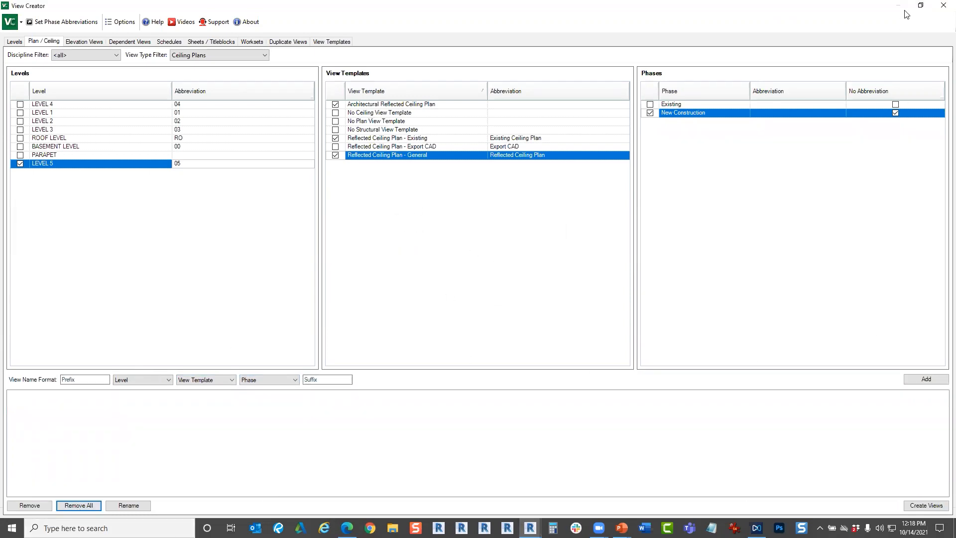
# Exit View Creator and open the 05-Code Plan view from the New Construction floor plans.
pyautogui.click(943, 5)
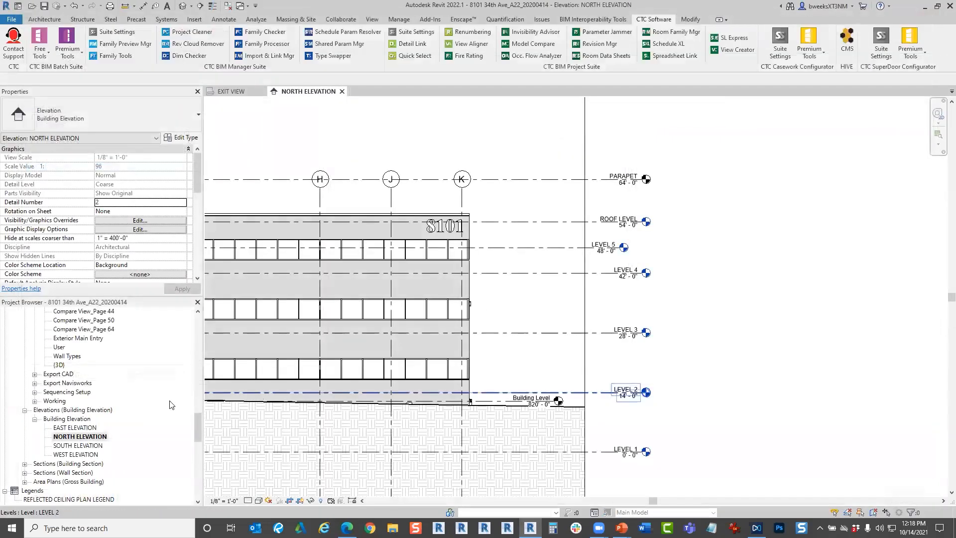
pyautogui.moveTo(198, 442); pyautogui.dragTo(208, 343)
pyautogui.click(72, 409)
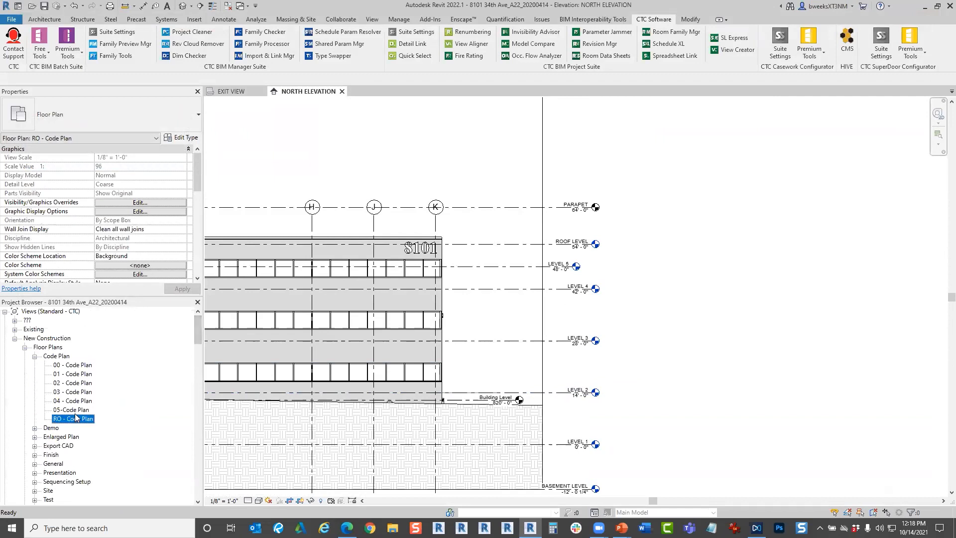
pyautogui.doubleClick(73, 410)
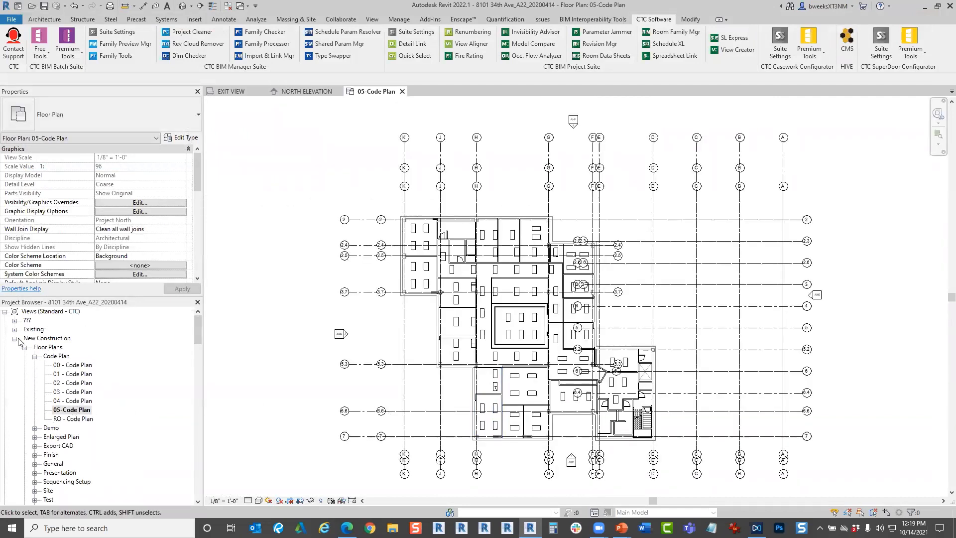
# View the 05-Finish Plan among the Finish floor plans and close both opened LEVEL 5 plans.
pyautogui.scroll(-1, 38, 436)
pyautogui.click(35, 437)
pyautogui.click(72, 401)
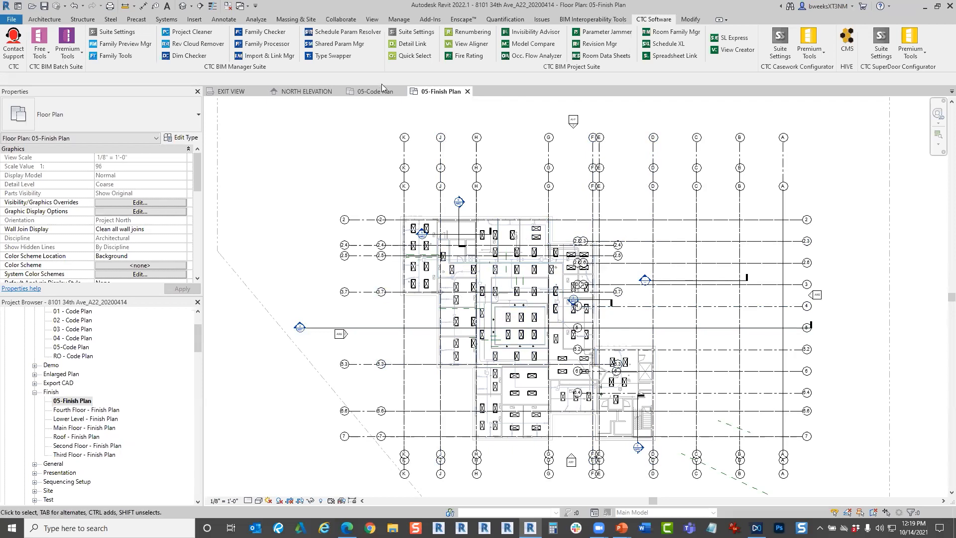
pyautogui.click(467, 92)
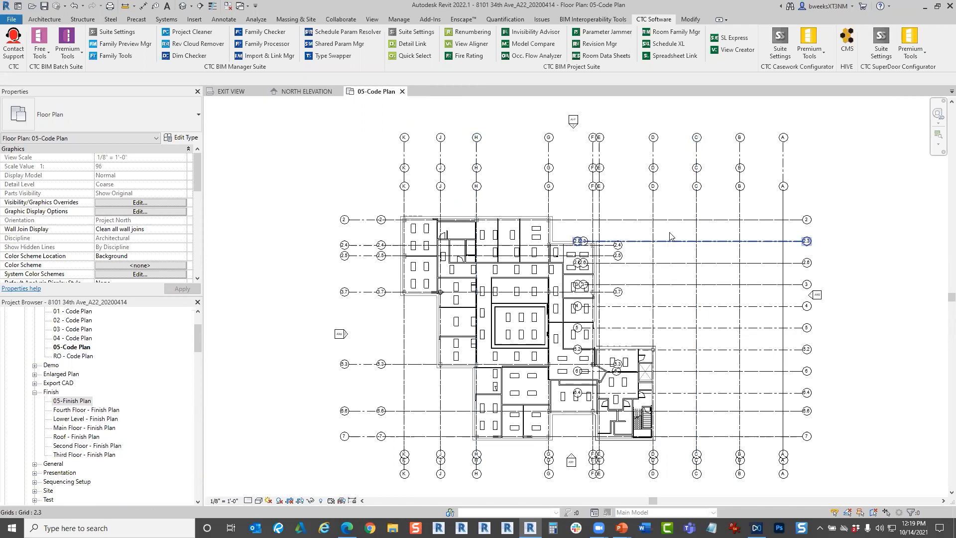
pyautogui.click(402, 91)
pyautogui.scroll(-3, 648, 325)
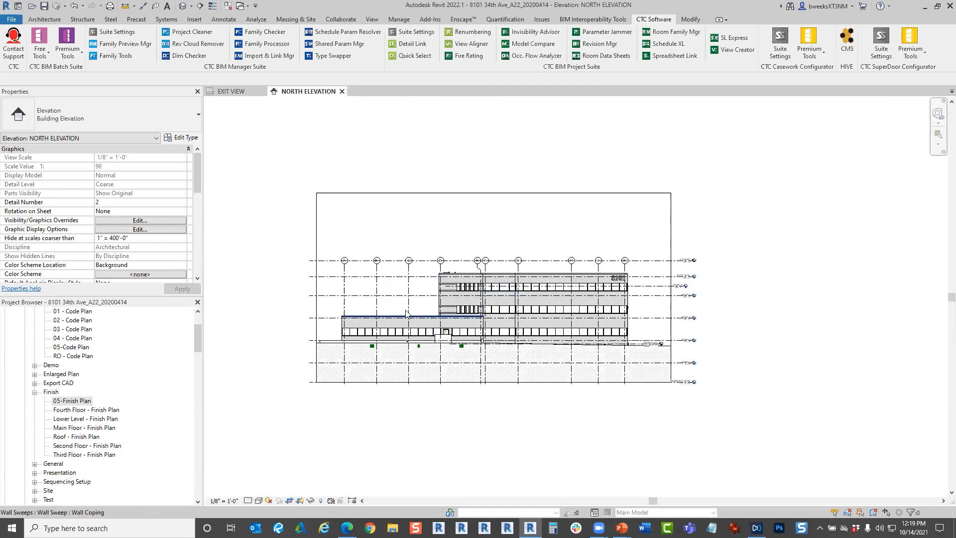
# Reopen View Creator for dependent views, widen and sort the Views column by name, and select 05-Architectural Reflected Ceiling Plan.
pyautogui.click(734, 50)
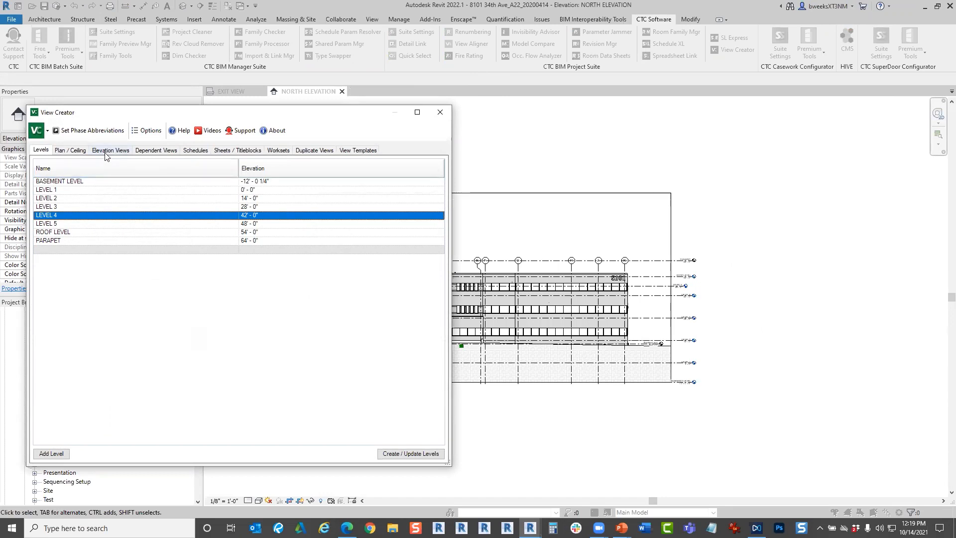
pyautogui.click(148, 152)
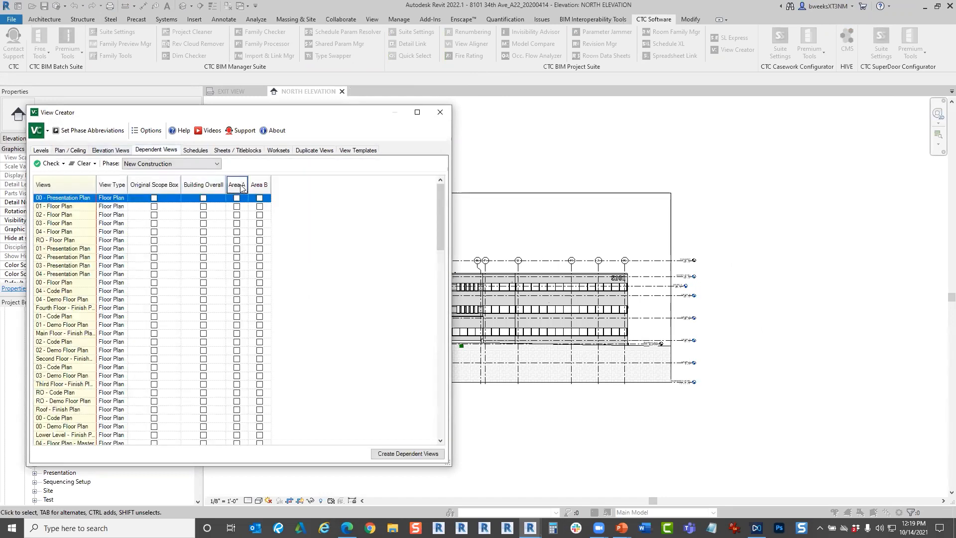
pyautogui.click(418, 111)
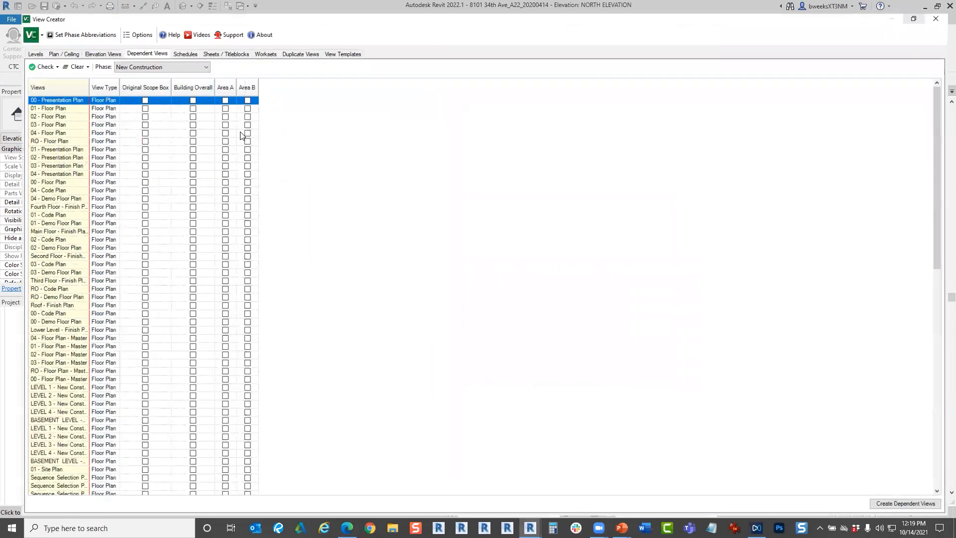
pyautogui.moveTo(70, 78); pyautogui.dragTo(154, 77)
pyautogui.click(60, 79)
pyautogui.click(70, 352)
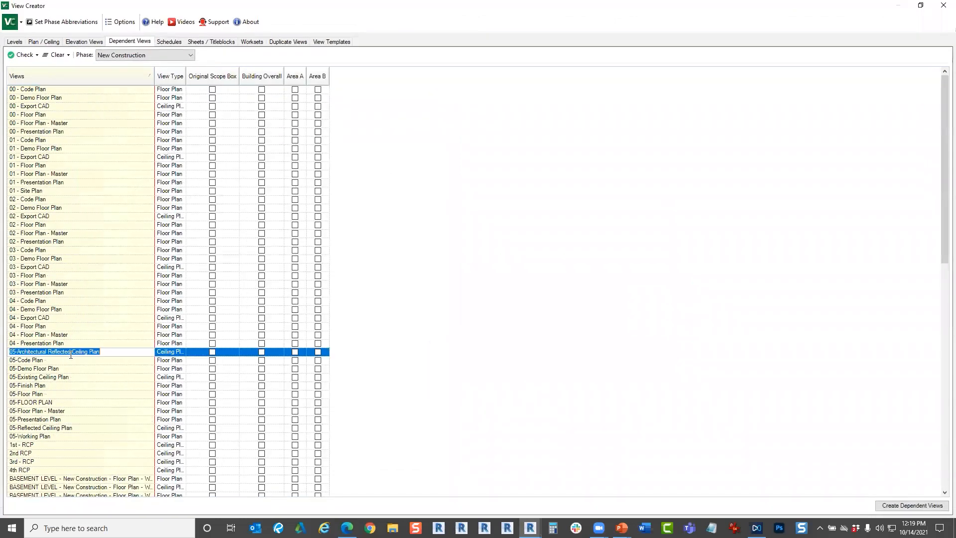
# Create Area A and Area B dependent views for all 05 views, from 05-Architectural Reflected Ceiling Plan through 05-Working Plan.
pyautogui.keyDown('shift'); pyautogui.click(77, 437); pyautogui.keyUp('shift')
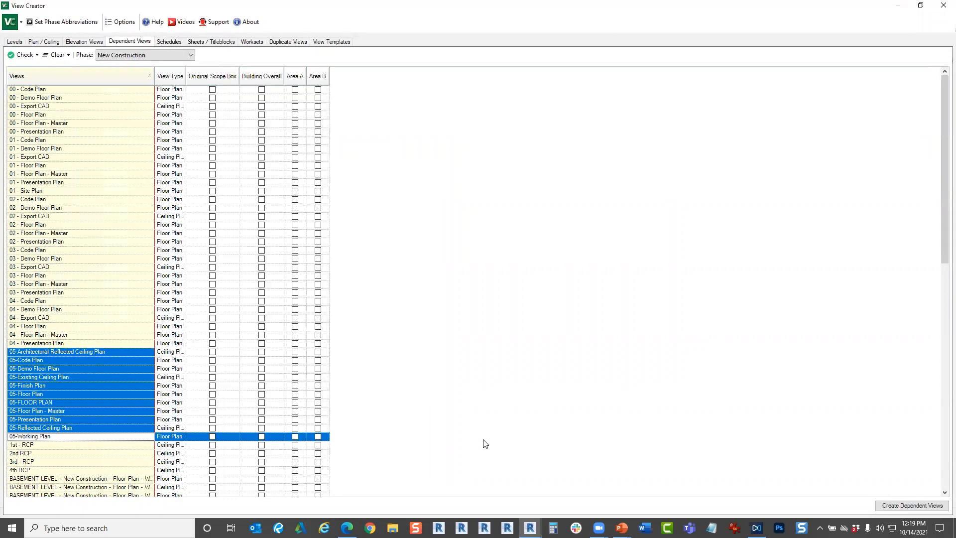
pyautogui.click(295, 352)
pyautogui.click(318, 351)
pyautogui.click(295, 360)
pyautogui.click(318, 360)
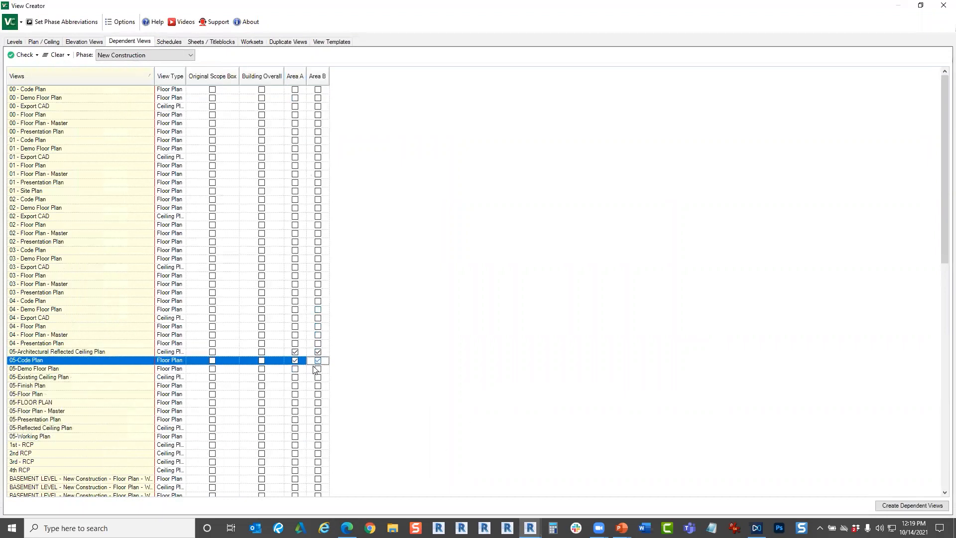
pyautogui.click(295, 368)
pyautogui.click(317, 369)
pyautogui.click(295, 377)
pyautogui.click(318, 377)
pyautogui.click(295, 385)
pyautogui.click(318, 386)
pyautogui.click(295, 394)
pyautogui.click(317, 394)
pyautogui.click(294, 402)
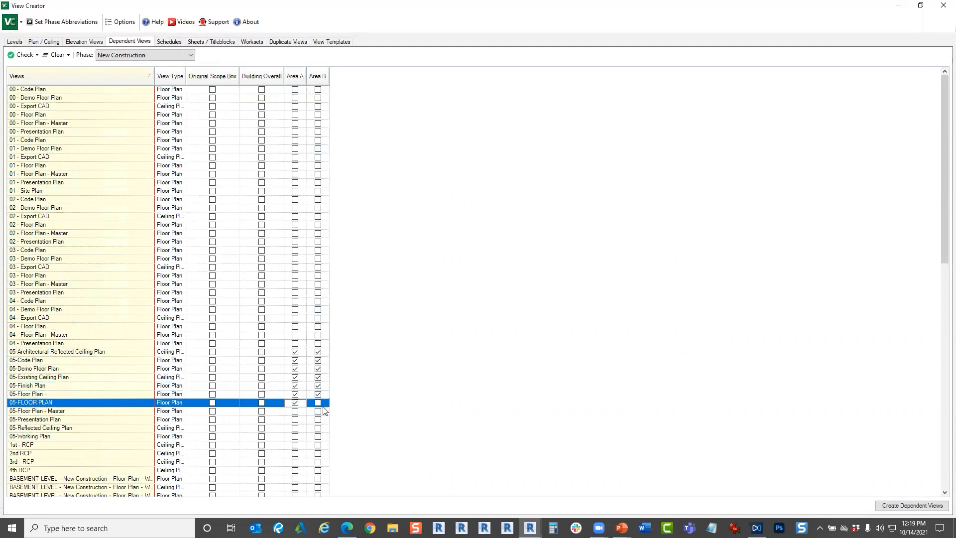
pyautogui.click(318, 402)
pyautogui.click(295, 411)
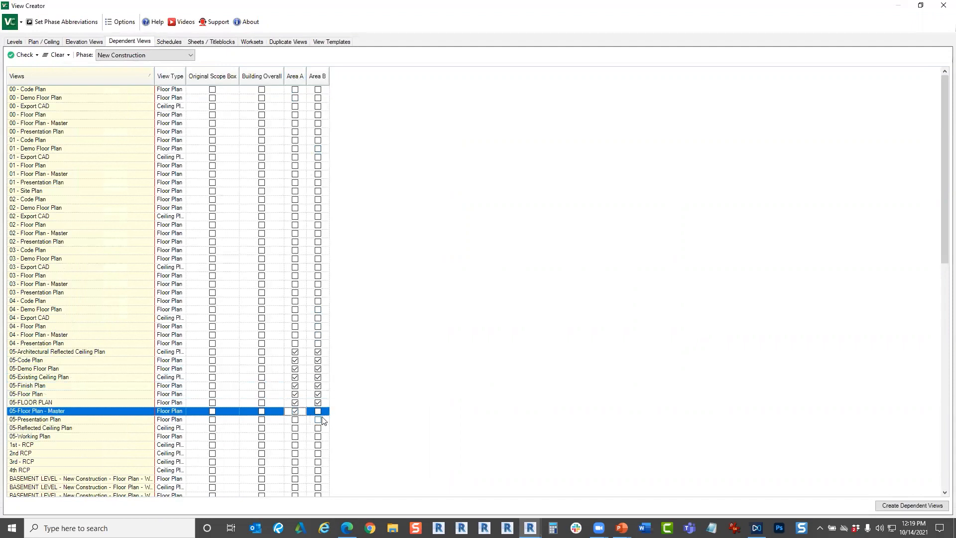
pyautogui.click(318, 411)
pyautogui.click(295, 419)
pyautogui.click(318, 420)
pyautogui.click(295, 427)
pyautogui.click(318, 428)
pyautogui.click(295, 436)
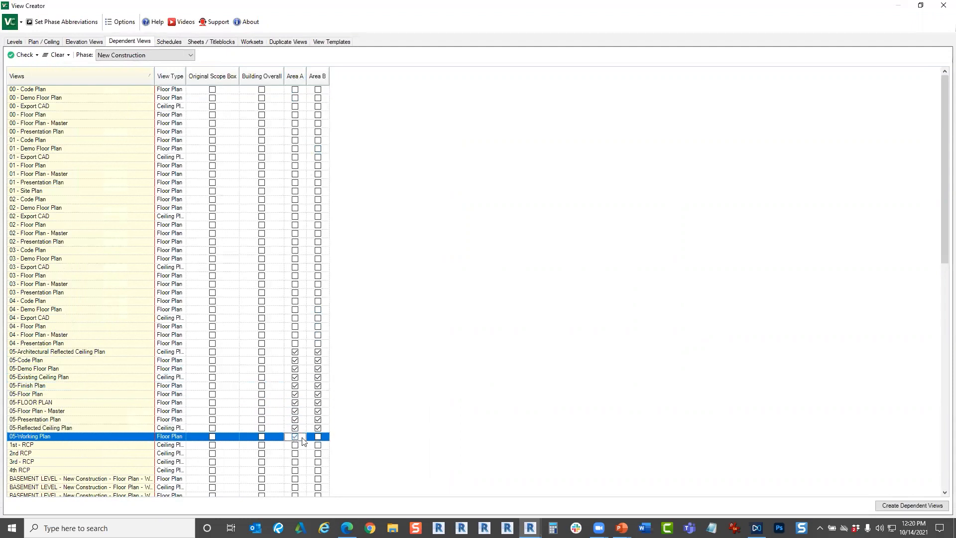
pyautogui.click(318, 437)
pyautogui.click(883, 505)
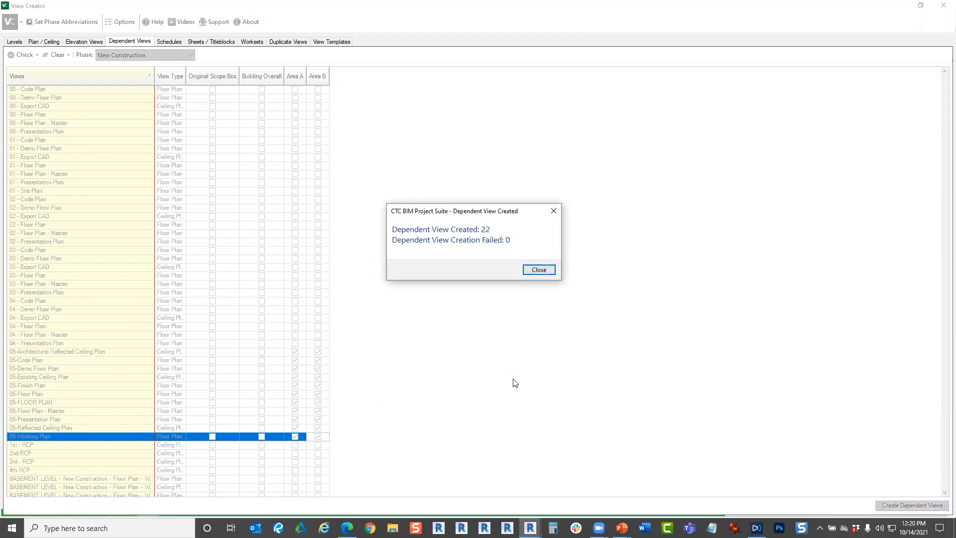
pyautogui.click(539, 270)
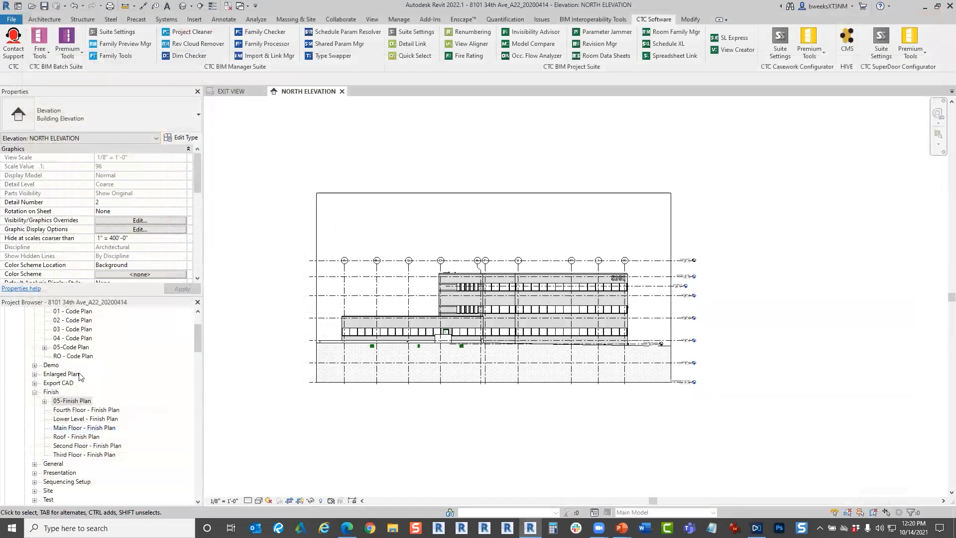
# Expand 05-Code Plan in the project browser and view its Area A and Area B dependent plans.
pyautogui.scroll(1, 79, 373)
pyautogui.click(45, 375)
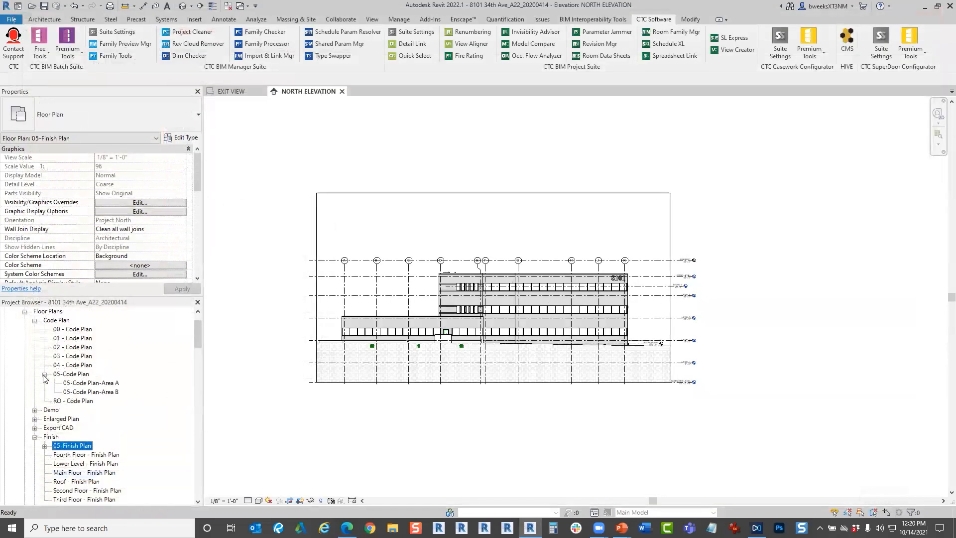
pyautogui.click(86, 383)
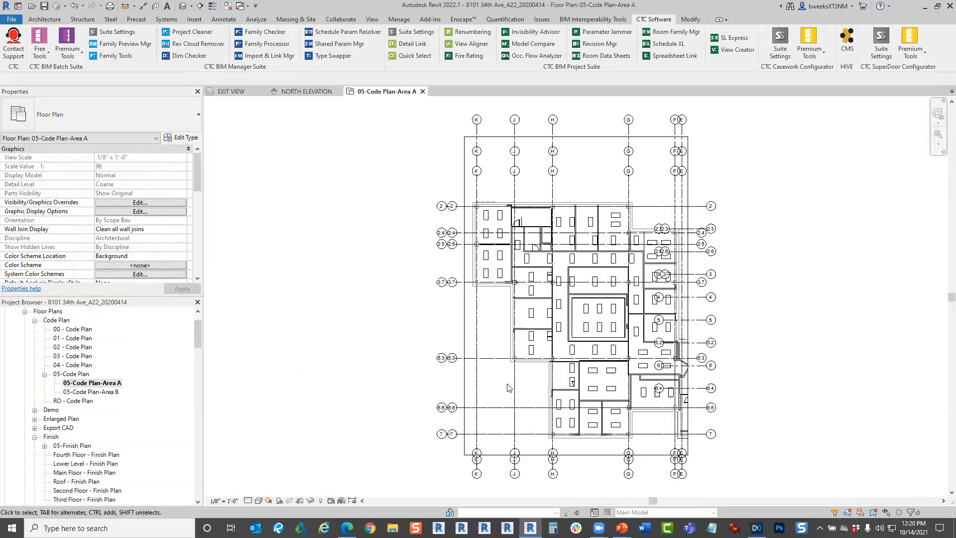
pyautogui.doubleClick(107, 391)
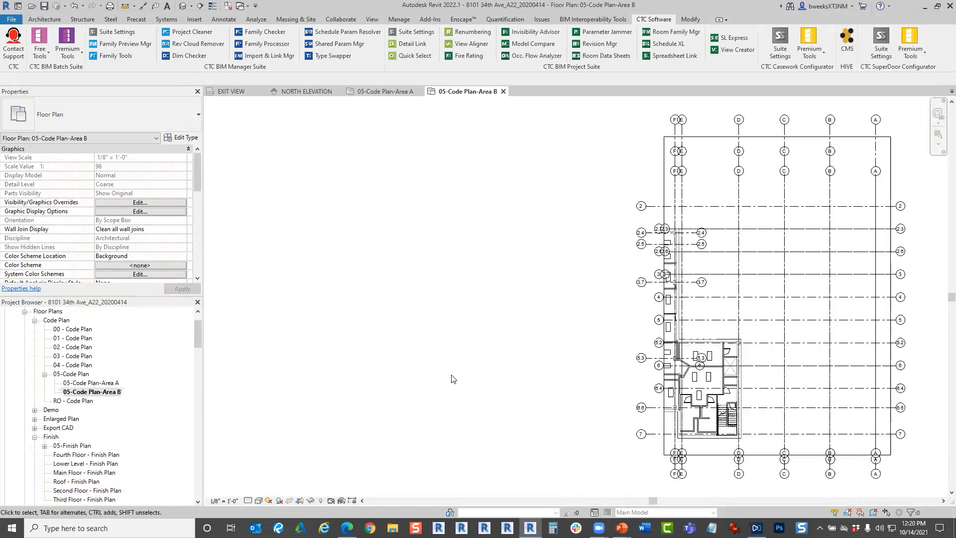
pyautogui.click(102, 384)
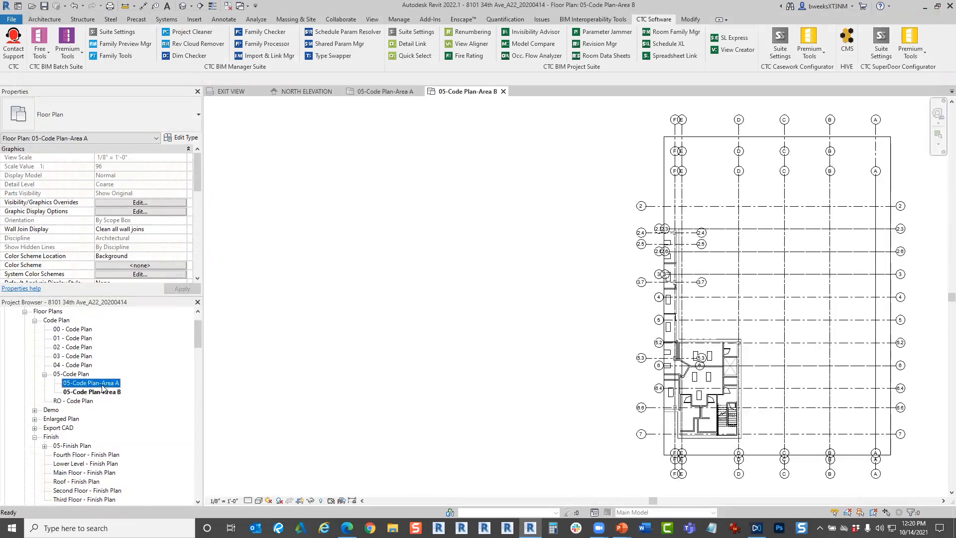
pyautogui.doubleClick(102, 386)
# Expand 05-Finish Plan and open its Area A dependent plan.
pyautogui.scroll(-3, 102, 386)
pyautogui.click(45, 373)
pyautogui.doubleClick(90, 383)
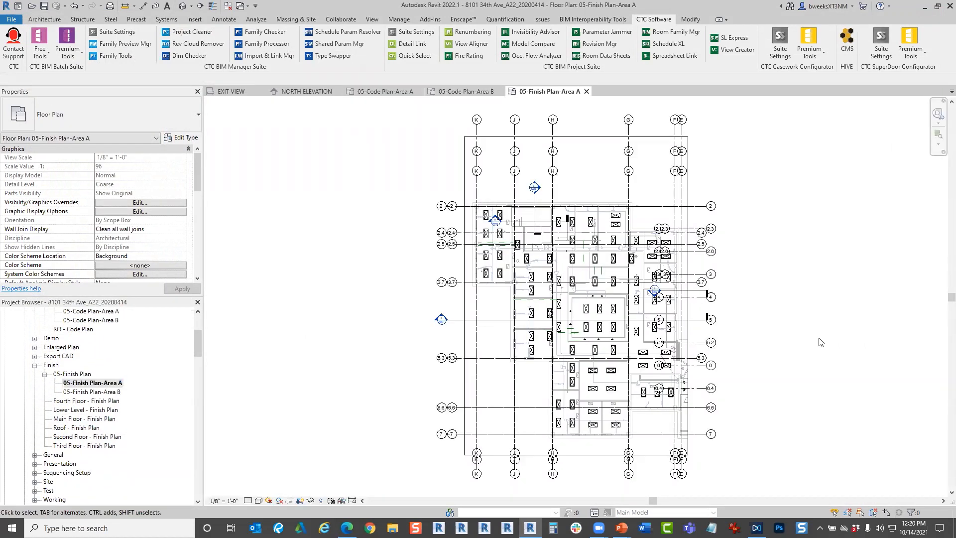
# Reopen View Creator and review its dependent view, elevation, schedule and sheet/titleblock settings.
pyautogui.click(736, 56)
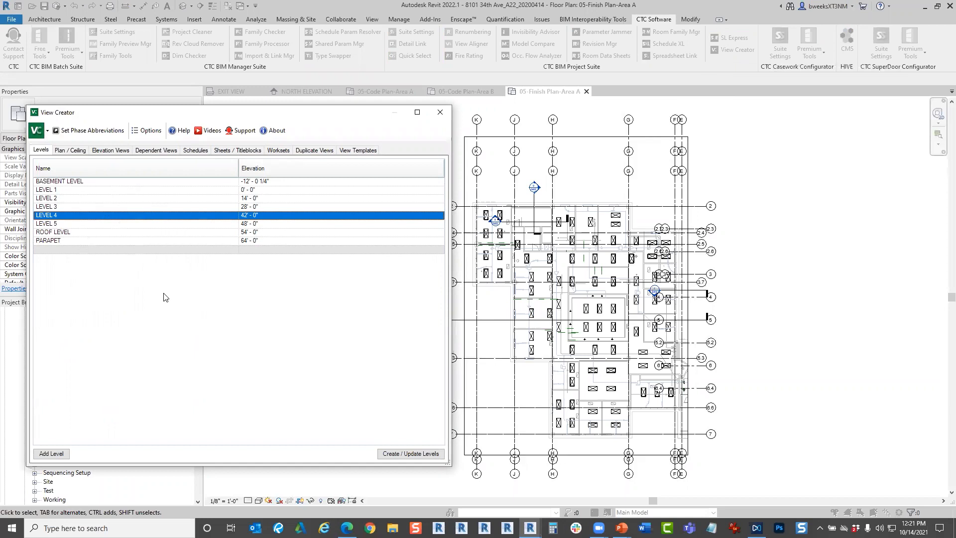
pyautogui.click(152, 152)
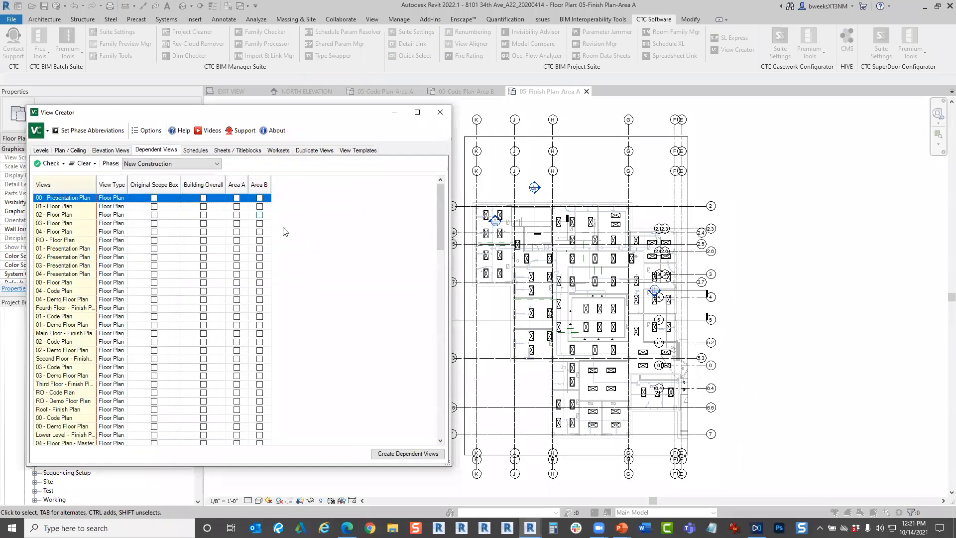
pyautogui.click(108, 150)
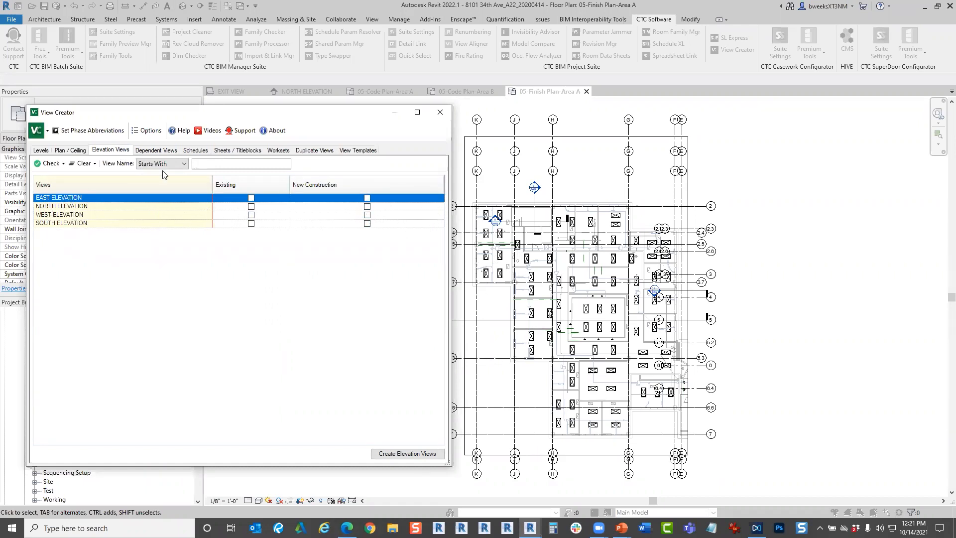
pyautogui.click(196, 151)
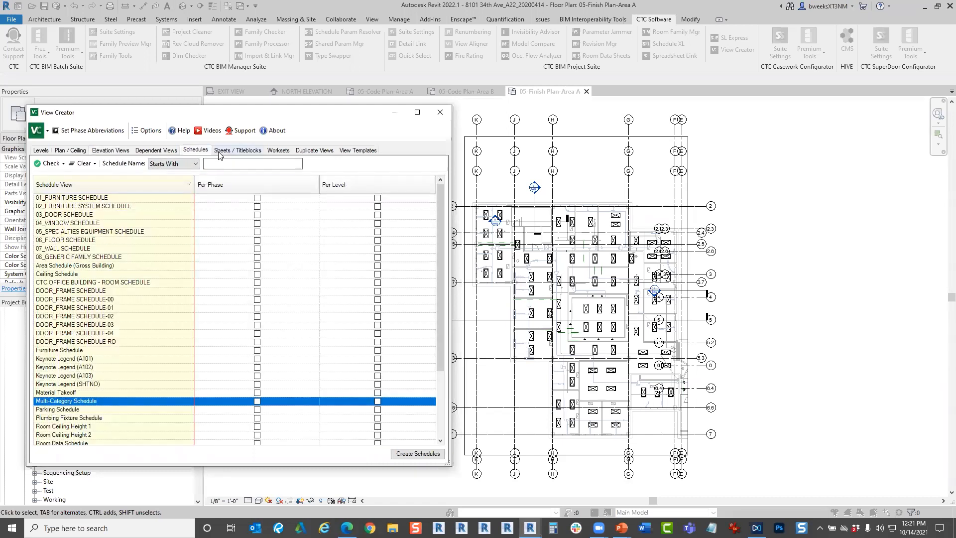
pyautogui.click(110, 149)
pyautogui.click(231, 153)
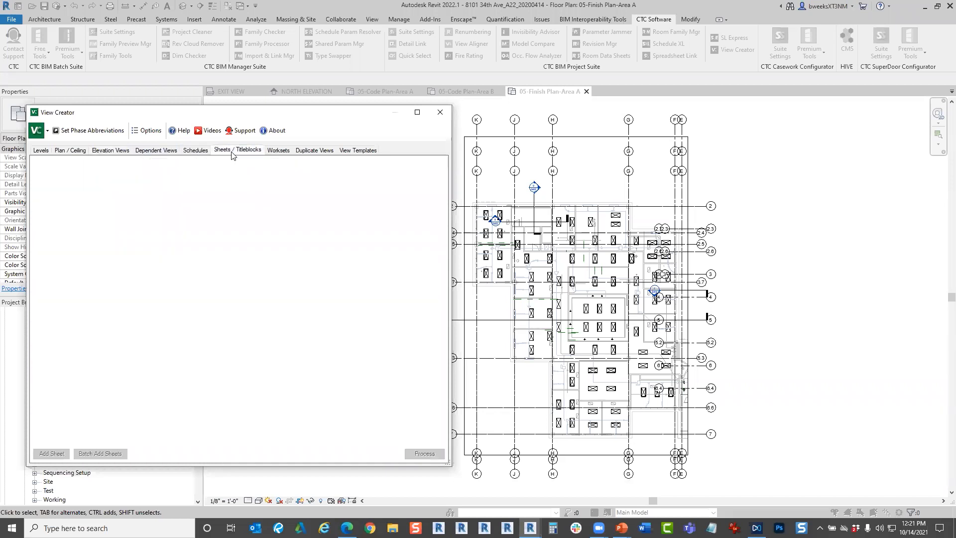
# Review the workset and duplicate view settings, with the View Creator window maximized.
pyautogui.click(280, 151)
pyautogui.click(311, 153)
pyautogui.click(278, 152)
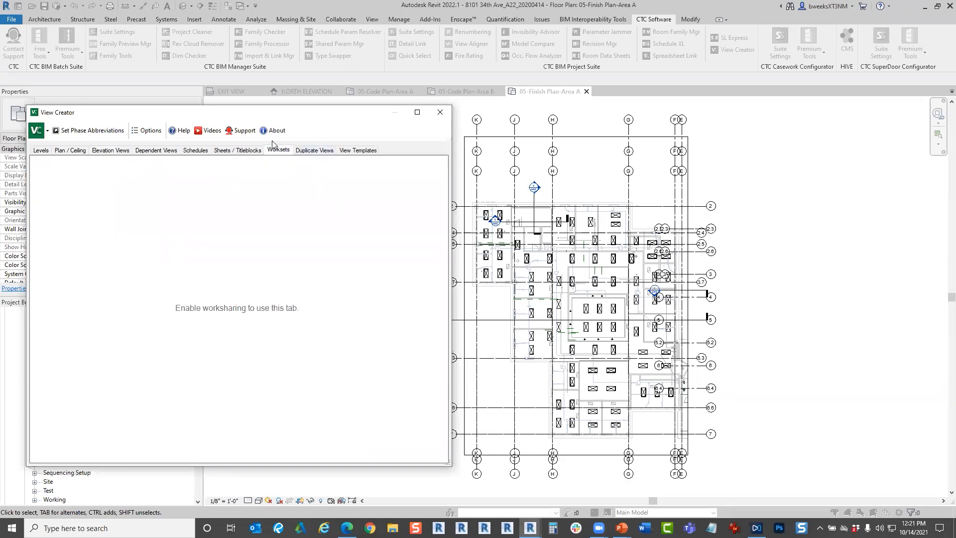
pyautogui.click(315, 151)
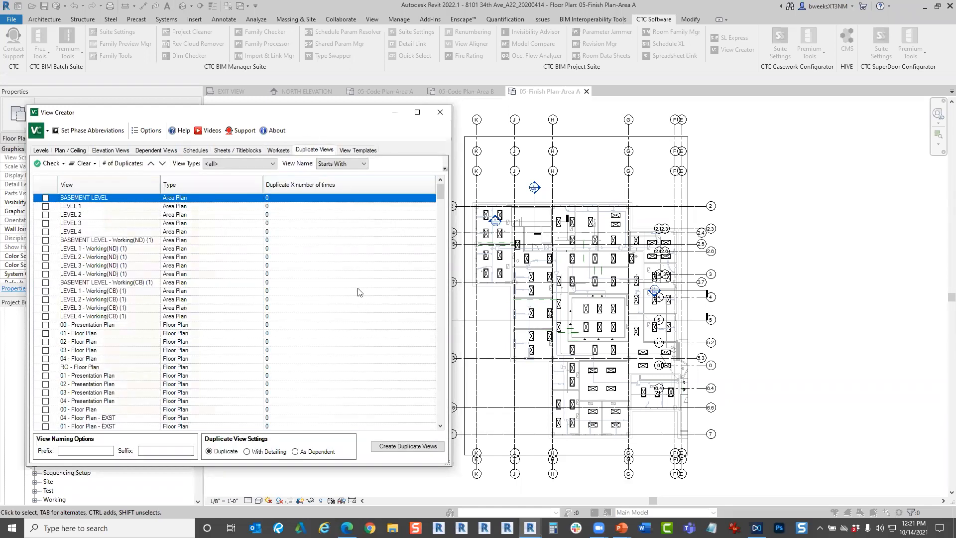
pyautogui.click(417, 112)
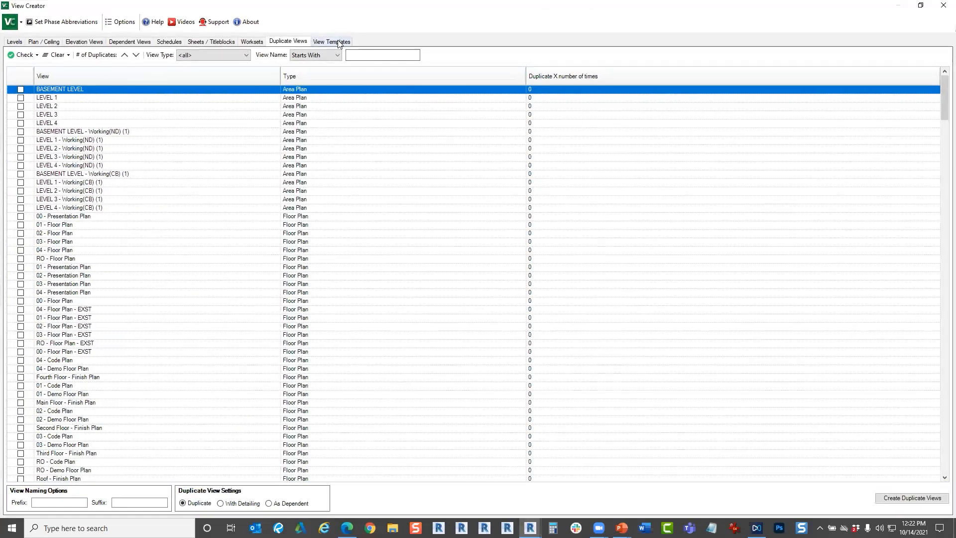
# Show view template assignment, collapse both trees, and expand the Floor, Structural, Area Plans templates and the Floor Plans views.
pyautogui.click(338, 43)
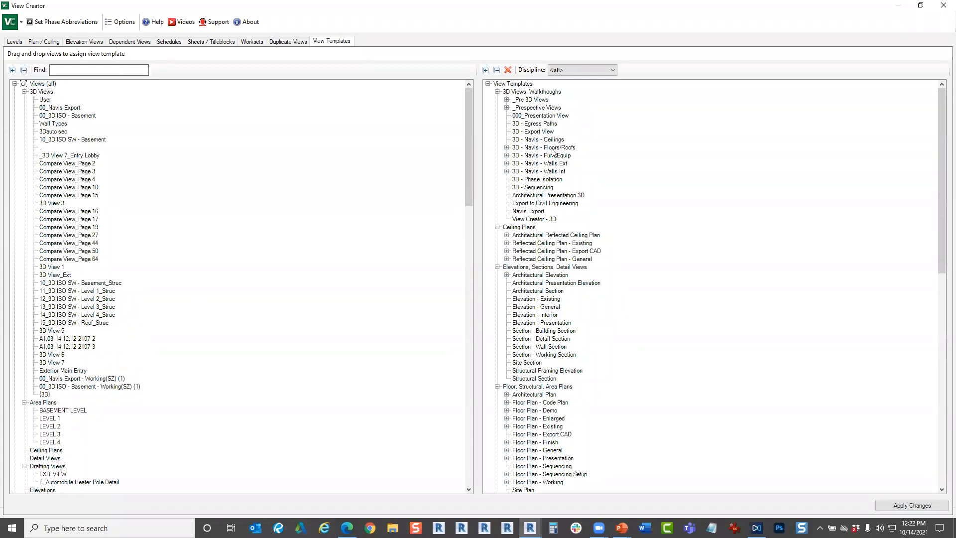
pyautogui.click(488, 83)
pyautogui.click(489, 83)
pyautogui.click(497, 73)
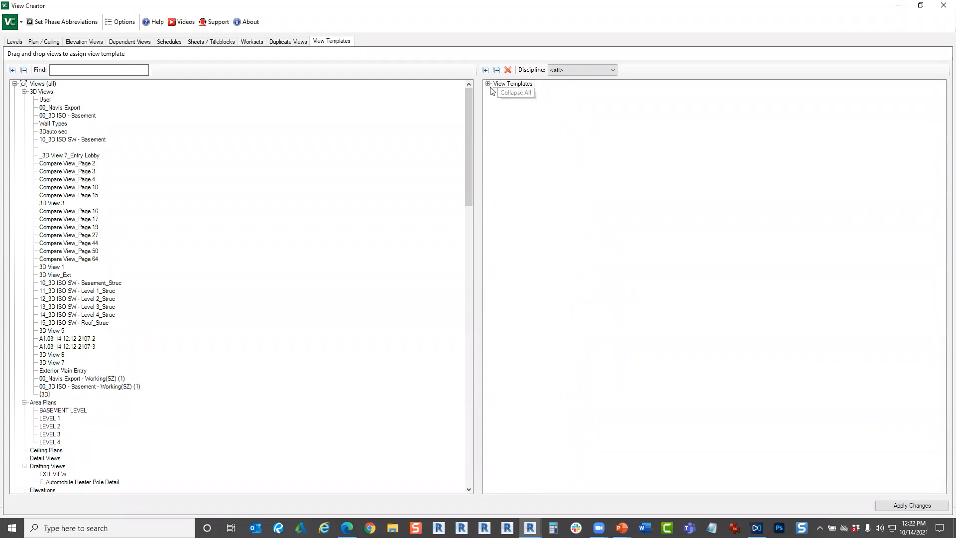
pyautogui.click(488, 84)
pyautogui.click(498, 116)
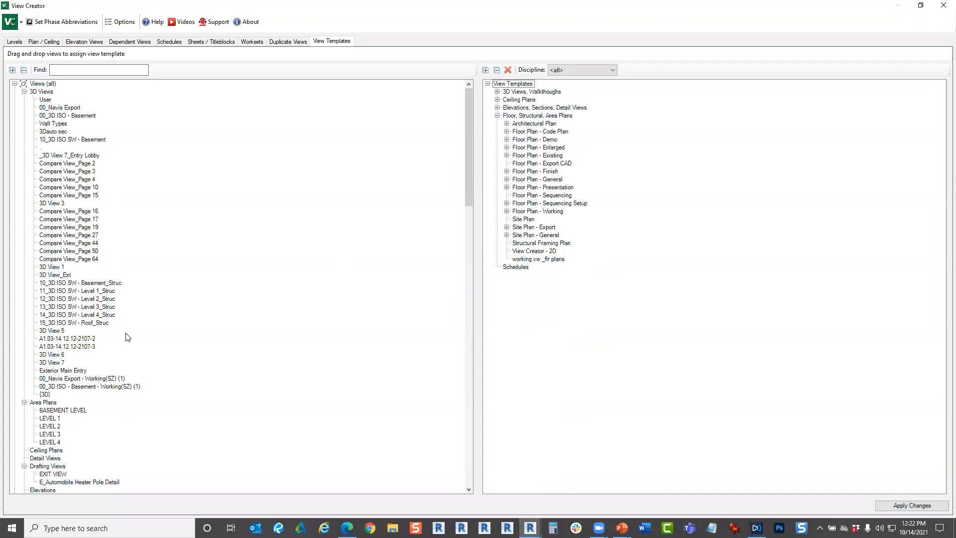
pyautogui.click(24, 70)
pyautogui.click(15, 84)
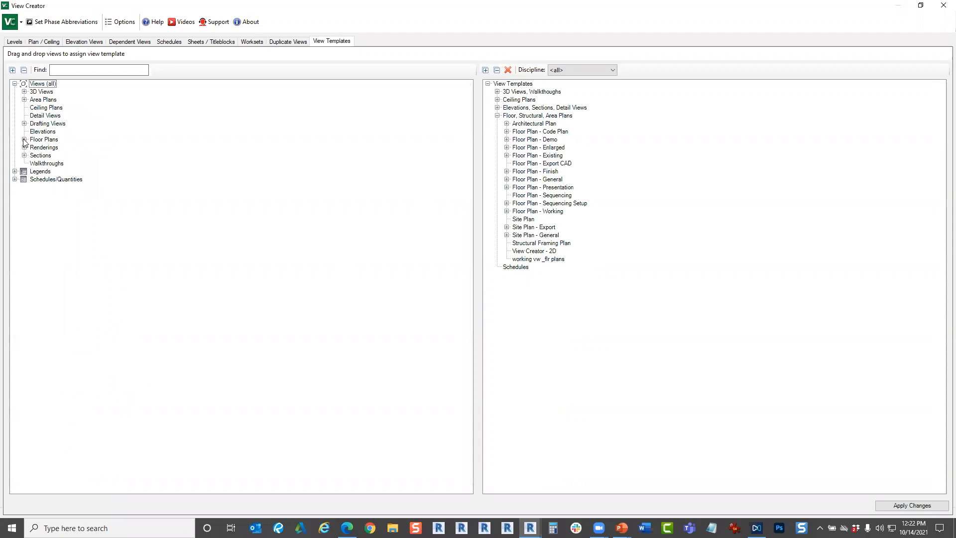
pyautogui.click(24, 140)
# Assign the Floor Plan - Demo template to the 00, 01, 02, 03, 04 and RO Demo Floor Plan views.
pyautogui.click(40, 141)
pyautogui.click(82, 148)
pyautogui.keyDown('ctrl'); pyautogui.click(79, 163); pyautogui.keyUp('ctrl')
pyautogui.keyDown('ctrl'); pyautogui.click(77, 171); pyautogui.keyUp('ctrl')
pyautogui.keyDown('ctrl'); pyautogui.click(77, 179); pyautogui.keyUp('ctrl')
pyautogui.keyDown('ctrl'); pyautogui.click(75, 187); pyautogui.keyUp('ctrl')
pyautogui.keyDown('ctrl'); pyautogui.click(74, 195); pyautogui.keyUp('ctrl')
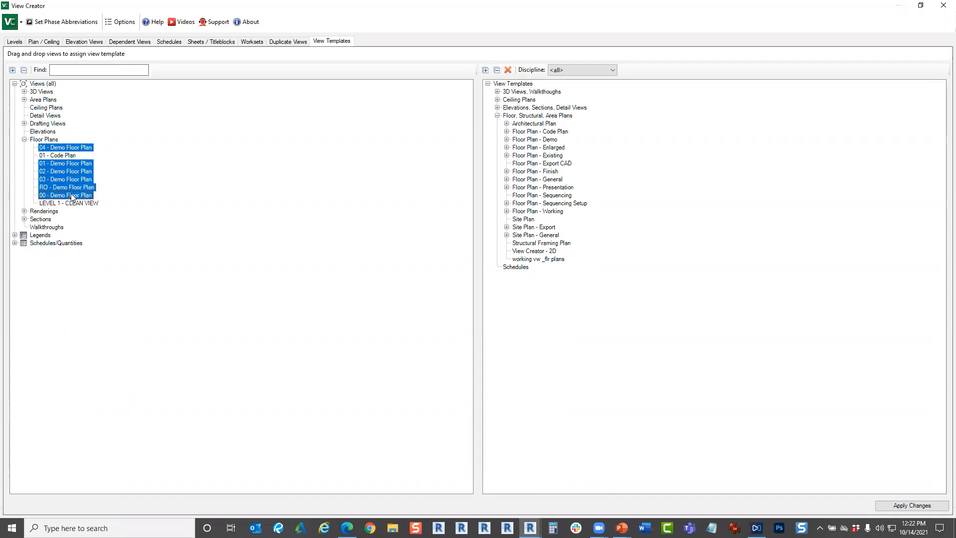
pyautogui.click(507, 139)
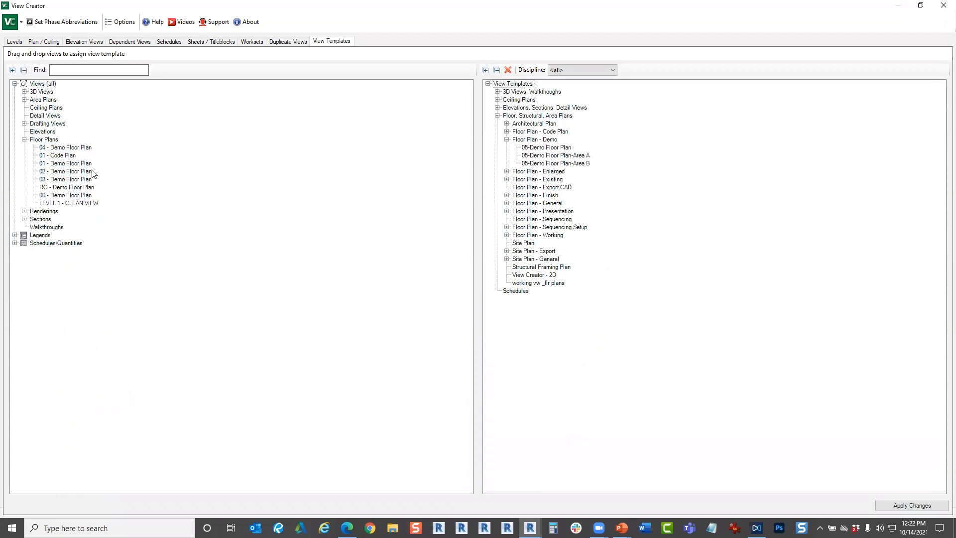
pyautogui.click(83, 168)
pyautogui.moveTo(83, 168); pyautogui.dragTo(529, 143)
# Assign the Floor Plan - Code Plan template to the 01 - Code Plan view.
pyautogui.click(71, 147)
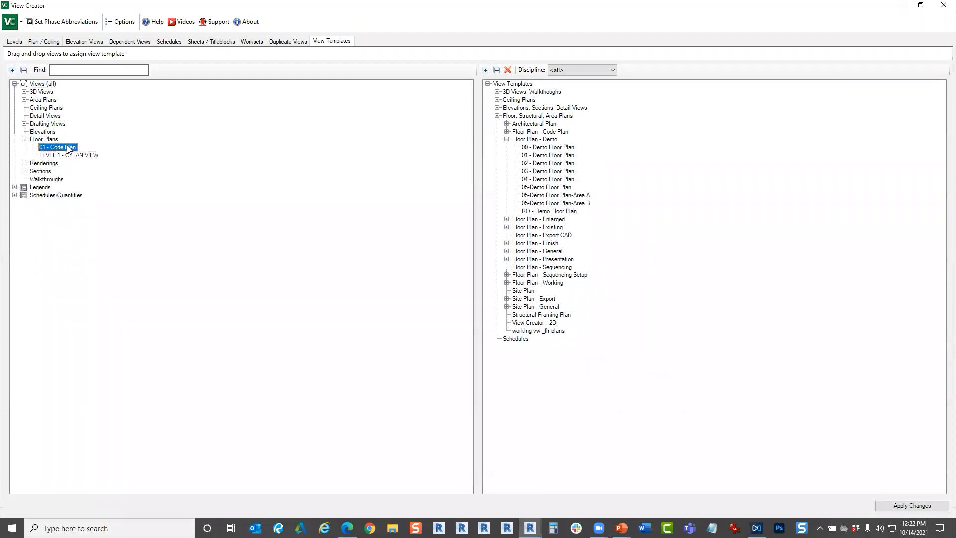
pyautogui.moveTo(542, 143); pyautogui.dragTo(253, 180)
pyautogui.moveTo(44, 145); pyautogui.dragTo(518, 133)
pyautogui.moveTo(62, 151); pyautogui.dragTo(547, 135)
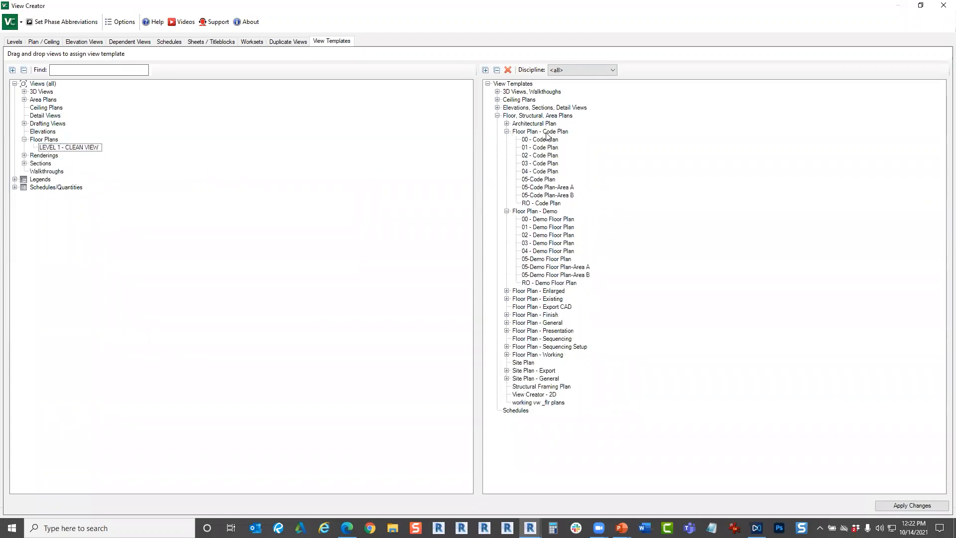
# Assign the Section - Building Section template to the Building Section A and Building Section B views.
pyautogui.click(24, 163)
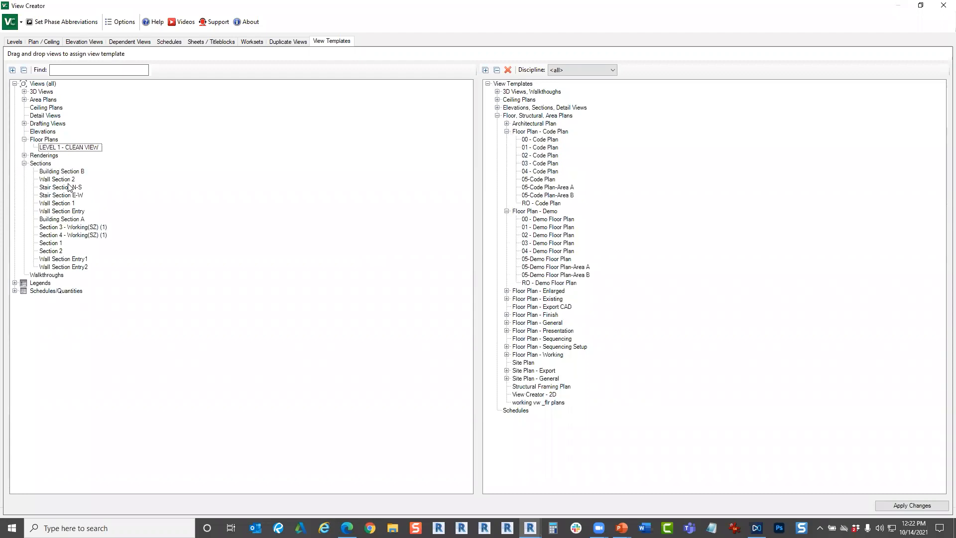
pyautogui.click(65, 204)
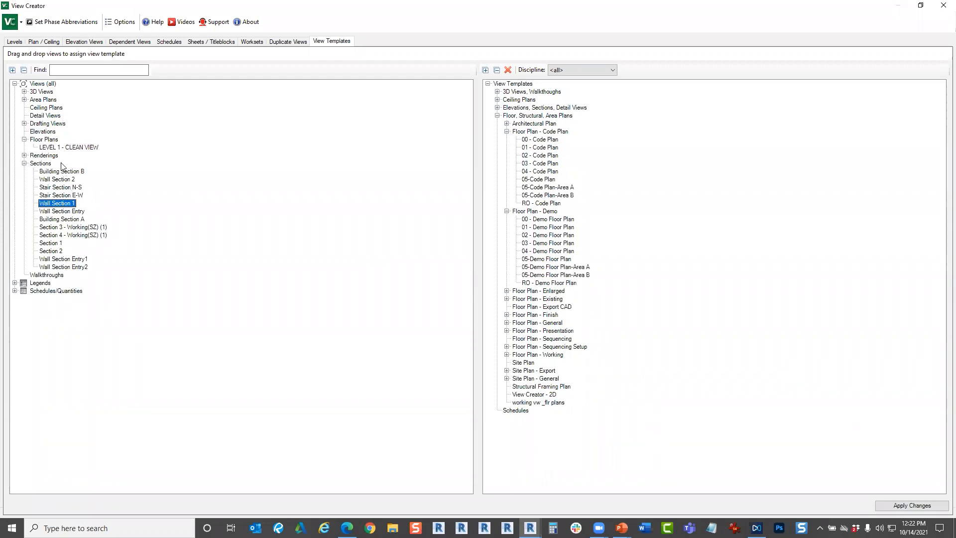
pyautogui.click(62, 172)
pyautogui.keyDown('ctrl'); pyautogui.click(71, 220); pyautogui.keyUp('ctrl')
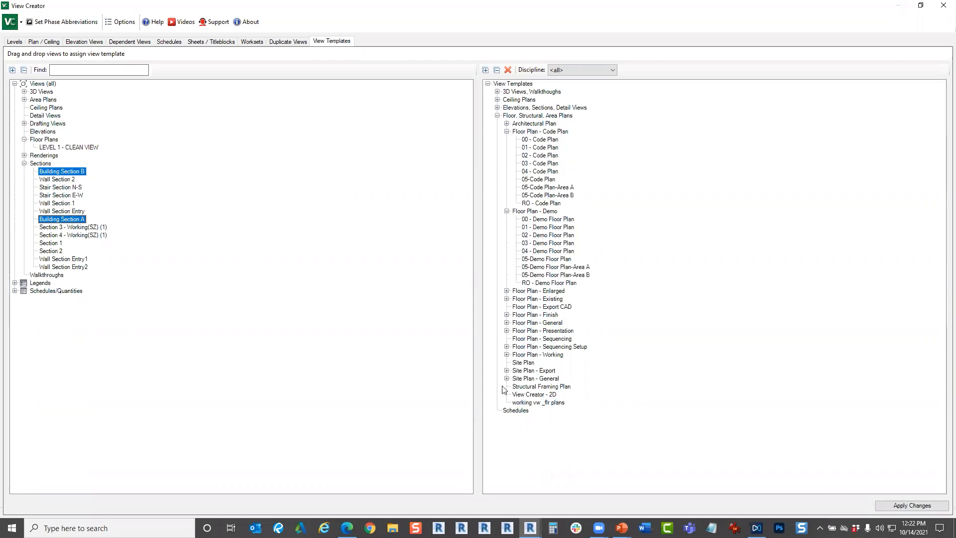
pyautogui.click(498, 108)
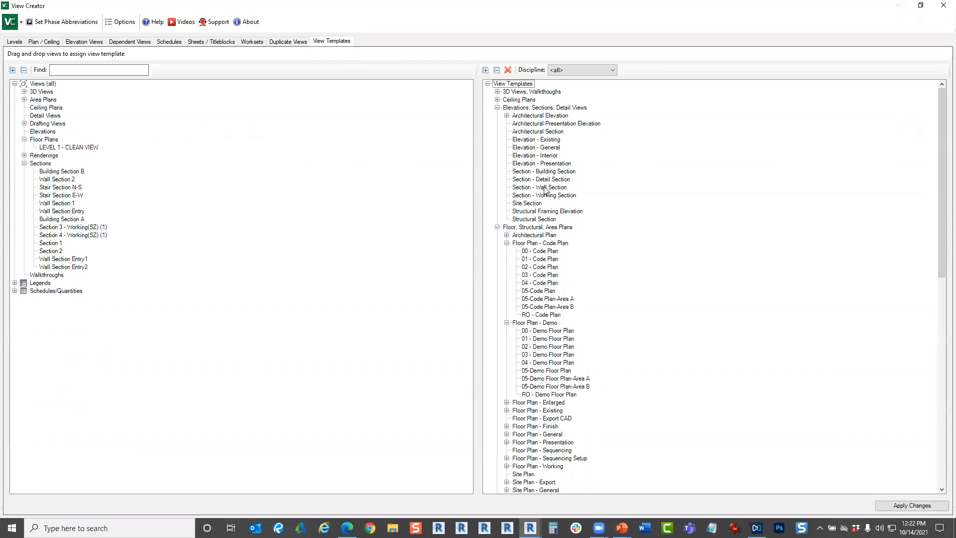
pyautogui.moveTo(73, 174); pyautogui.dragTo(532, 173)
# Assign the Section - Wall Section template to Wall Section 1, 2, Entry, Entry1 and Entry2, and apply all template changes.
pyautogui.click(58, 172)
pyautogui.keyDown('ctrl'); pyautogui.click(60, 197); pyautogui.keyUp('ctrl')
pyautogui.keyDown('ctrl'); pyautogui.click(56, 243); pyautogui.keyUp('ctrl')
pyautogui.keyDown('ctrl'); pyautogui.click(57, 251); pyautogui.keyUp('ctrl')
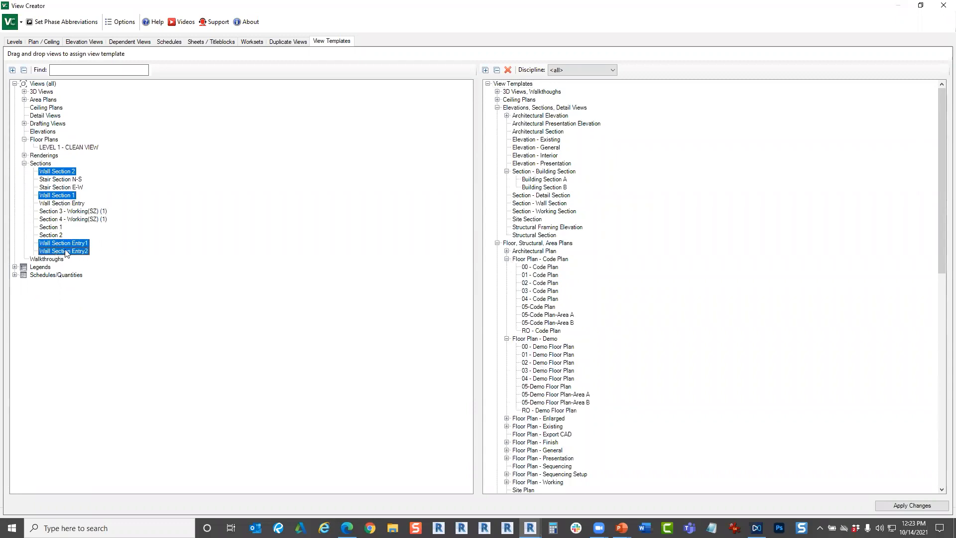
pyautogui.keyDown('ctrl'); pyautogui.click(73, 204); pyautogui.keyUp('ctrl')
pyautogui.moveTo(63, 195); pyautogui.dragTo(532, 206)
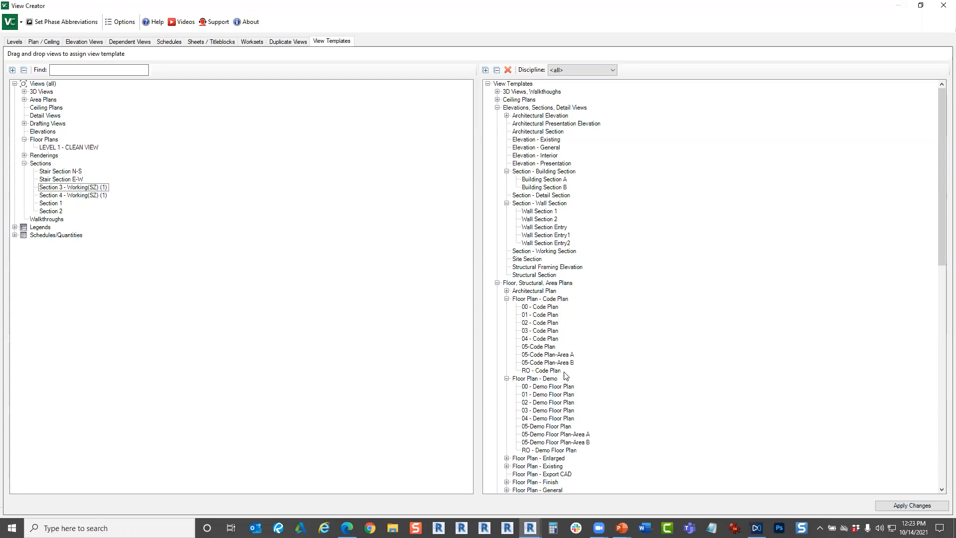
pyautogui.click(917, 505)
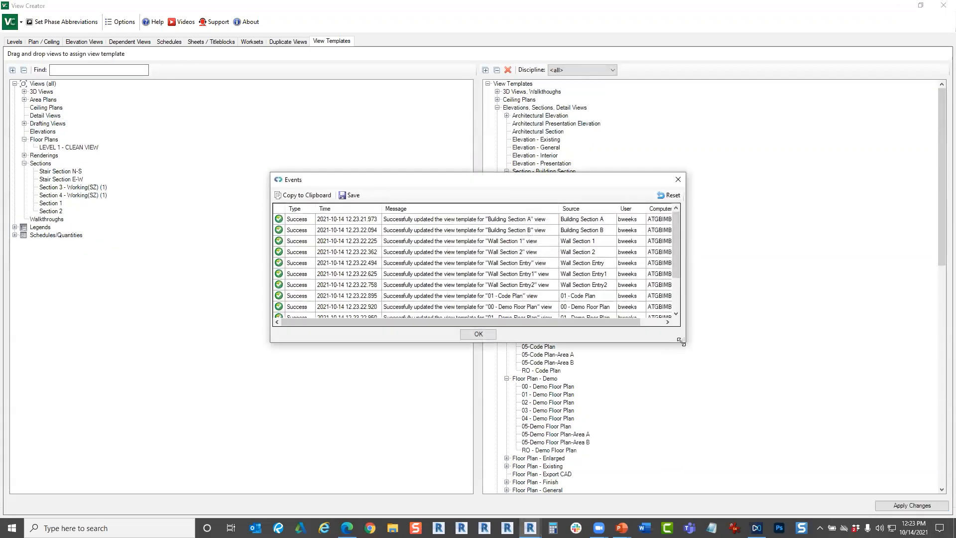
# Enlarge the Events report to review all the view template updates, and close both the report and View Creator.
pyautogui.moveTo(681, 342); pyautogui.dragTo(762, 465)
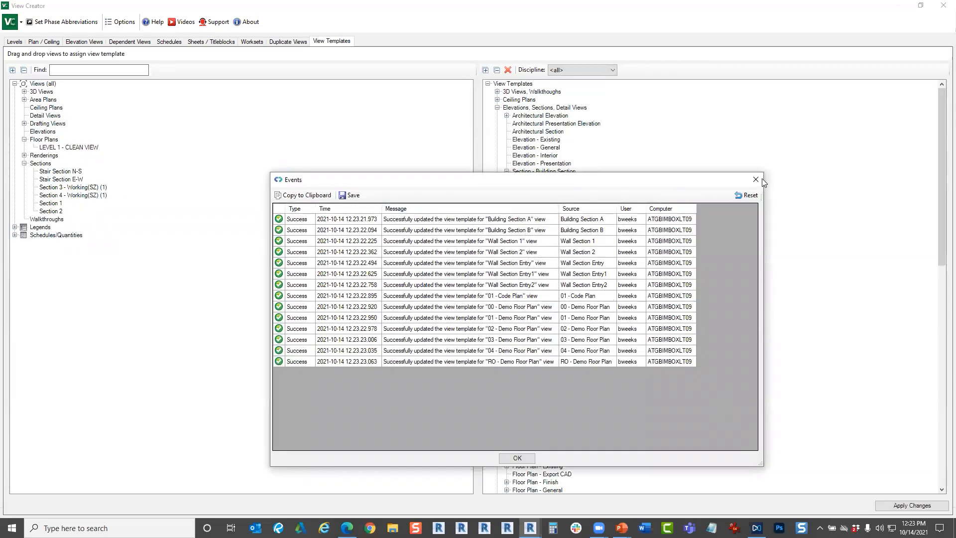
pyautogui.click(517, 457)
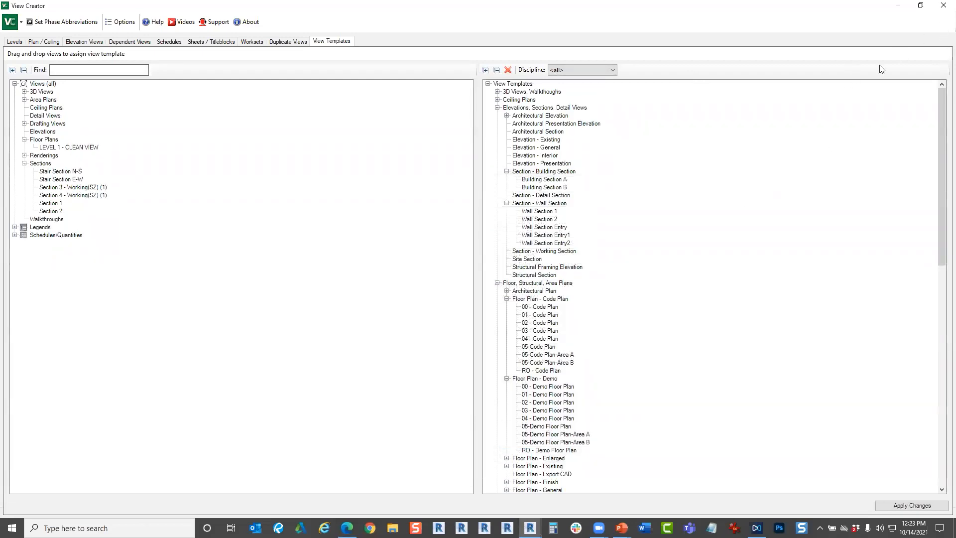
pyautogui.click(943, 5)
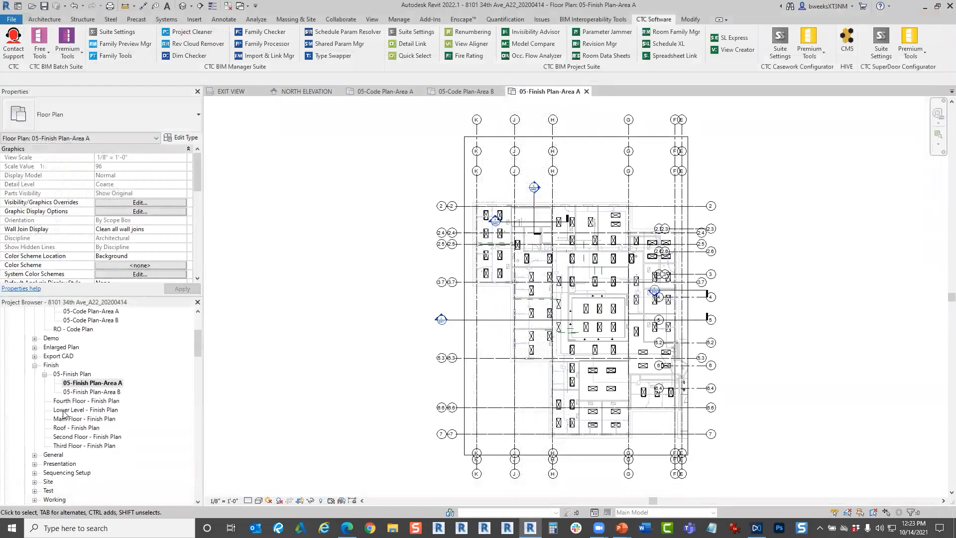
# Examine the view template assigned to the 05-Finish Plan view and the available floor plan templates, leaving the assignment as is.
pyautogui.click(75, 374)
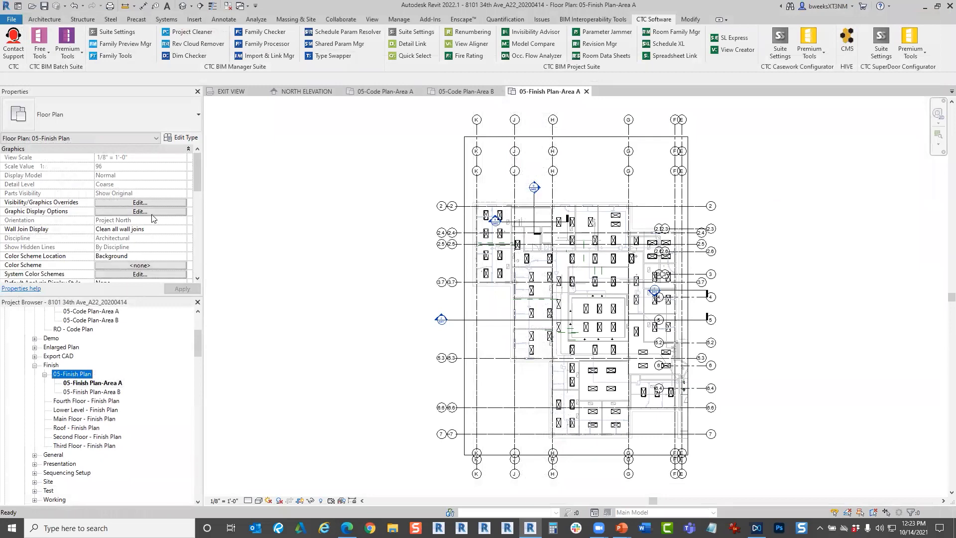
pyautogui.scroll(-10, 155, 210)
pyautogui.scroll(-1, 164, 227)
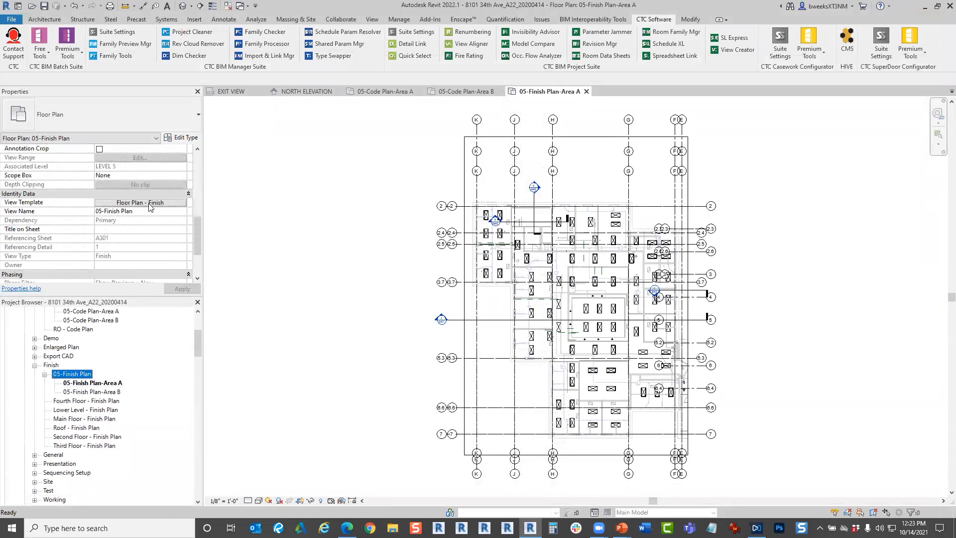
pyautogui.click(147, 204)
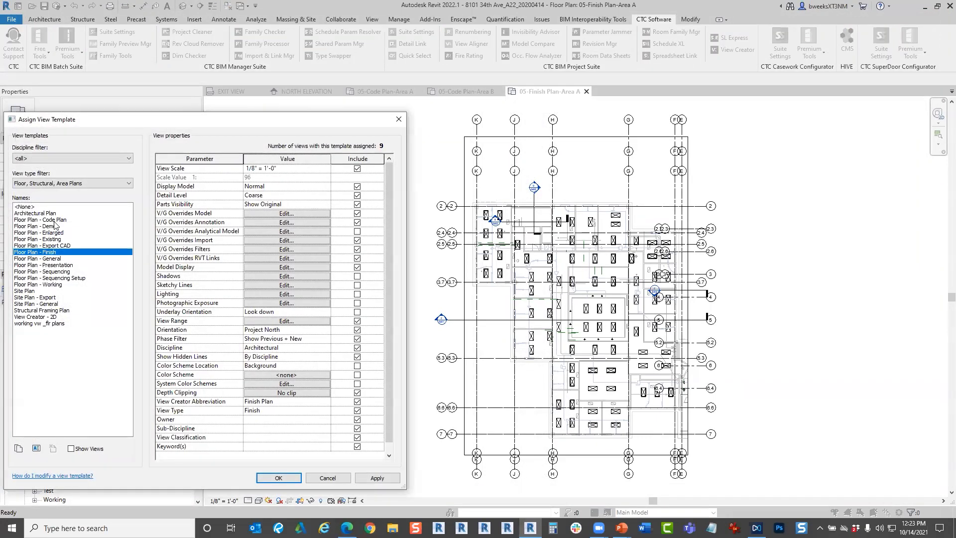
pyautogui.click(327, 478)
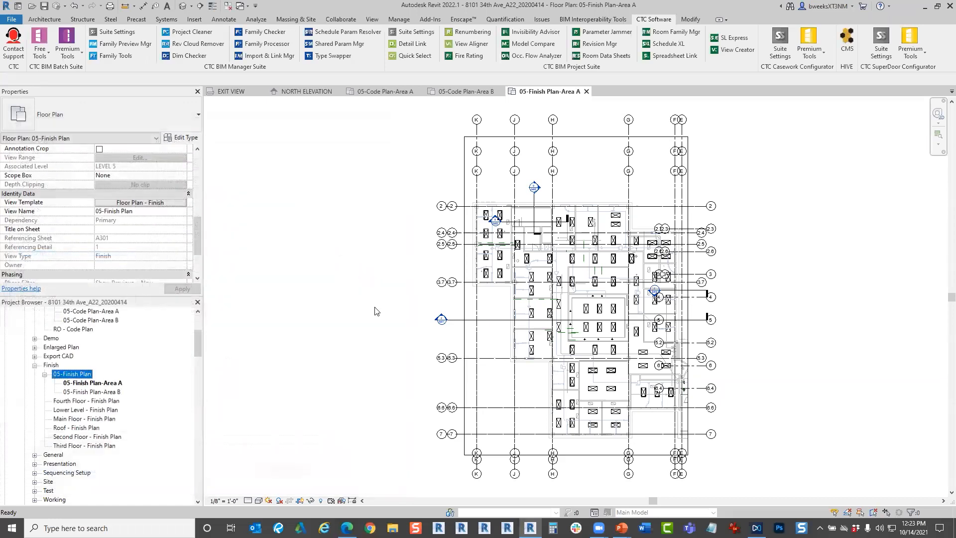
# Reopen View Creator and show the full list of sheets and titleblocks in a maximized window.
pyautogui.click(732, 50)
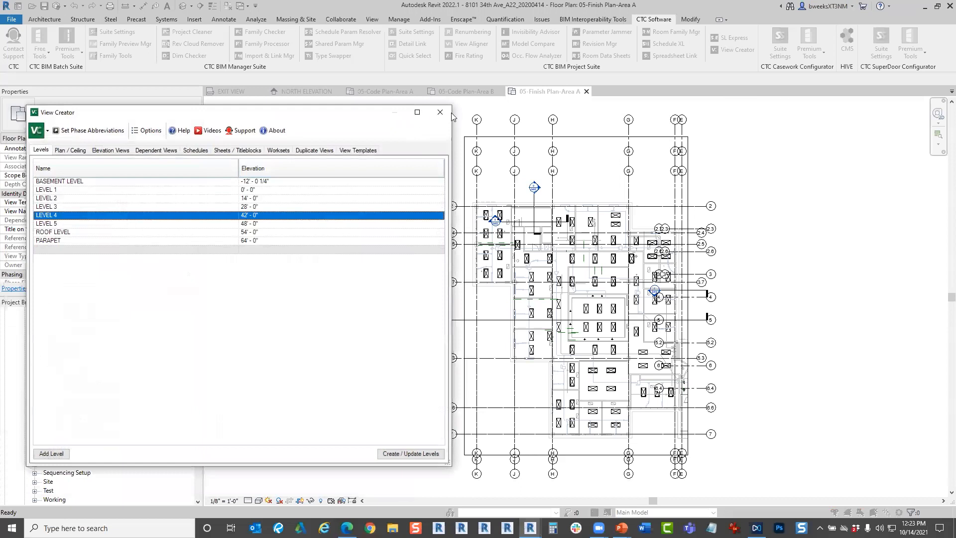
pyautogui.click(440, 112)
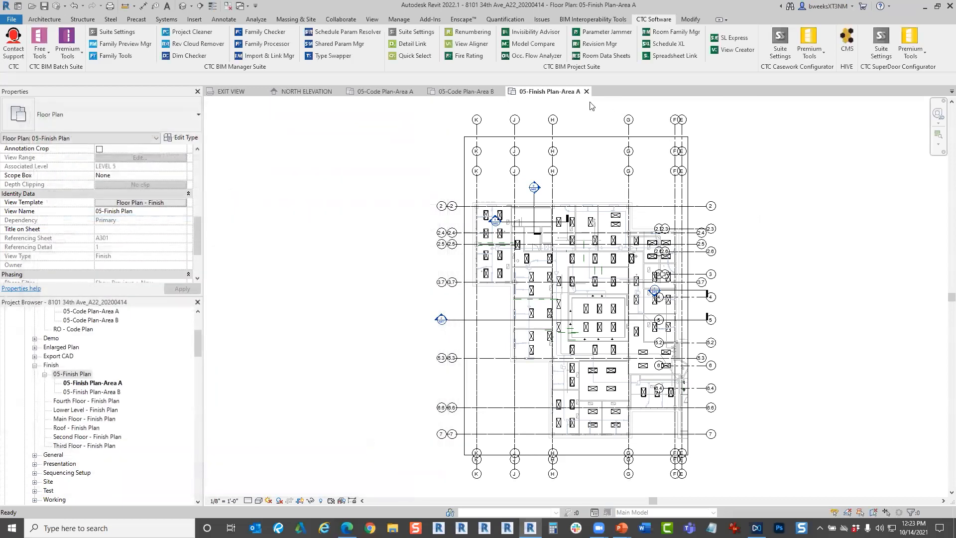
pyautogui.click(738, 49)
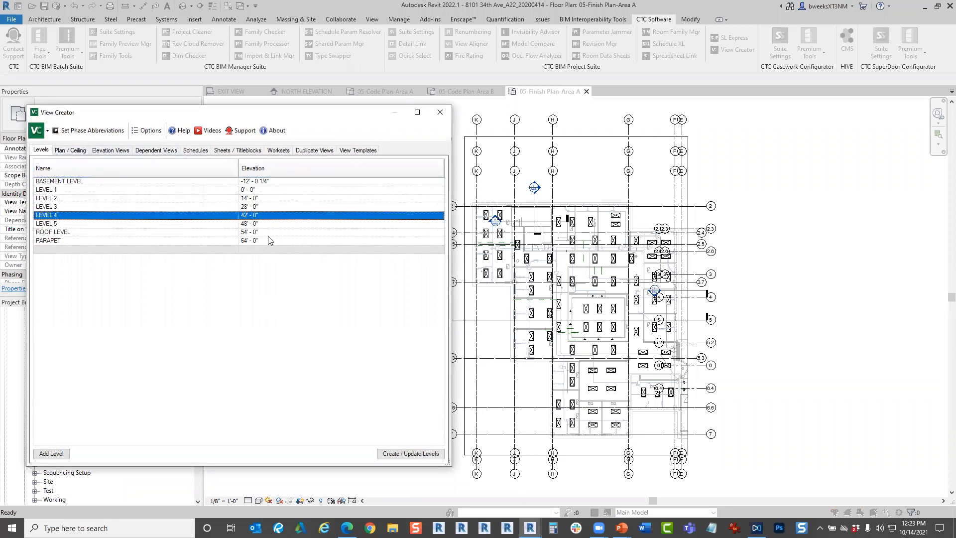
pyautogui.click(195, 150)
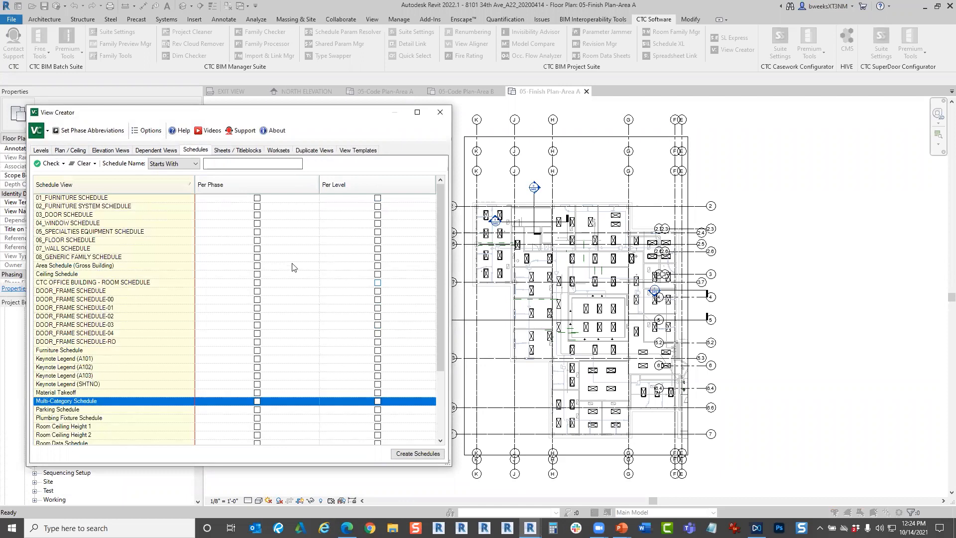
pyautogui.click(235, 149)
pyautogui.click(417, 113)
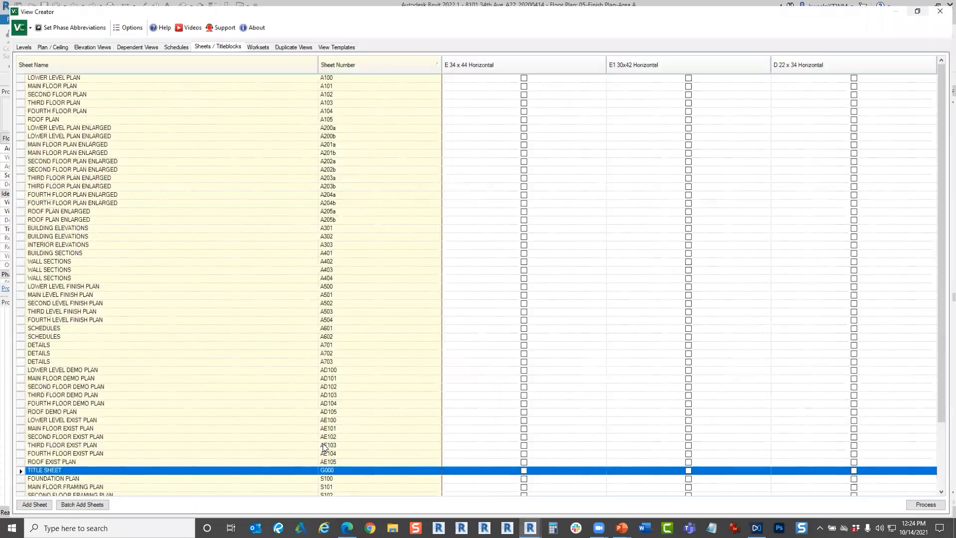
pyautogui.scroll(-2, 312, 427)
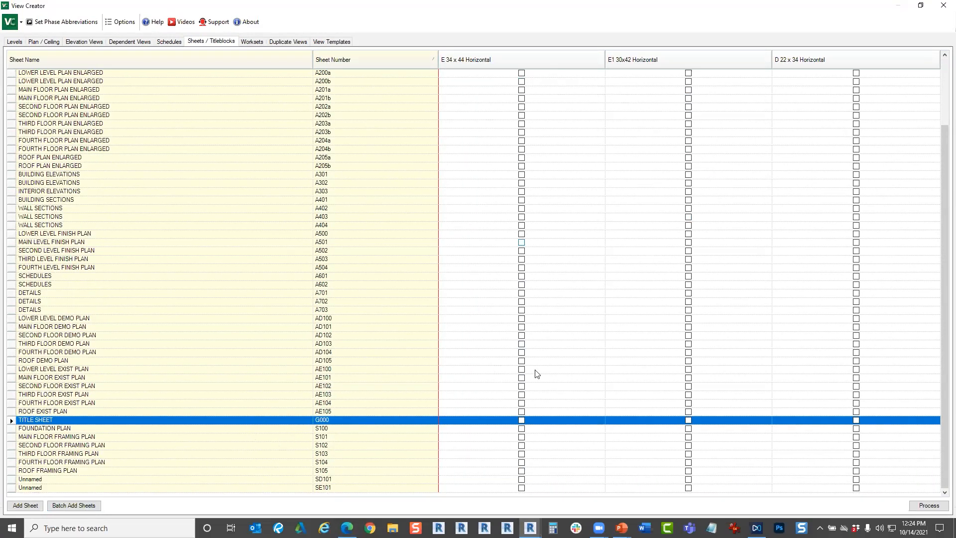
# Assign the D 22 x 34 Horizontal titleblock to the demo plan sheets AD100 through AD105 and process the change.
pyautogui.click(134, 321)
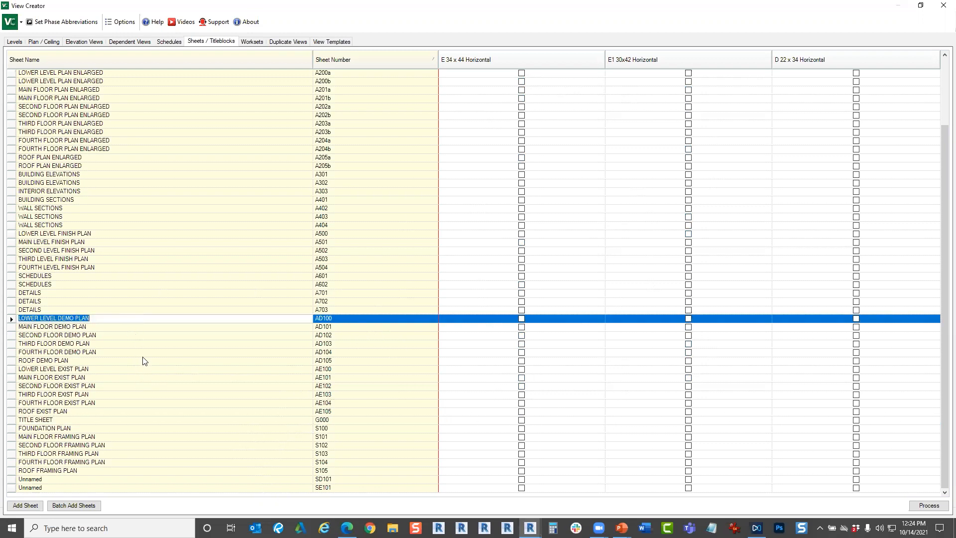
pyautogui.keyDown('shift'); pyautogui.click(145, 353); pyautogui.keyUp('shift')
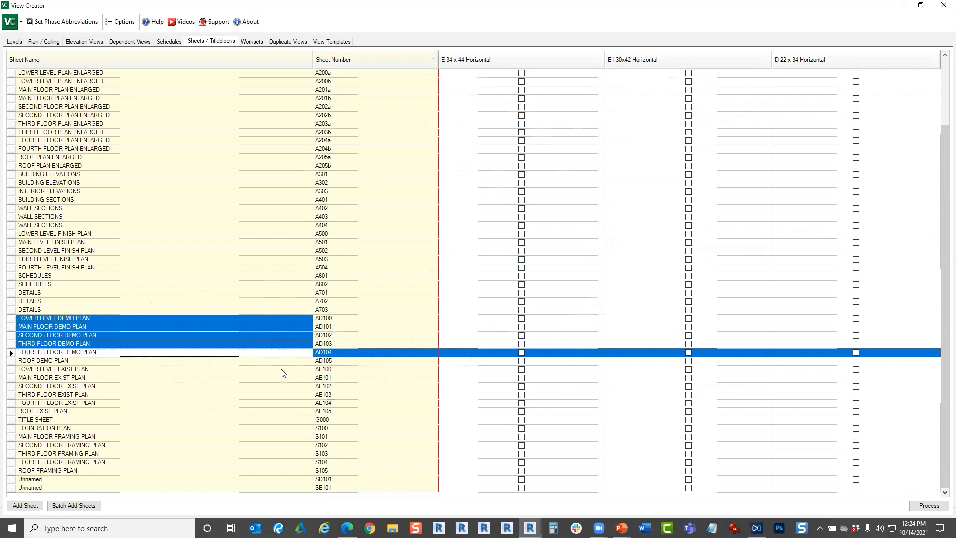
pyautogui.click(216, 359)
pyautogui.keyDown('shift'); pyautogui.click(165, 322); pyautogui.keyUp('shift')
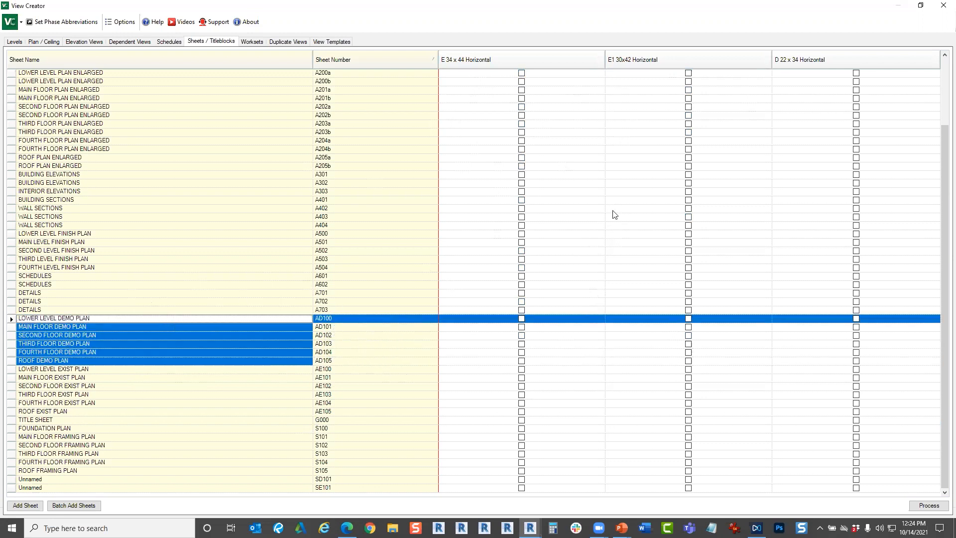
pyautogui.click(856, 319)
pyautogui.click(856, 328)
pyautogui.click(856, 336)
pyautogui.click(856, 344)
pyautogui.click(856, 353)
pyautogui.click(856, 361)
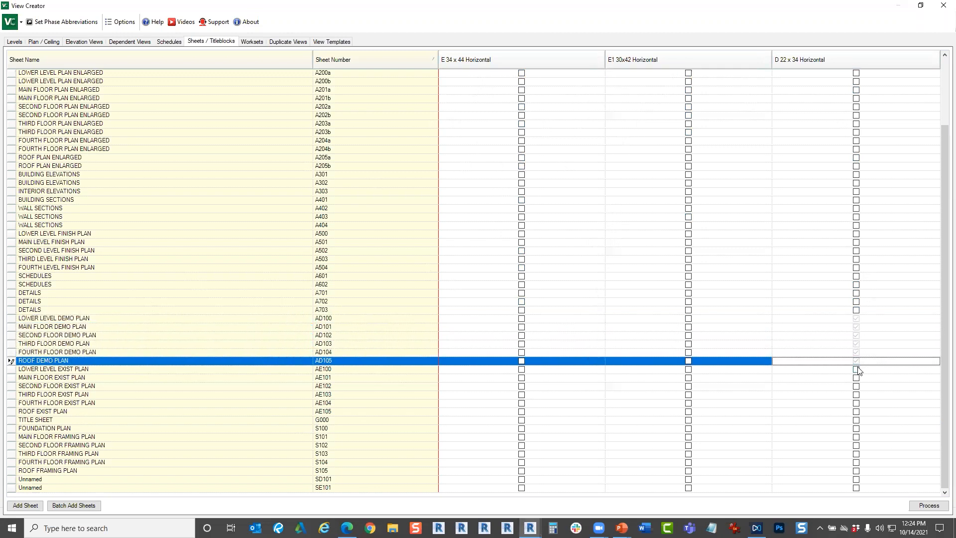
pyautogui.click(929, 505)
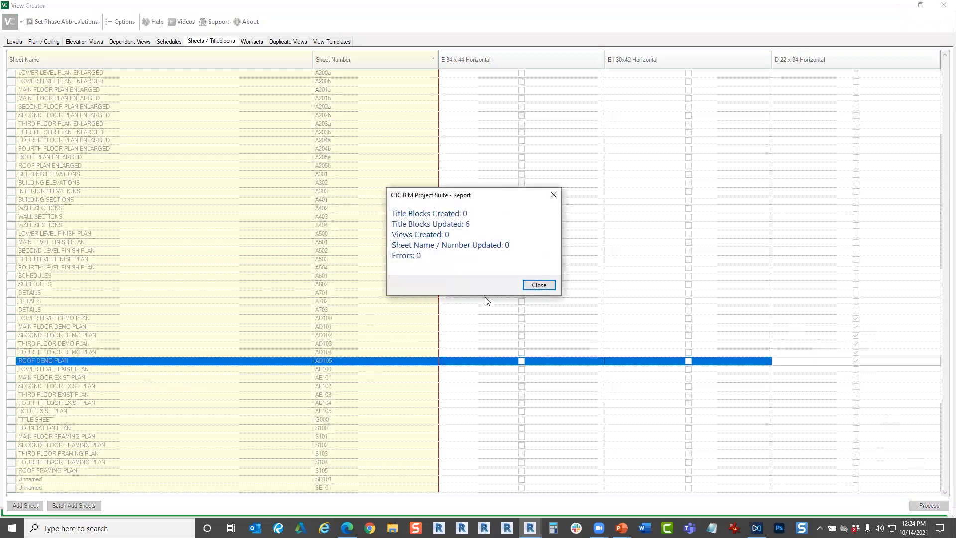
pyautogui.click(537, 285)
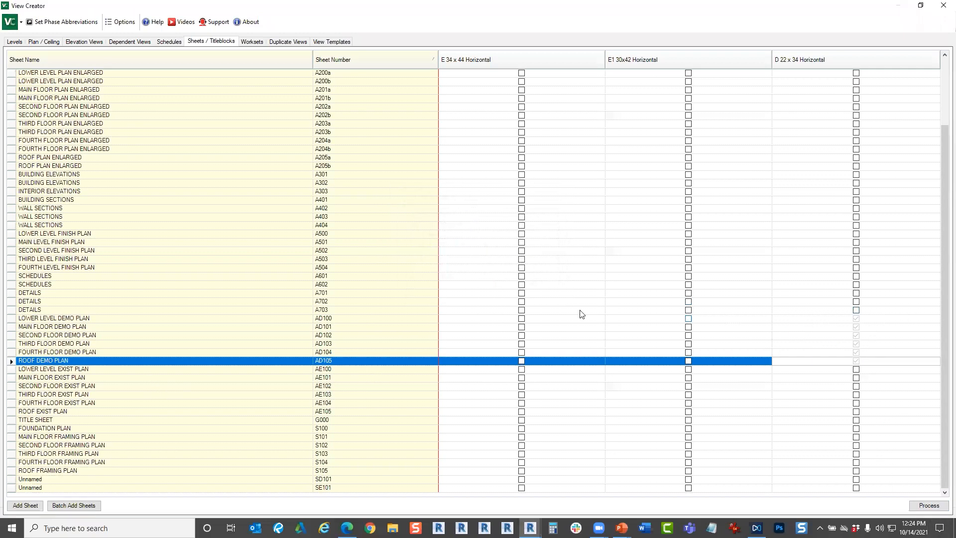
# Add a new sheet named TEST 1 with sheet number T1.
pyautogui.click(25, 505)
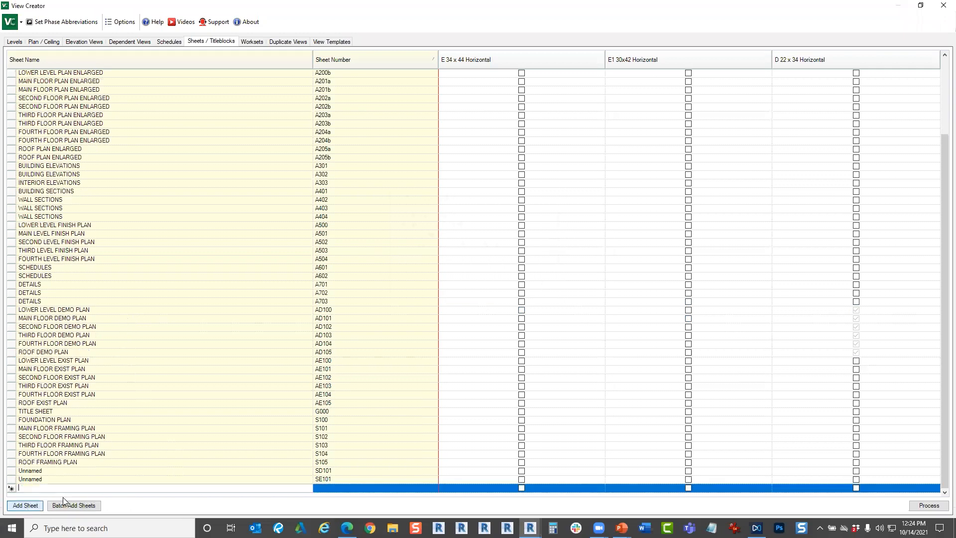
pyautogui.click(36, 487)
pyautogui.write('TEST 1')
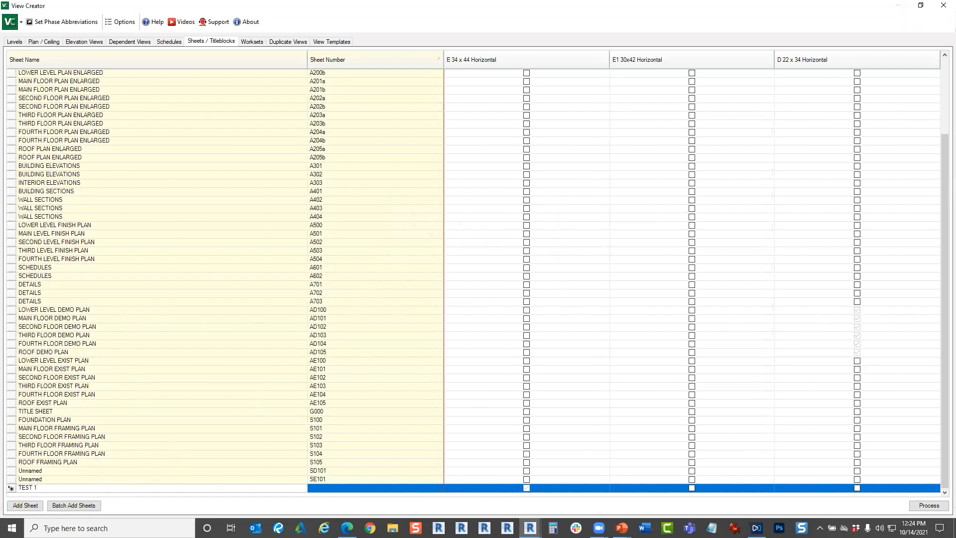
pyautogui.write('T1')
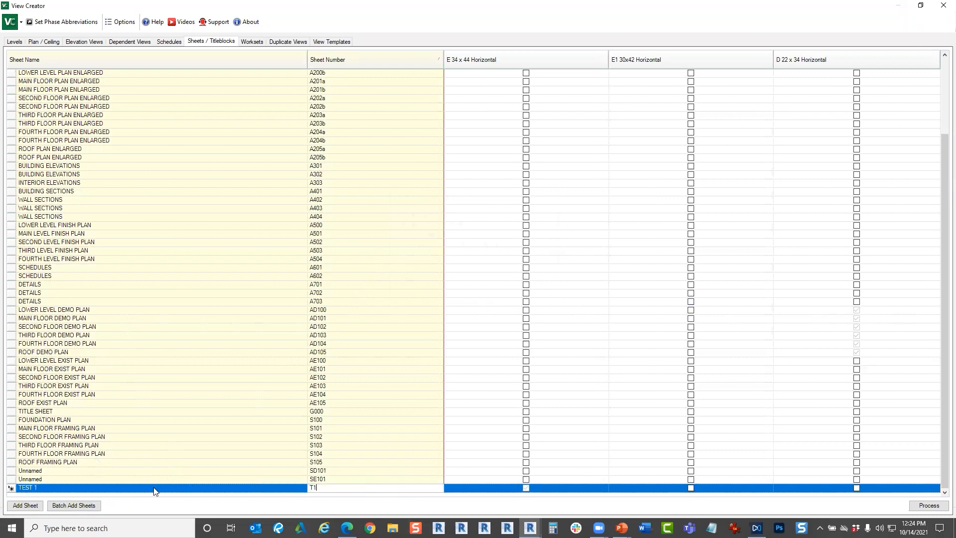
# Add another sheet named TEST 2 with sheet number T2.
pyautogui.click(26, 506)
pyautogui.write('TW')
pyautogui.moveTo(35, 487); pyautogui.dragTo(5, 488)
pyautogui.write('TEST 2')
pyautogui.click(331, 487)
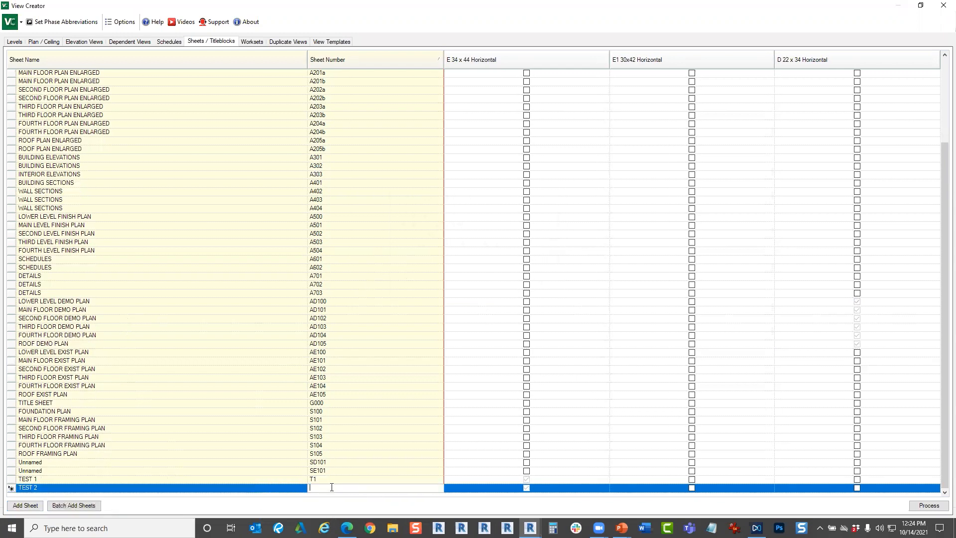
pyautogui.write('T2')
# Batch-add the sheets TEST 3, TEST 4, TEST 5, TEST 6 and TEST 7 with the E 34 x 44 Horizontal title block.
pyautogui.click(74, 505)
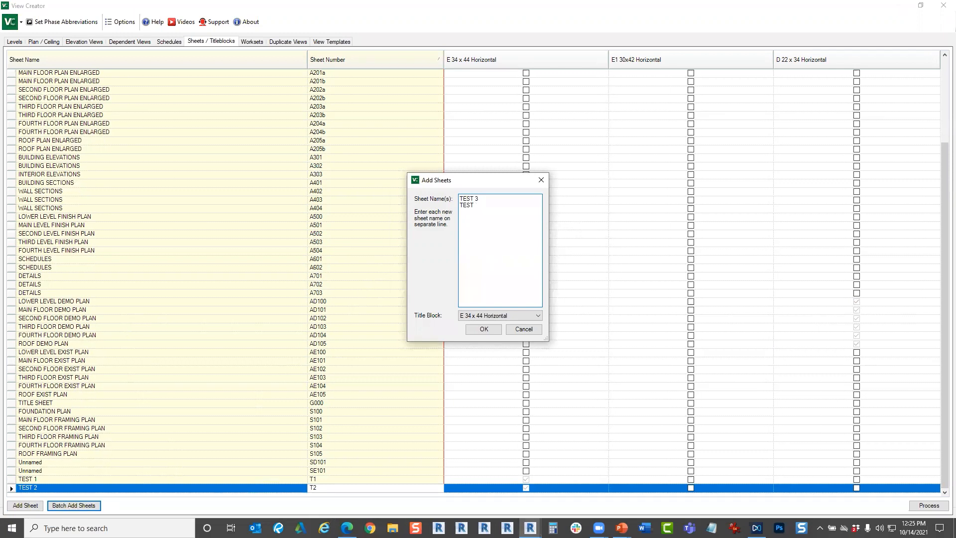
pyautogui.press('Return')
pyautogui.write('TEST 5')
pyautogui.press('Return')
pyautogui.write('TEST 6')
pyautogui.press('Return')
pyautogui.write('TEST')
pyautogui.click(483, 329)
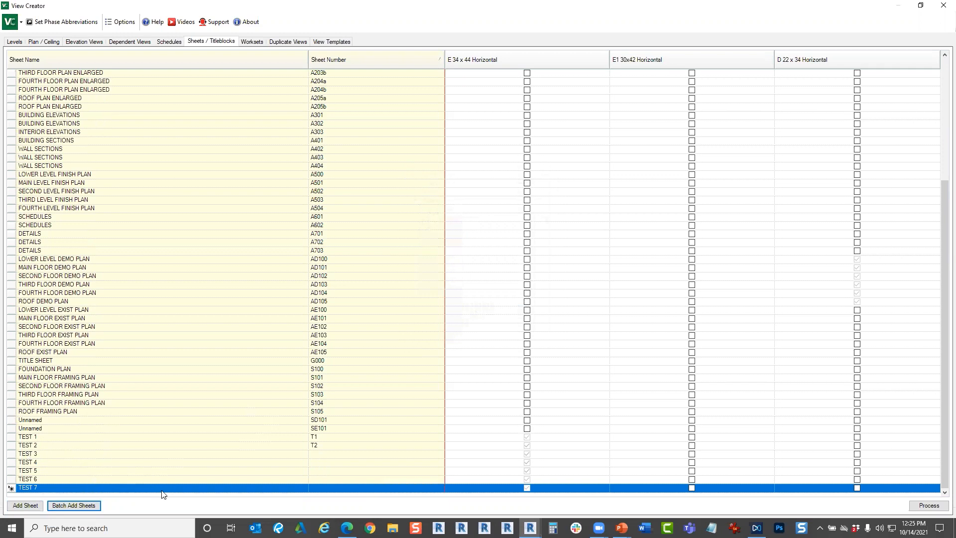
pyautogui.click(74, 505)
pyautogui.rightClick(470, 241)
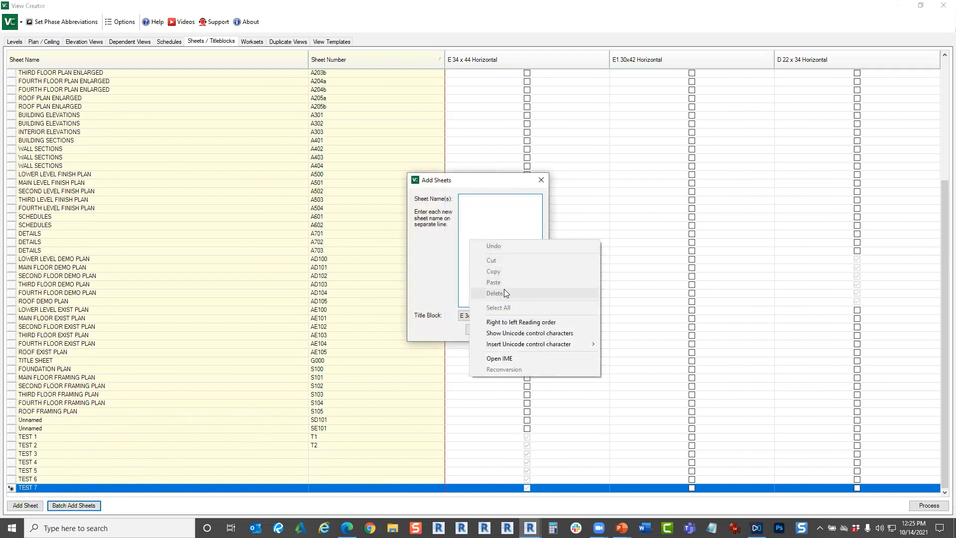
pyautogui.click(487, 201)
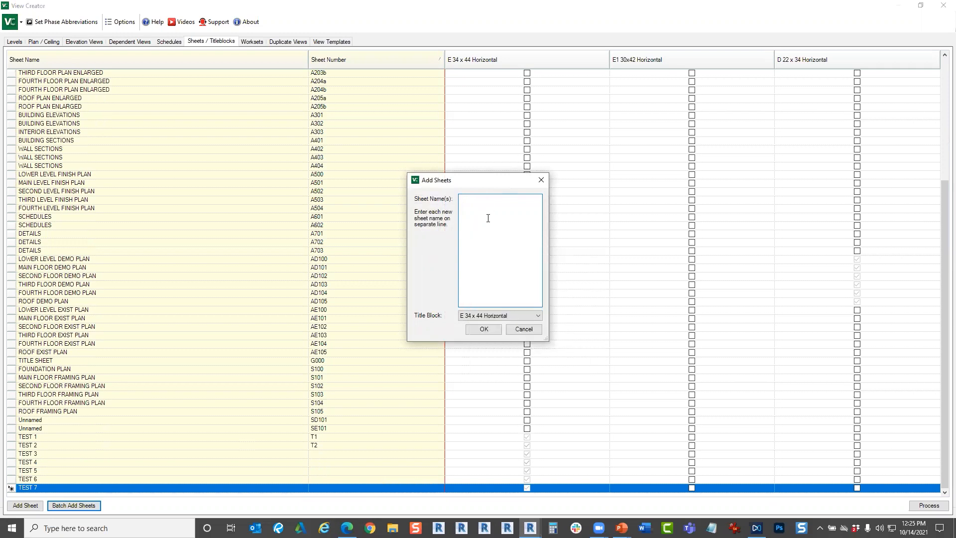
pyautogui.rightClick(488, 218)
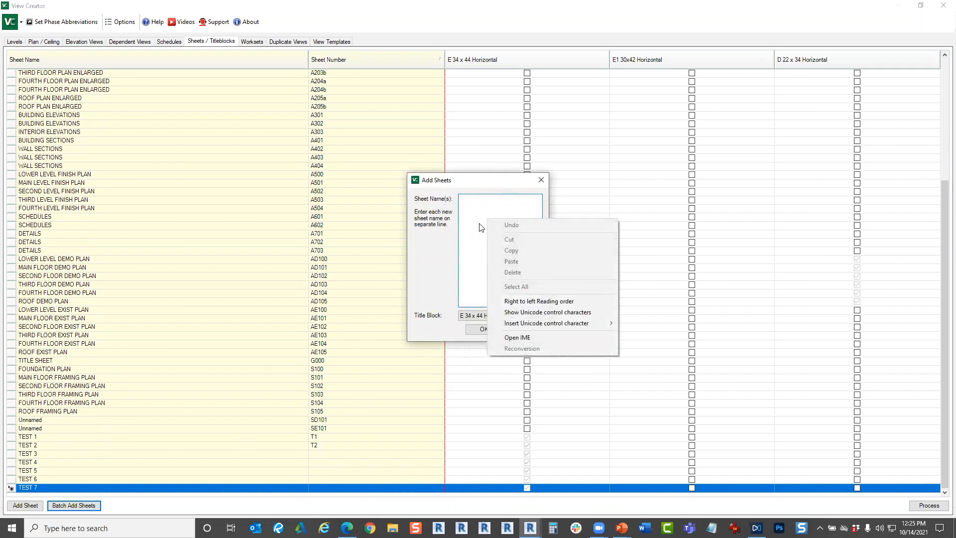
pyautogui.click(473, 206)
pyautogui.click(523, 329)
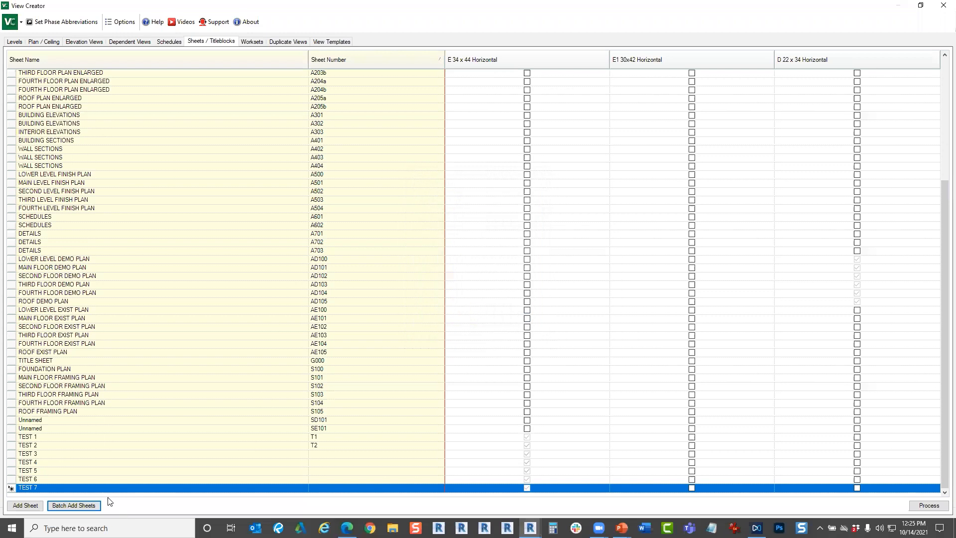
# Process the new TEST 1 to TEST 7 sheets, dismiss the report and close View Creator.
pyautogui.click(928, 506)
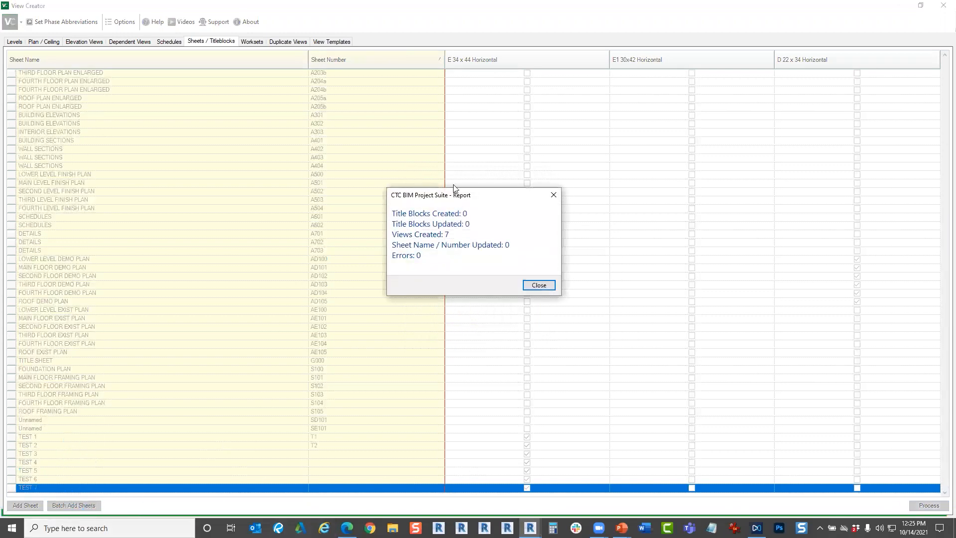
pyautogui.click(525, 283)
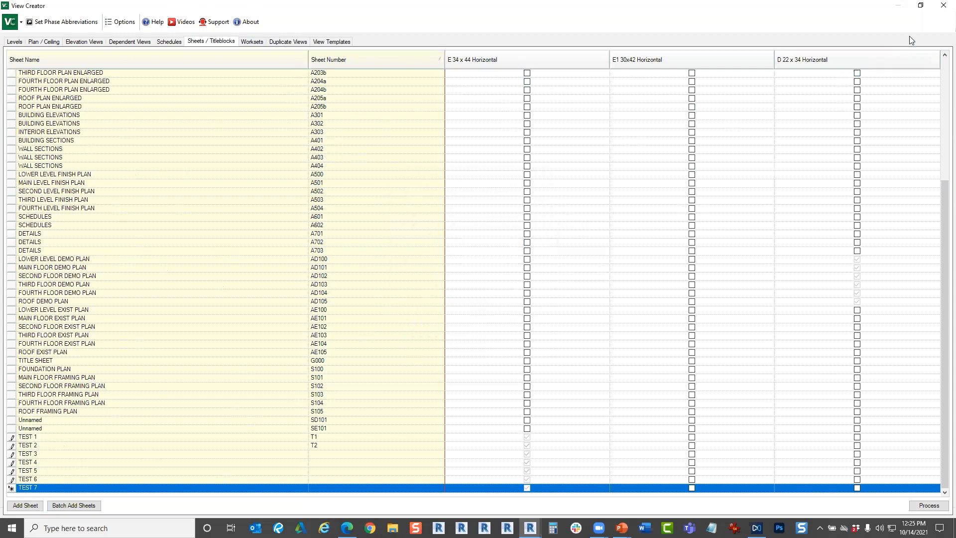
pyautogui.click(943, 5)
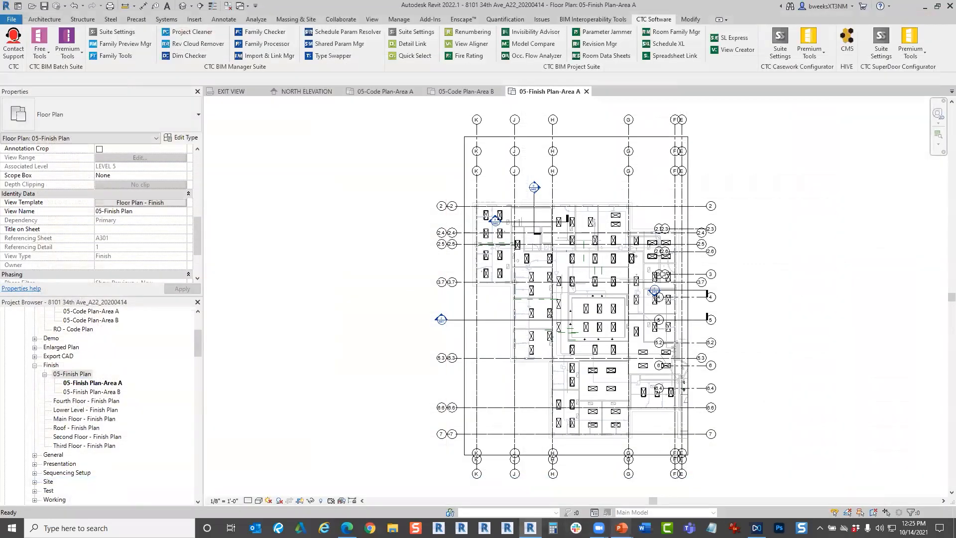
# Switch to the running PowerPoint slide show.
pyautogui.moveTo(622, 528)
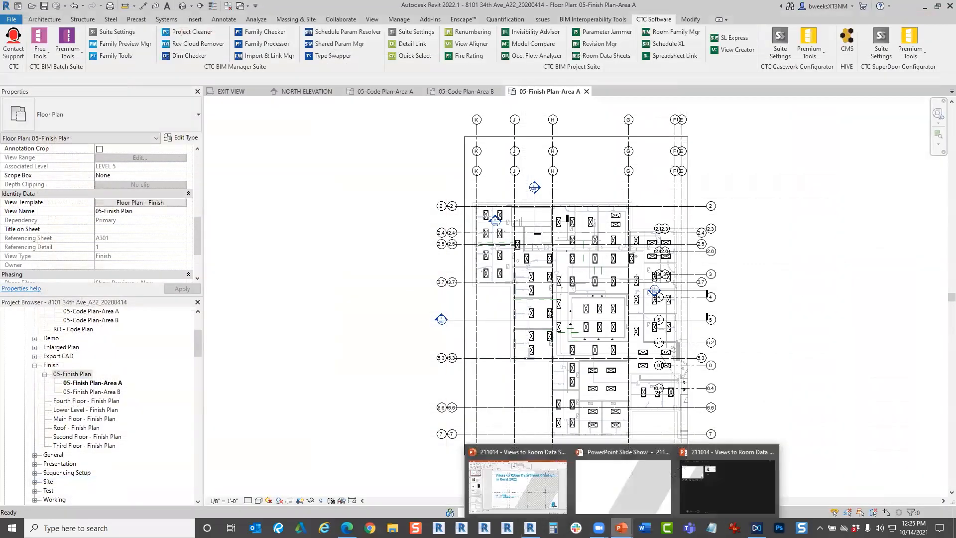
pyautogui.click(643, 484)
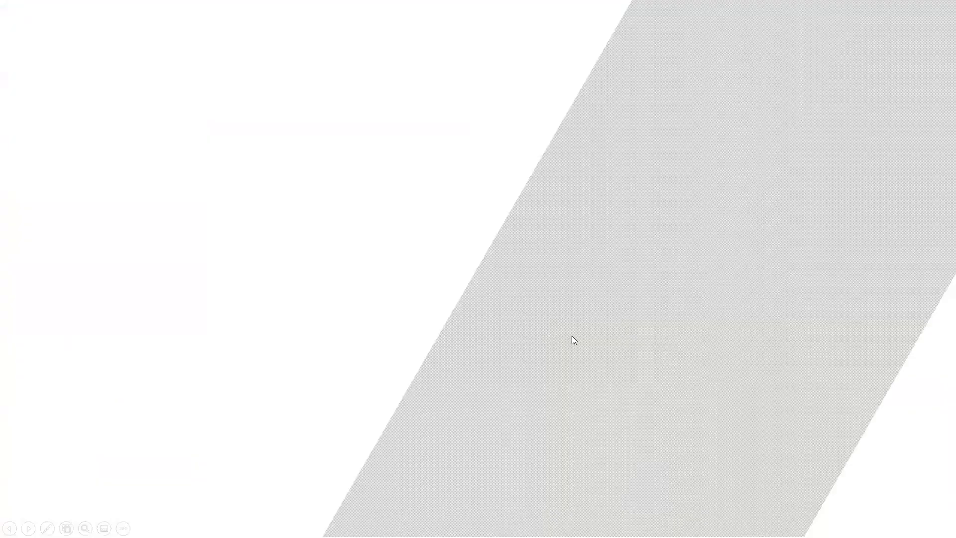
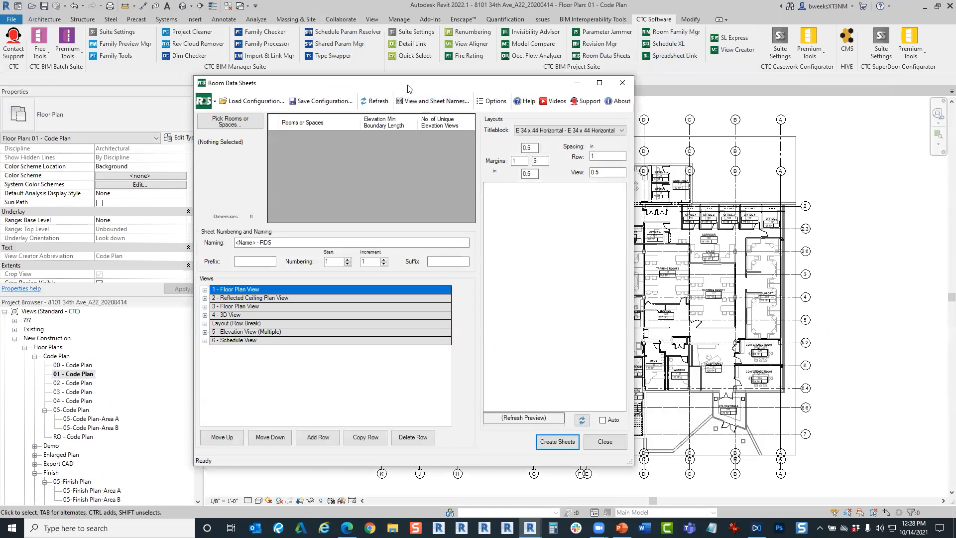
# Enlarge the Room Data Sheets window and review the view types and layout breaks that can be added as rows.
pyautogui.moveTo(407, 88); pyautogui.dragTo(252, 115)
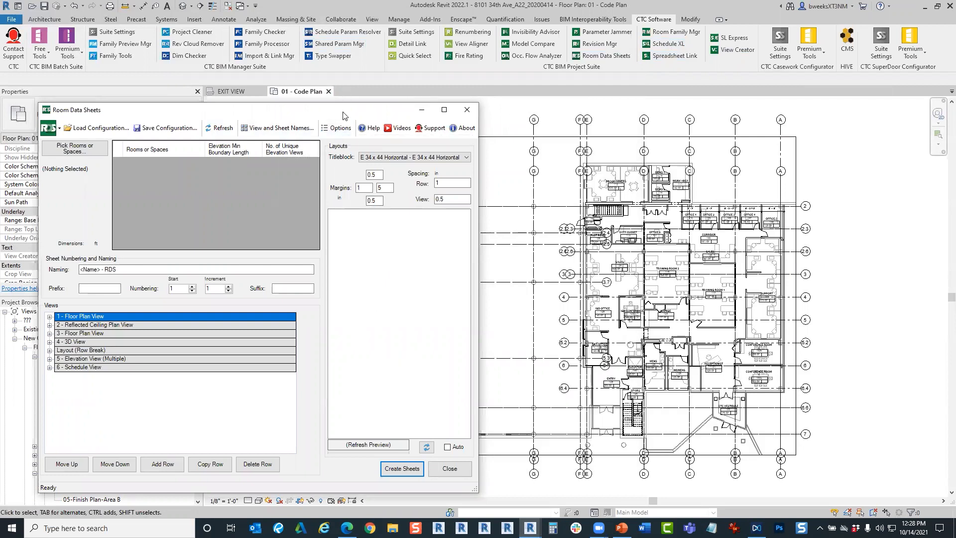
pyautogui.moveTo(343, 114); pyautogui.dragTo(329, 103)
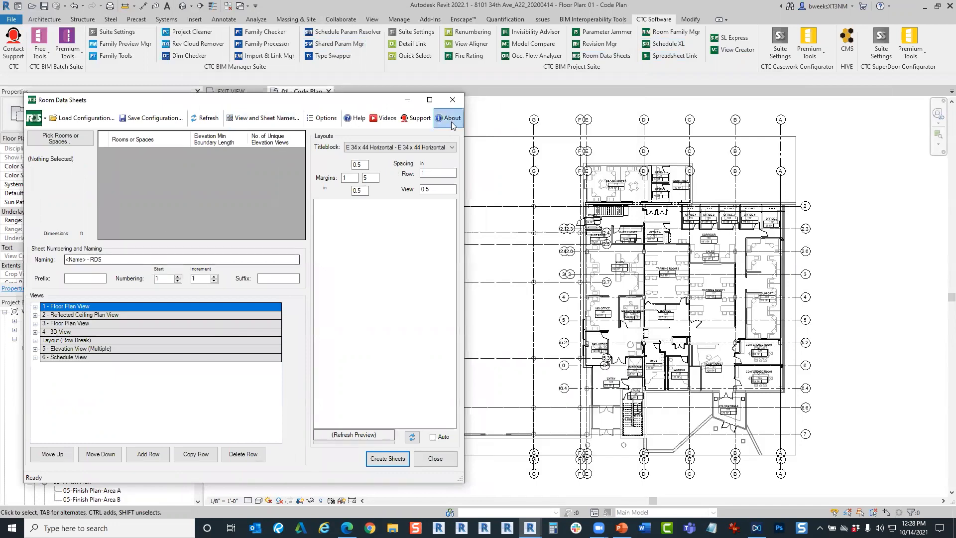
pyautogui.click(429, 100)
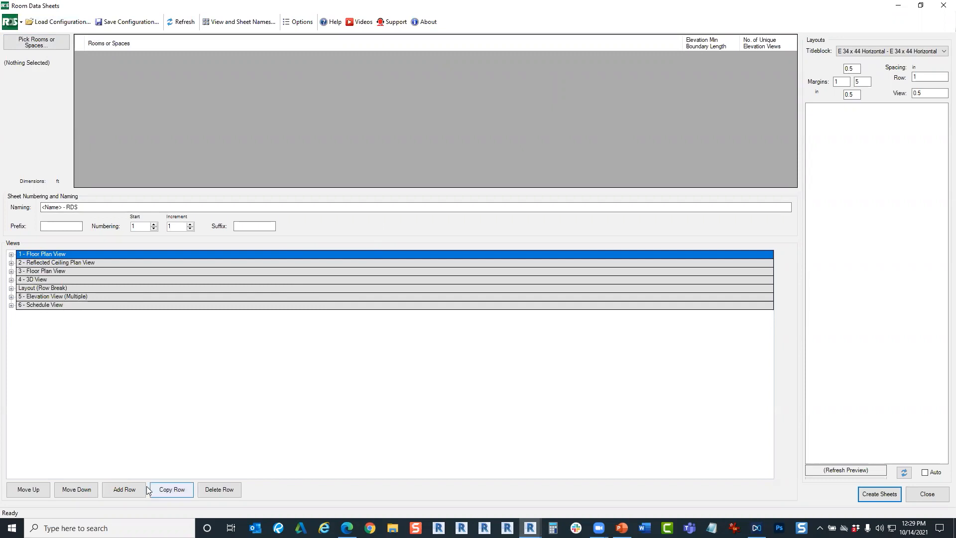
pyautogui.click(123, 490)
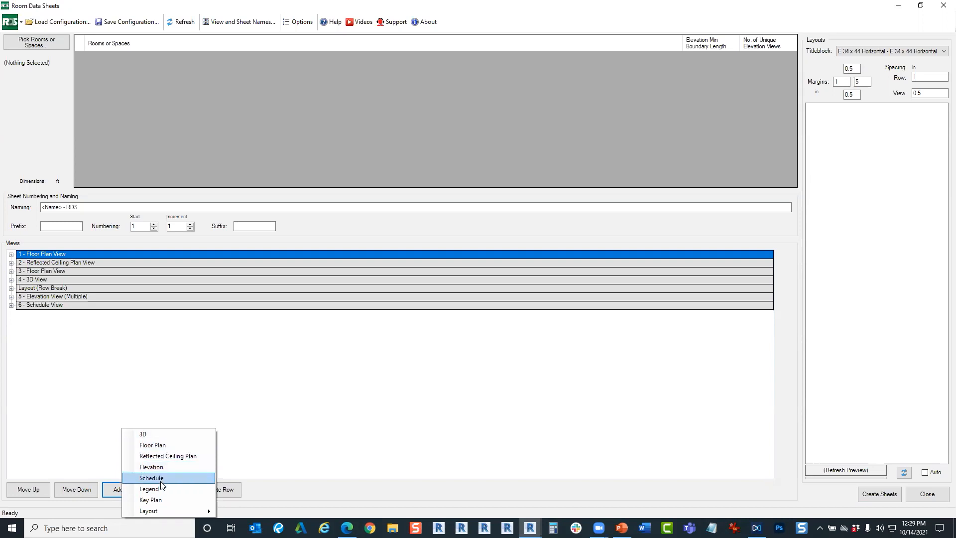
pyautogui.moveTo(164, 512)
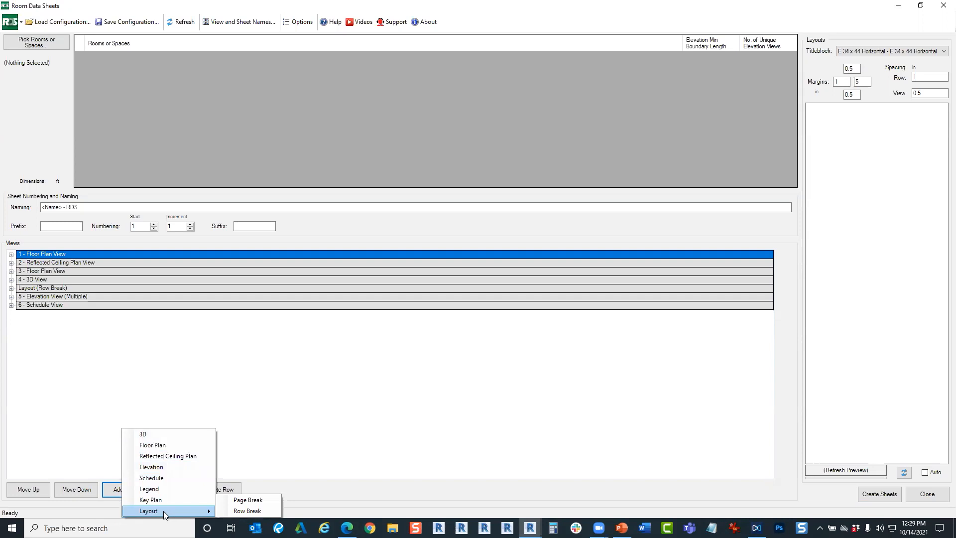
pyautogui.click(163, 375)
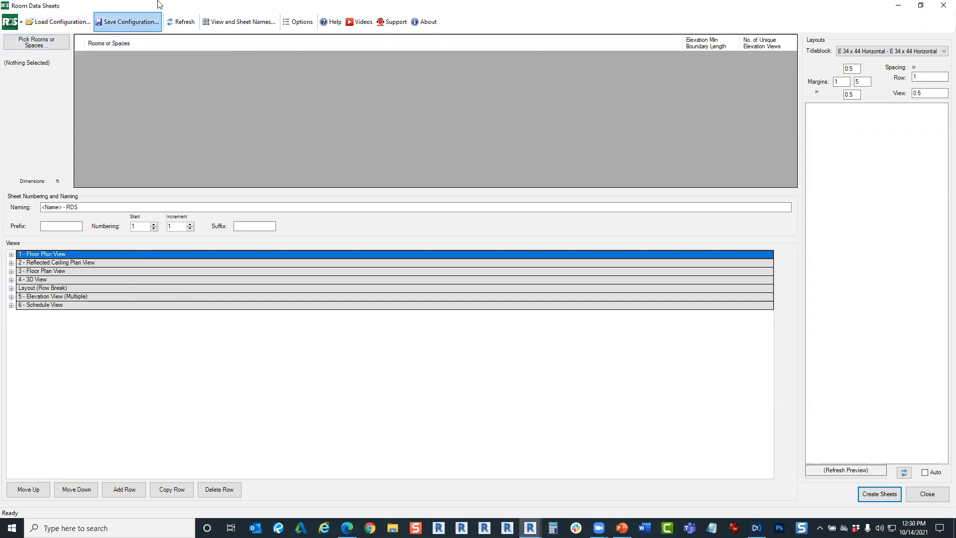
# Examine the View and Sheet Names list, including the room or space choices for a floor plan, and close it without changes.
pyautogui.click(225, 23)
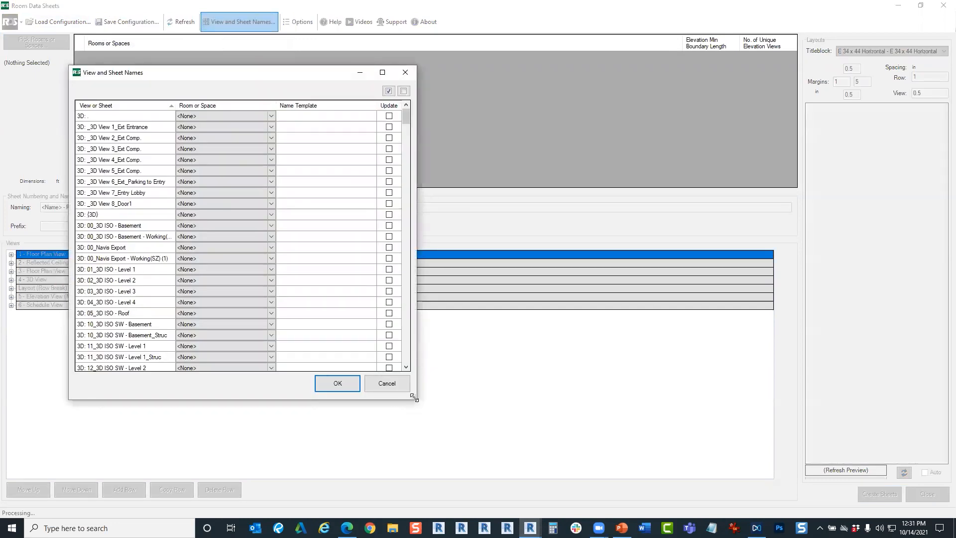
pyautogui.moveTo(413, 397); pyautogui.dragTo(657, 456)
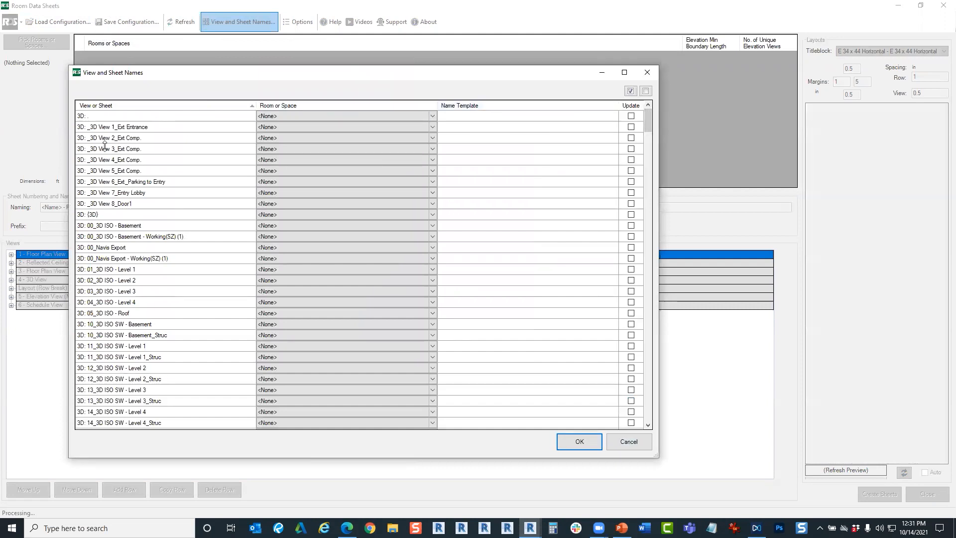
pyautogui.scroll(-5, 216, 338)
pyautogui.scroll(-15, 216, 339)
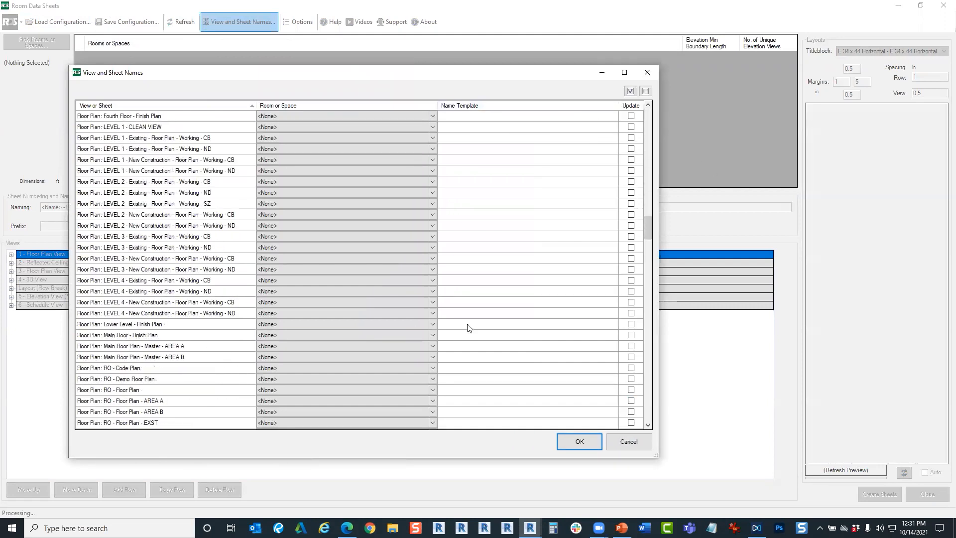
pyautogui.click(432, 116)
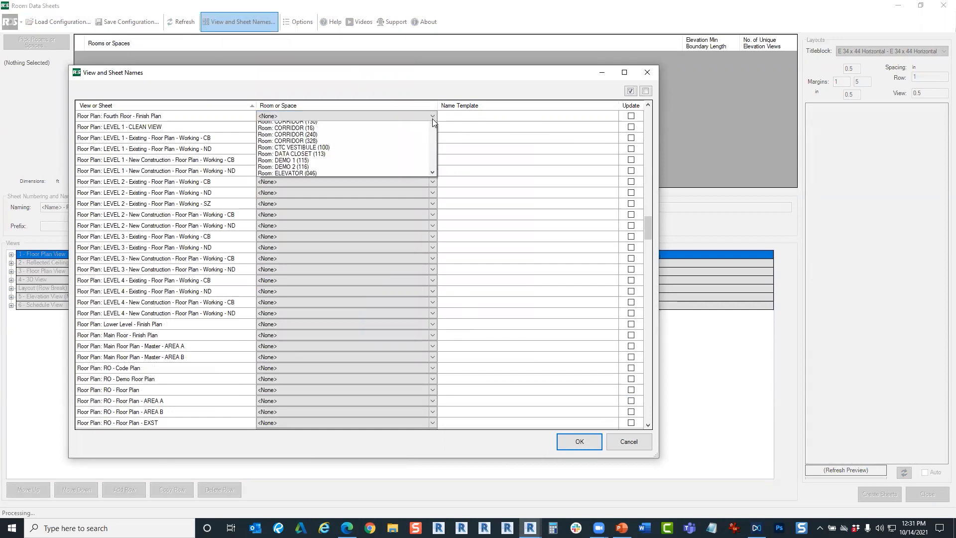
pyautogui.click(447, 89)
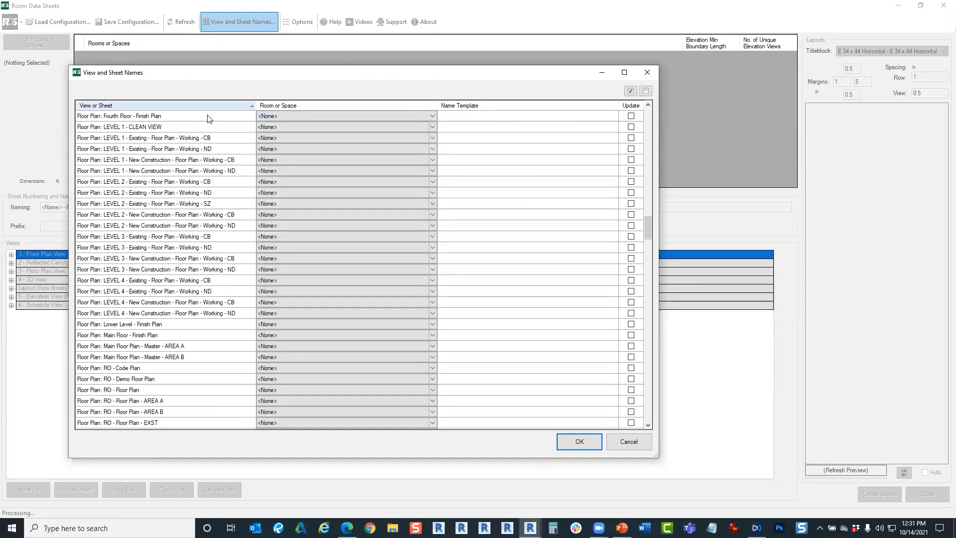
pyautogui.scroll(20, 218, 234)
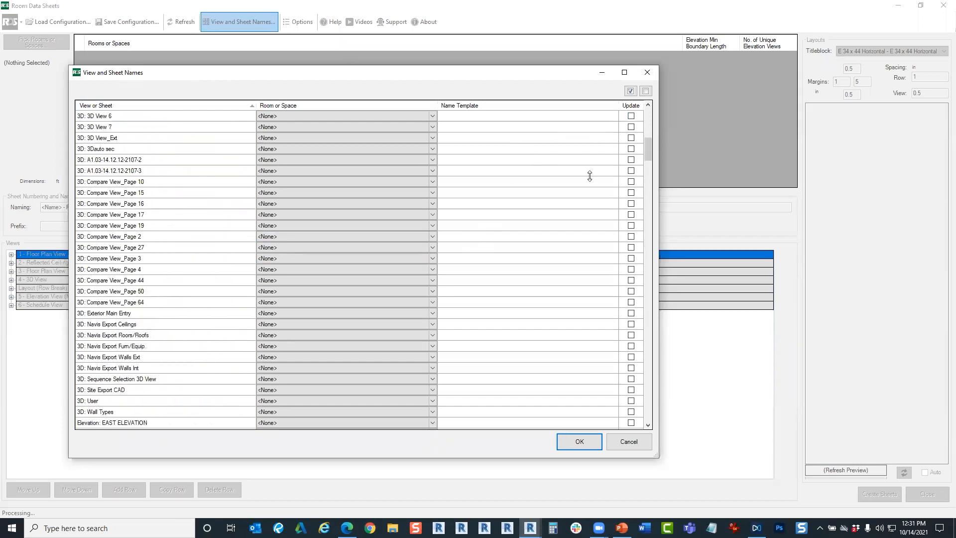
pyautogui.scroll(6, 224, 356)
pyautogui.moveTo(648, 138); pyautogui.dragTo(653, 374)
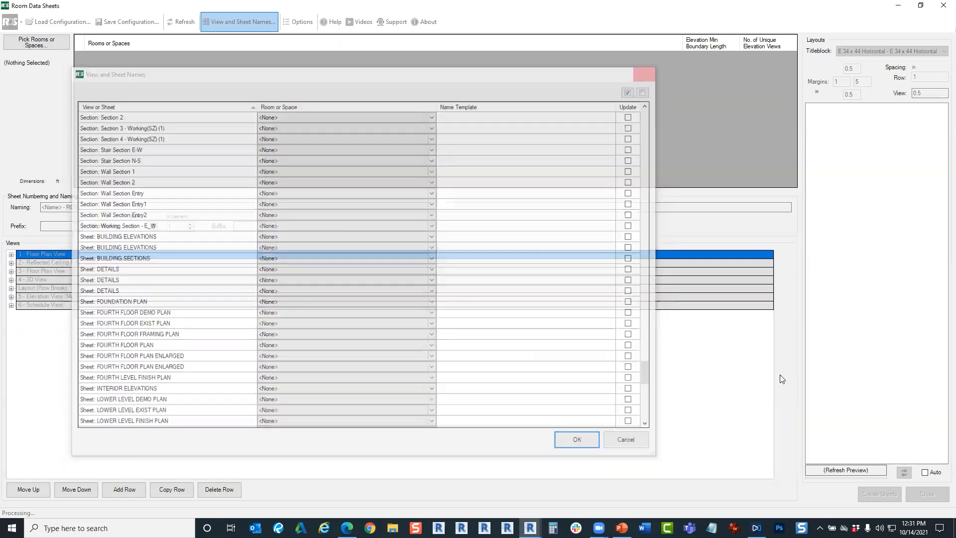
pyautogui.click(647, 72)
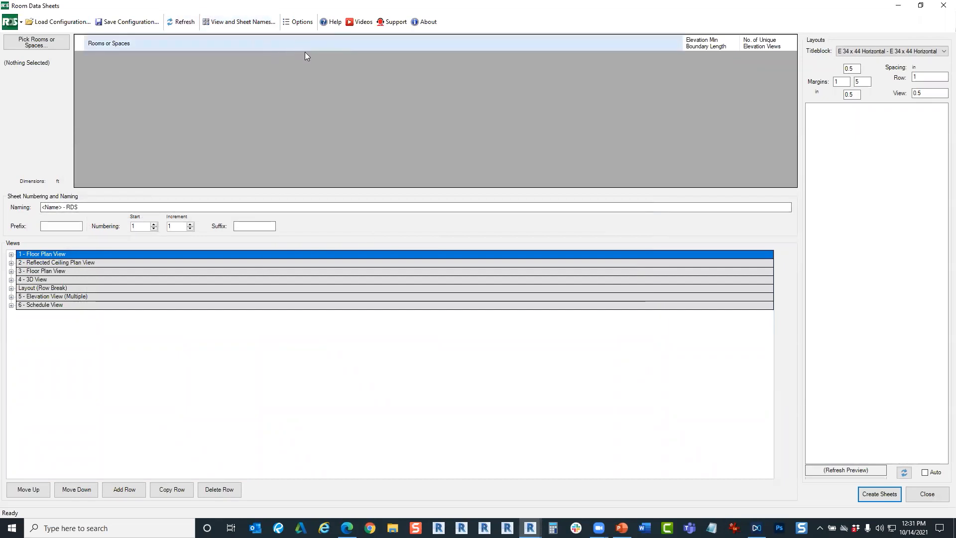
# Review the Room Data Sheets options without changing them, and view the tool's tutorial video playlist in the browser.
pyautogui.click(298, 21)
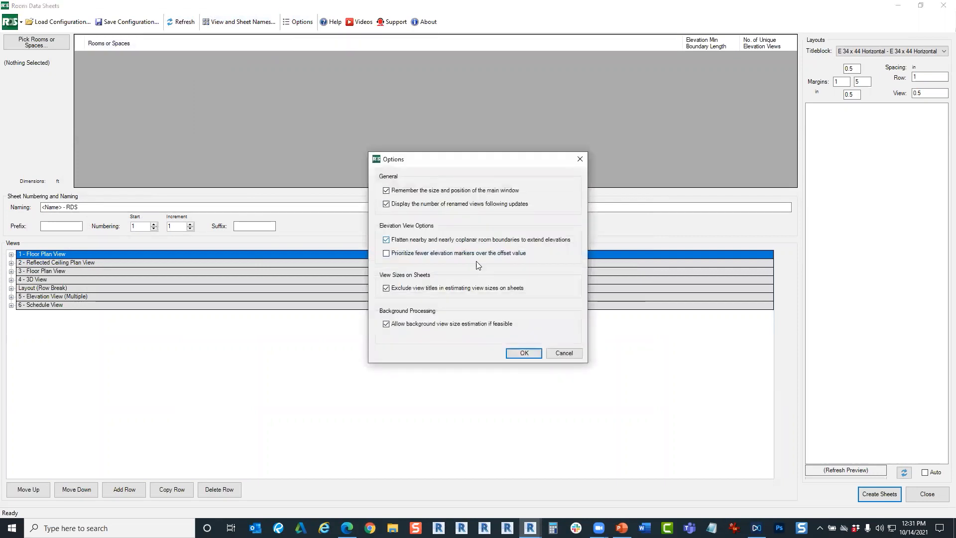
pyautogui.click(563, 353)
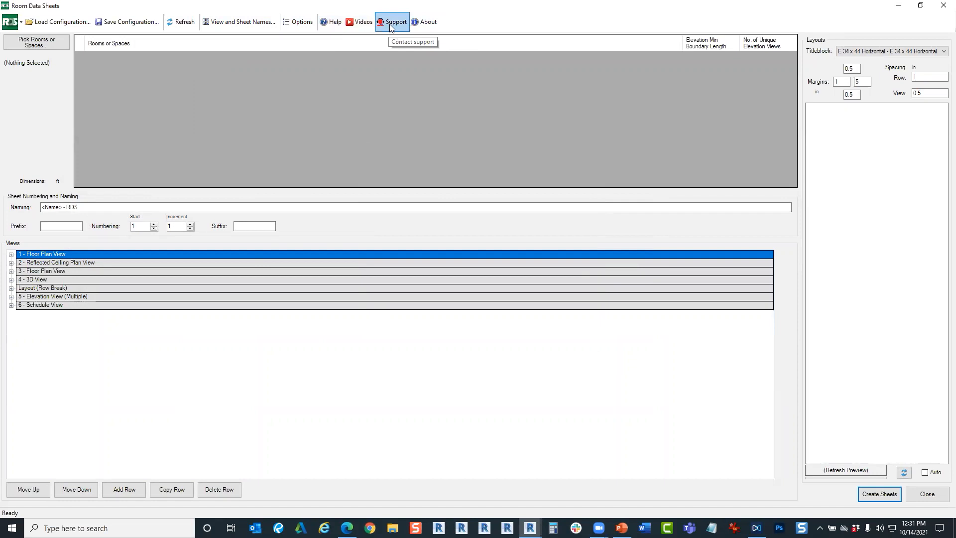
pyautogui.click(359, 22)
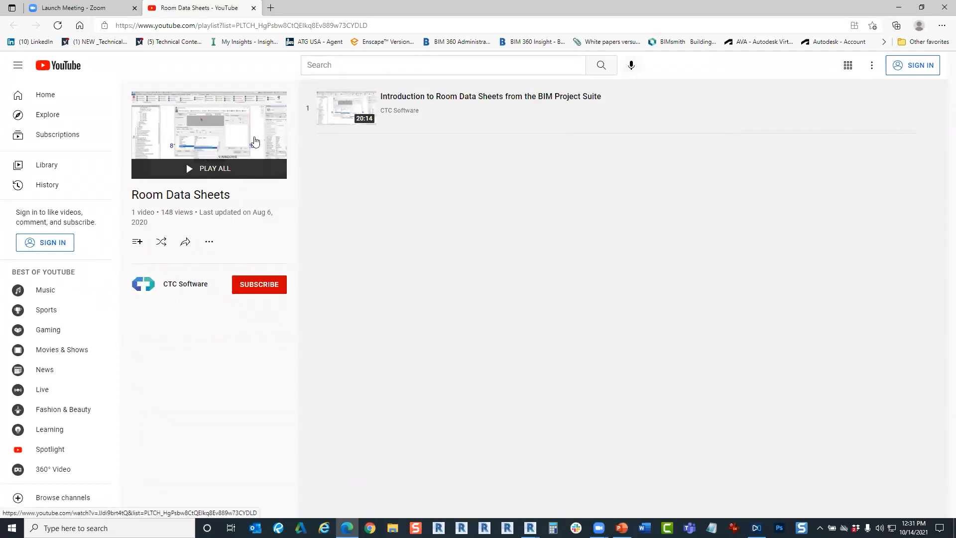
pyautogui.click(899, 7)
pyautogui.click(347, 527)
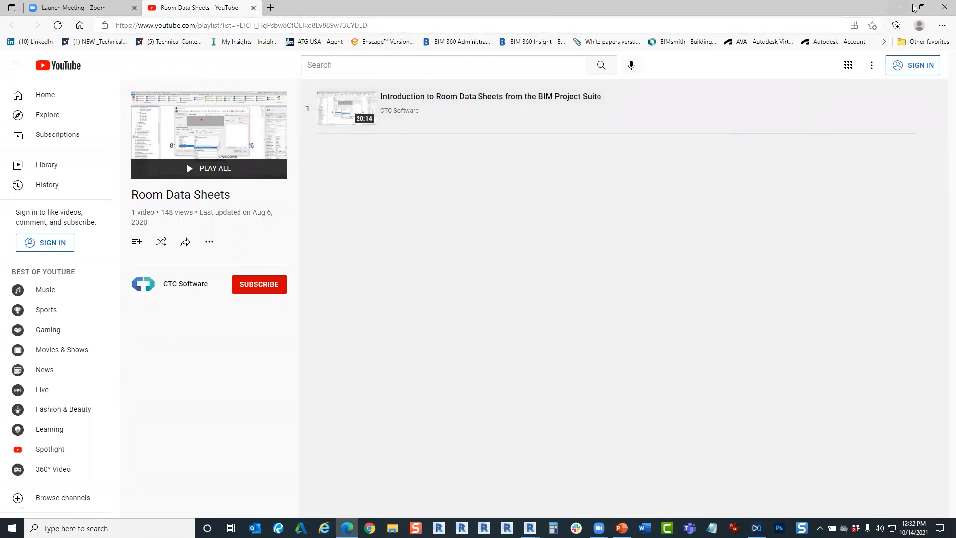
pyautogui.click(944, 8)
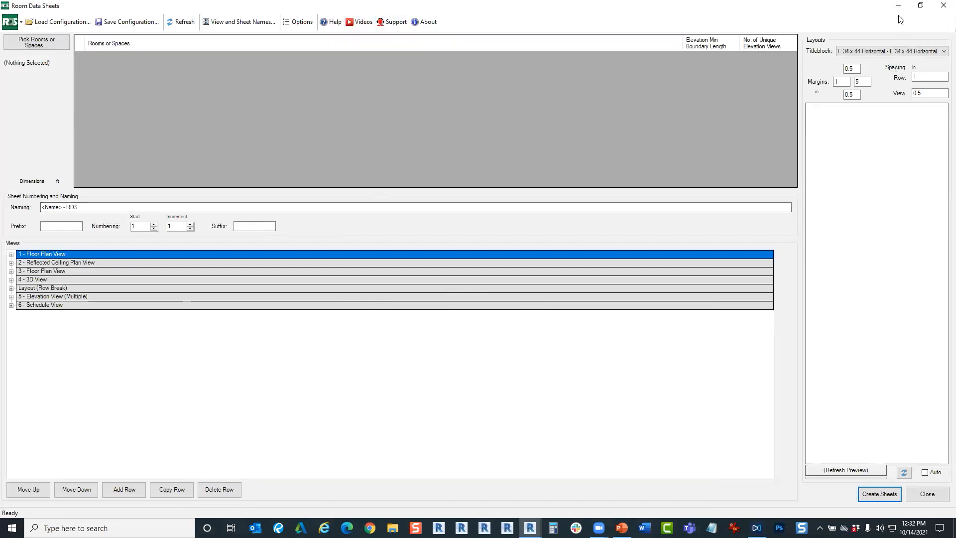
# Pick the SUPPORT 104 room in the 01 - Code Plan view as the Room Data Sheets room and return to the Room Data Sheets window.
pyautogui.click(921, 7)
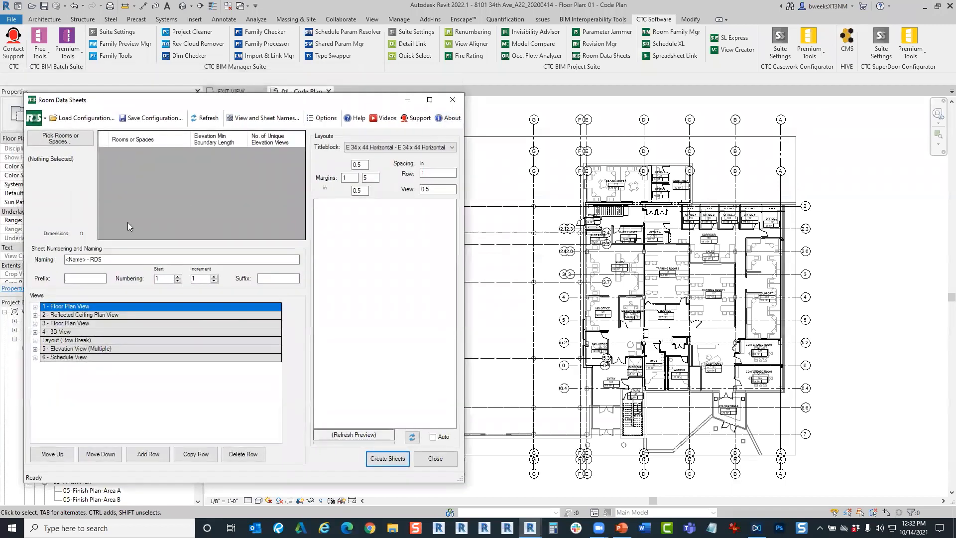
pyautogui.click(63, 140)
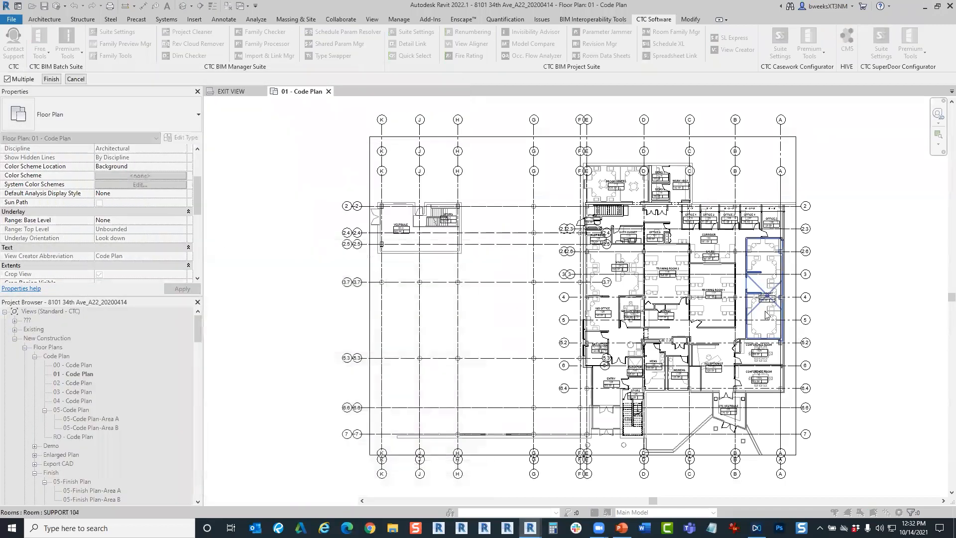
pyautogui.scroll(4, 768, 295)
pyautogui.click(778, 287)
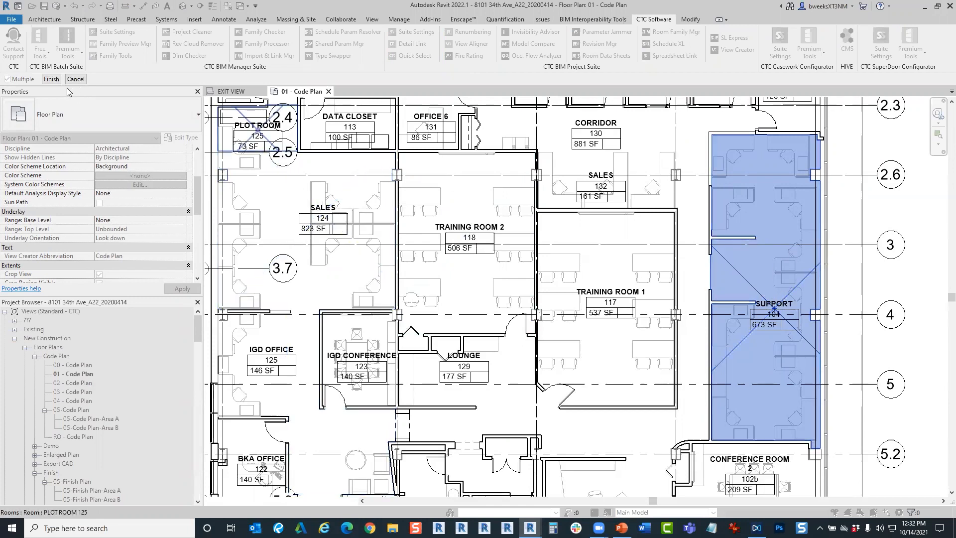
pyautogui.click(51, 79)
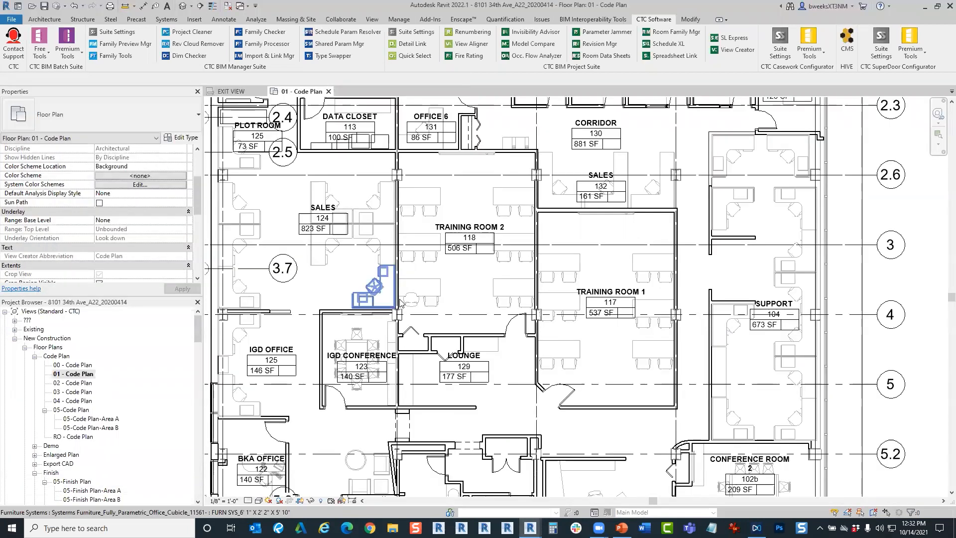
pyautogui.moveTo(530, 528)
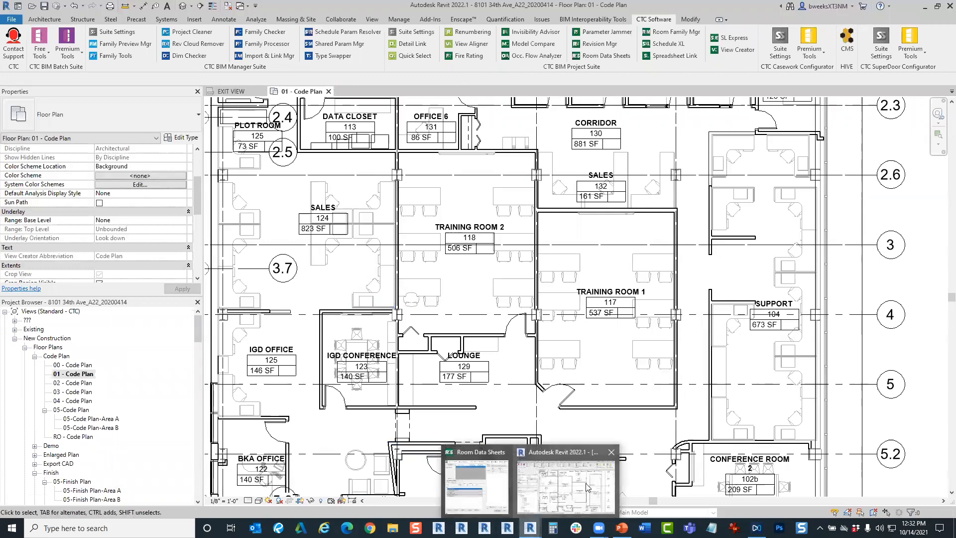
pyautogui.click(477, 478)
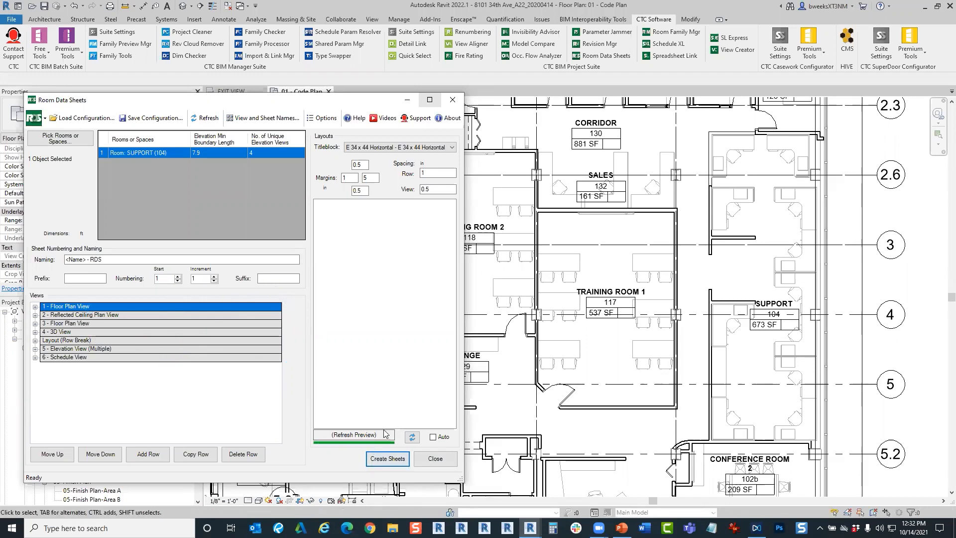
# Refresh the sheet layout preview for the picked room and expand the settings of the first Floor Plan View.
pyautogui.click(429, 100)
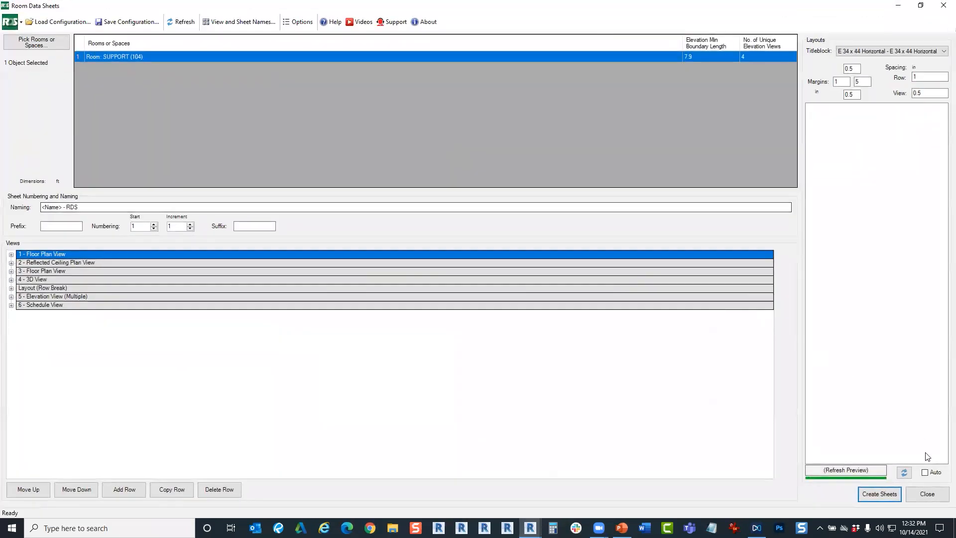
pyautogui.click(903, 472)
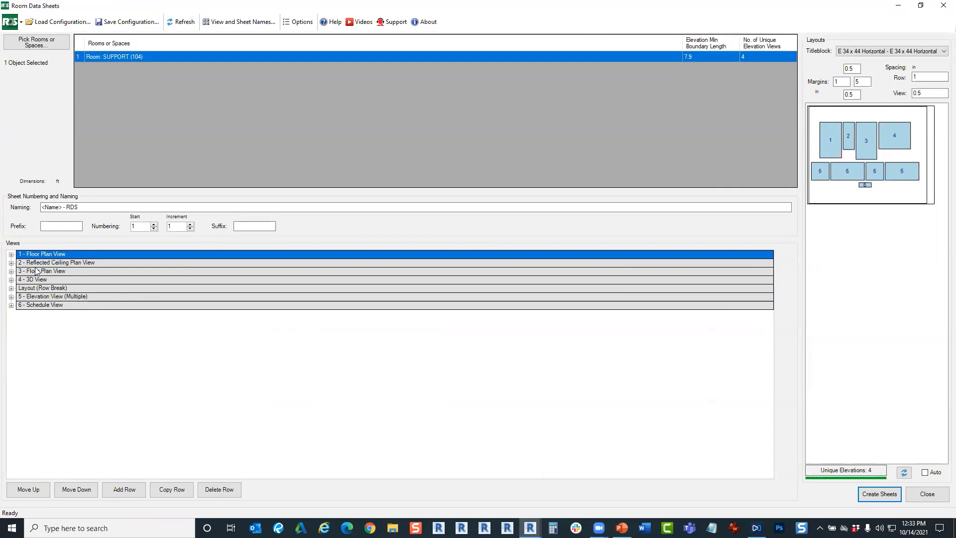
pyautogui.click(10, 255)
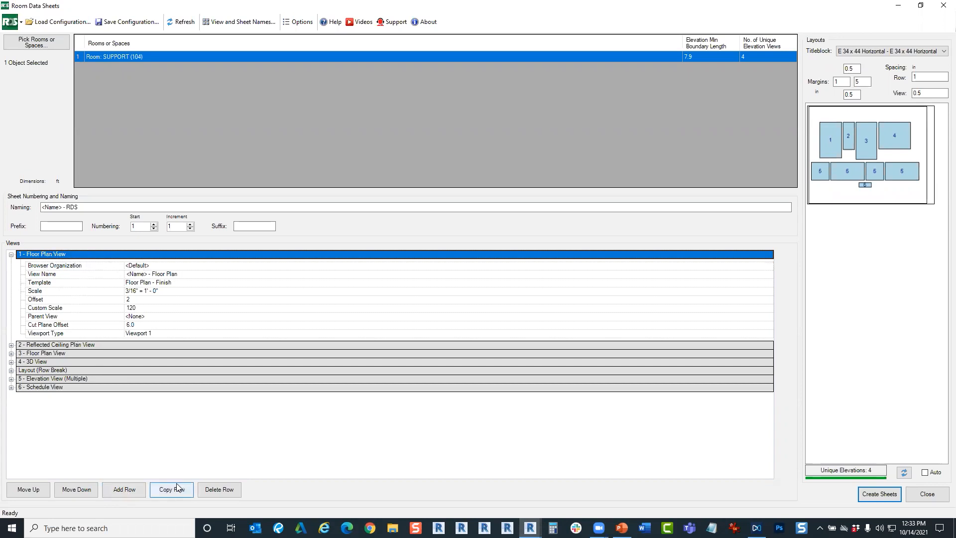
# Delete the first Floor Plan View row and add a new Floor Plan row to the views list.
pyautogui.click(221, 490)
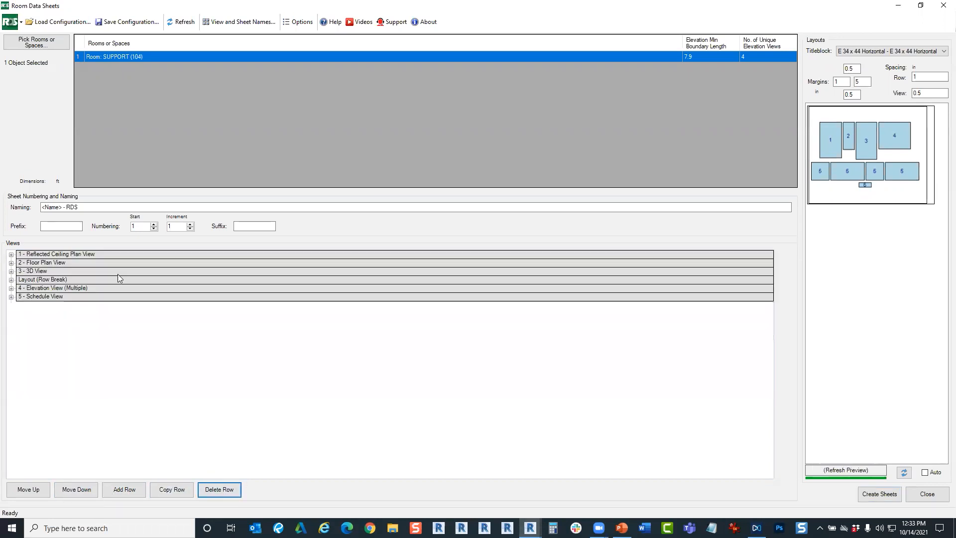
pyautogui.click(124, 488)
pyautogui.click(157, 445)
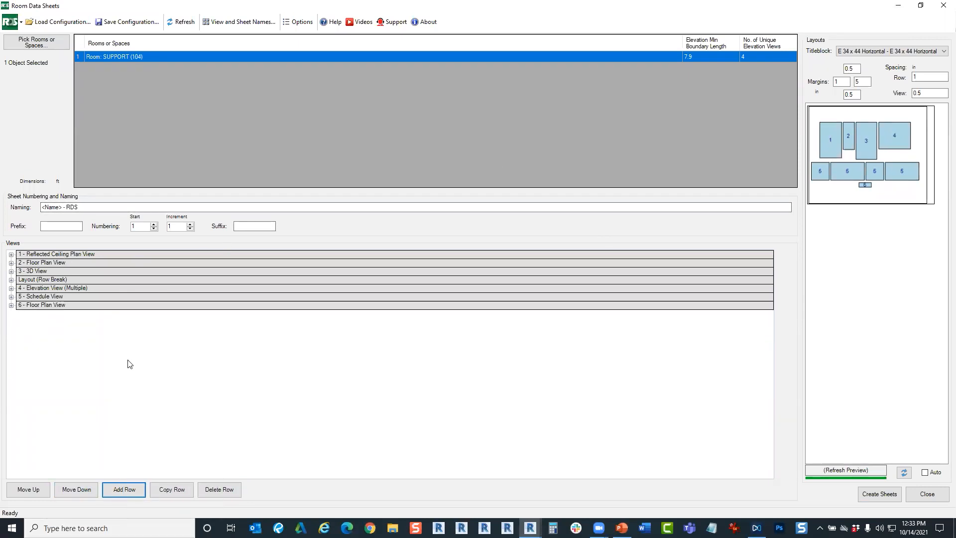
# Move the last floor plan view, the one with the custom scale, up to first place in the view list.
pyautogui.click(11, 305)
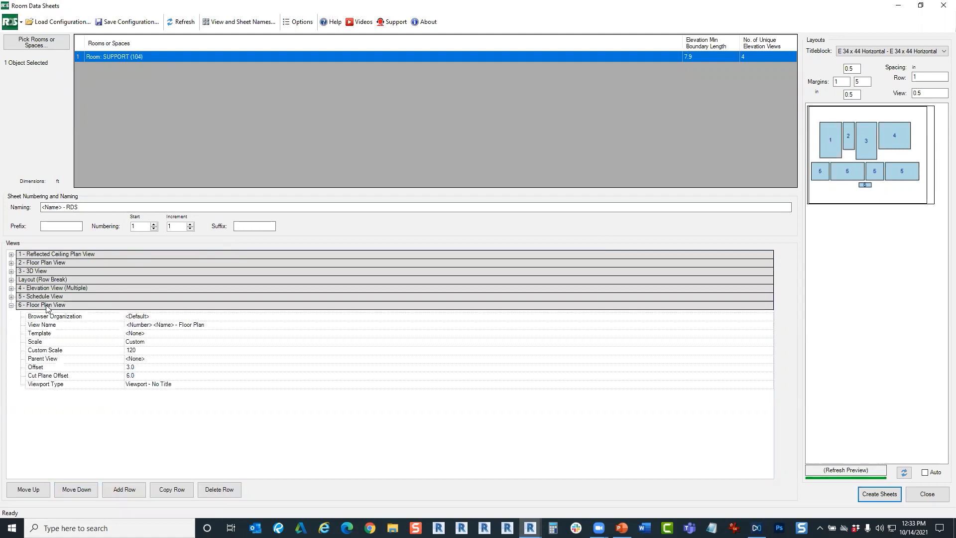
pyautogui.click(49, 306)
pyautogui.click(28, 488)
pyautogui.click(28, 489)
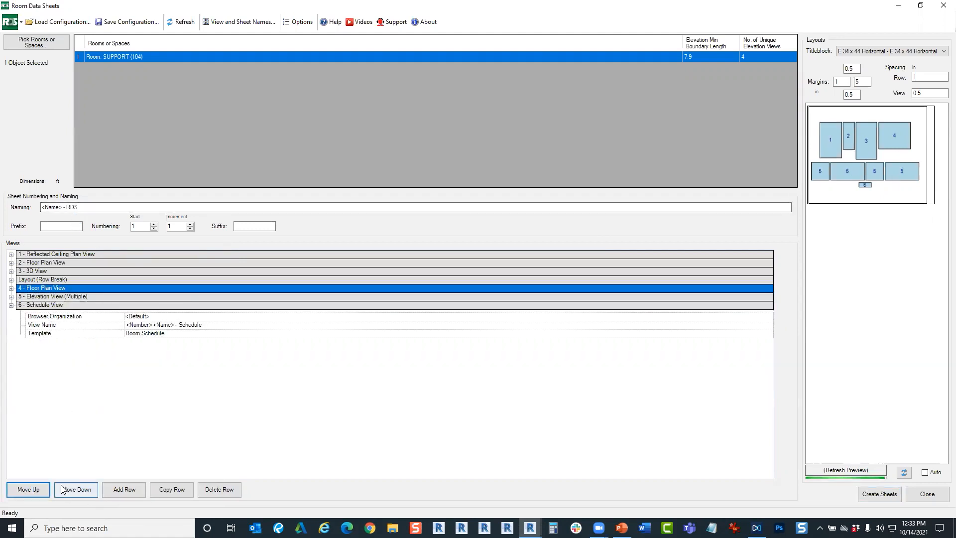
pyautogui.click(29, 489)
pyautogui.click(28, 489)
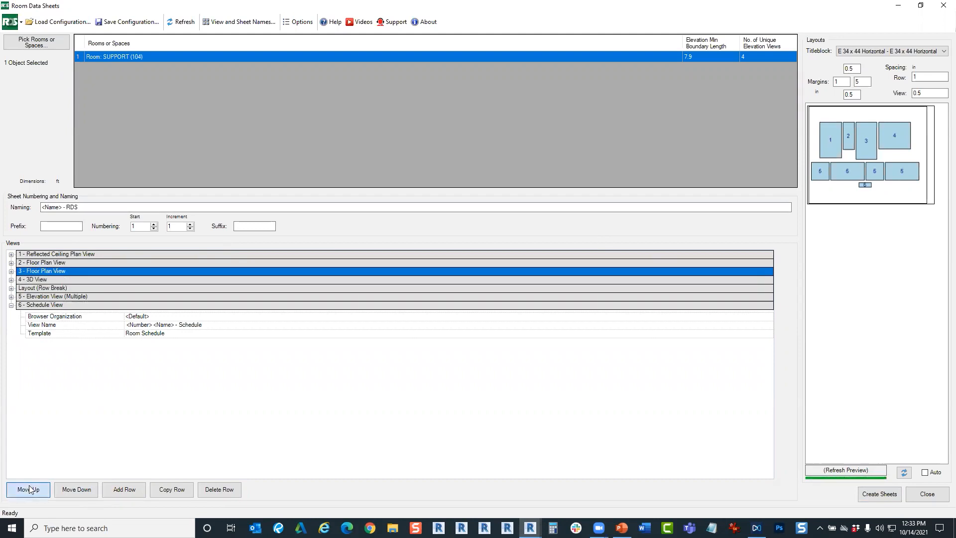
pyautogui.click(28, 490)
pyautogui.click(28, 490)
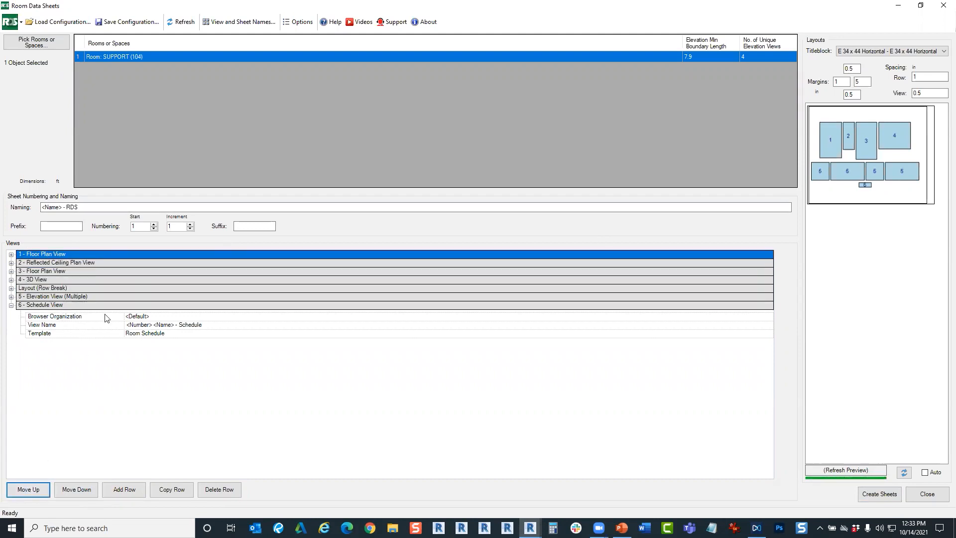
# Expand the first three views and examine the first floor plan view's browser organization choices and view name.
pyautogui.click(11, 254)
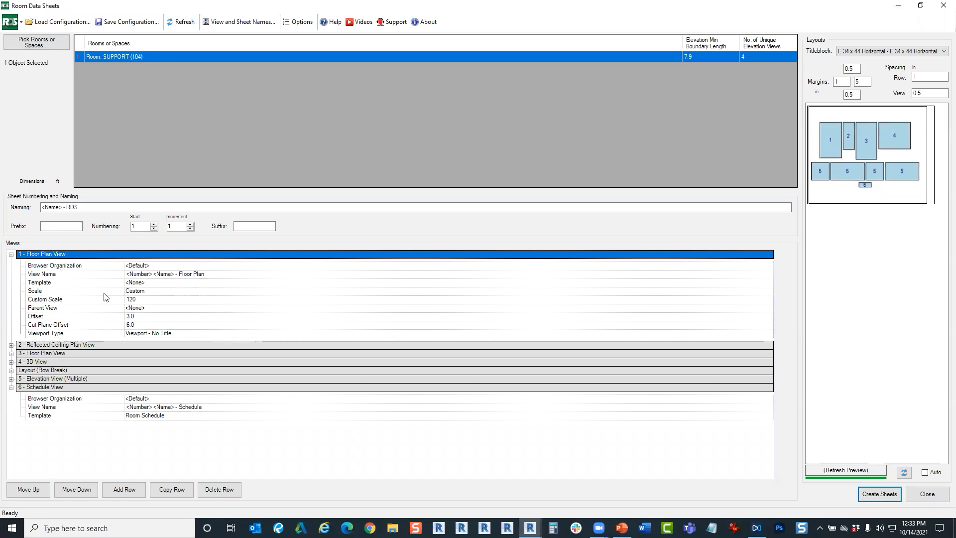
pyautogui.click(11, 345)
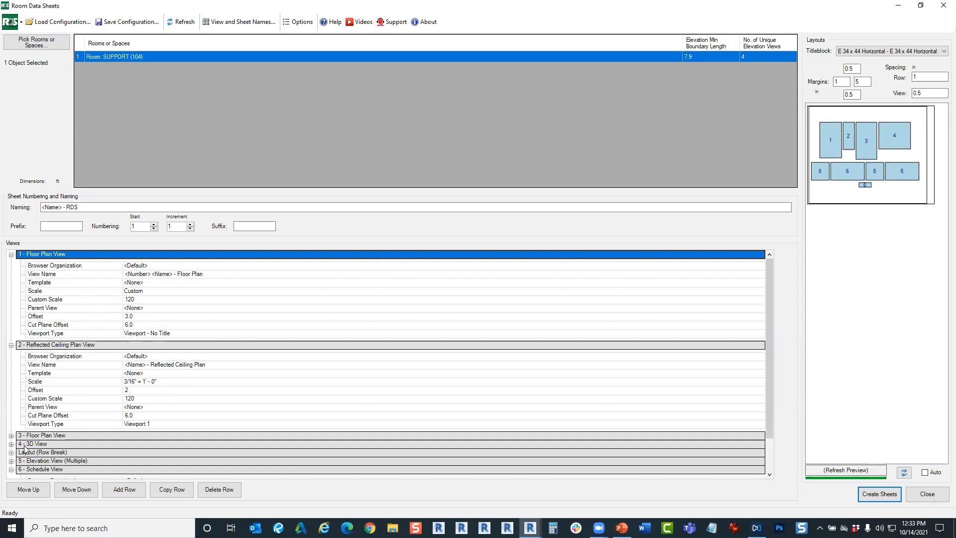
pyautogui.click(11, 435)
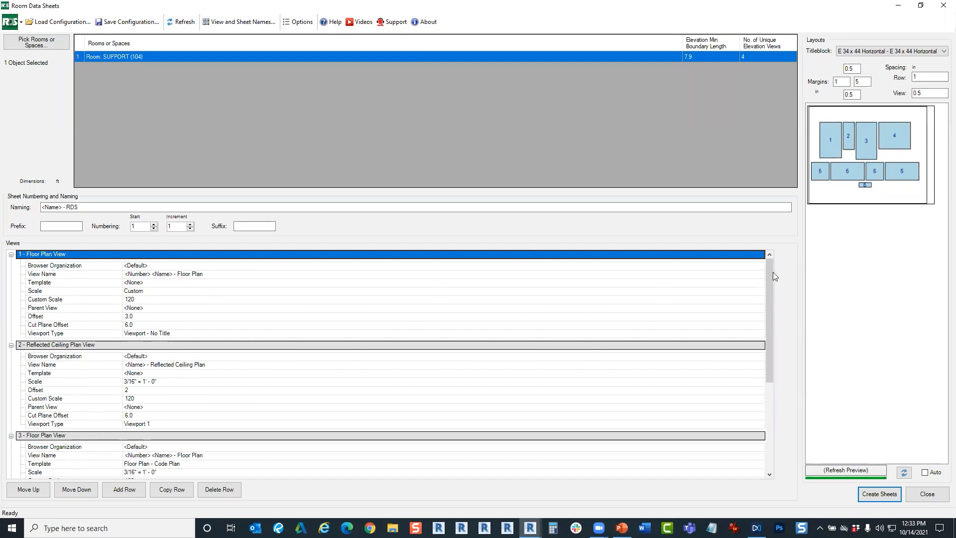
pyautogui.click(762, 266)
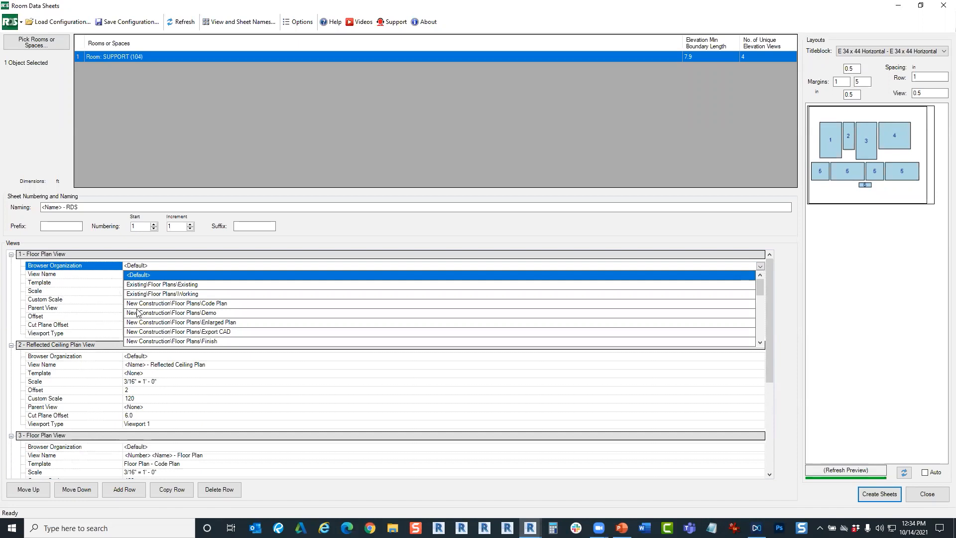
pyautogui.click(145, 252)
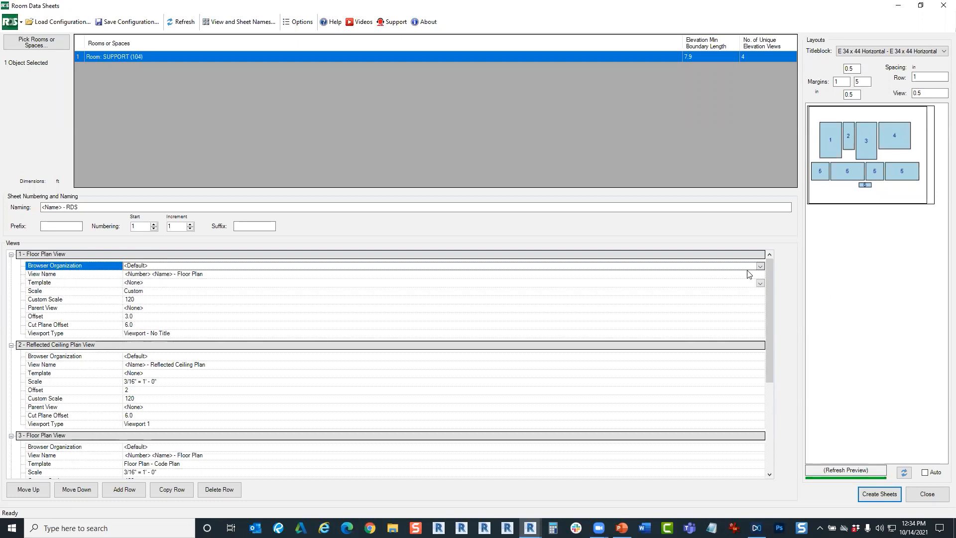
pyautogui.click(165, 275)
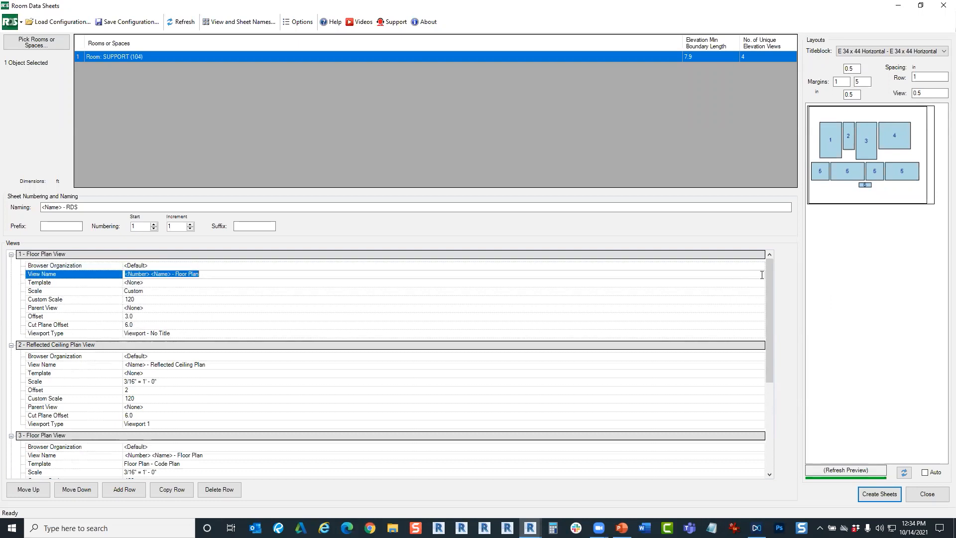
pyautogui.click(212, 275)
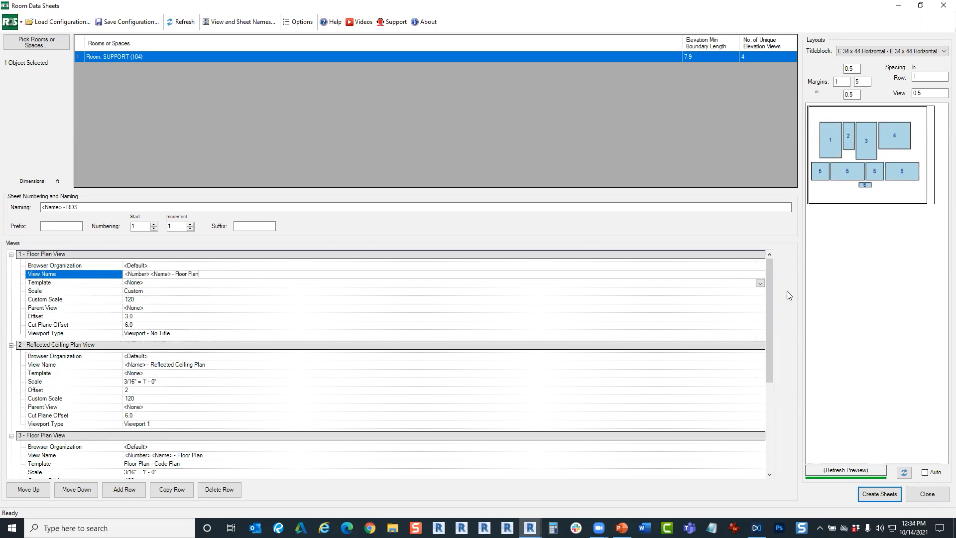
# Set the first floor plan view's template to Architectural Plan.
pyautogui.click(761, 283)
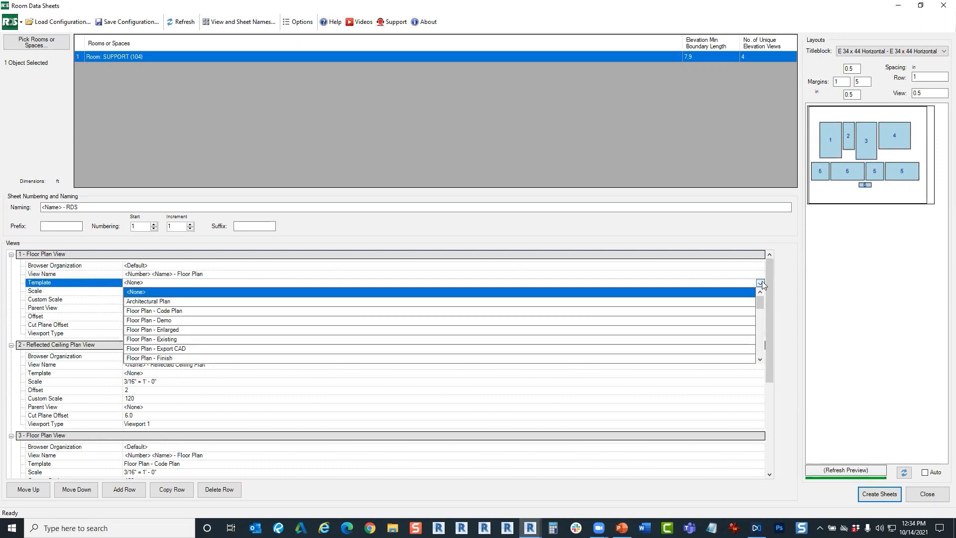
pyautogui.click(154, 302)
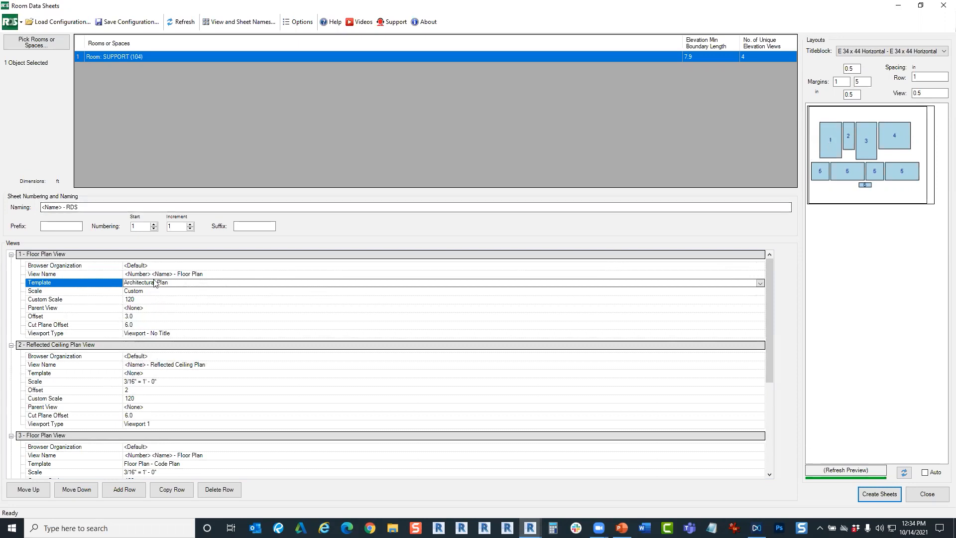
pyautogui.click(761, 283)
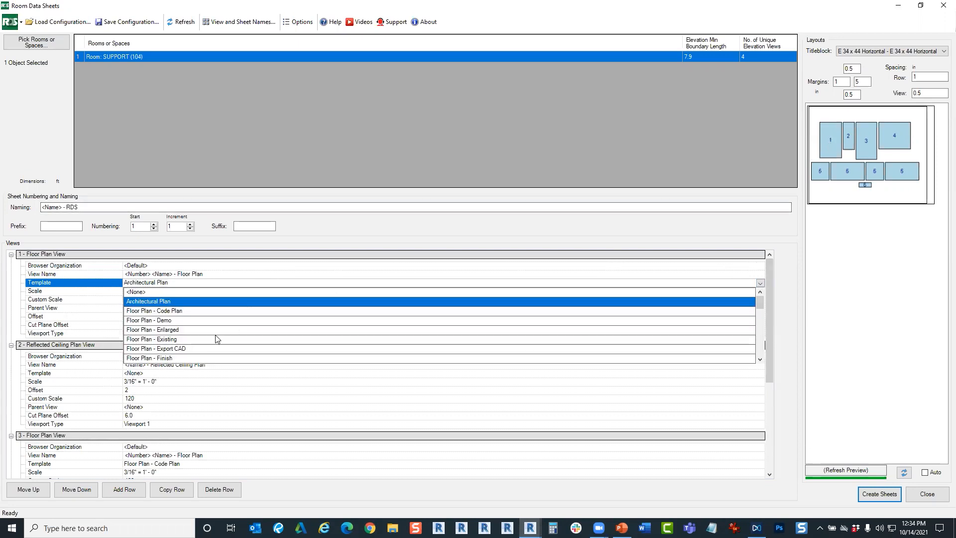
pyautogui.click(167, 302)
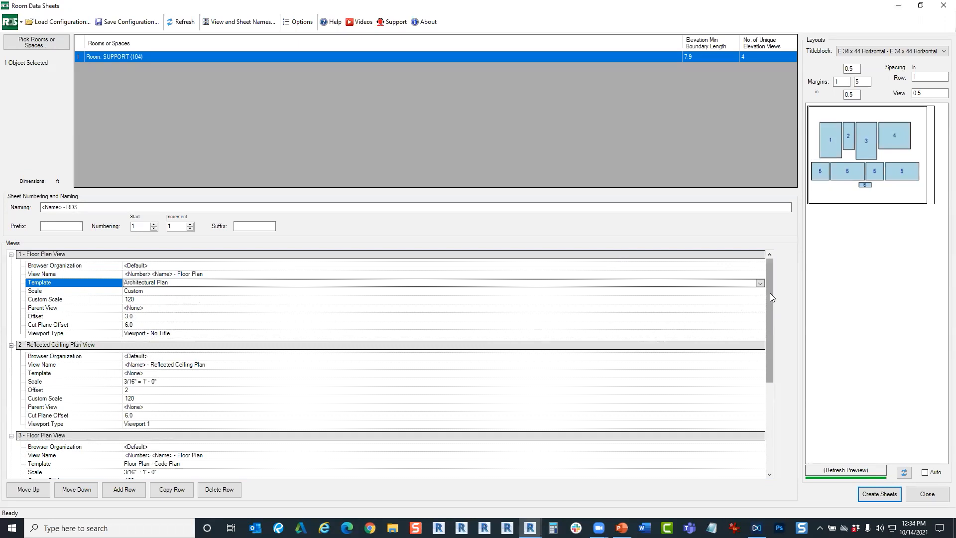
pyautogui.click(761, 283)
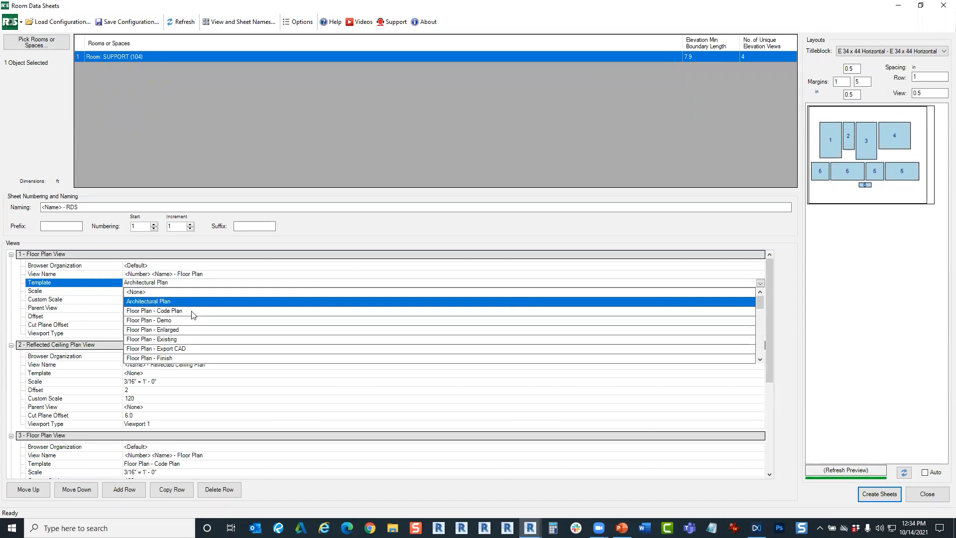
pyautogui.click(95, 286)
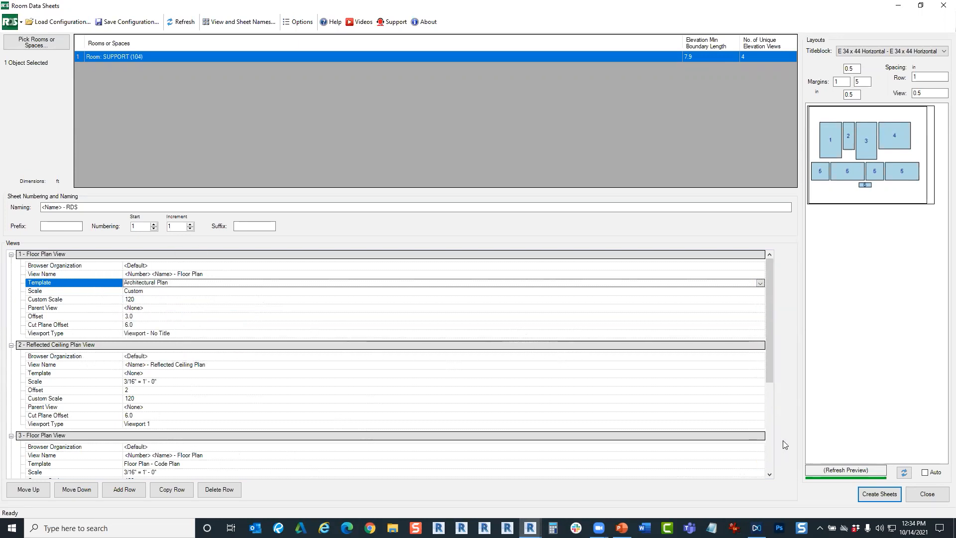
# Move the Code Plan floor plan view above the reflected ceiling plan view and expand its settings.
pyautogui.click(767, 380)
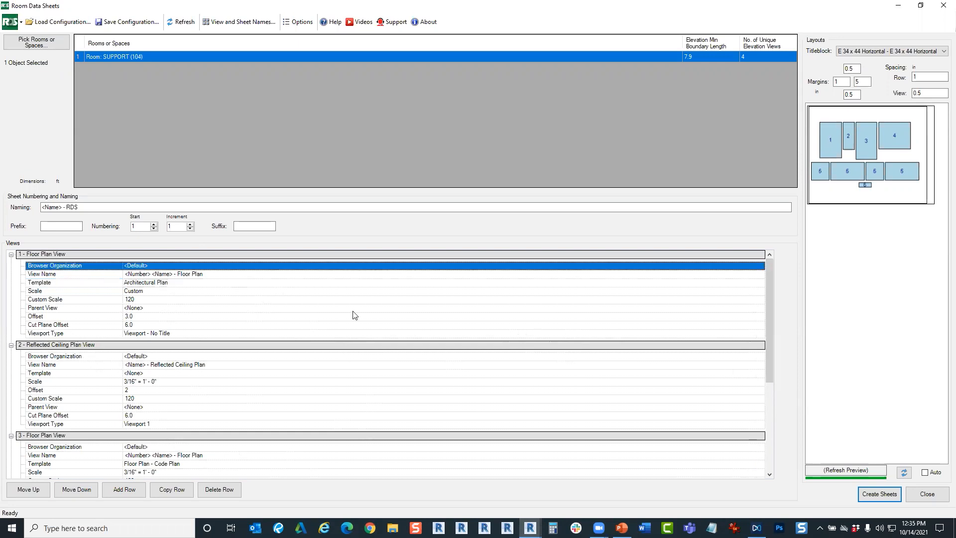
pyautogui.click(11, 346)
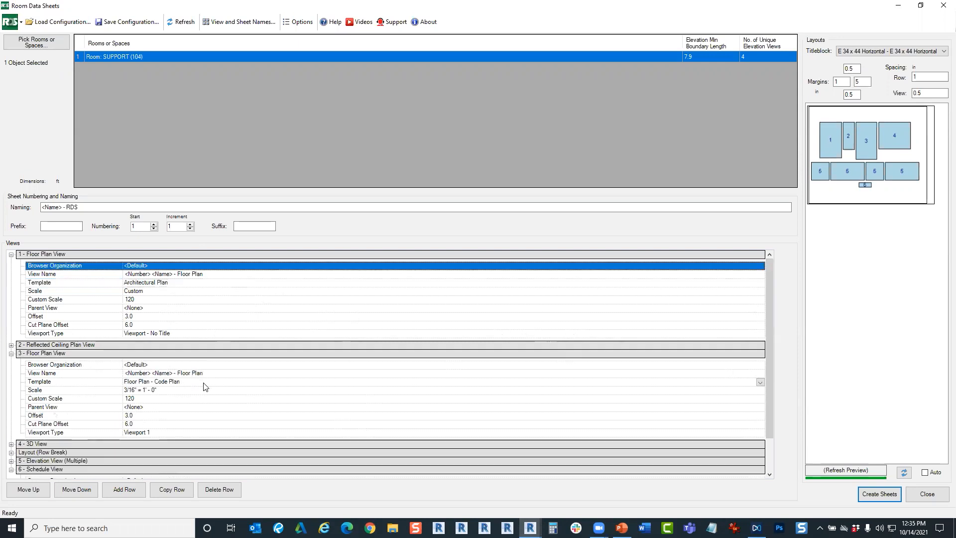
pyautogui.click(177, 382)
pyautogui.click(109, 378)
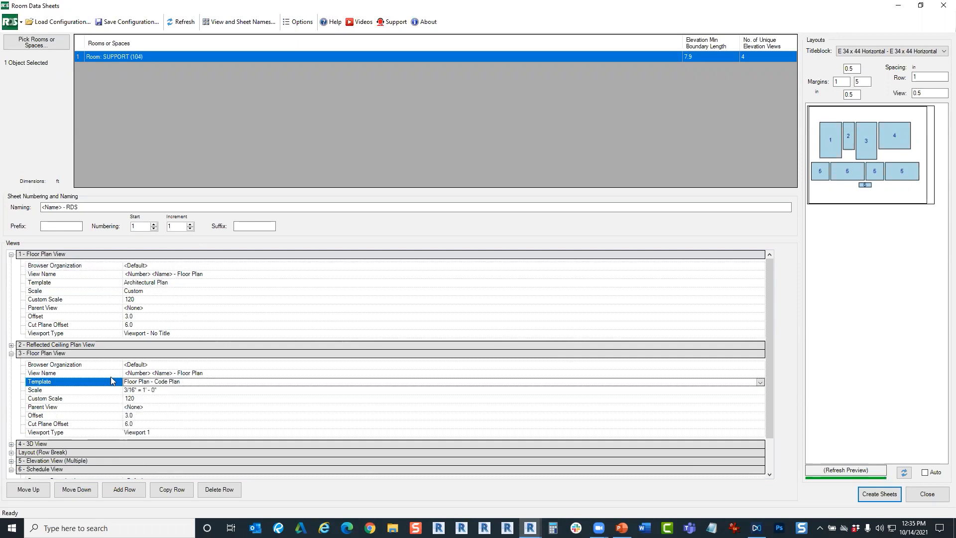
pyautogui.click(84, 354)
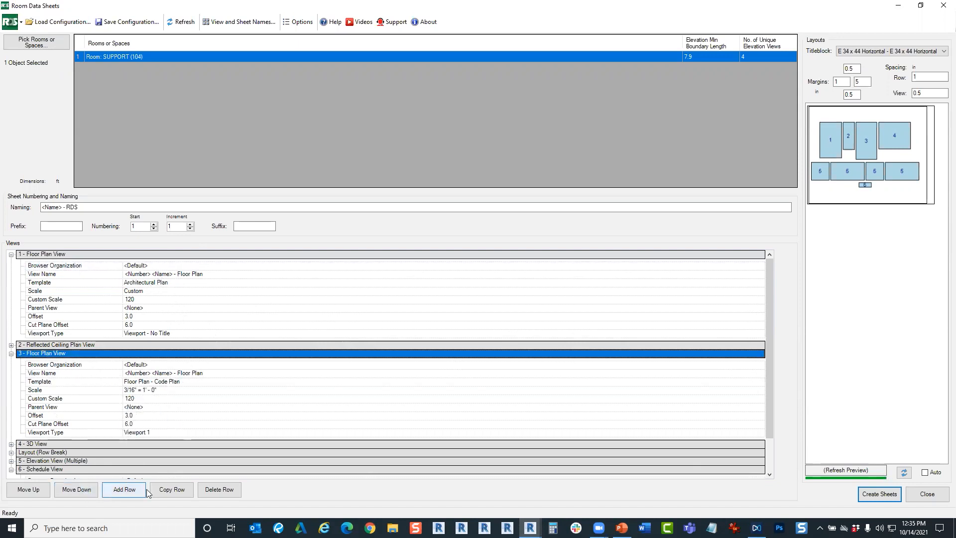
pyautogui.click(23, 492)
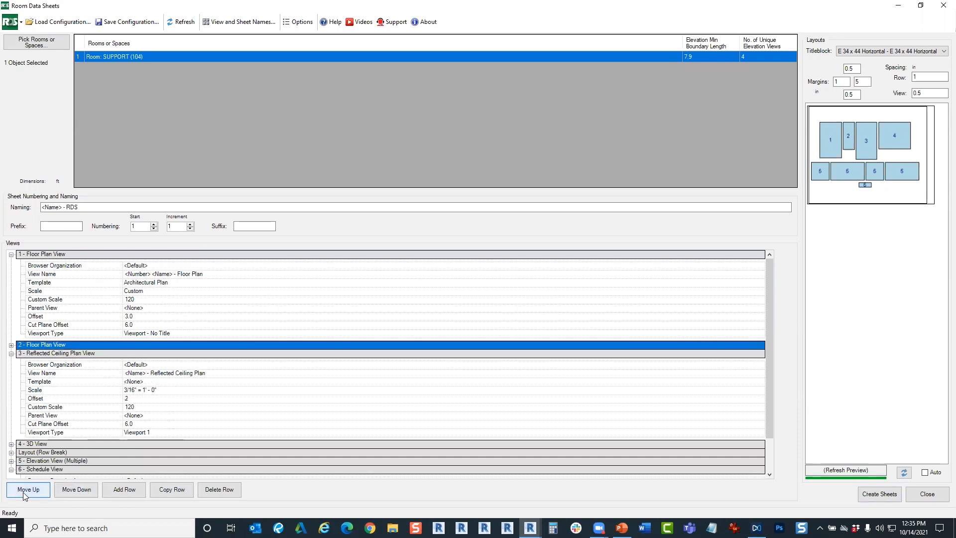
pyautogui.click(11, 346)
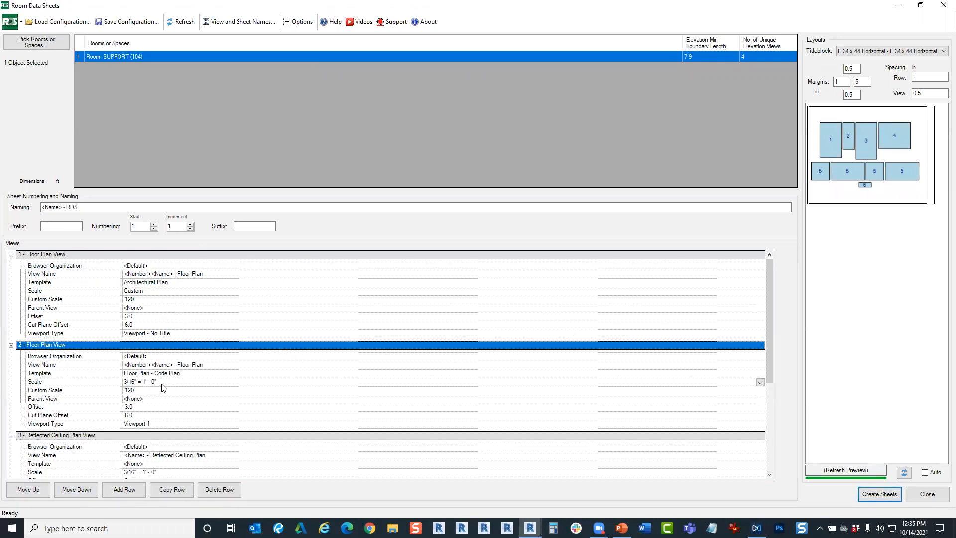
# Set the first floor plan view's scale to 3/16" = 1' - 0" and refresh the sheet layout preview.
pyautogui.click(227, 293)
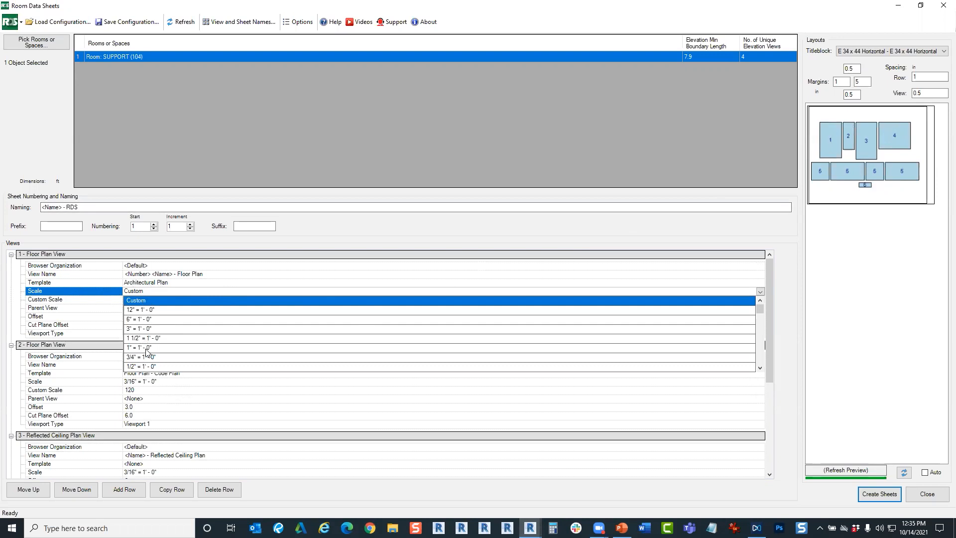
pyautogui.scroll(-2, 163, 359)
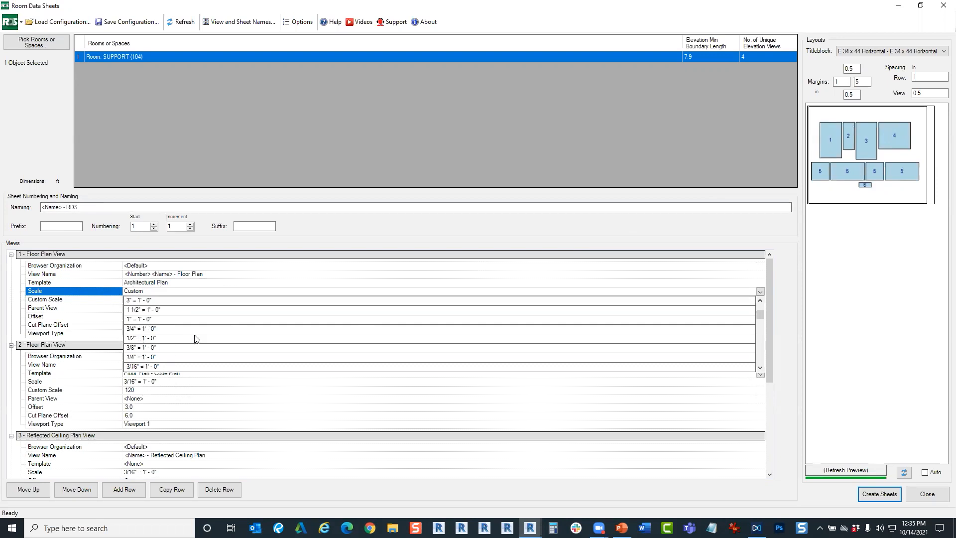
pyautogui.click(169, 338)
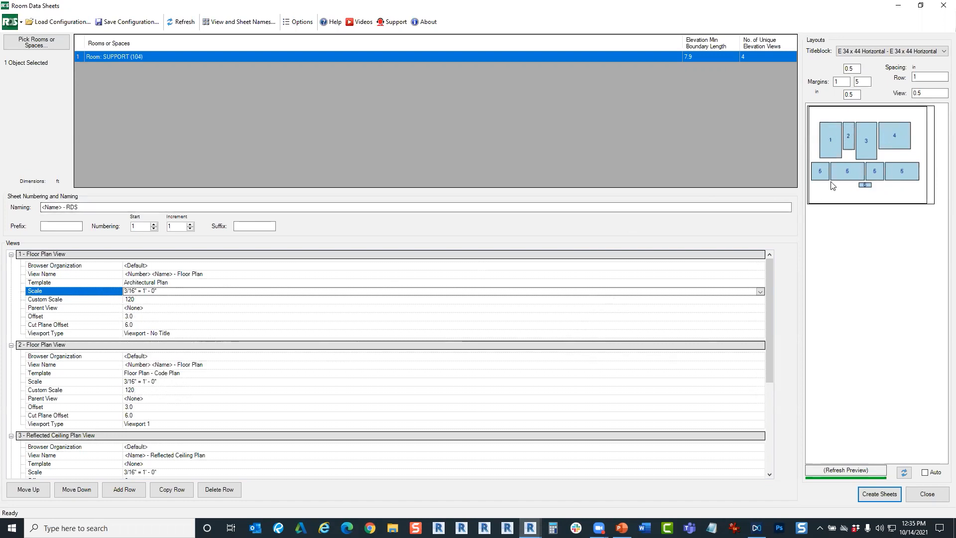
pyautogui.click(904, 472)
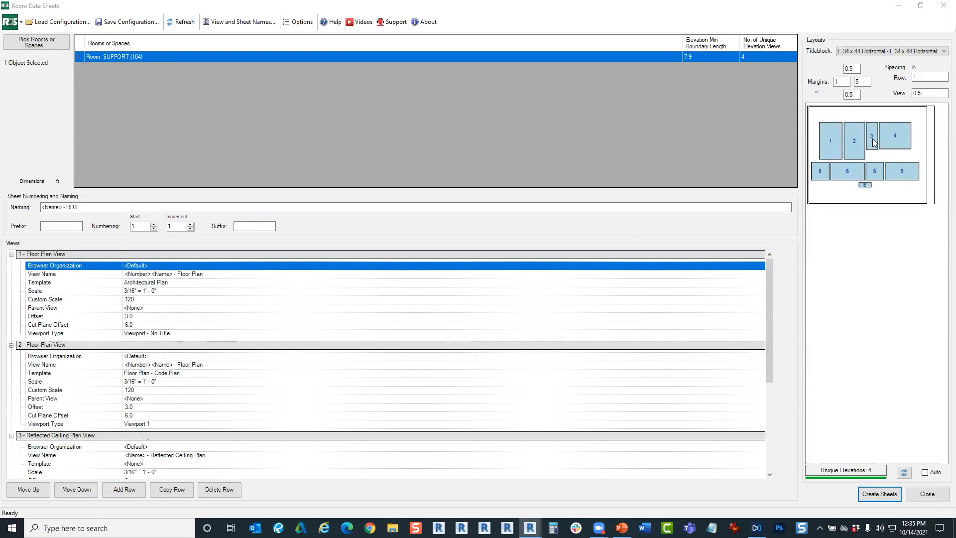
# Collapse the reflected ceiling plan view and delete it from the view list.
pyautogui.scroll(-5, 249, 433)
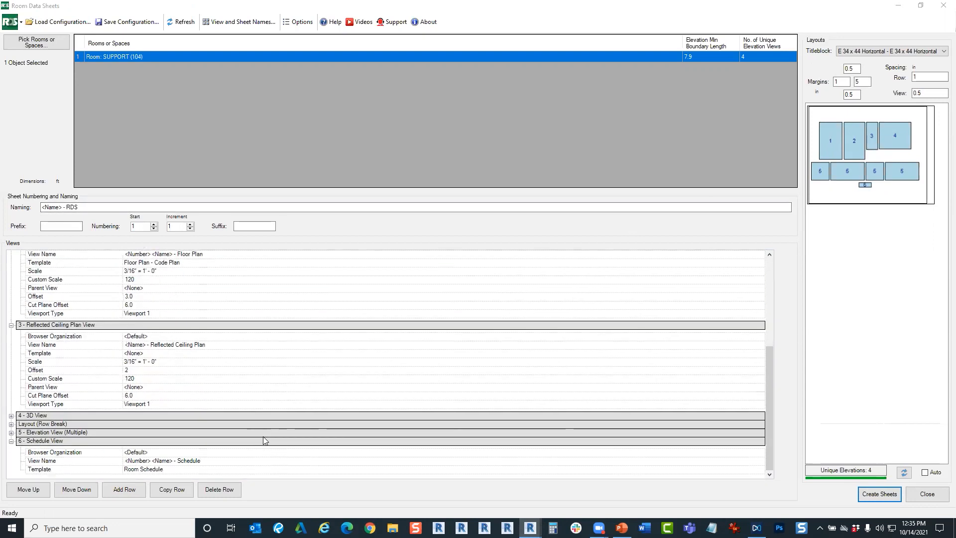
pyautogui.scroll(4, 140, 401)
pyautogui.scroll(-2, 47, 413)
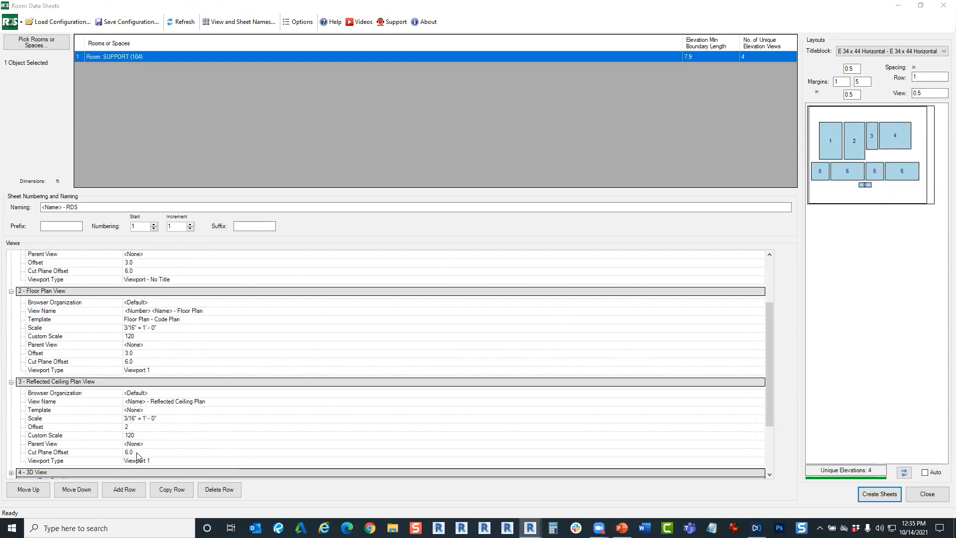
pyautogui.click(11, 382)
pyautogui.click(56, 407)
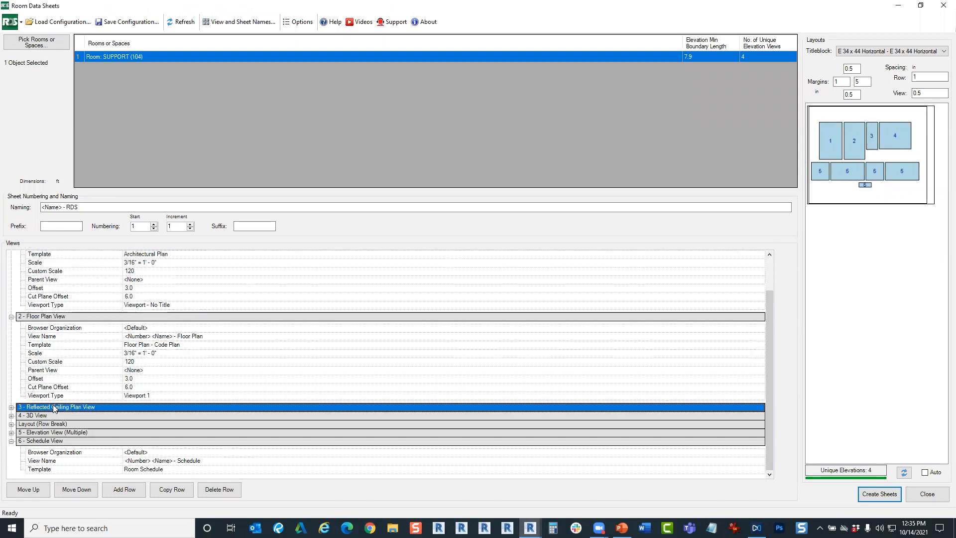
pyautogui.click(218, 491)
# Add a new reflected ceiling plan view to the view list and expand its settings.
pyautogui.click(127, 492)
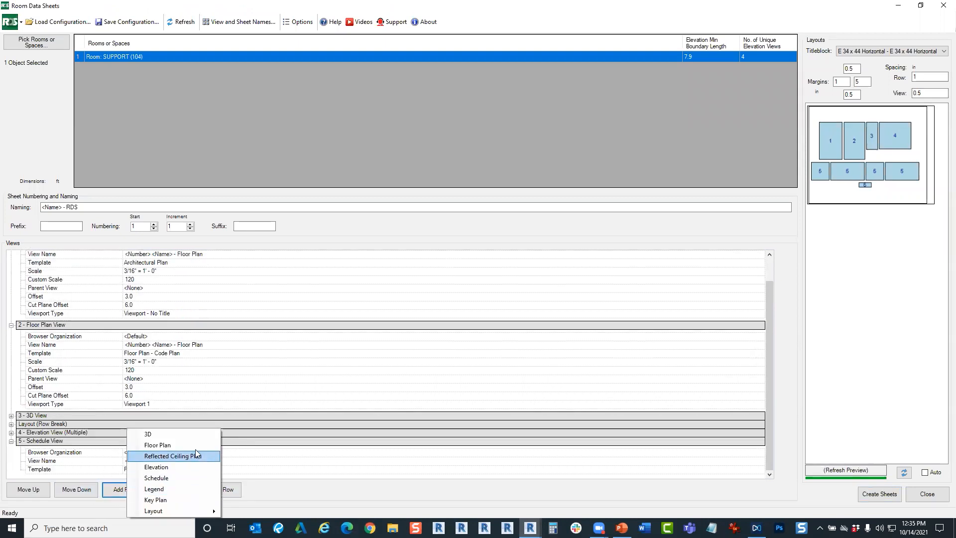
pyautogui.click(195, 454)
pyautogui.scroll(-1, 115, 399)
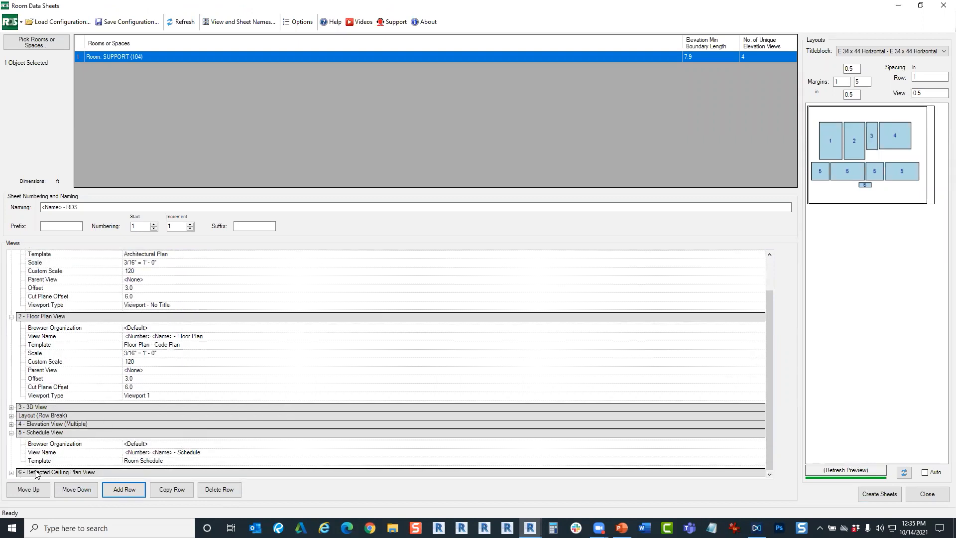
pyautogui.click(11, 472)
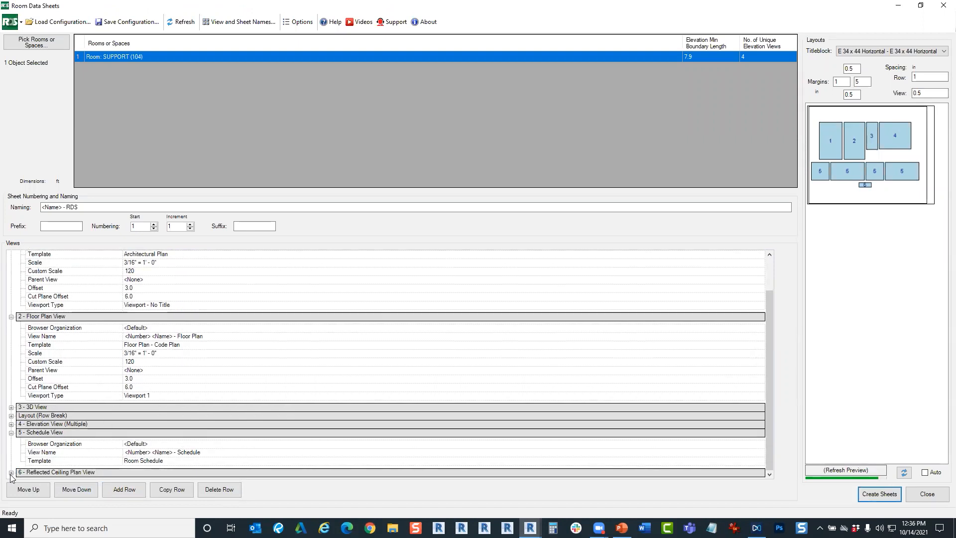
# Move the new reflected ceiling plan view up to just after the 3D view, above the row break.
pyautogui.click(34, 491)
pyautogui.click(47, 471)
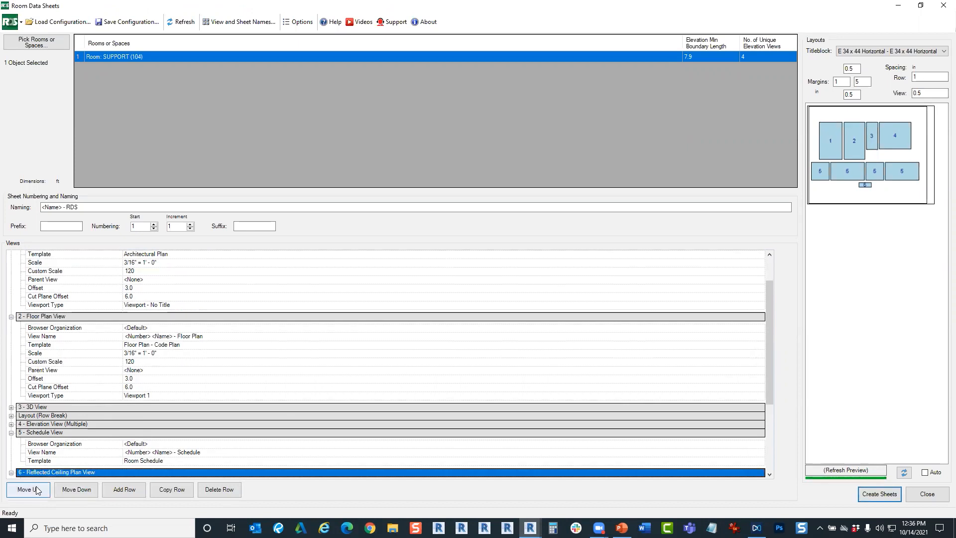
pyautogui.click(35, 490)
pyautogui.click(36, 490)
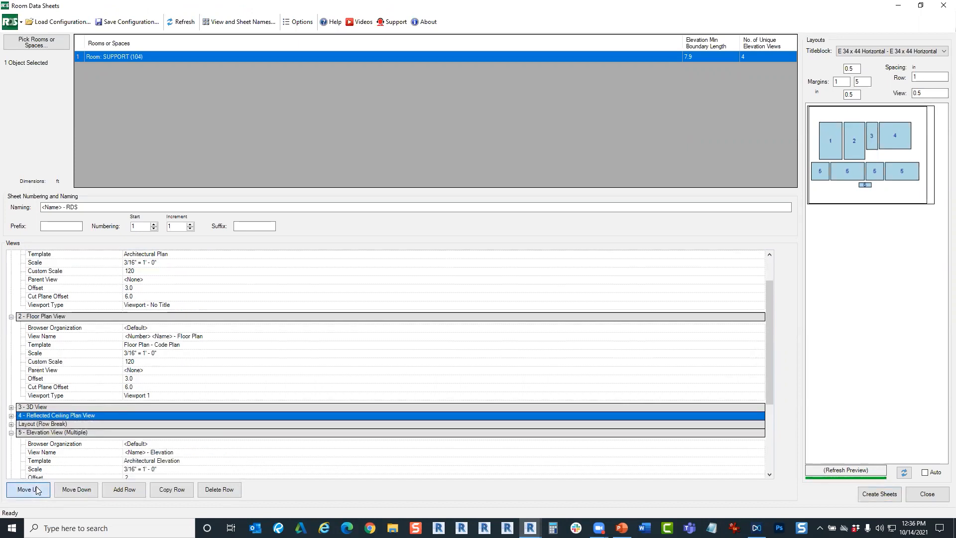
# Move the reflected ceiling plan view above the 3D view and set its template to Architectural Reflected Ceiling Plan.
pyautogui.click(35, 491)
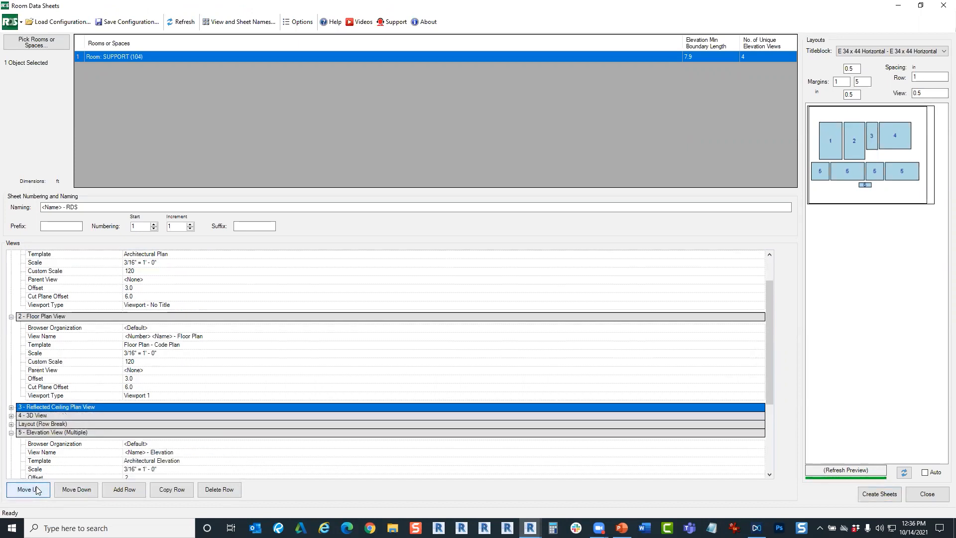
pyautogui.click(10, 407)
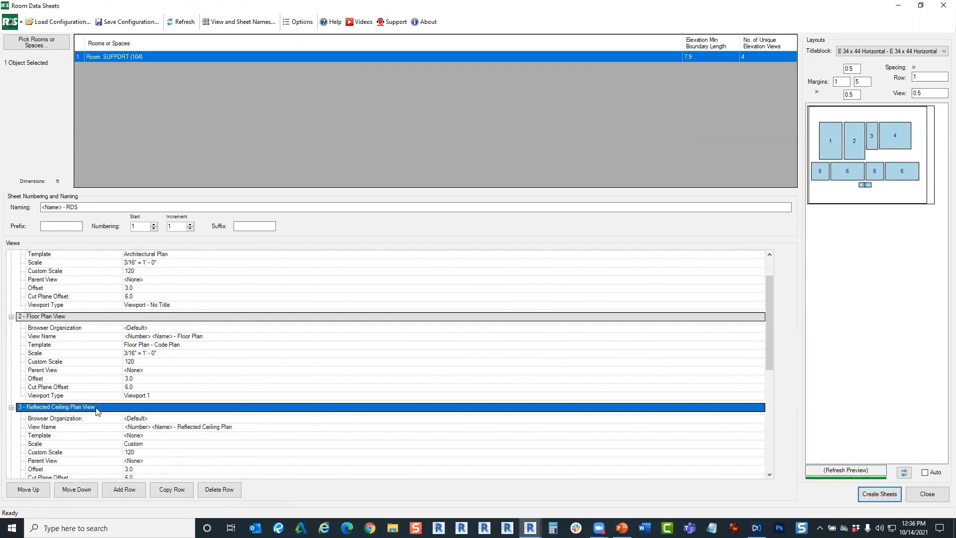
pyautogui.click(760, 436)
pyautogui.click(194, 454)
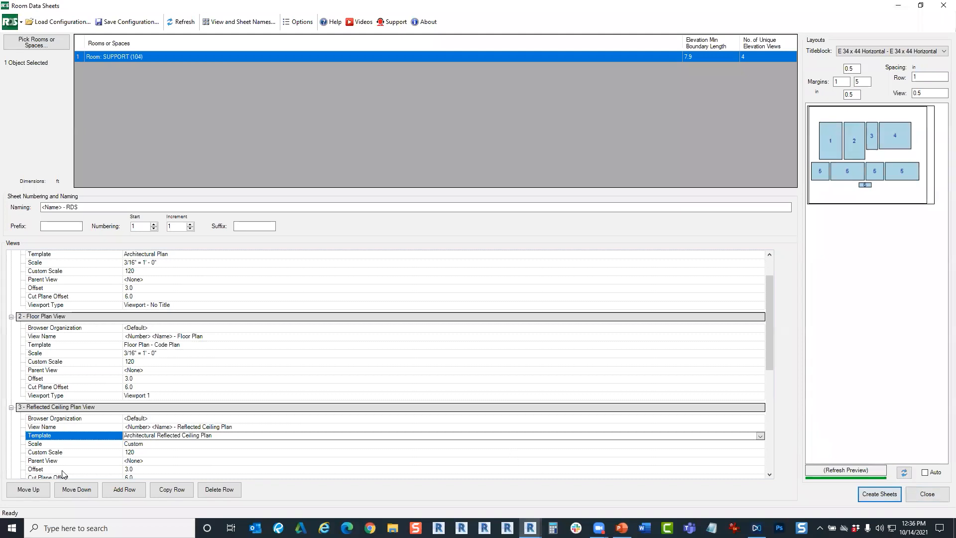
# Set the reflected ceiling plan view's scale to 3/16" = 1' - 0" and refresh the sheet layout preview.
pyautogui.click(760, 444)
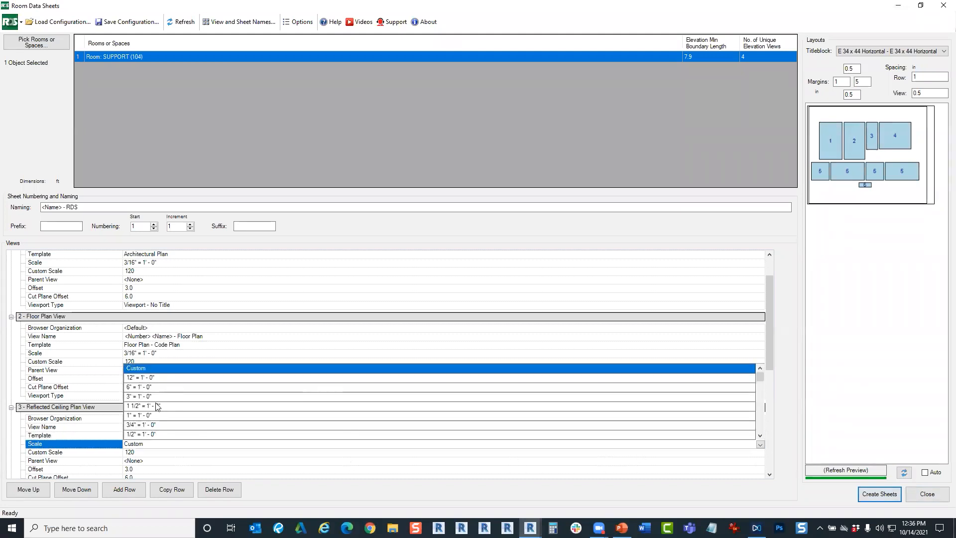
pyautogui.scroll(-1, 153, 425)
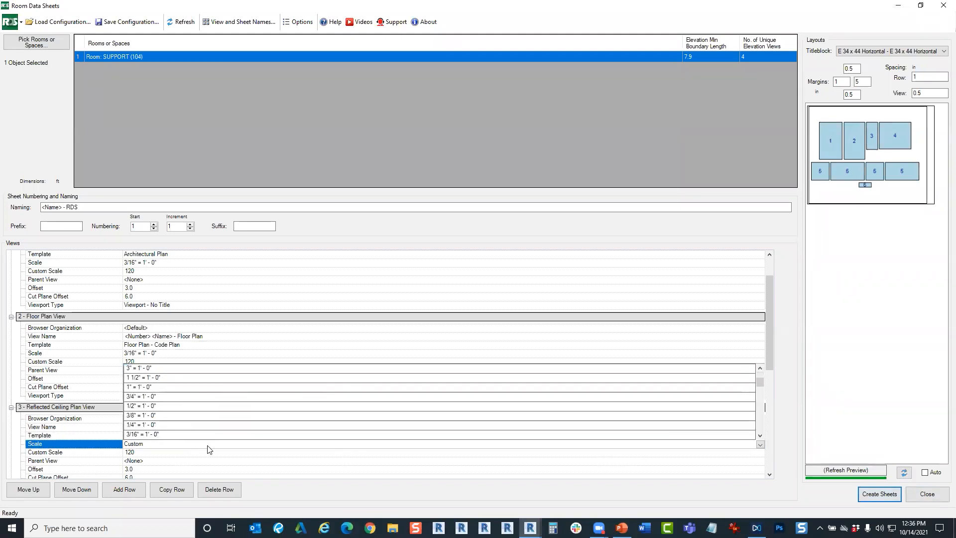
pyautogui.click(172, 435)
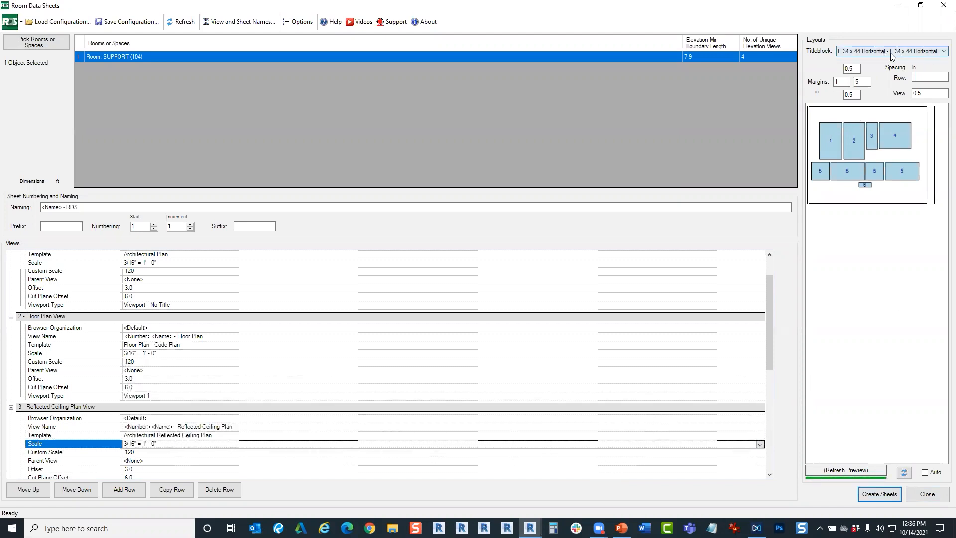
pyautogui.click(904, 473)
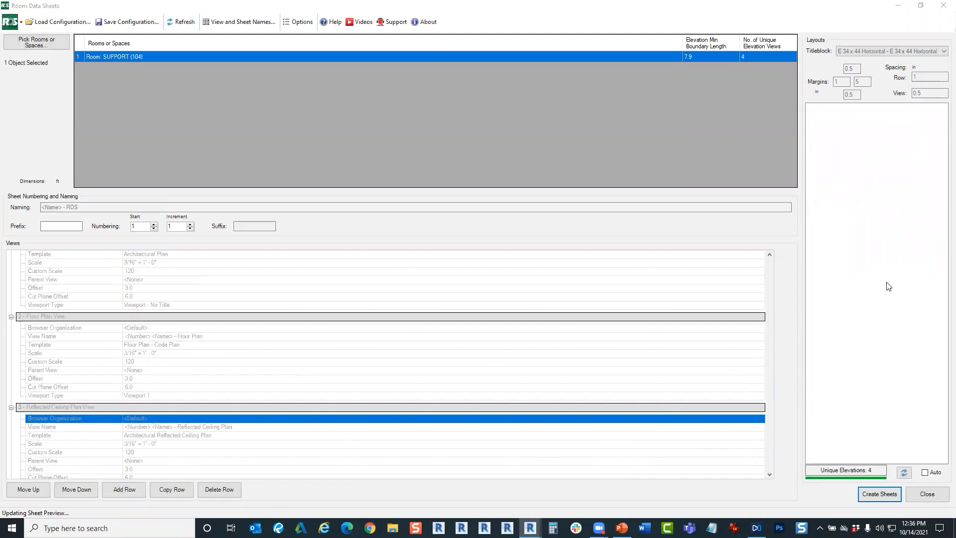
# Change the titleblock to E1 30 x 42 Horizontal and refresh the sheet layout preview.
pyautogui.click(916, 52)
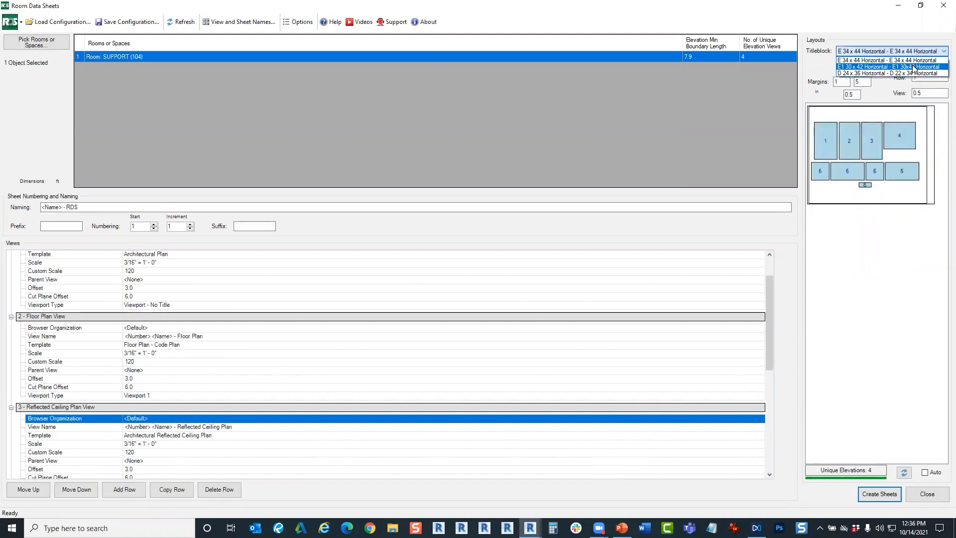
pyautogui.click(866, 66)
pyautogui.click(906, 473)
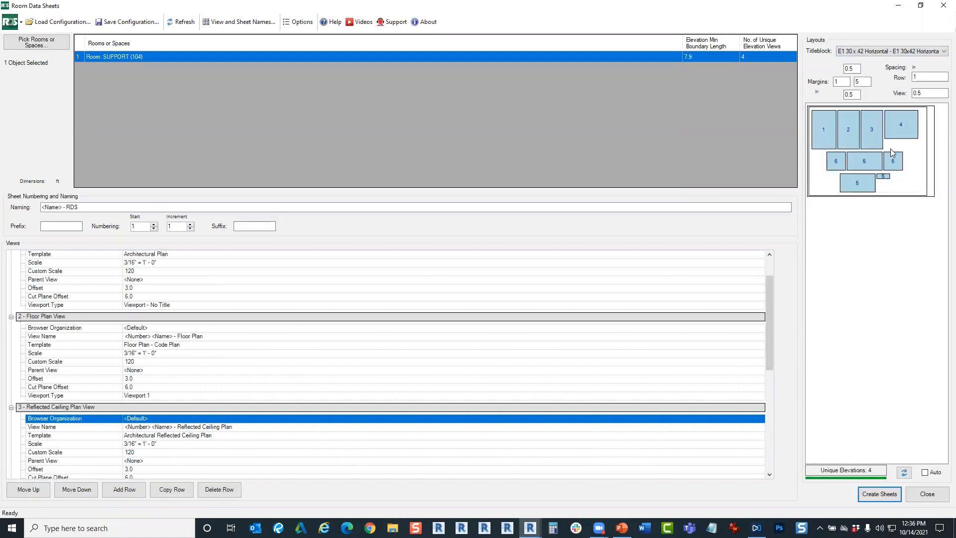
# Try the D 24 x 36 Horizontal titleblock and refresh the sheet layout preview.
pyautogui.click(925, 52)
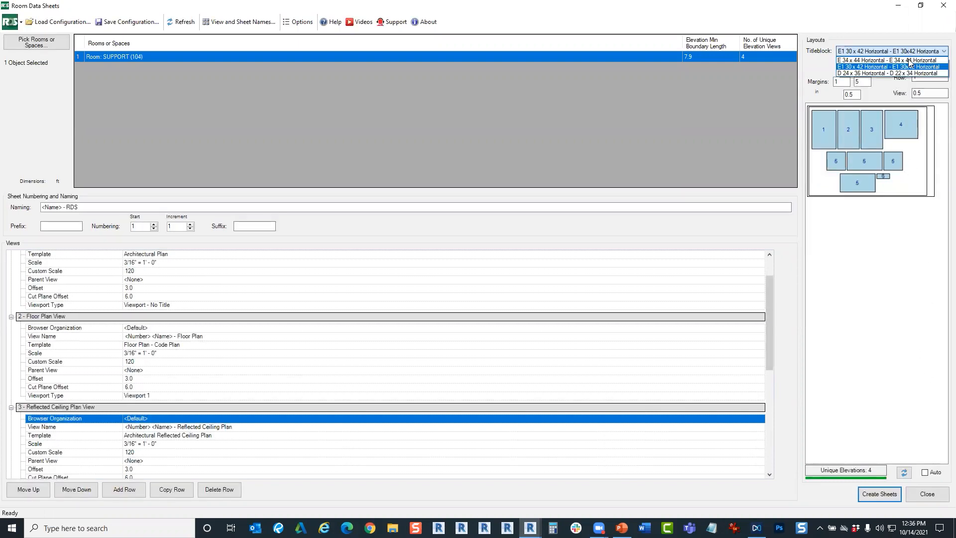
pyautogui.click(904, 70)
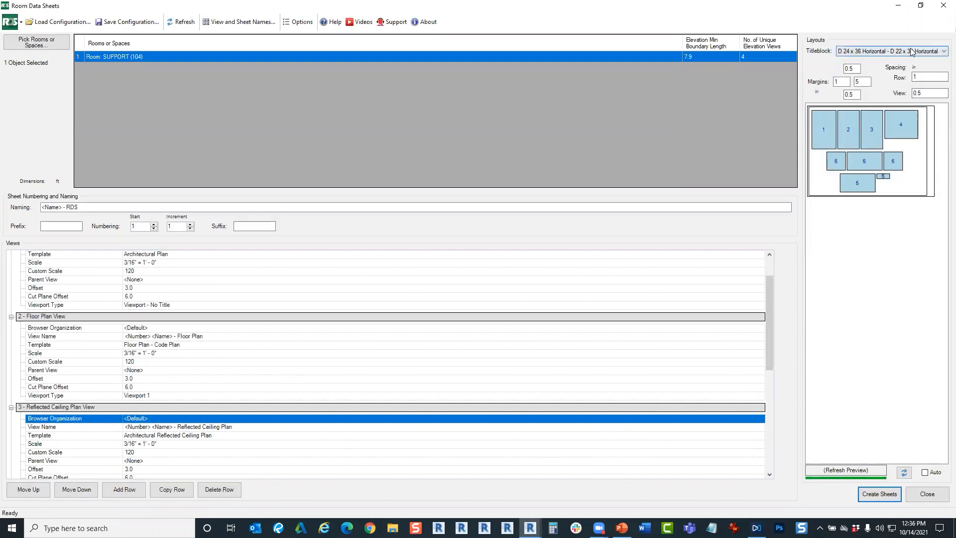
pyautogui.click(904, 472)
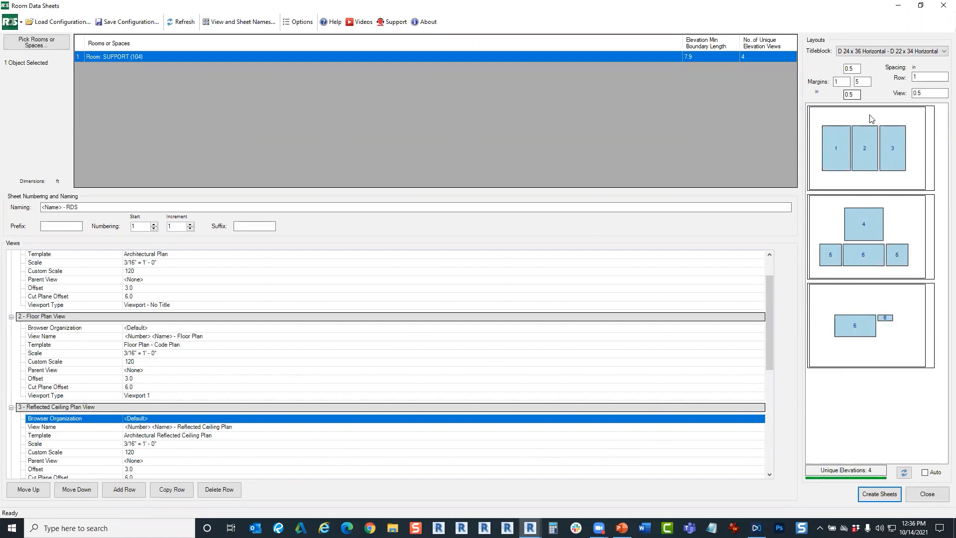
pyautogui.click(887, 51)
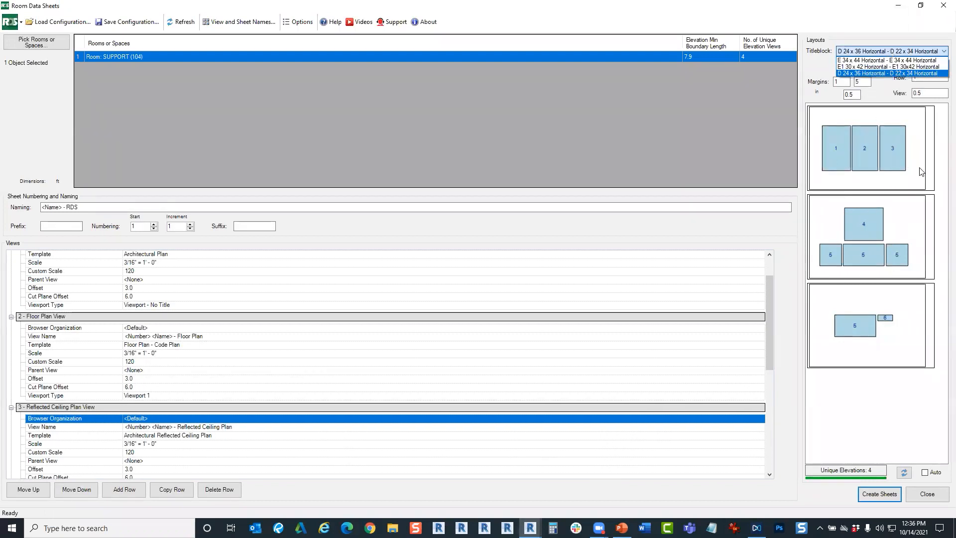
pyautogui.click(934, 273)
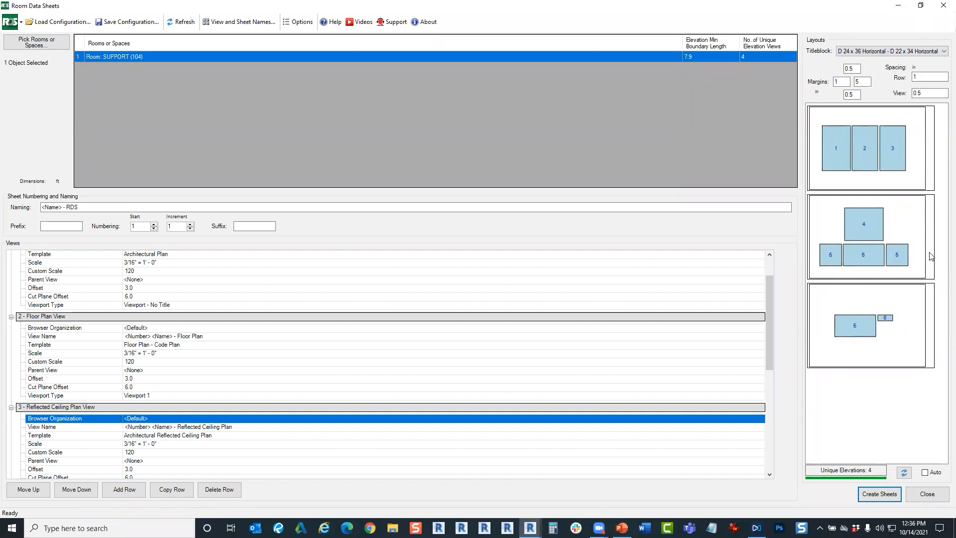
# Examine the first floor plan view's Offset setting and compare it with the SUPPORT room in Revit's 01 - Code Plan view.
pyautogui.scroll(1, 127, 361)
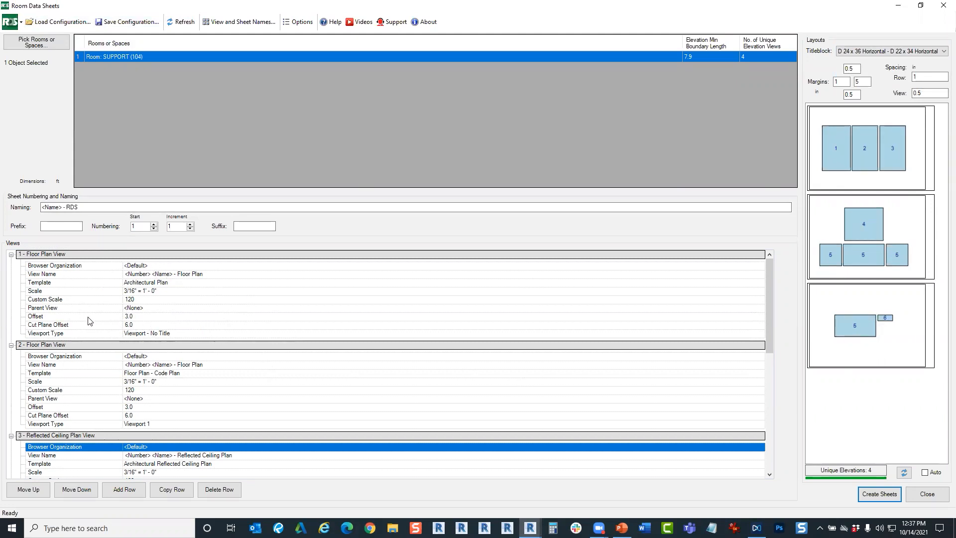
pyautogui.click(147, 324)
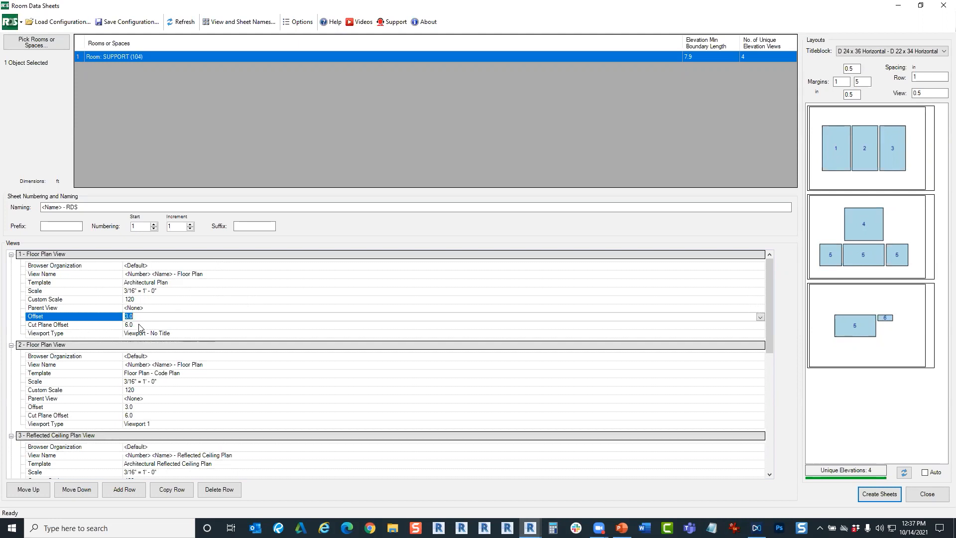
pyautogui.click(139, 325)
pyautogui.click(145, 317)
pyautogui.moveTo(137, 317); pyautogui.dragTo(106, 318)
pyautogui.click(898, 6)
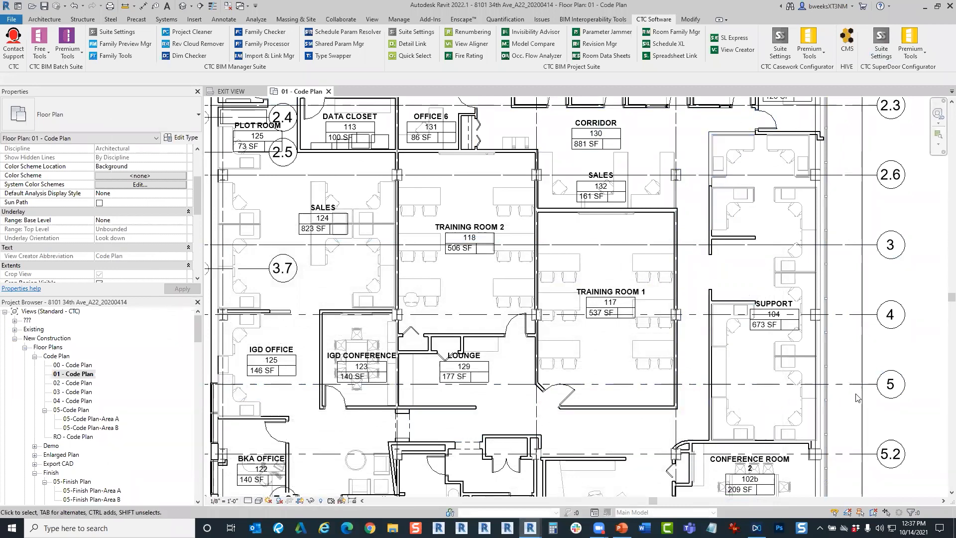
pyautogui.moveTo(531, 527)
pyautogui.click(477, 485)
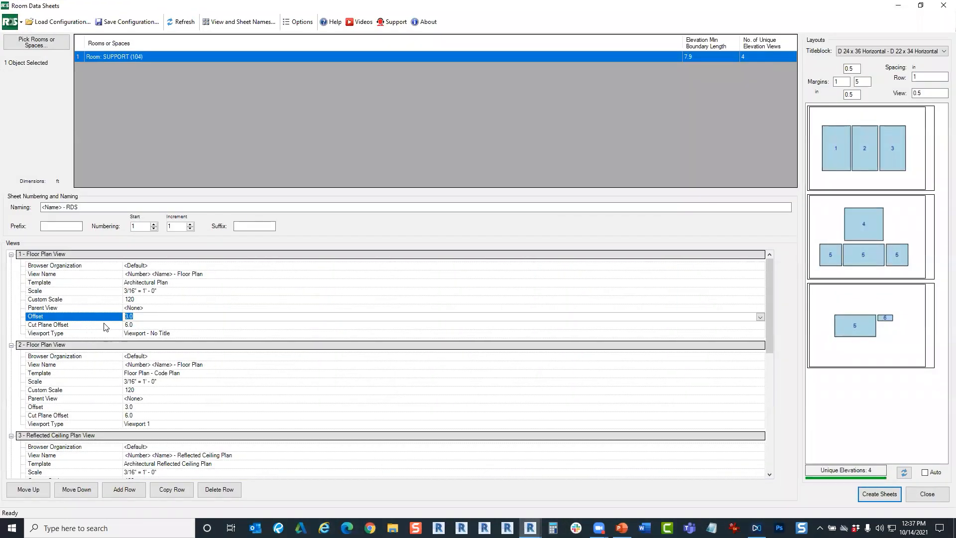
# Examine the first floor plan view's Cut Plane Offset setting and check it against the Revit floor plan.
pyautogui.click(150, 325)
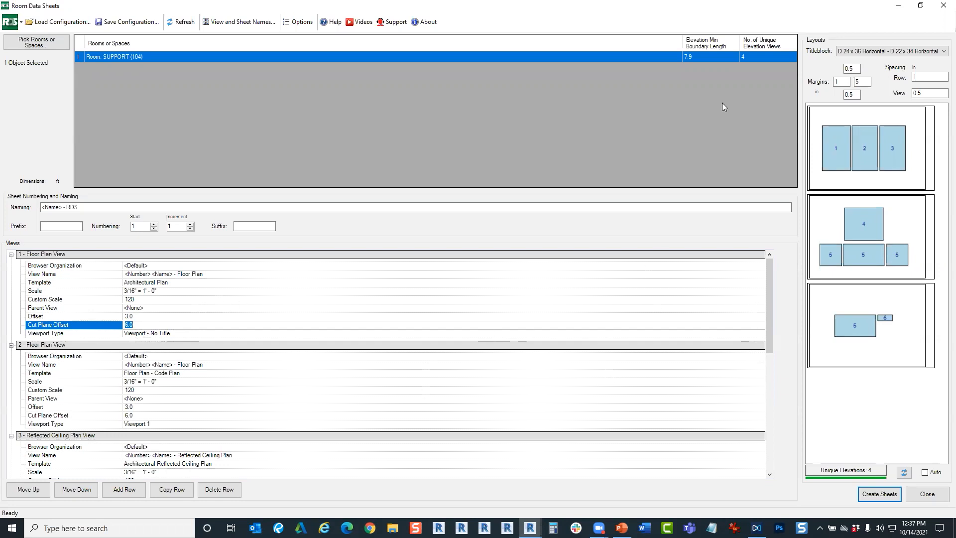
pyautogui.click(897, 5)
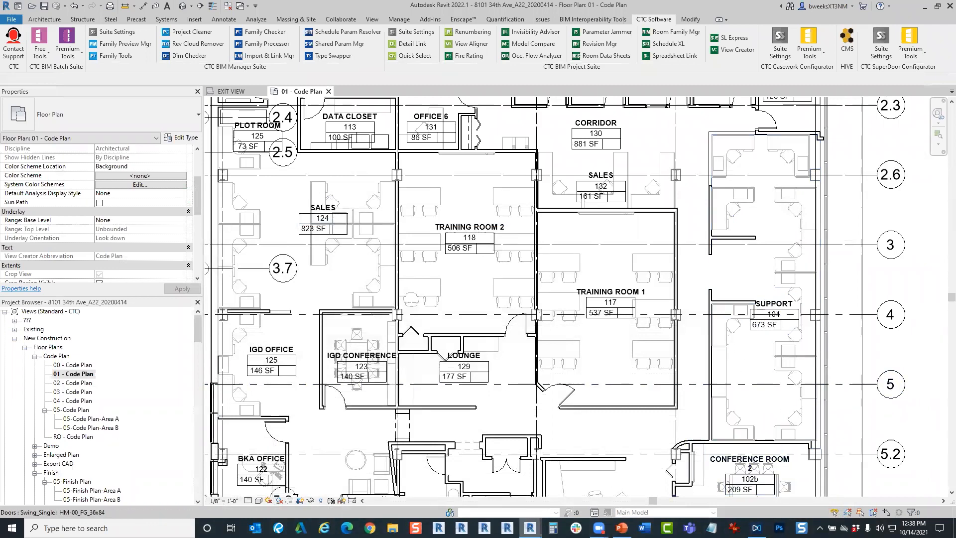
pyautogui.moveTo(530, 528)
pyautogui.click(477, 485)
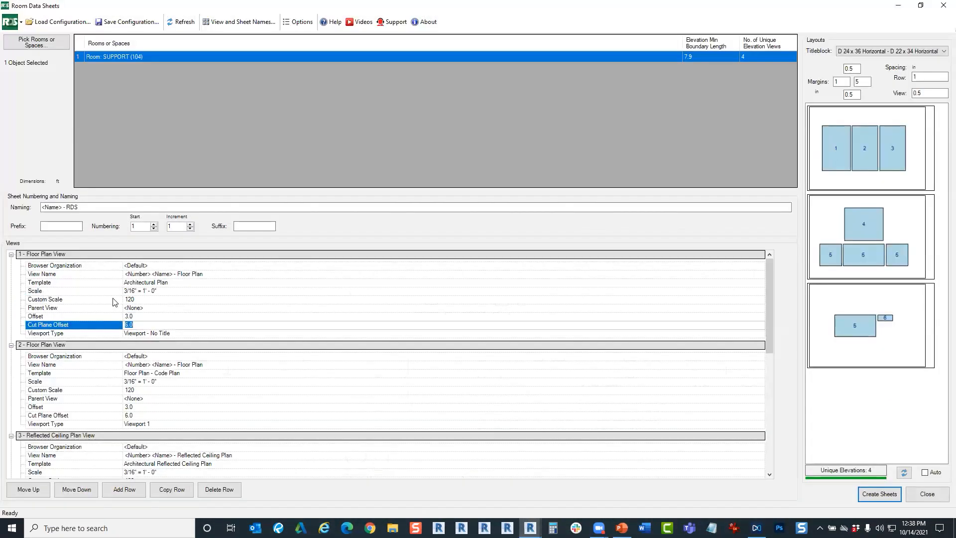
# Collapse both floor plan views and the reflected ceiling plan view, and expand the 3D view's settings.
pyautogui.click(11, 254)
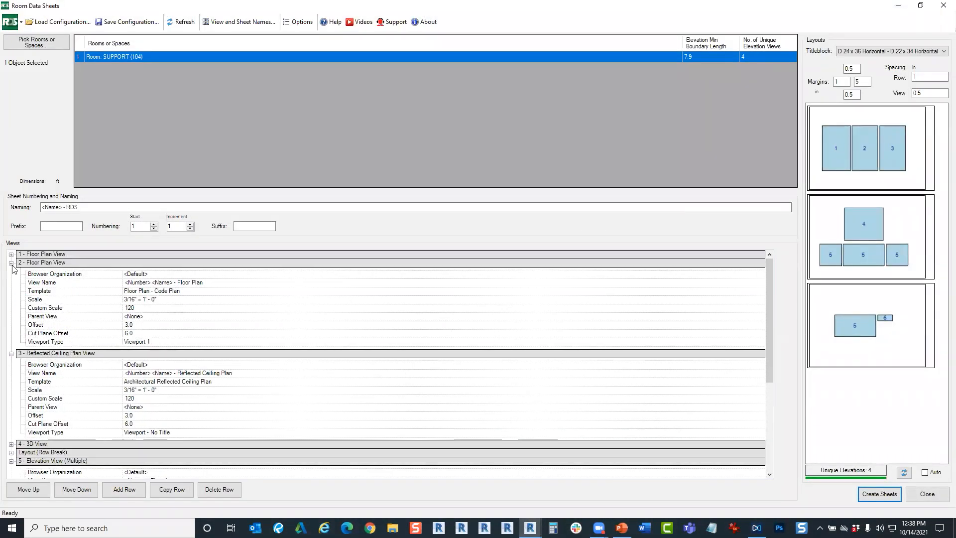
pyautogui.click(11, 263)
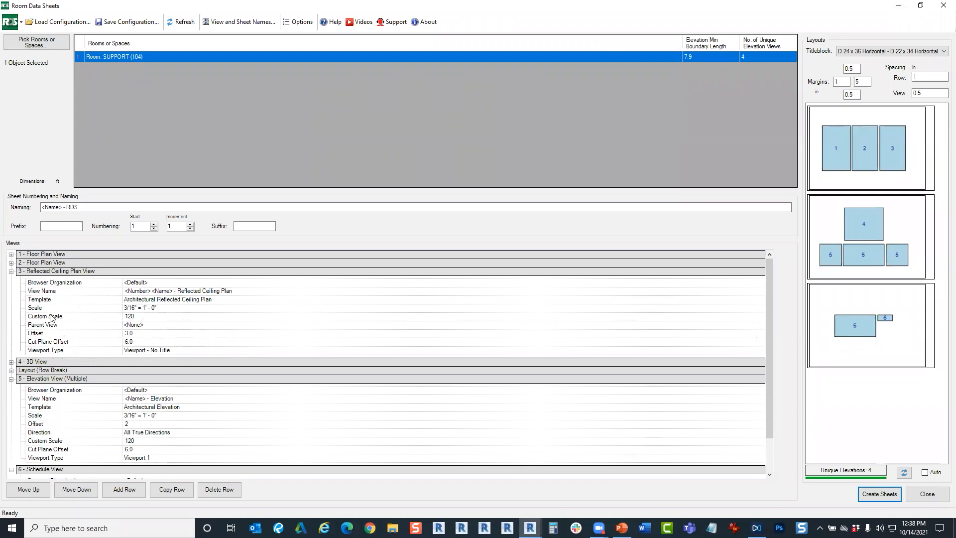
pyautogui.click(11, 271)
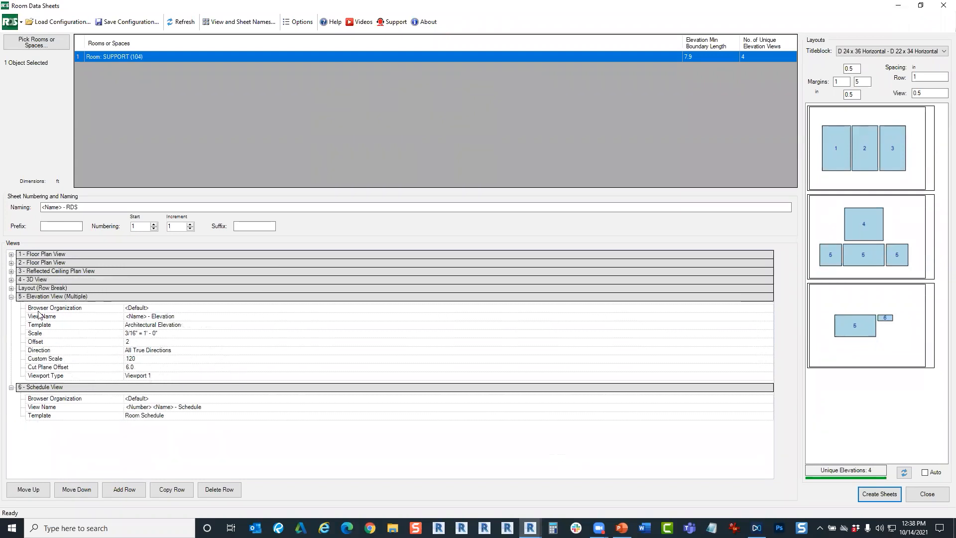
pyautogui.click(11, 280)
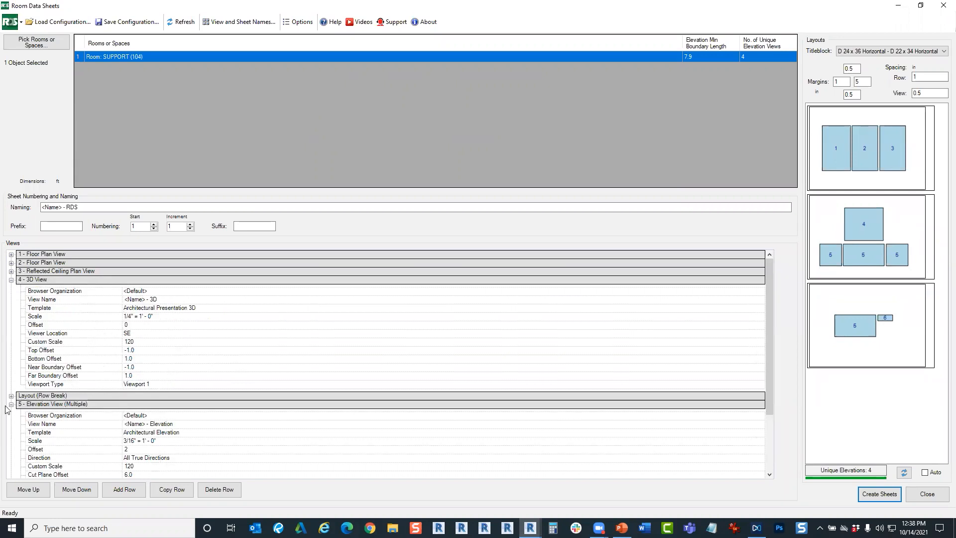
pyautogui.click(133, 493)
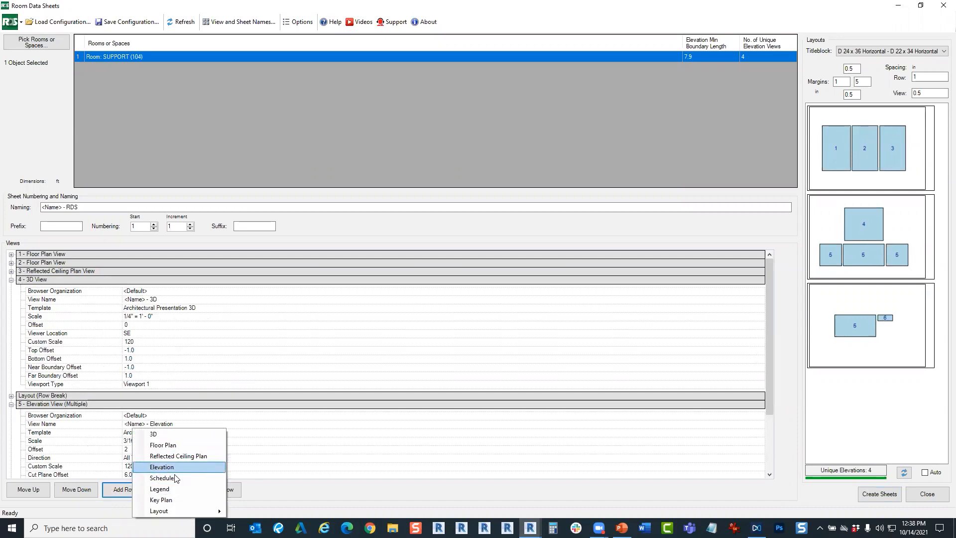
pyautogui.click(194, 477)
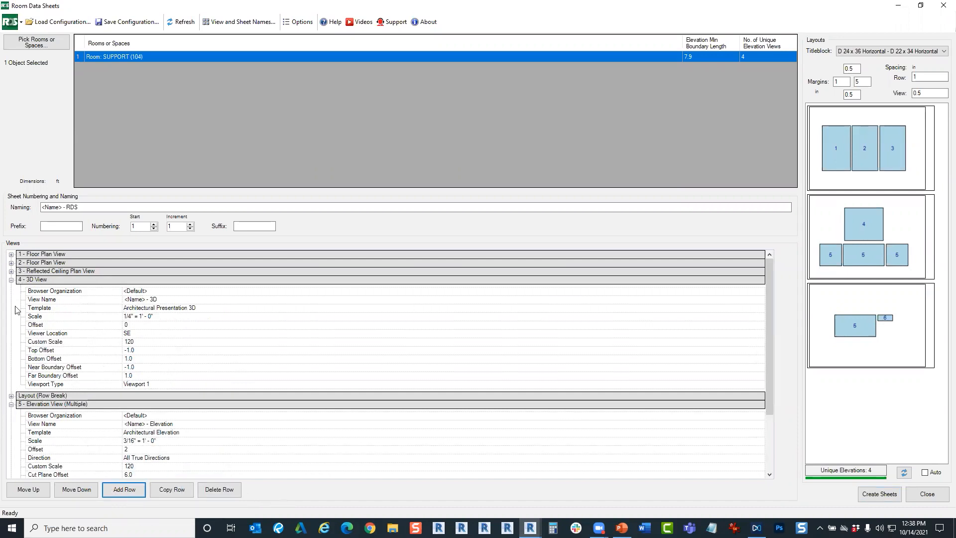
pyautogui.click(11, 280)
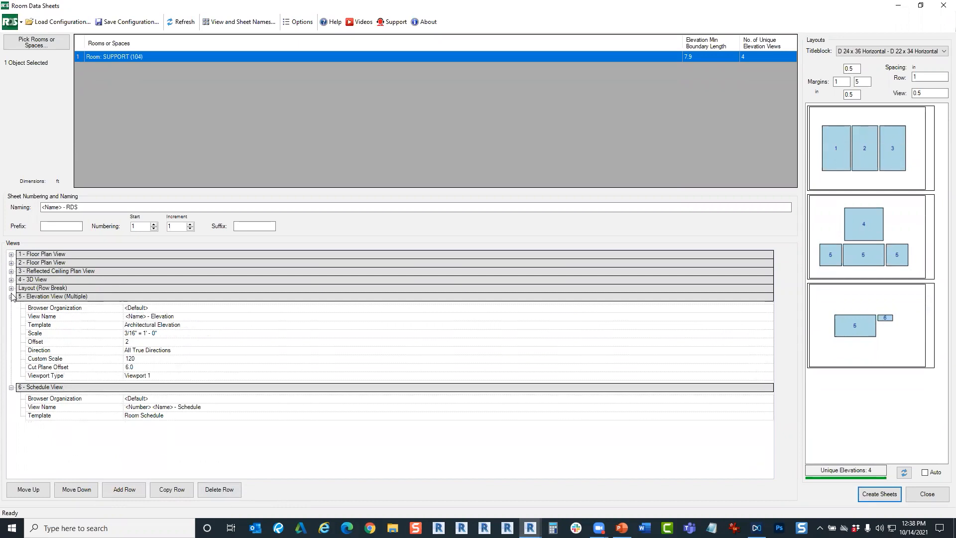
pyautogui.click(11, 280)
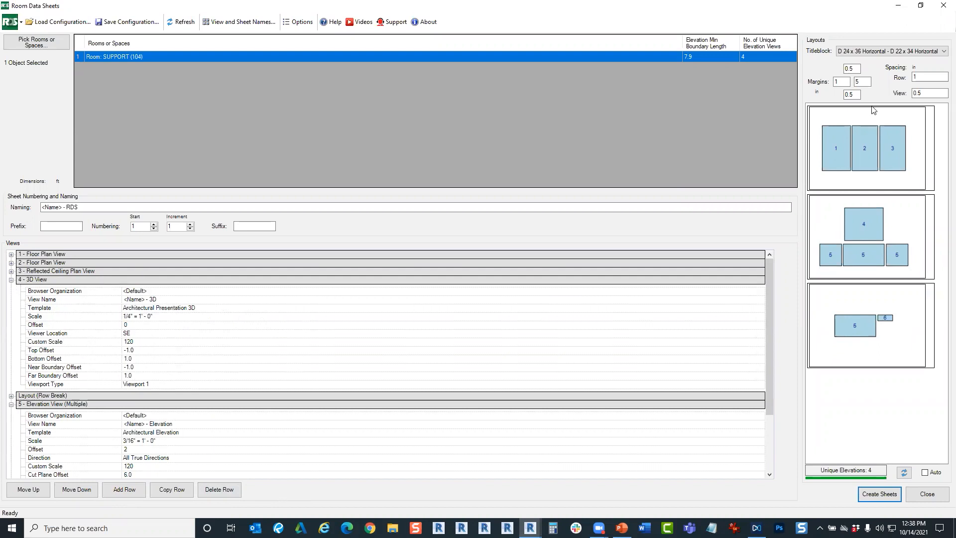
# Set the titleblock back to E1 30 x 42 Horizontal and update the sheet layout preview.
pyautogui.click(896, 51)
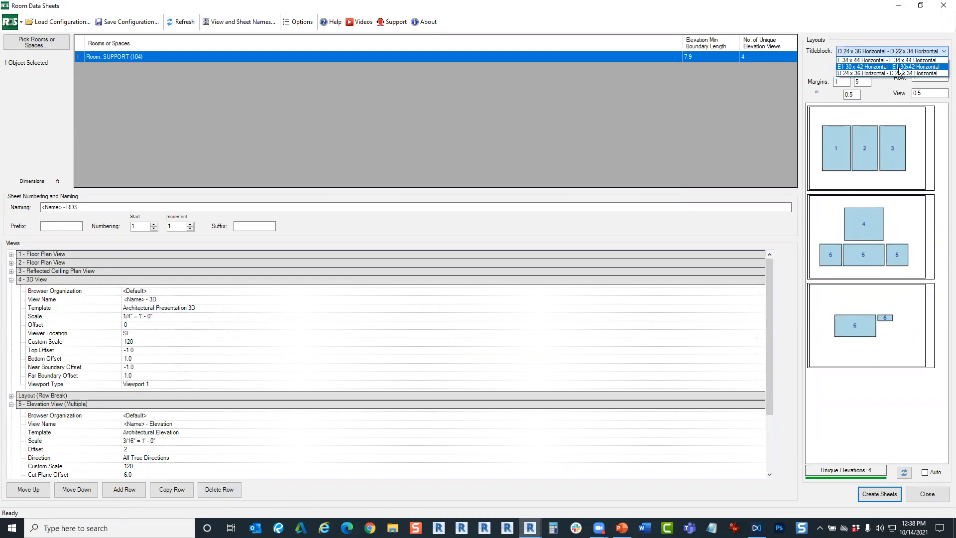
pyautogui.click(899, 67)
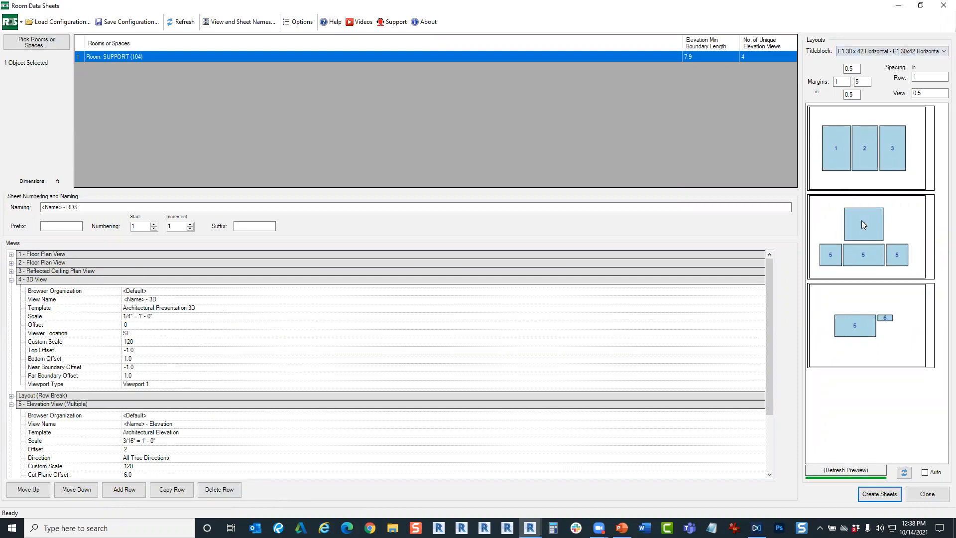
pyautogui.click(905, 473)
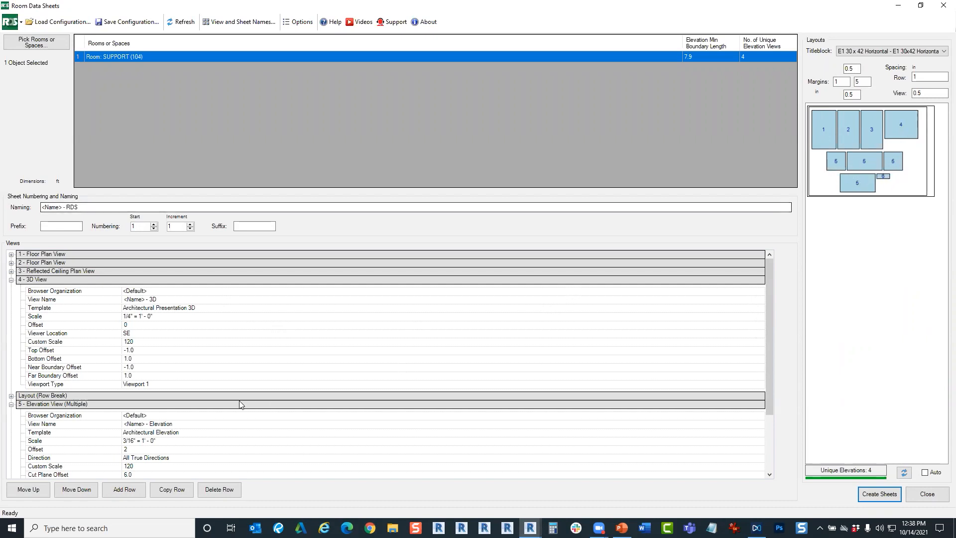
# Change the layout break before the elevation views to Page Break and update the sheet layout preview.
pyautogui.scroll(-2, 74, 401)
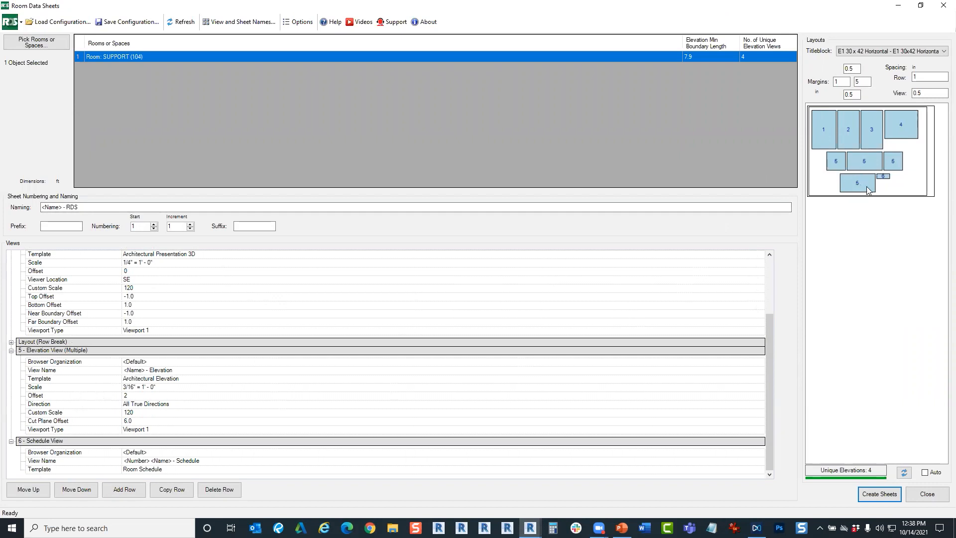
pyautogui.click(11, 351)
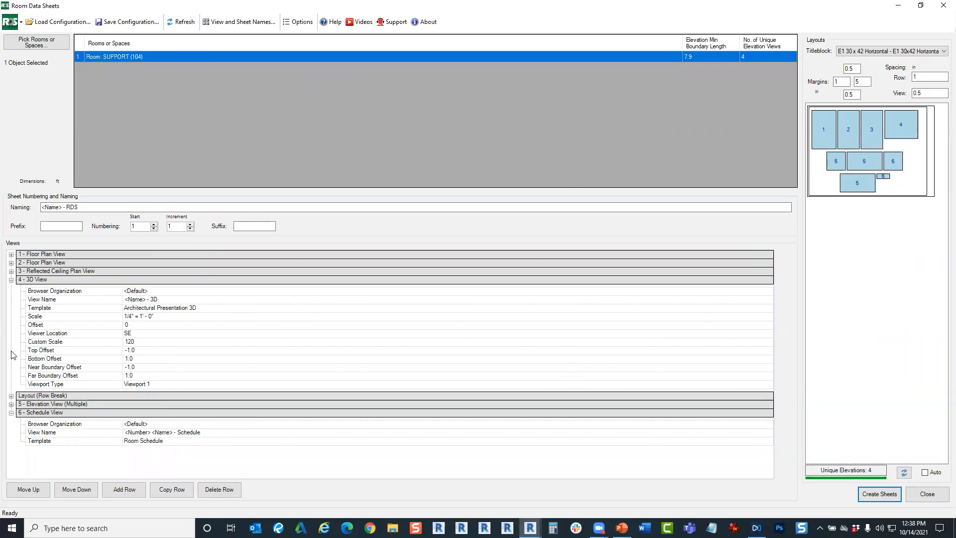
pyautogui.click(132, 494)
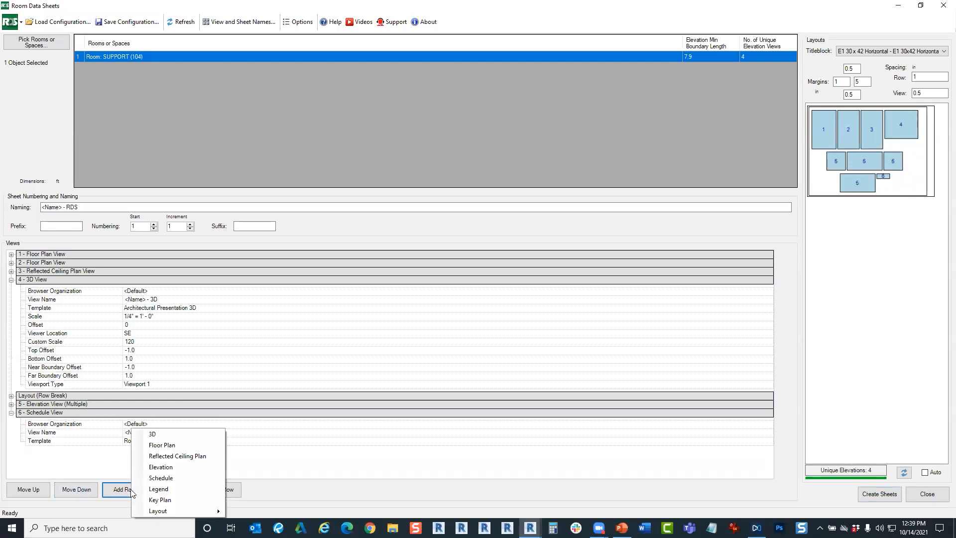
pyautogui.click(11, 396)
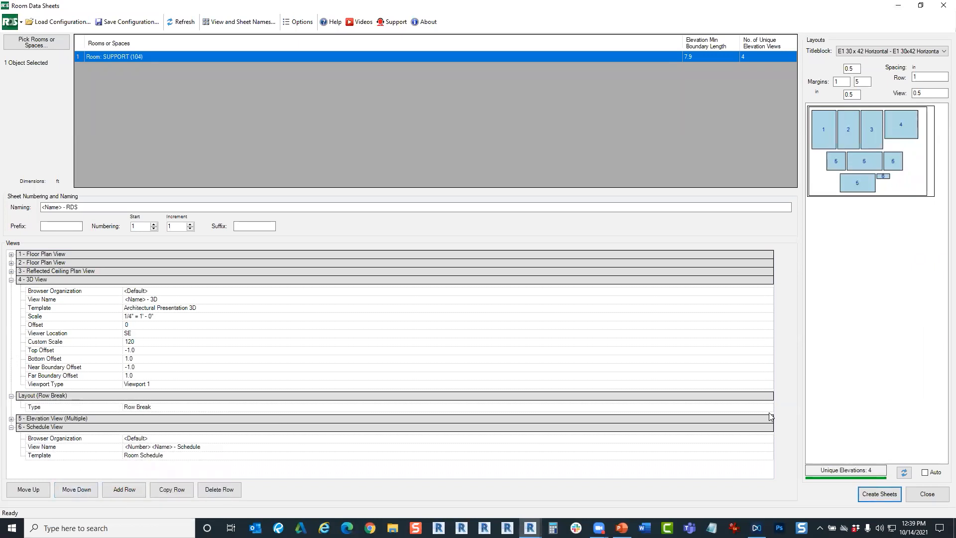
pyautogui.click(769, 408)
pyautogui.click(147, 418)
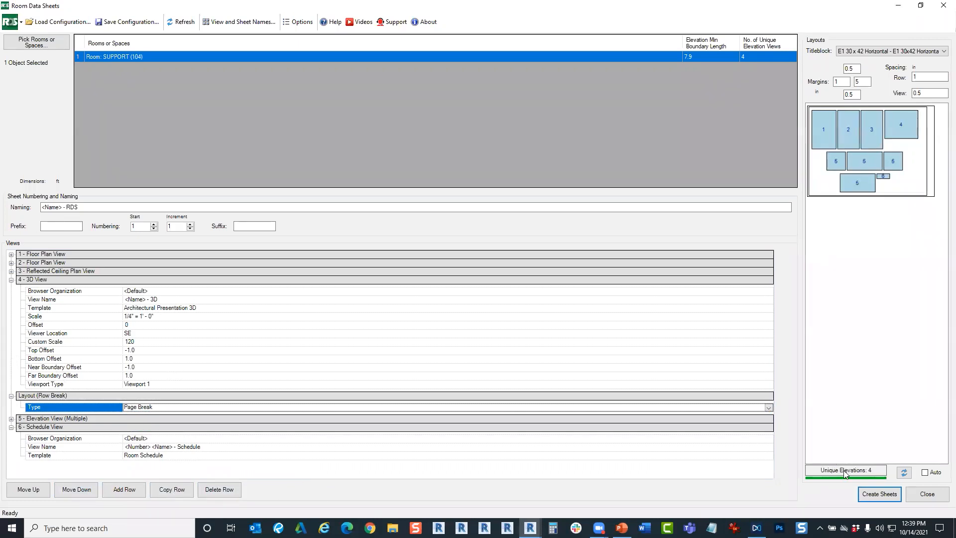
pyautogui.click(904, 473)
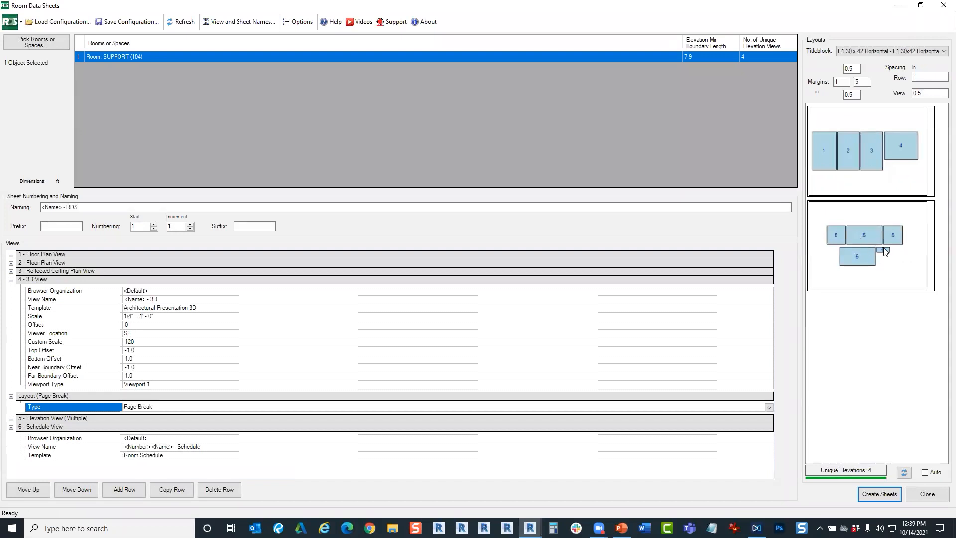
# Set the multiple elevation view's scale to 1/4" = 1'-0" and update the sheet layout preview.
pyautogui.click(11, 418)
pyautogui.scroll(-2, 164, 414)
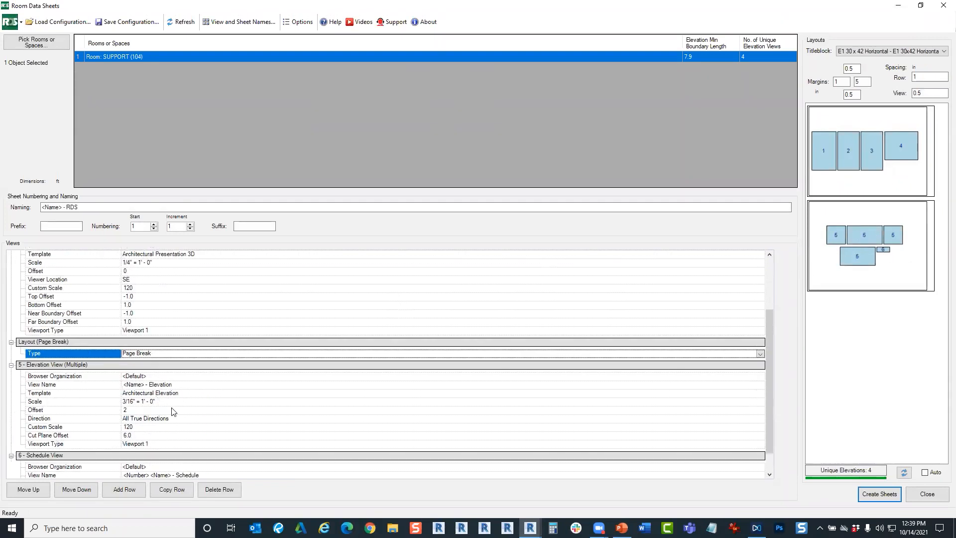
pyautogui.scroll(-1, 175, 410)
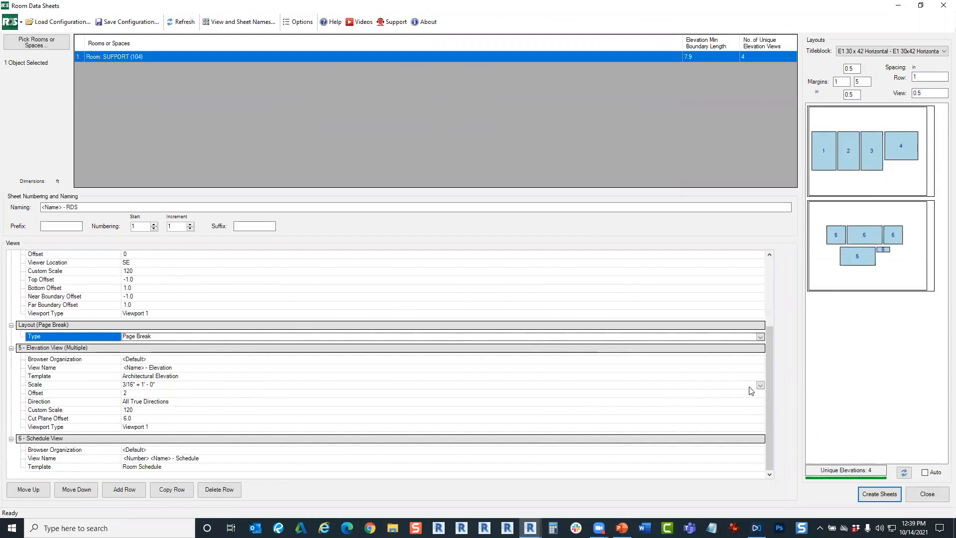
pyautogui.click(760, 385)
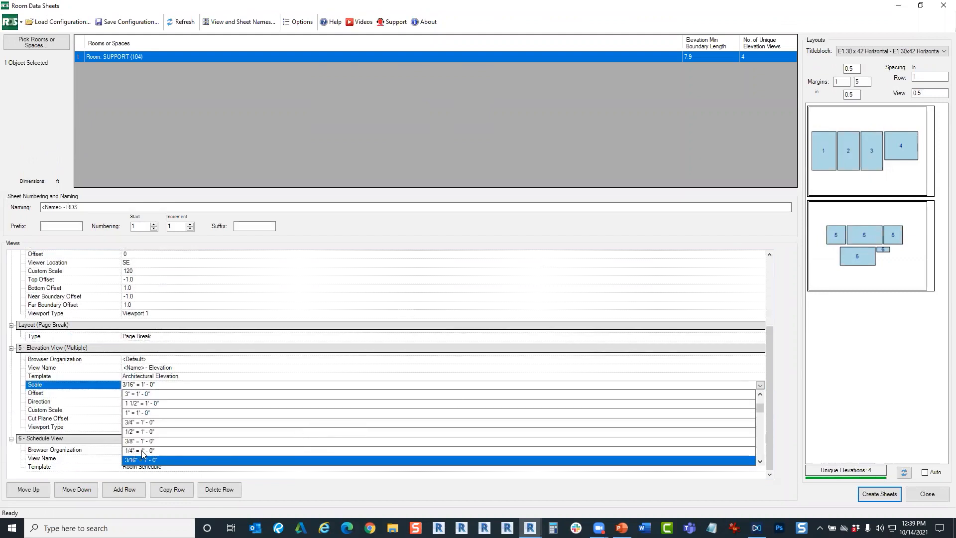
pyautogui.click(227, 451)
pyautogui.click(904, 472)
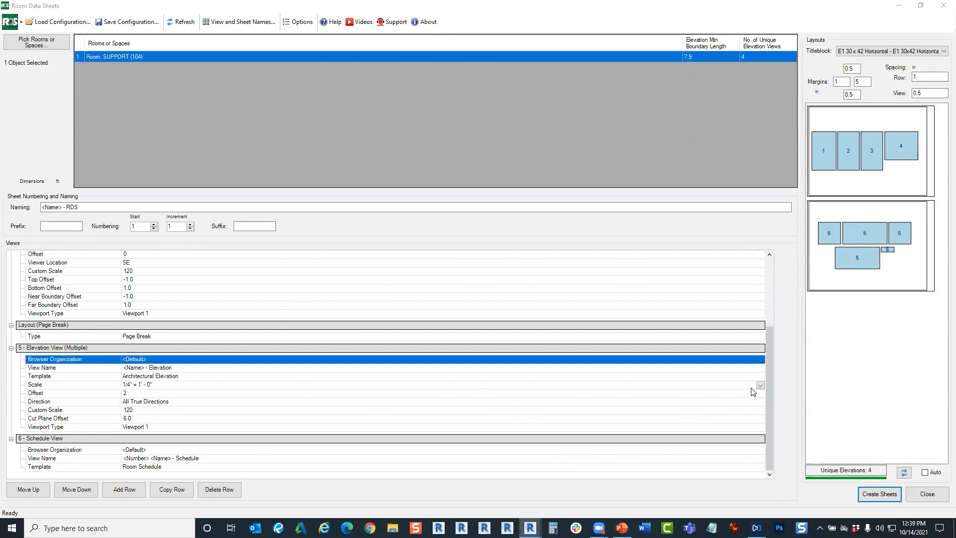
# Set the multiple elevation view's scale to 1/8" = 1'-0" and update the sheet layout preview.
pyautogui.click(760, 385)
pyautogui.scroll(-1, 179, 448)
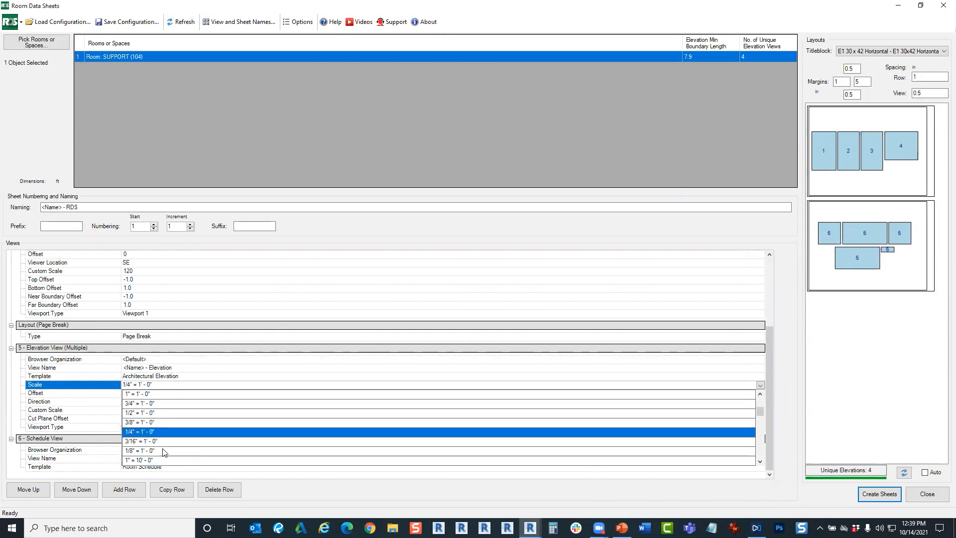
pyautogui.click(145, 450)
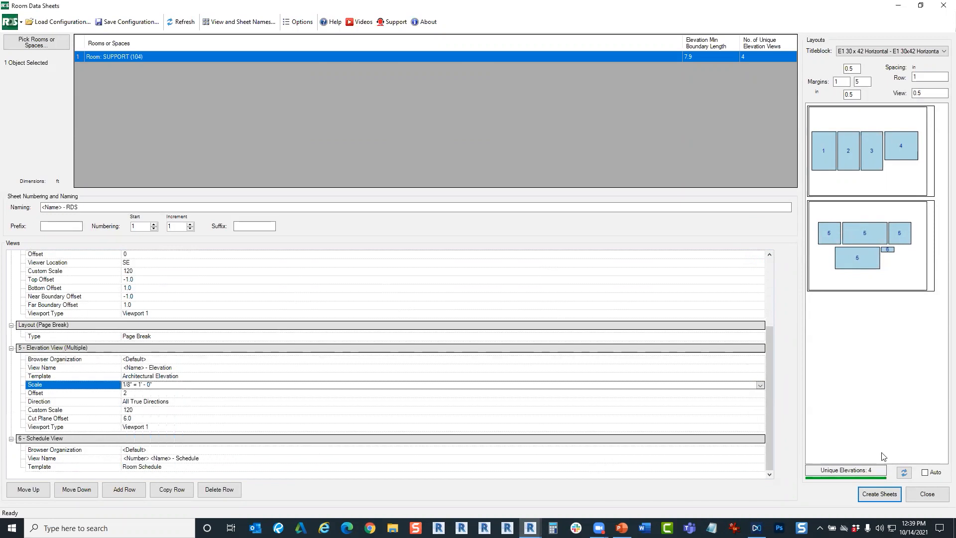
pyautogui.click(904, 472)
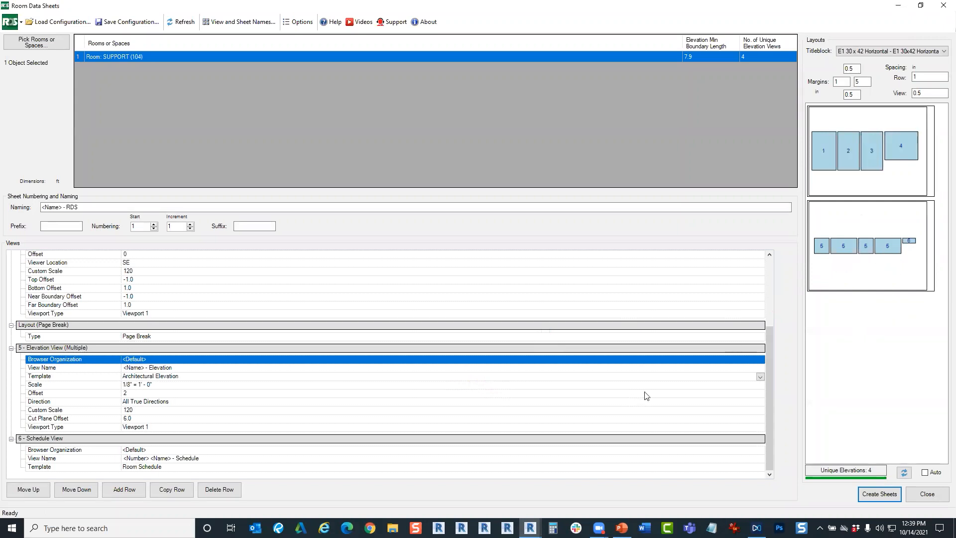
# Add a Row Break layout row and move it up between the elevation view and the schedule view.
pyautogui.click(124, 495)
pyautogui.moveTo(146, 511)
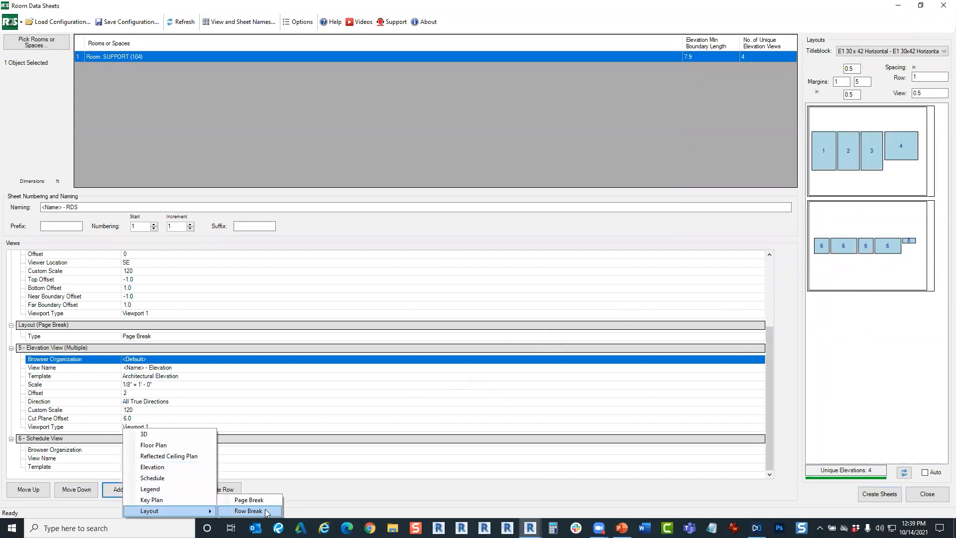
pyautogui.click(257, 511)
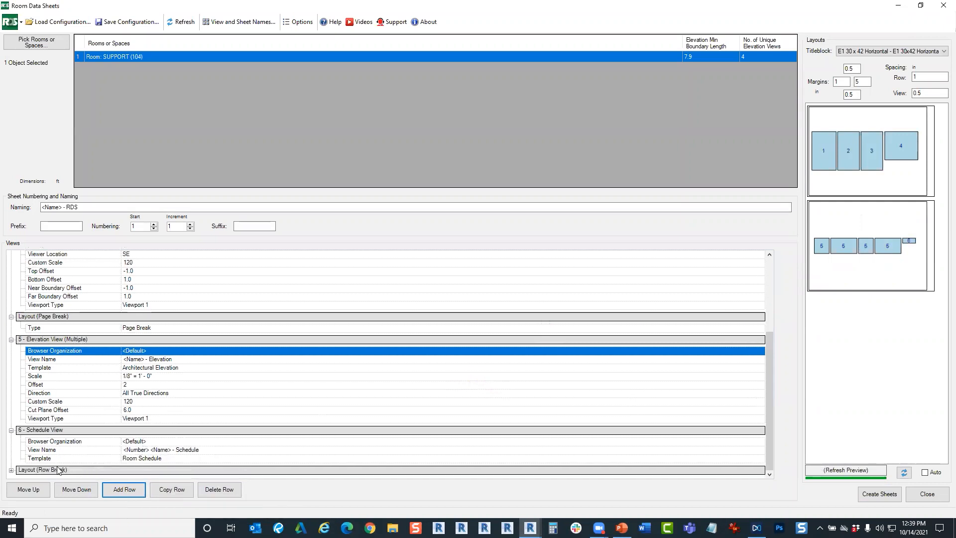
pyautogui.click(28, 490)
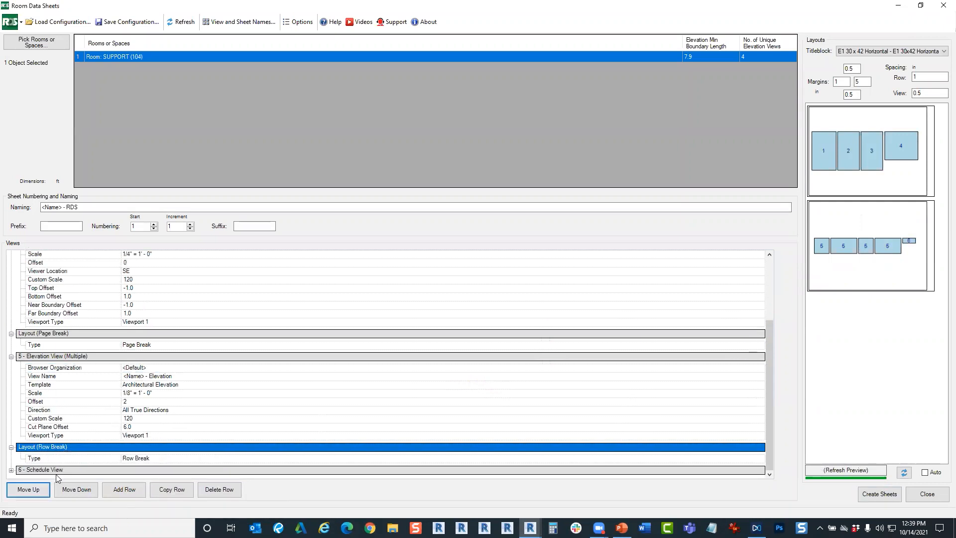
# Set the layout break before the elevation views back to Row Break and update the sheet layout preview.
pyautogui.click(39, 333)
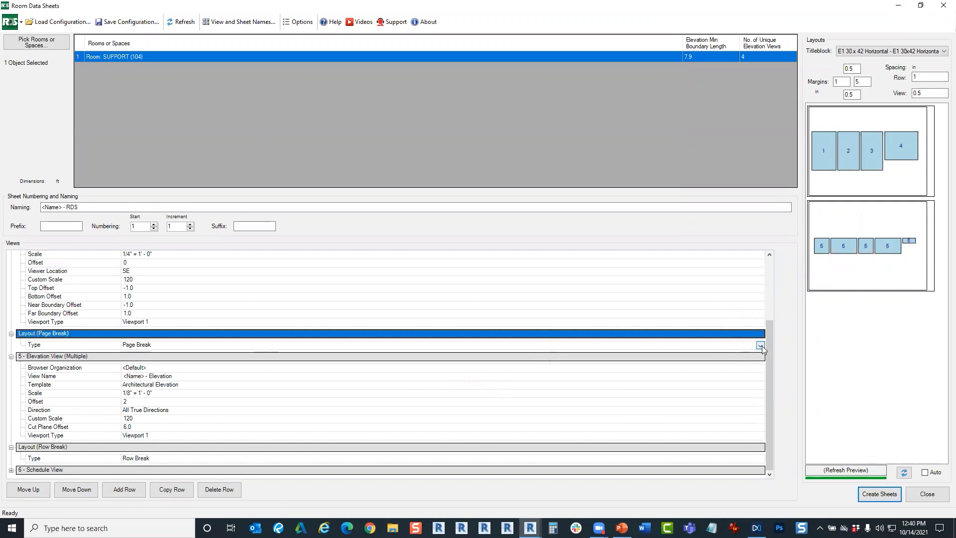
pyautogui.click(760, 345)
pyautogui.click(172, 364)
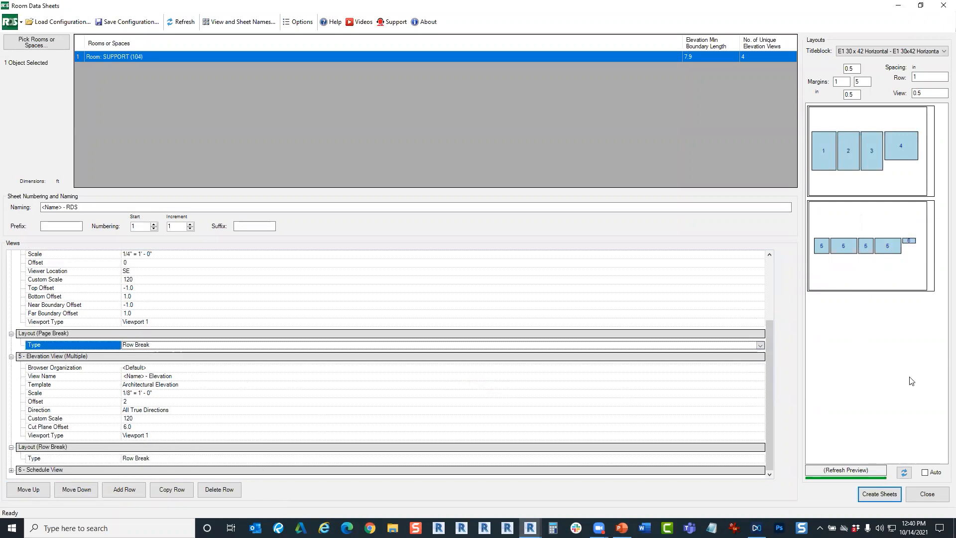
pyautogui.click(904, 472)
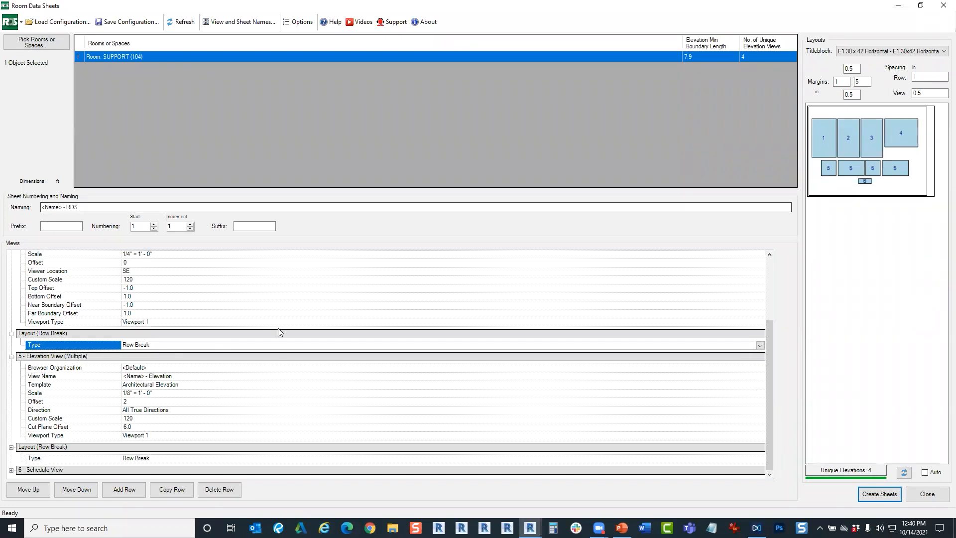
# Expand the schedule view's settings and browse the available schedule templates.
pyautogui.click(11, 469)
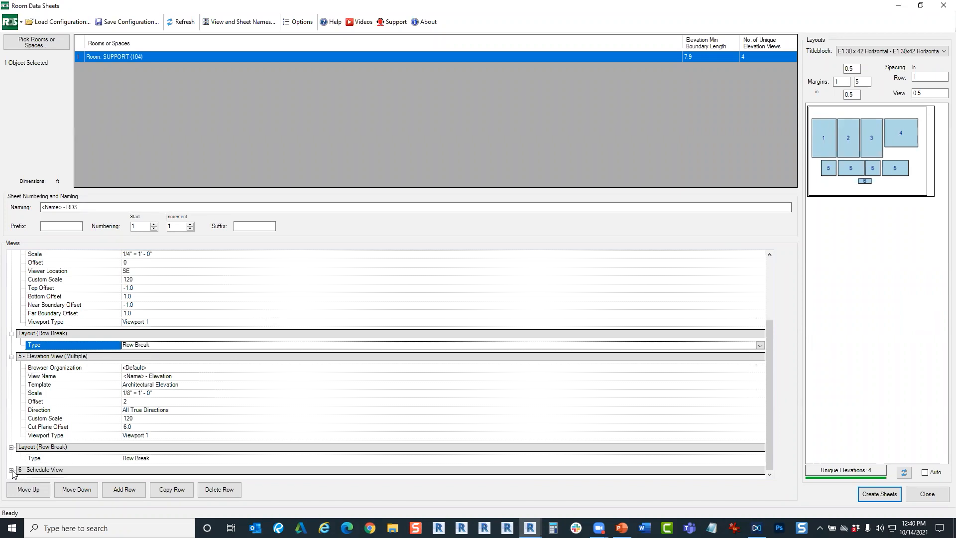
pyautogui.scroll(-1, 144, 414)
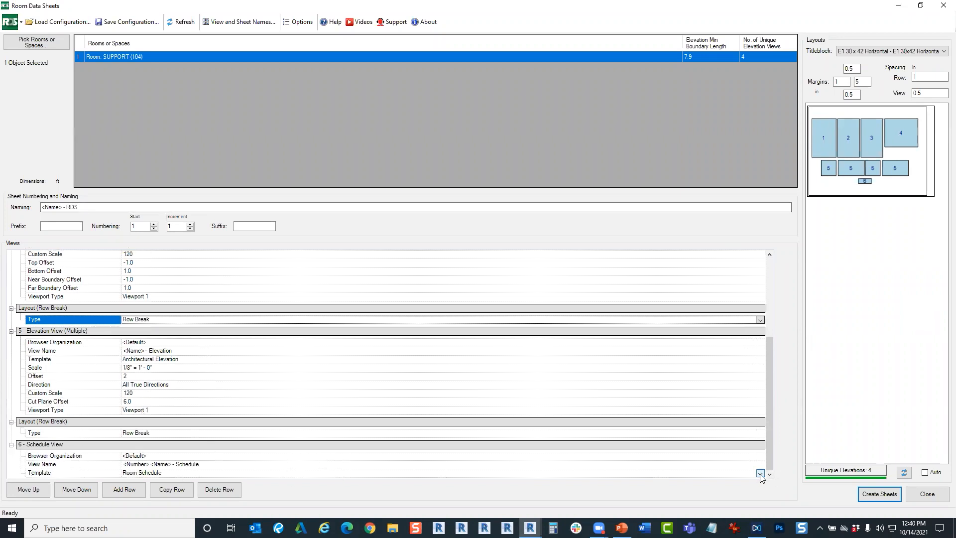
pyautogui.click(759, 475)
pyautogui.scroll(10, 232, 448)
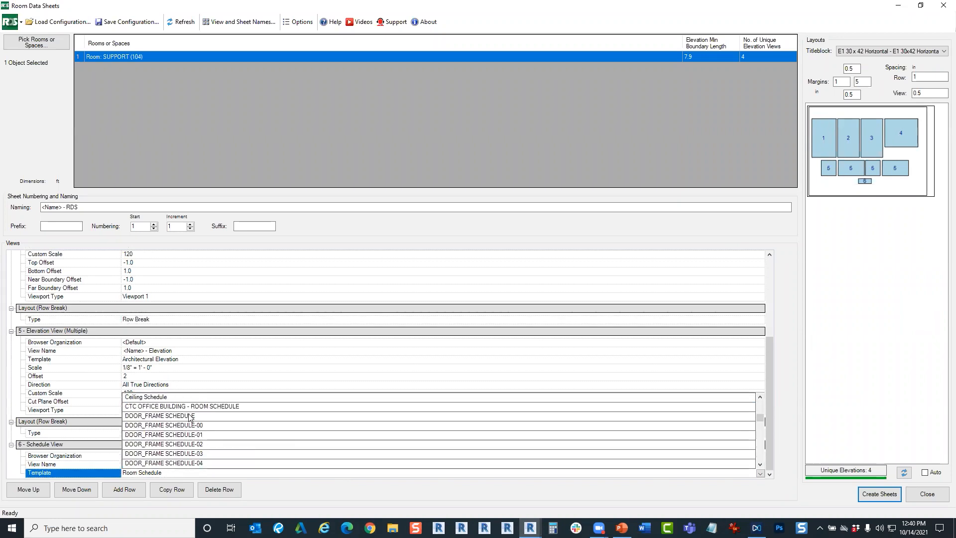
pyautogui.scroll(-3, 183, 427)
pyautogui.click(771, 429)
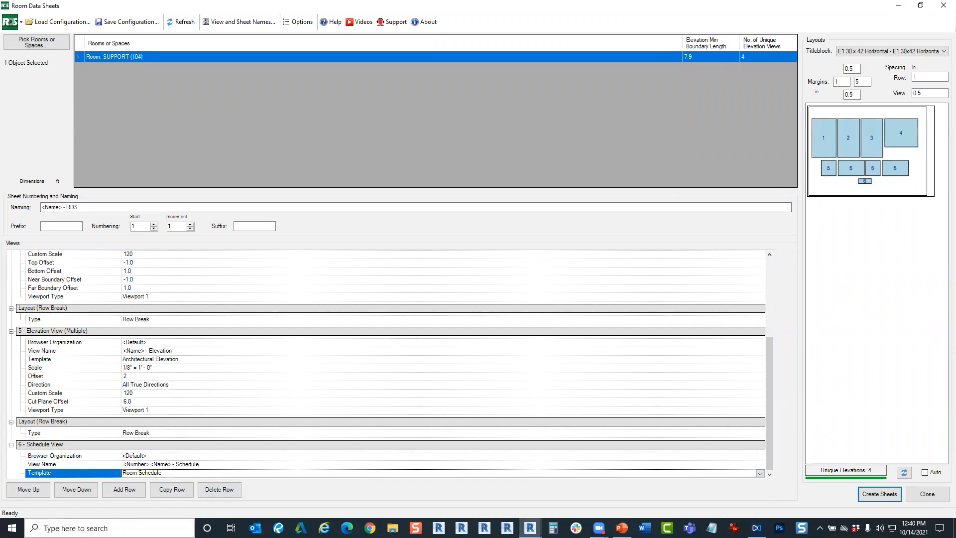
# Add a second schedule view row at the end of the views list and expand its settings.
pyautogui.click(117, 492)
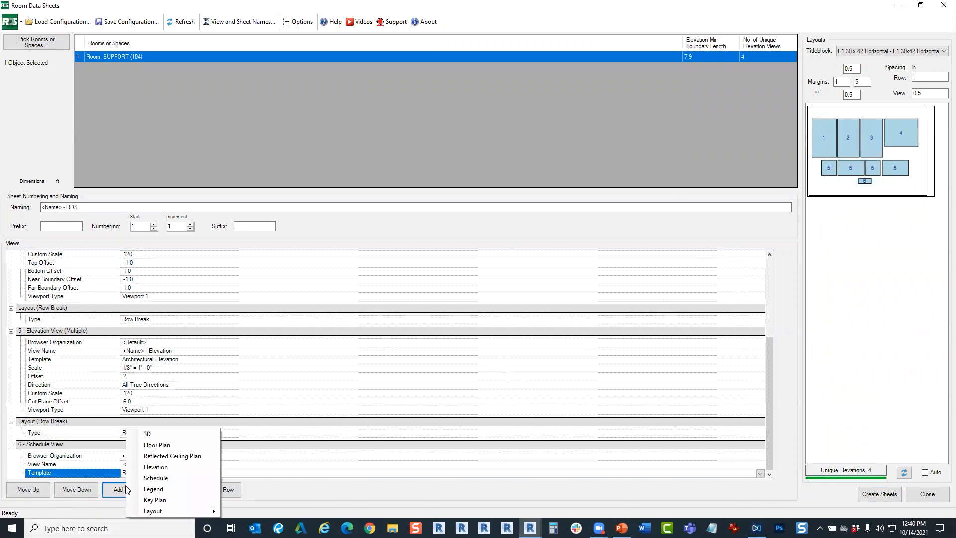
pyautogui.click(249, 512)
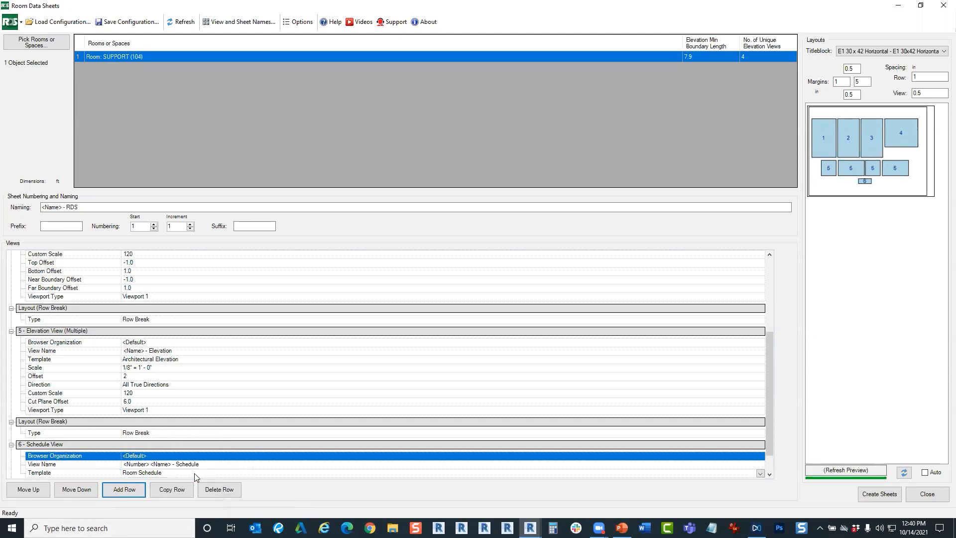
pyautogui.scroll(-1, 737, 456)
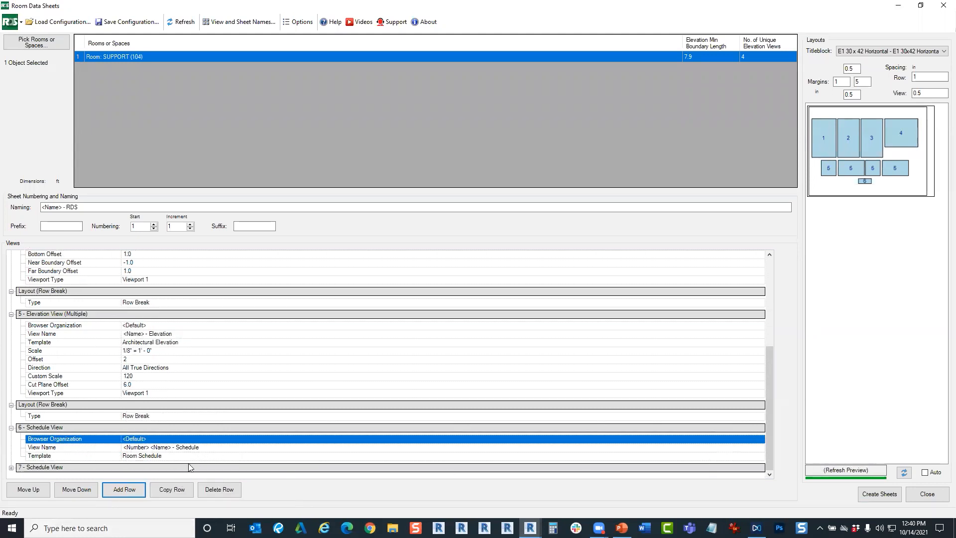
pyautogui.click(11, 468)
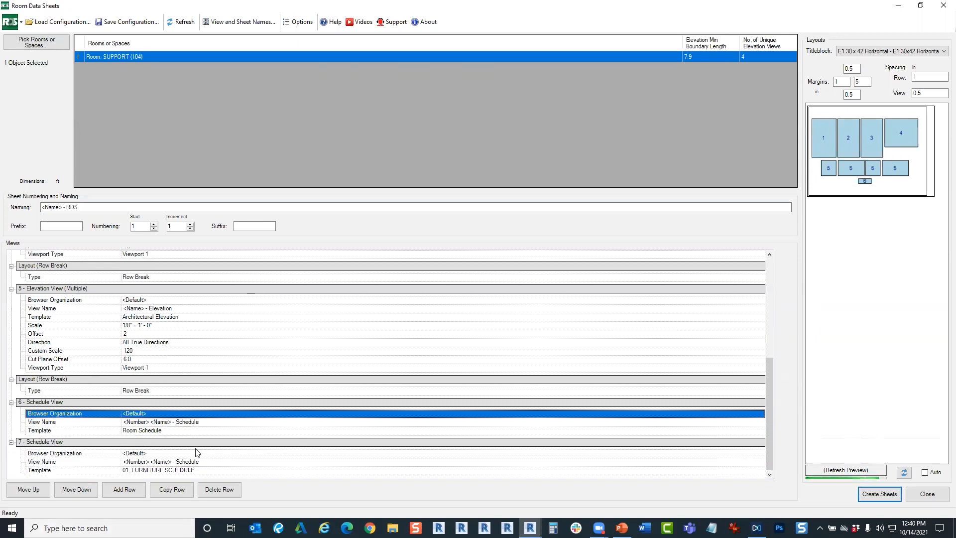
# Set the second schedule view's template to Furniture Schedule and update the sheet layout preview.
pyautogui.click(760, 470)
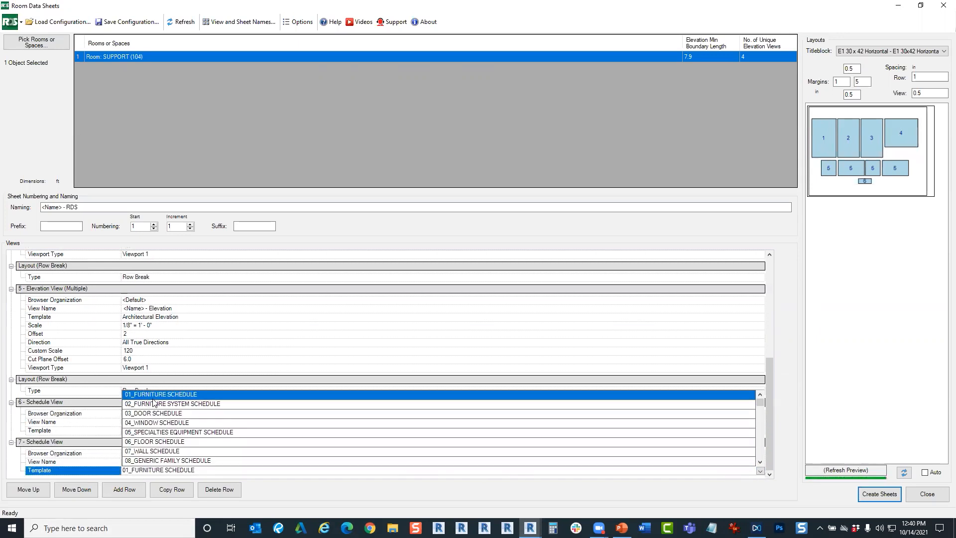
pyautogui.scroll(-6, 154, 402)
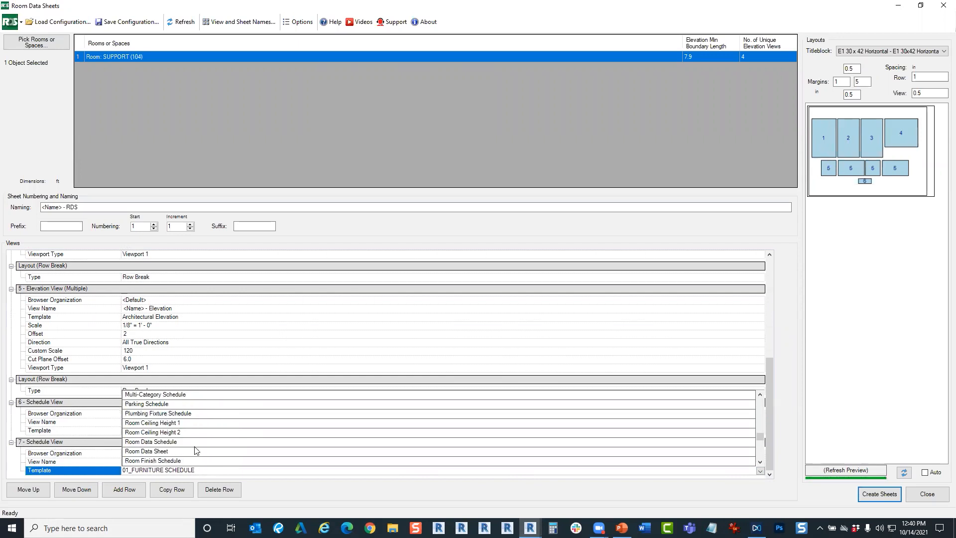
pyautogui.scroll(-3, 197, 450)
pyautogui.scroll(3, 199, 450)
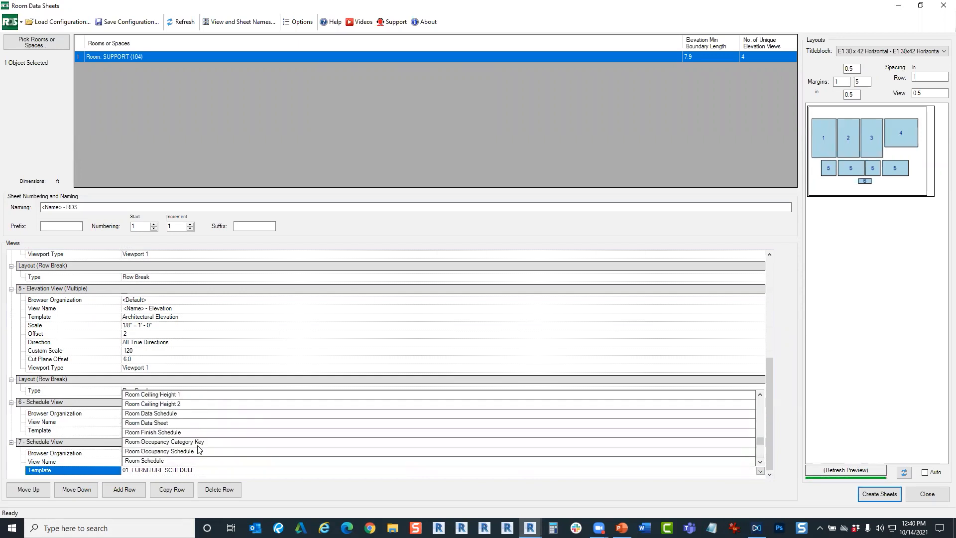
pyautogui.scroll(3, 199, 450)
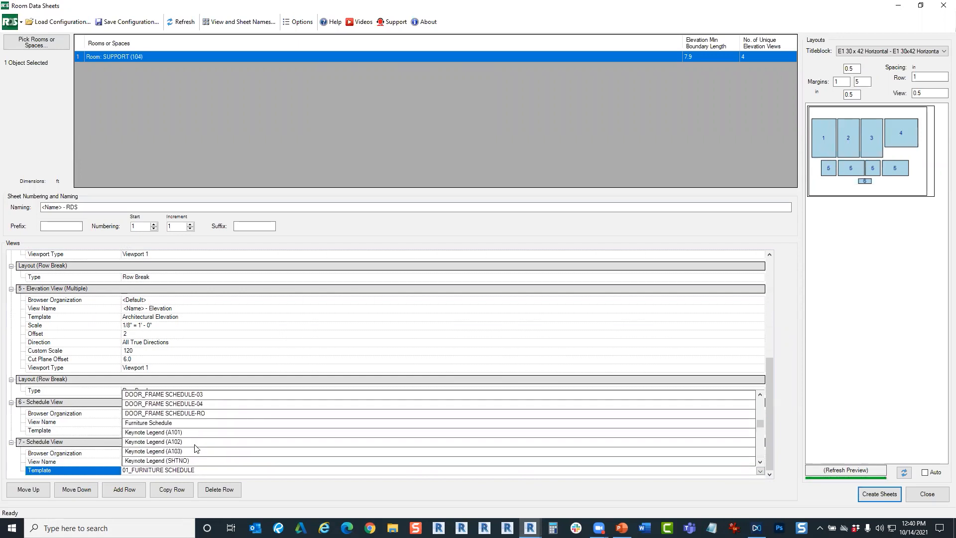
pyautogui.click(170, 423)
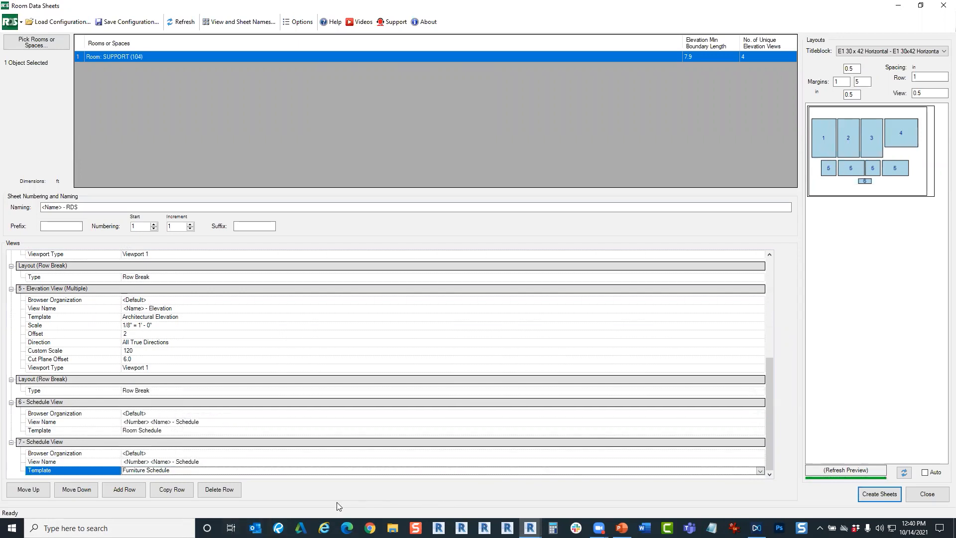
pyautogui.click(903, 474)
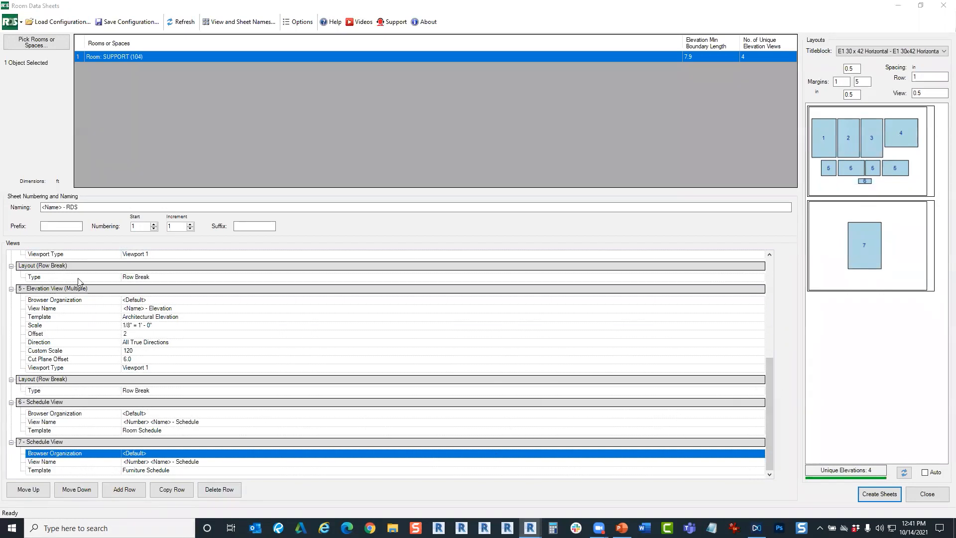
# Change the layout break before the schedule views to Page Break.
pyautogui.moveTo(758, 280)
pyautogui.click(762, 391)
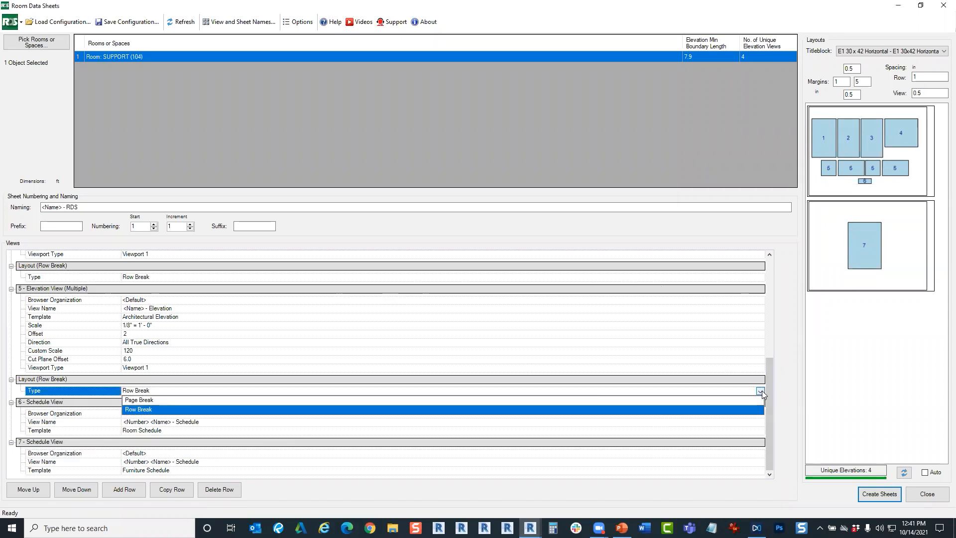
pyautogui.click(141, 400)
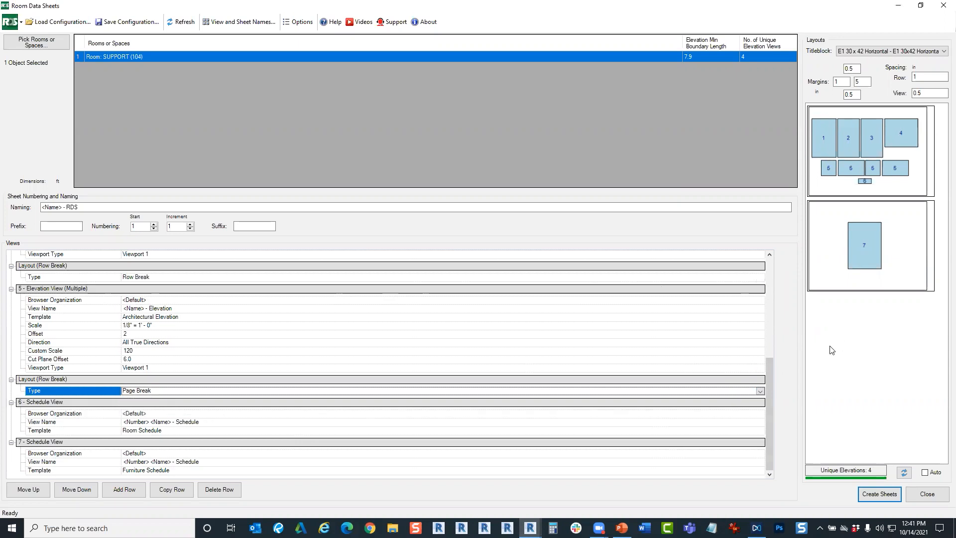
# Update the sheet layout preview and start saving the configuration, with C:\!RET Demo\CTC Software Demo Dataset\Room Data Sheets as the destination folder.
pyautogui.click(904, 473)
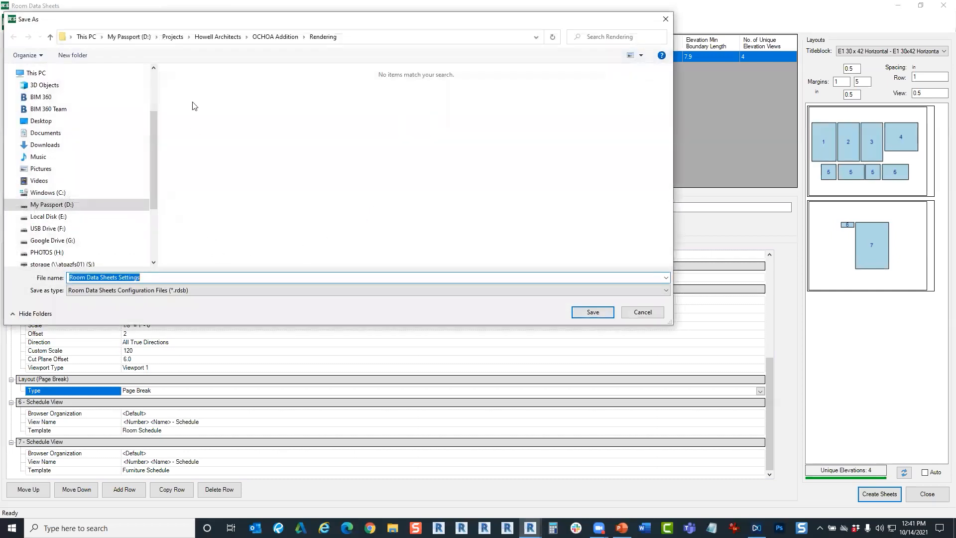
pyautogui.click(47, 205)
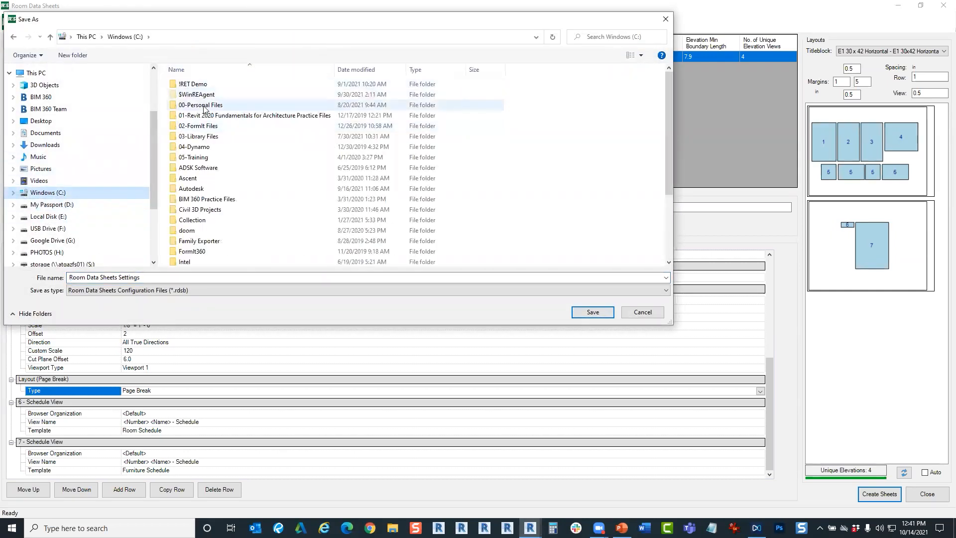
pyautogui.doubleClick(225, 84)
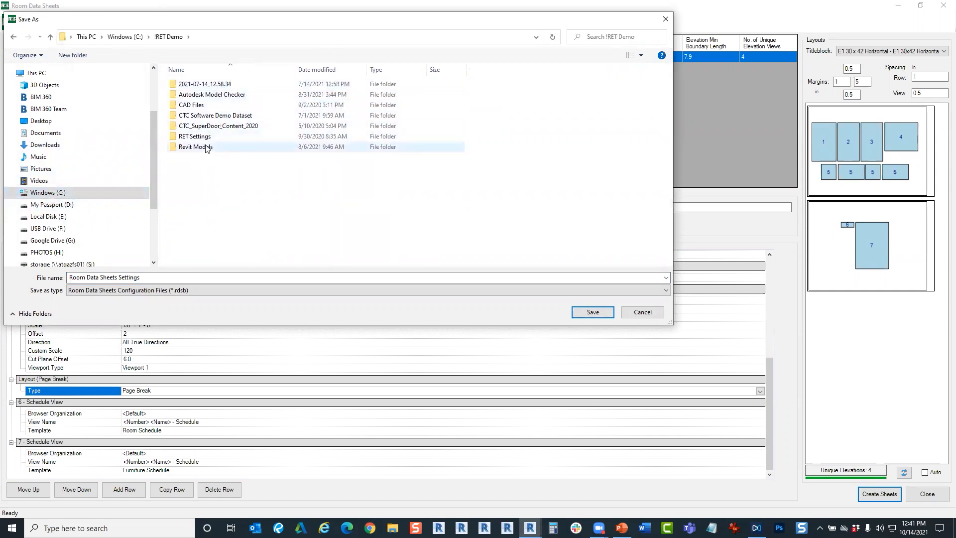
pyautogui.click(226, 120)
pyautogui.doubleClick(226, 120)
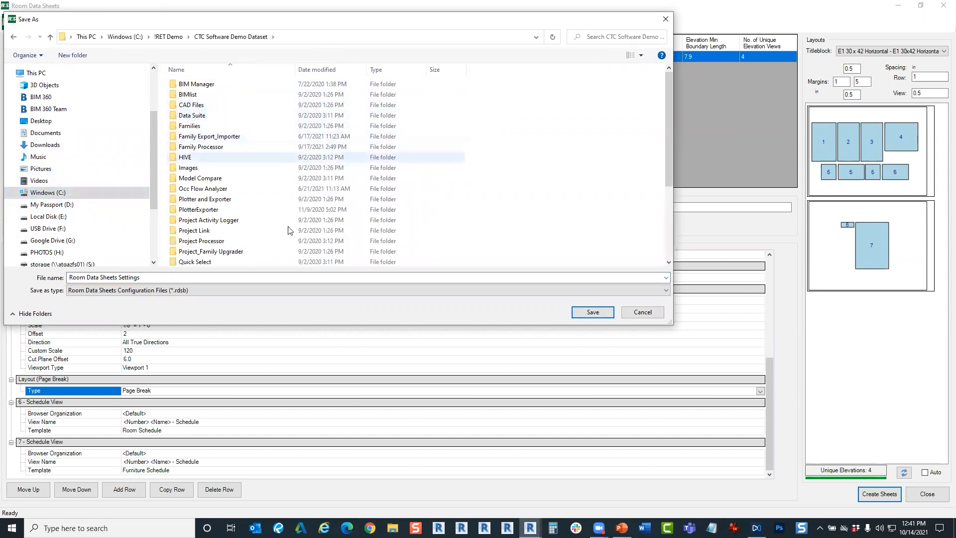
pyautogui.scroll(-5, 266, 201)
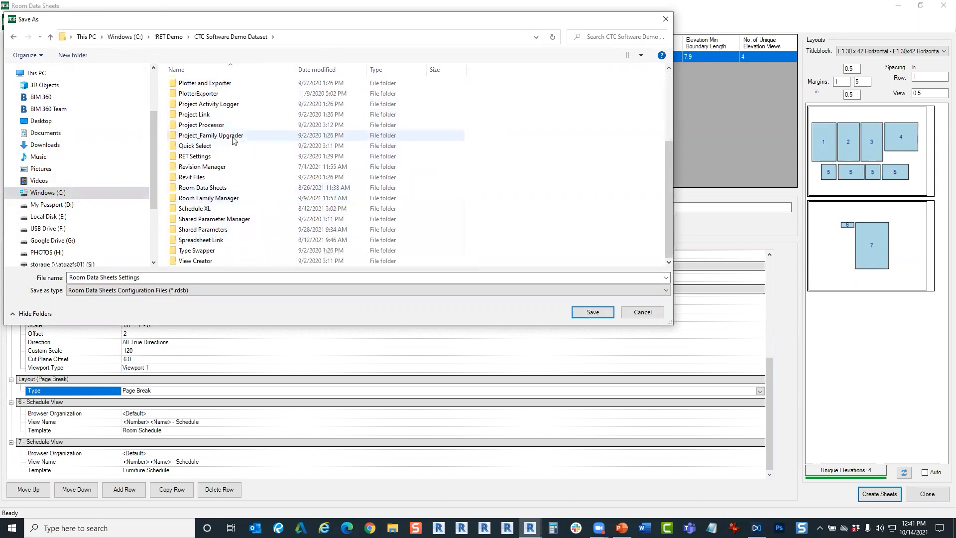
pyautogui.doubleClick(263, 189)
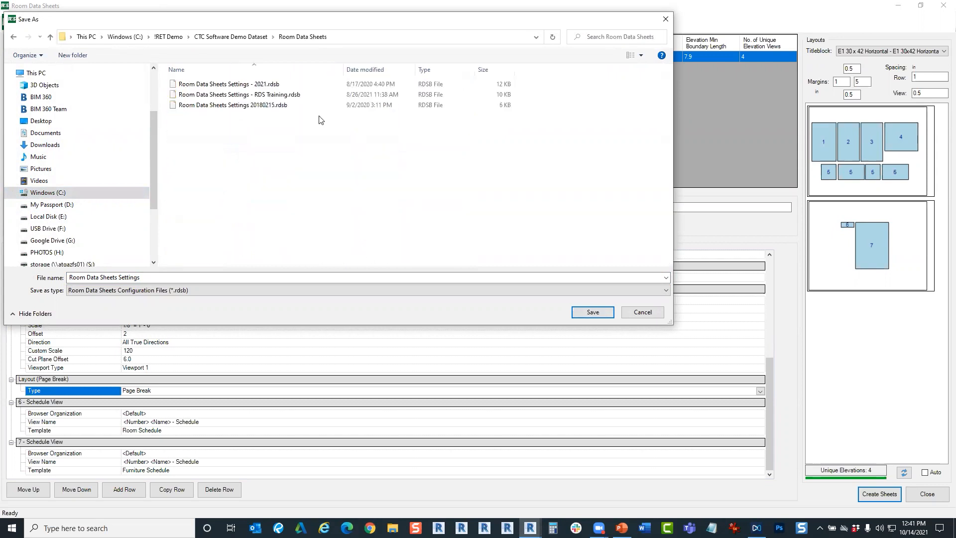
# Save the configuration as a new file, reusing the name "Room Data Sheets Settings - 2021.rdsb" with a different year.
pyautogui.click(267, 85)
pyautogui.click(156, 279)
pyautogui.click(156, 279)
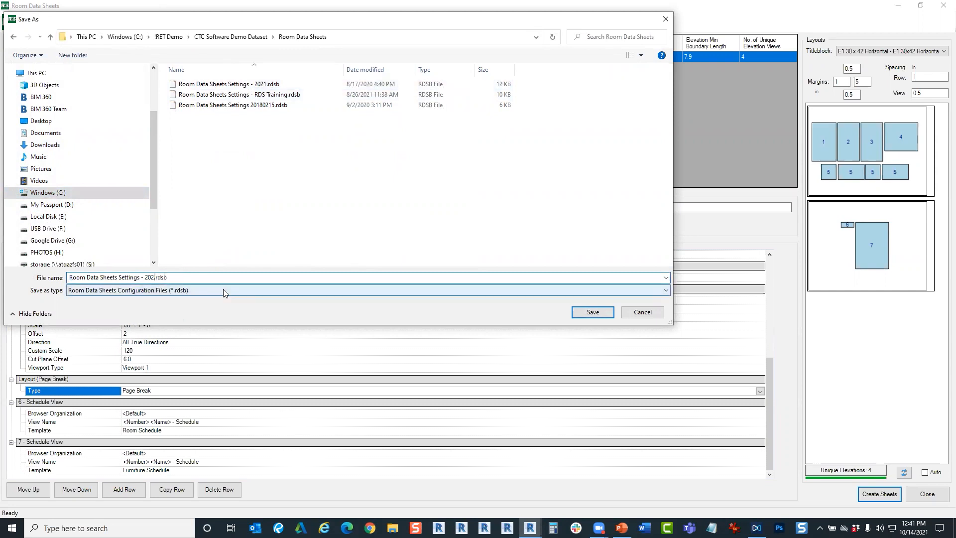
pyautogui.click(594, 313)
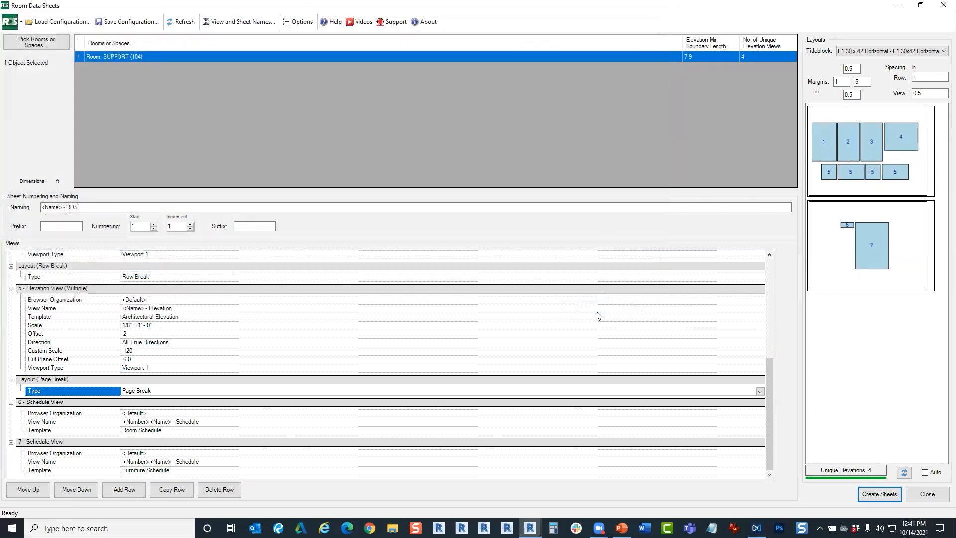
# Create the room data sheets for SUPPORT (104) and close the Room Data Sheets tool.
pyautogui.click(875, 496)
pyautogui.click(927, 493)
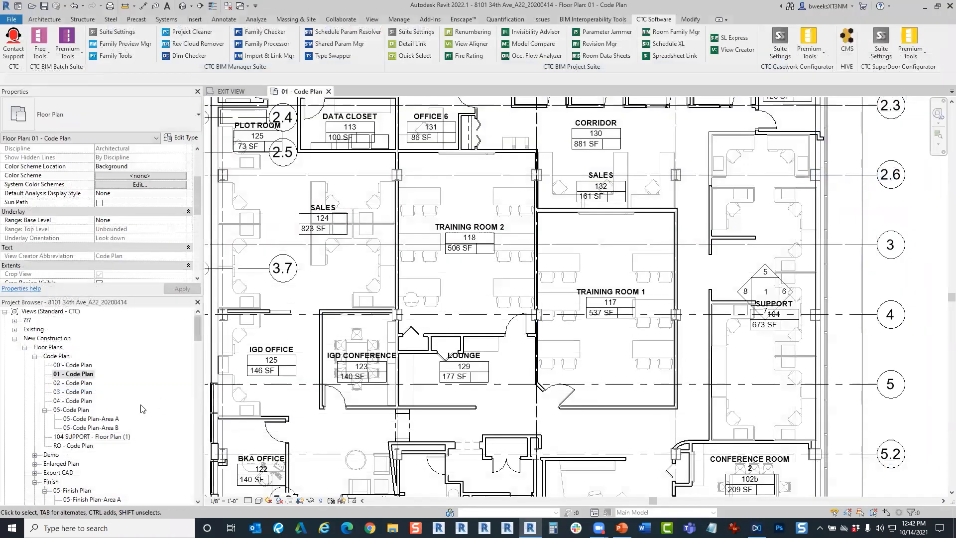
# List the project's sheets in the Project Browser and locate the two new SUPPORT - RDS sheets.
pyautogui.moveTo(198, 328); pyautogui.dragTo(177, 496)
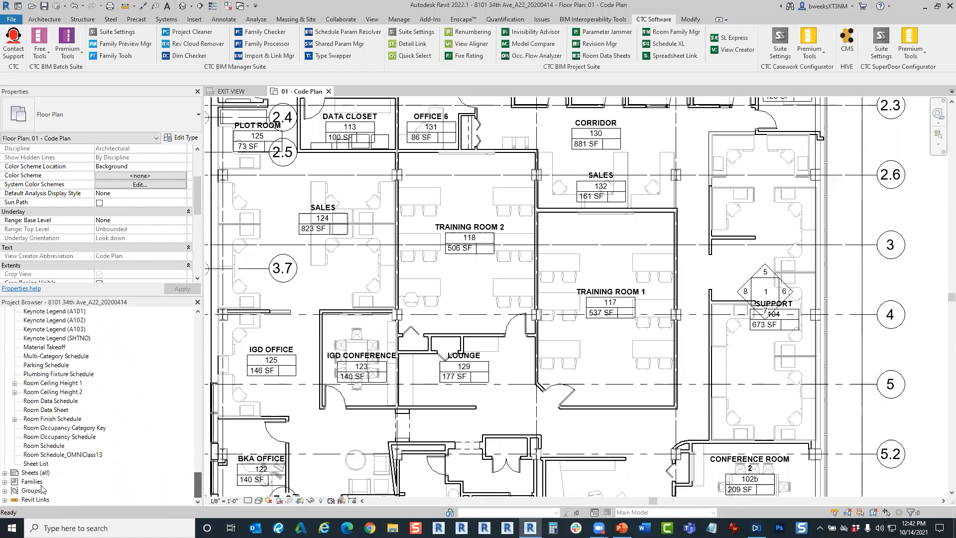
pyautogui.click(4, 474)
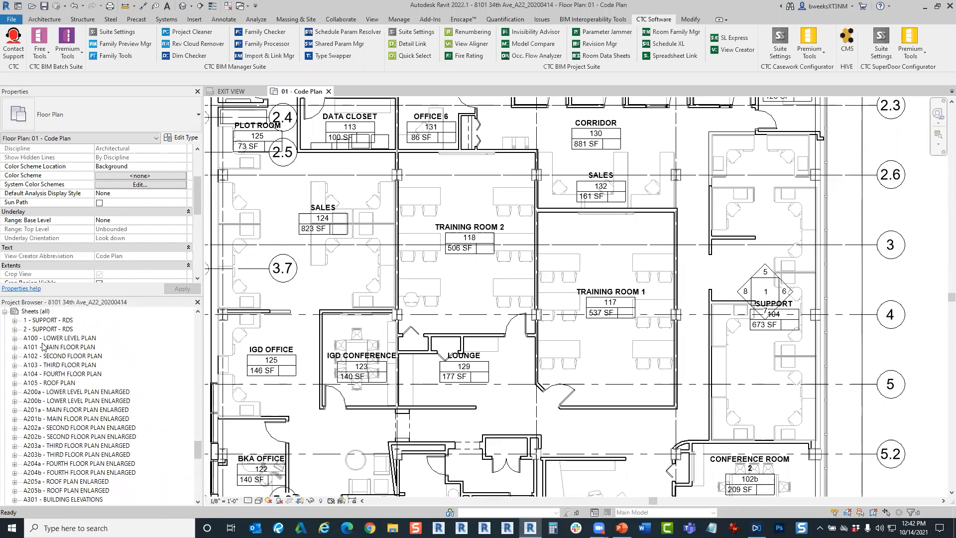
pyautogui.click(47, 320)
pyautogui.click(48, 329)
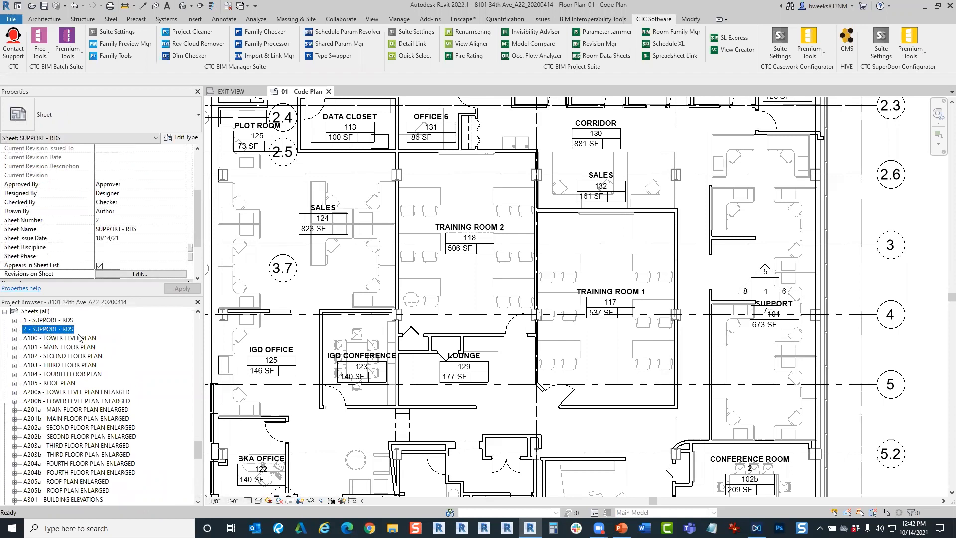
pyautogui.click(81, 337)
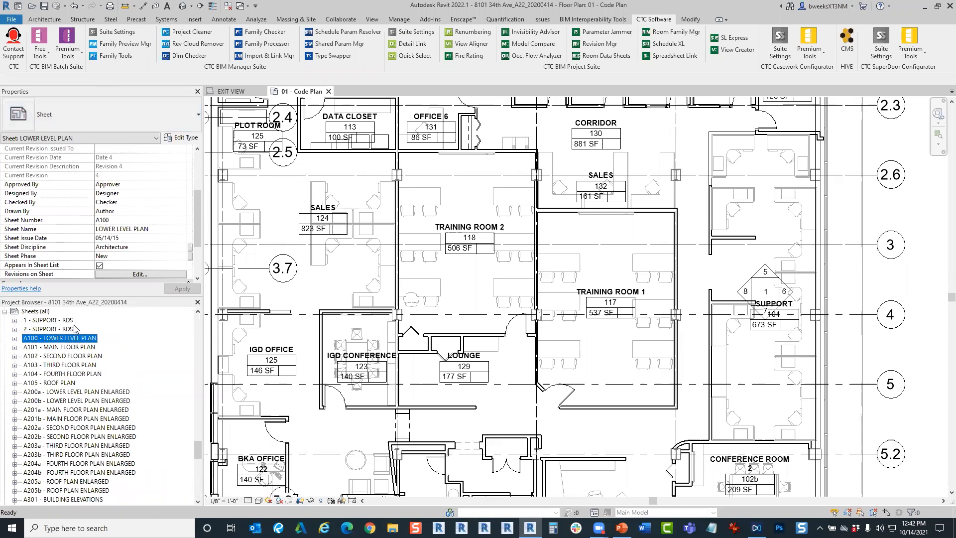
# Reopen the Room Data Sheets tool at full size, review the sheet naming format, and close it.
pyautogui.click(617, 59)
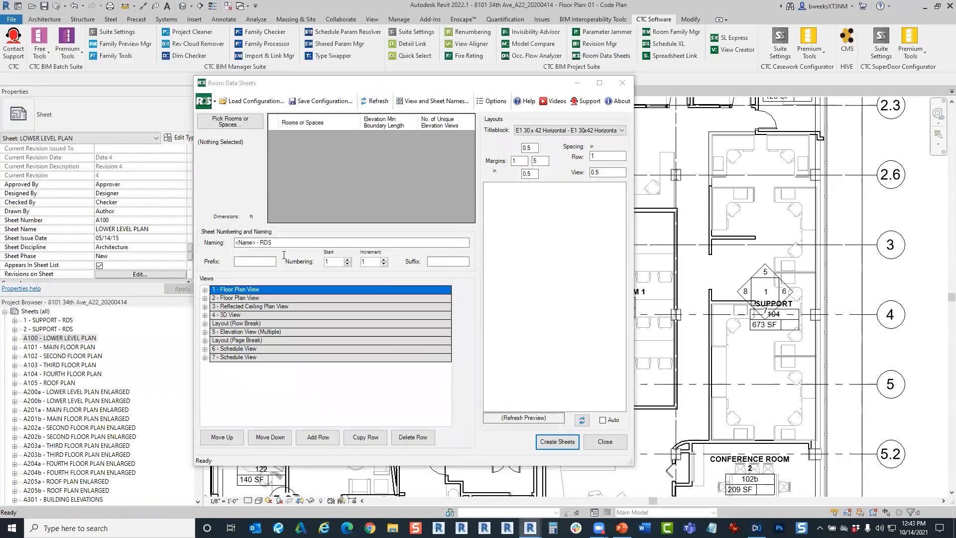
pyautogui.moveTo(290, 243); pyautogui.dragTo(230, 242)
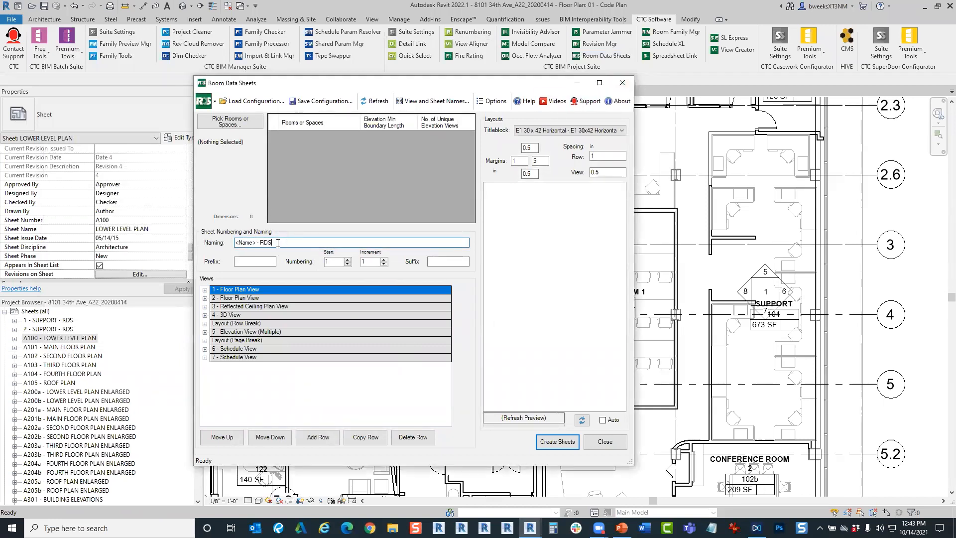
pyautogui.click(600, 82)
pyautogui.click(111, 205)
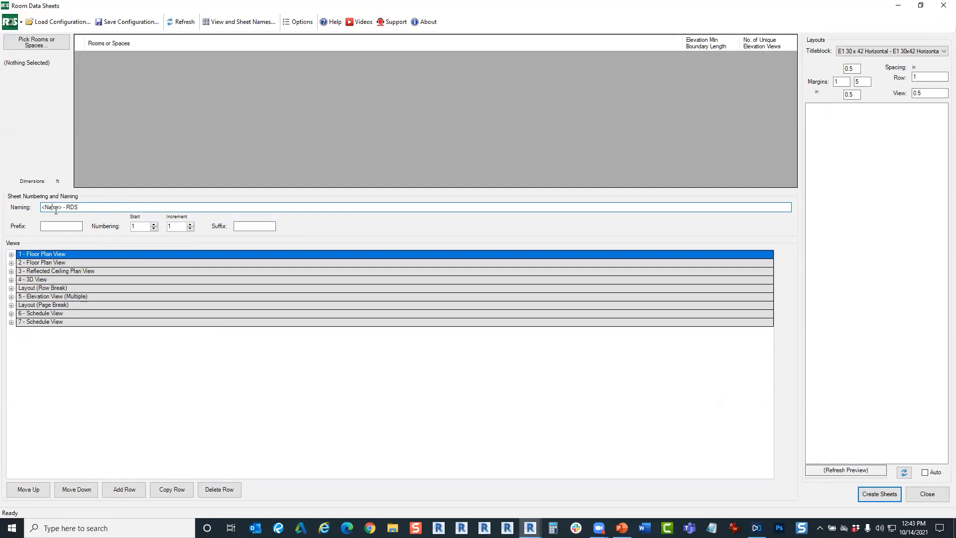
pyautogui.moveTo(96, 206); pyautogui.dragTo(62, 208)
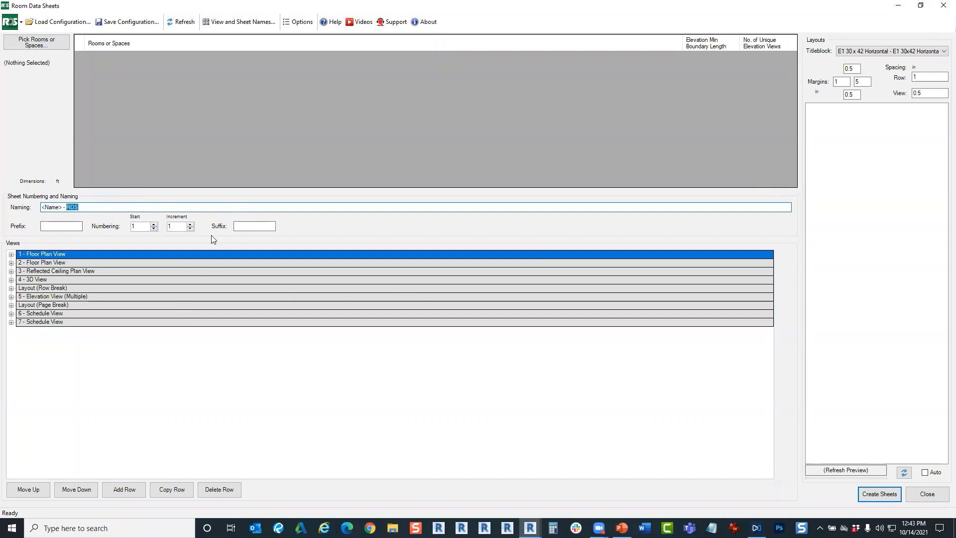
pyautogui.click(943, 5)
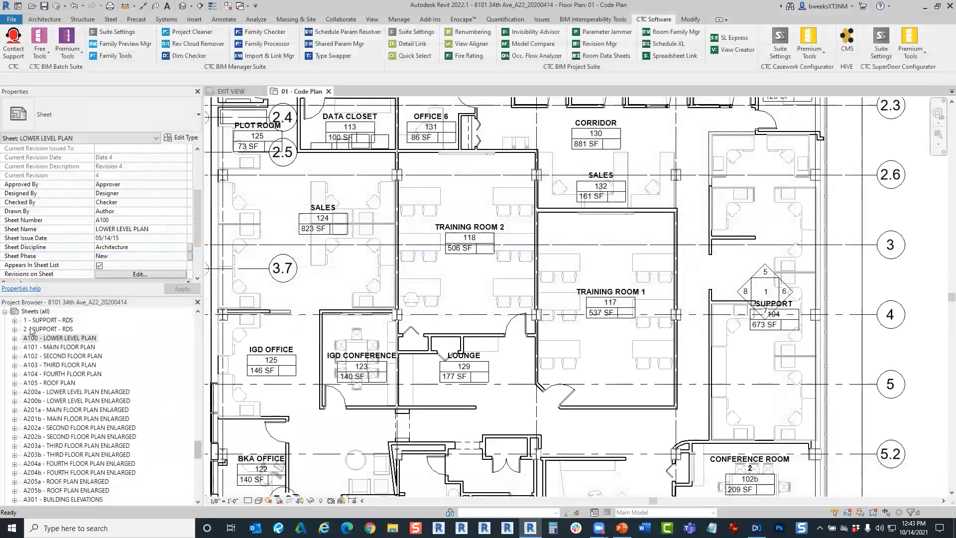
# Open sheet 1 - SUPPORT - RDS and check its layout against the margin settings in the Room Data Sheets tool.
pyautogui.click(48, 320)
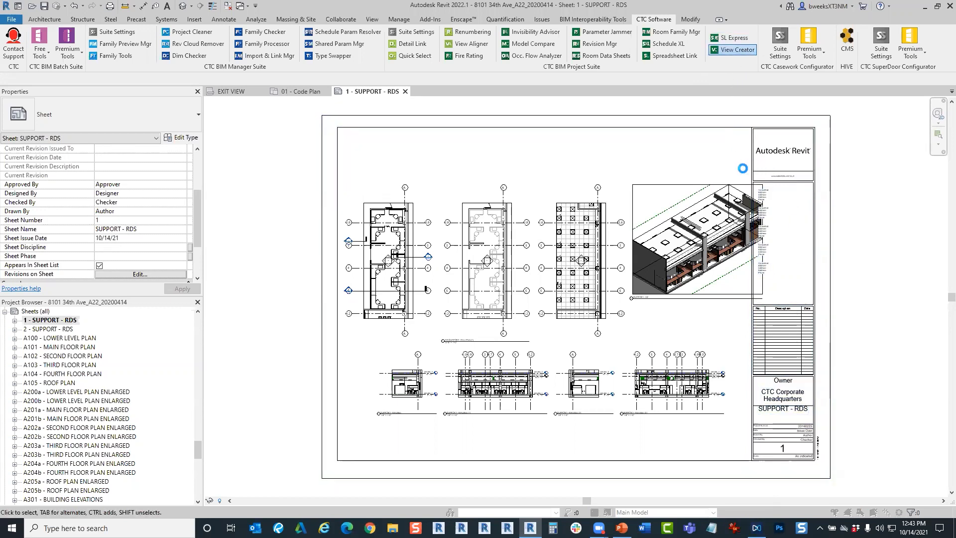
pyautogui.click(440, 112)
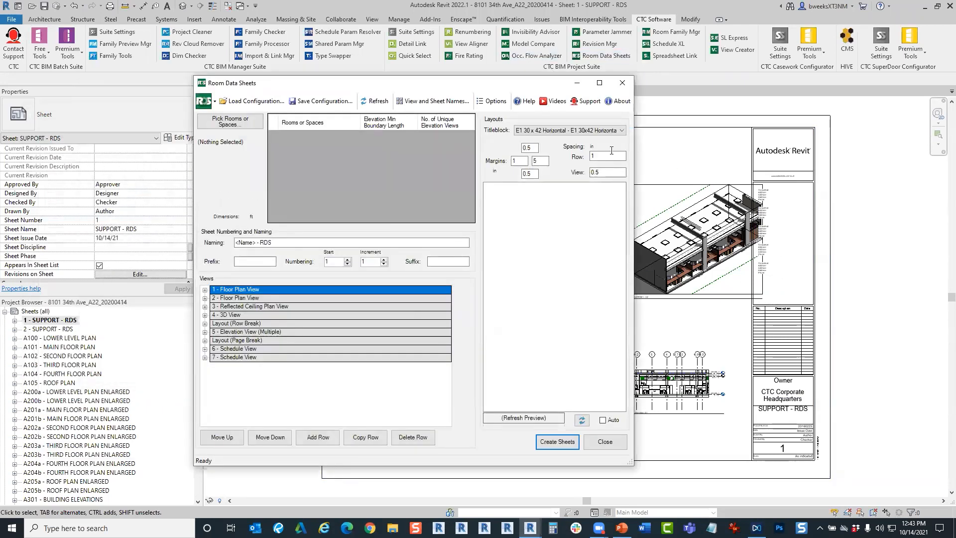
pyautogui.click(599, 83)
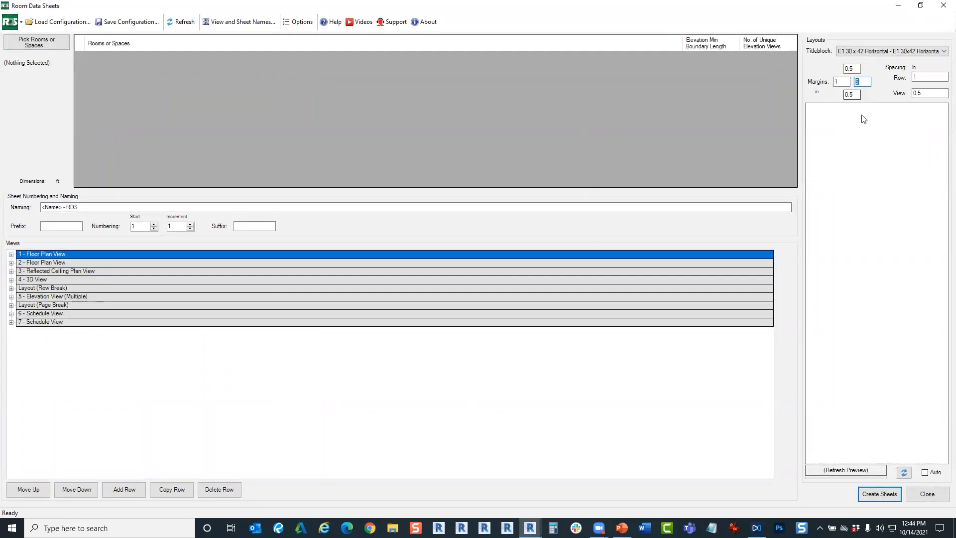
pyautogui.click(899, 6)
pyautogui.click(898, 7)
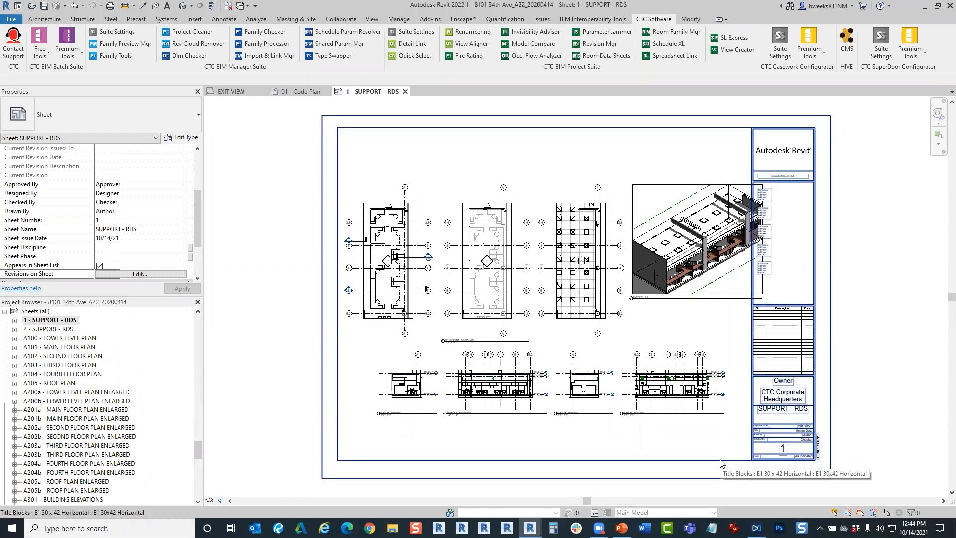
# Examine the views placed on sheet 1 - SUPPORT - RDS and the viewport types of its floor plans.
pyautogui.scroll(5, 476, 366)
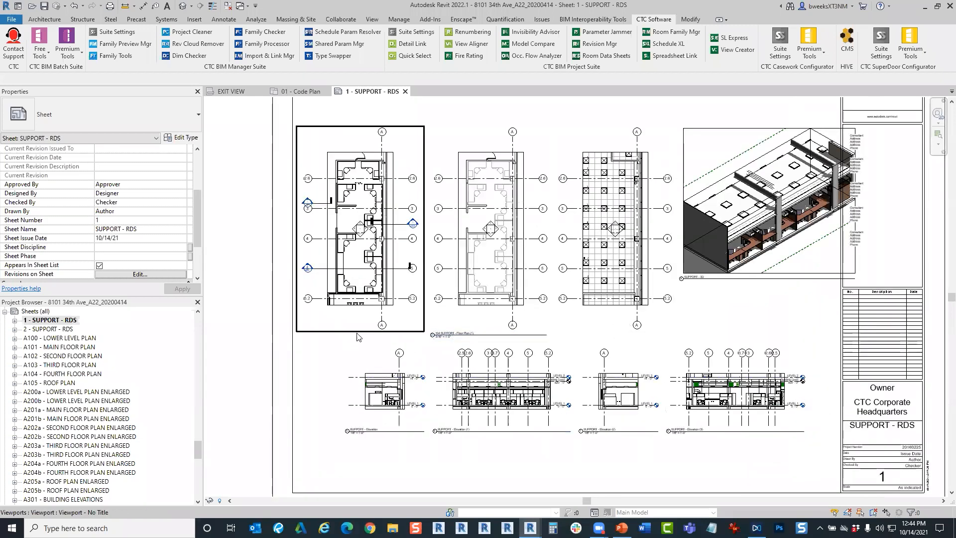
pyautogui.scroll(-3, 523, 413)
pyautogui.scroll(3, 537, 412)
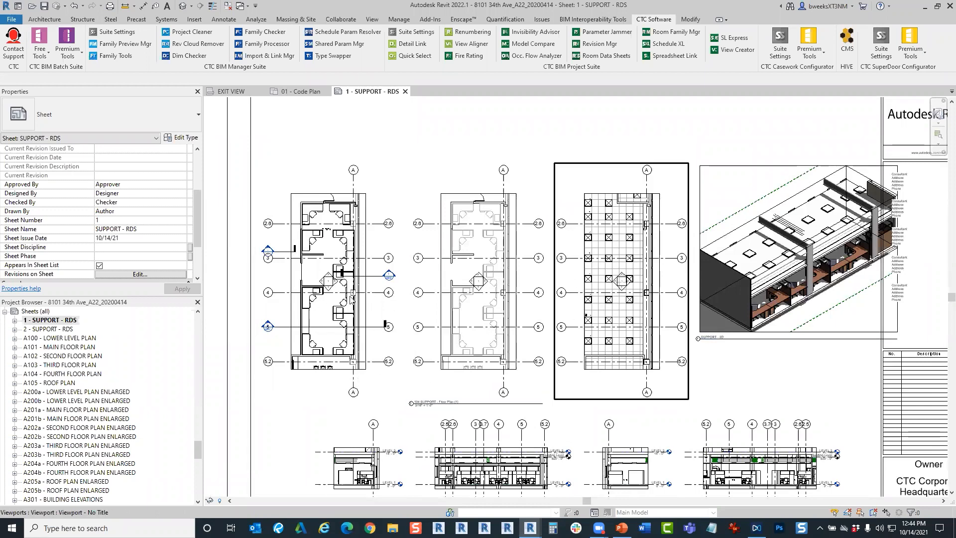
pyautogui.moveTo(622, 437); pyautogui.dragTo(617, 379, button='middle')
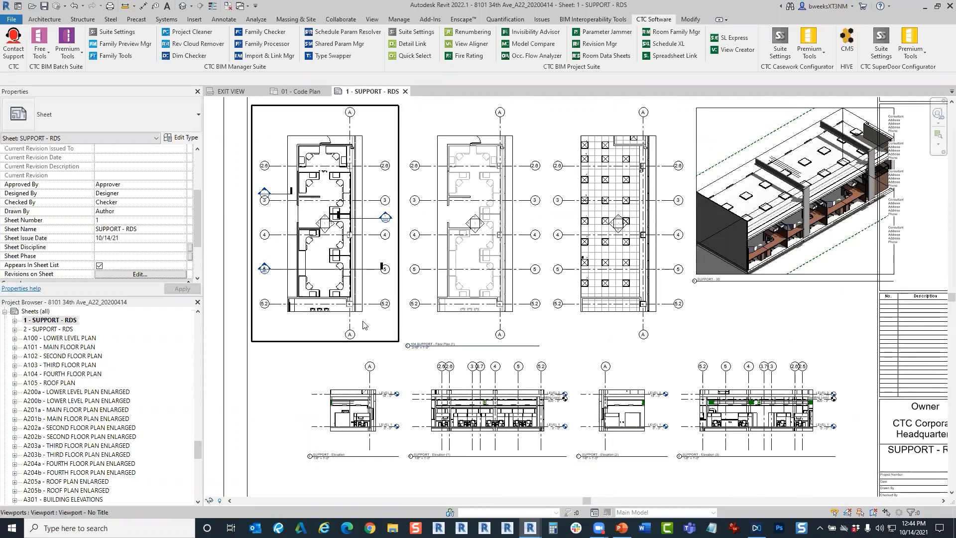
pyautogui.click(342, 260)
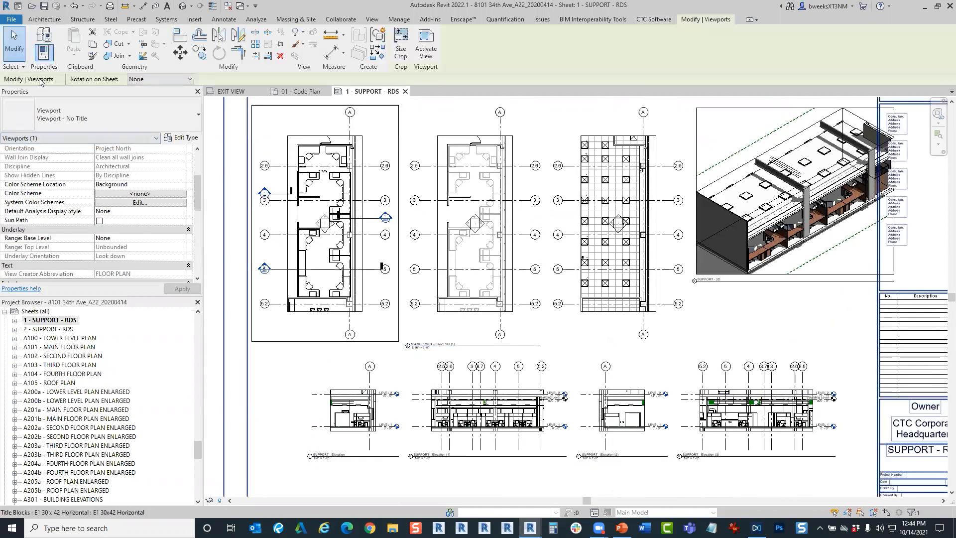
pyautogui.click(69, 123)
pyautogui.click(422, 259)
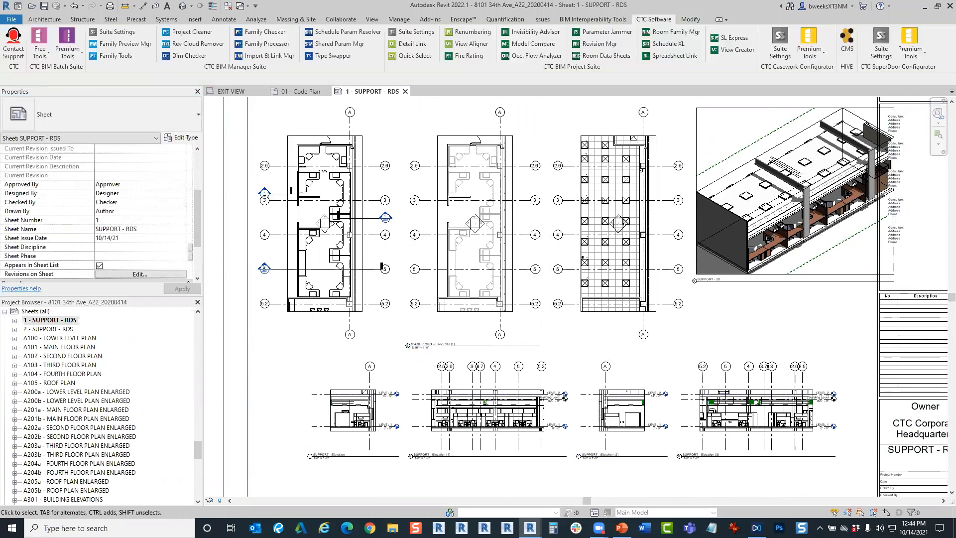
pyautogui.click(507, 261)
pyautogui.press('Escape')
# Change the viewport type of the first floor plan and the reflected ceiling plan to Viewport 1.
pyautogui.click(329, 246)
pyautogui.click(99, 114)
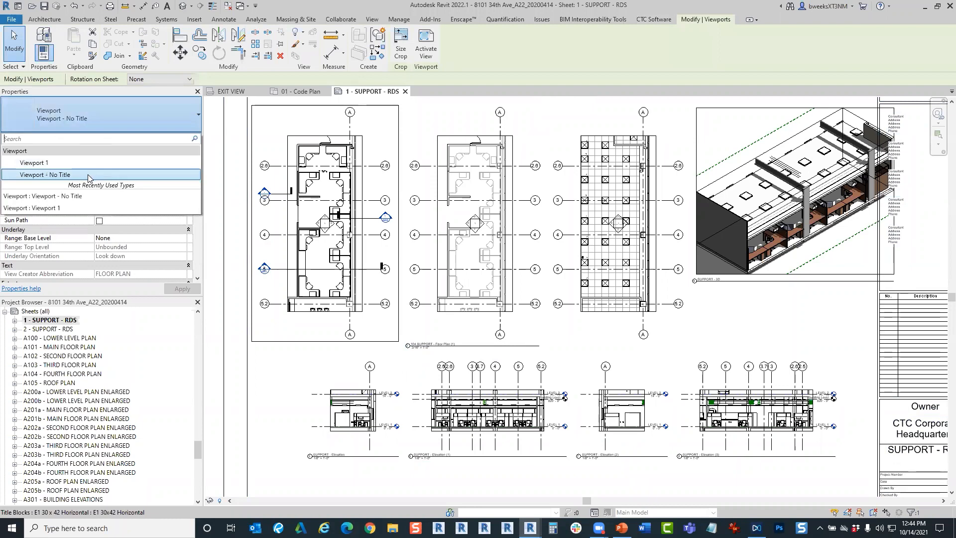
pyautogui.click(50, 169)
pyautogui.click(596, 257)
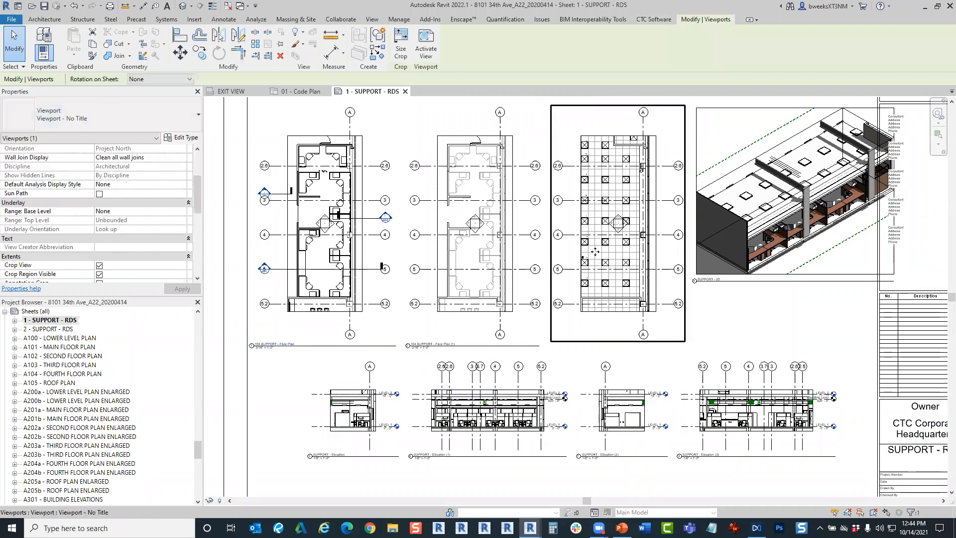
pyautogui.click(100, 114)
pyautogui.click(65, 162)
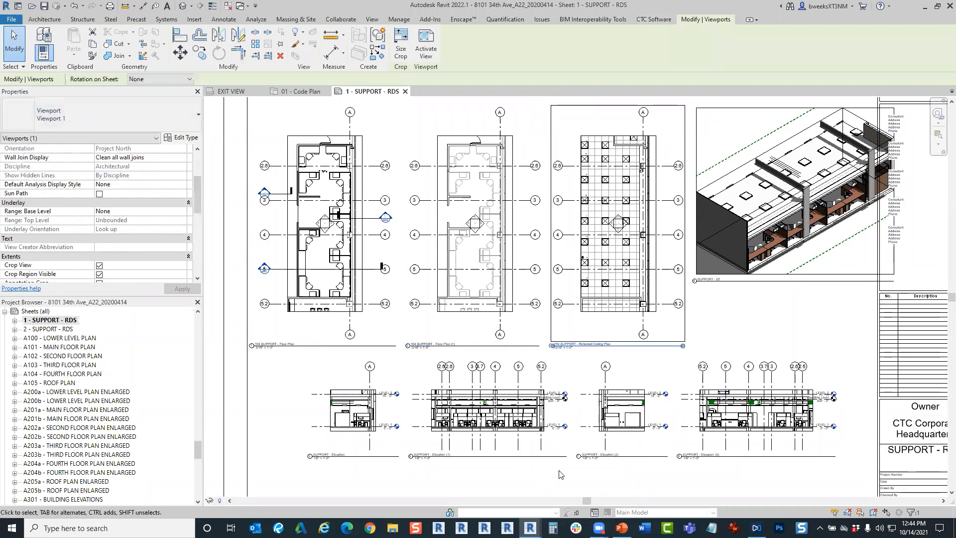
pyautogui.press('Escape')
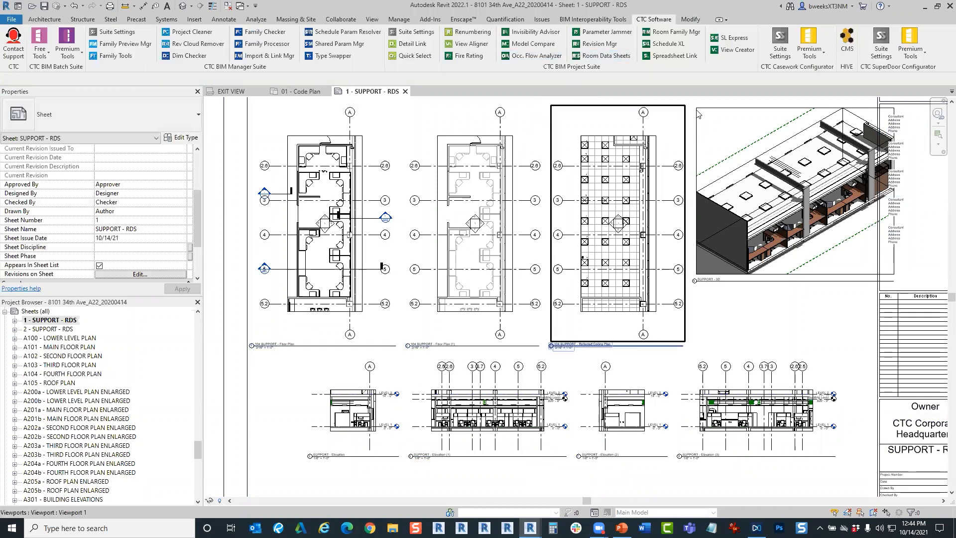
# Return to the Room Data Sheets tool and review the first floor plan view's settings, including its parent view and browser organization.
pyautogui.moveTo(531, 528)
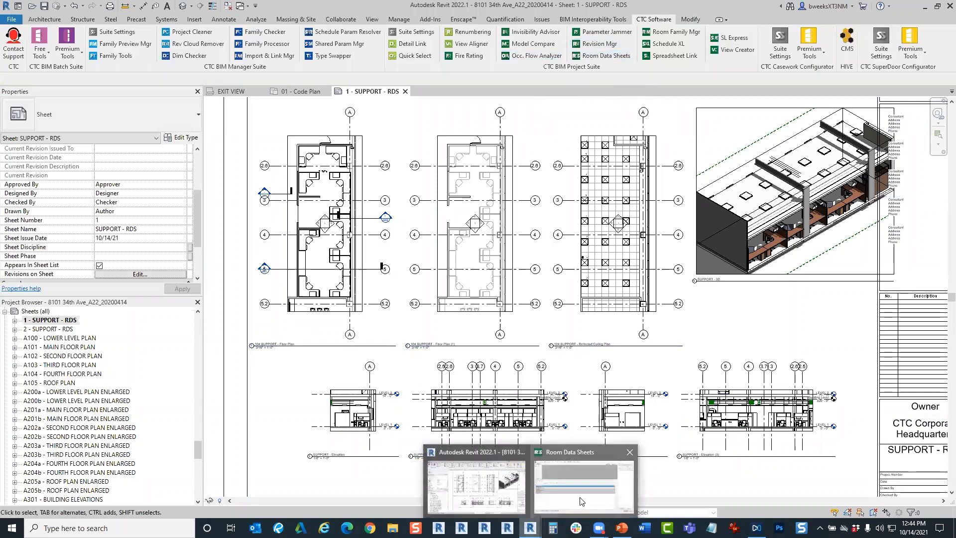
pyautogui.click(586, 480)
pyautogui.click(11, 255)
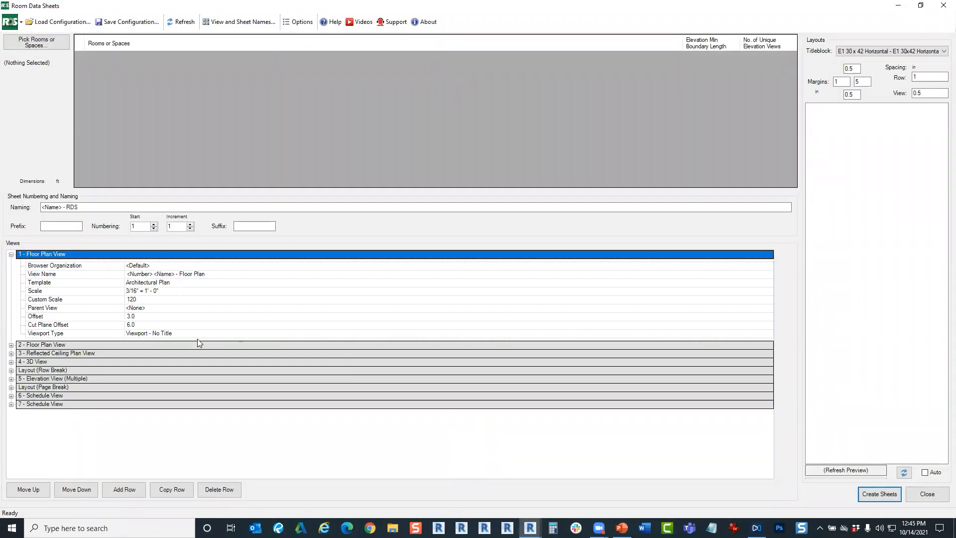
pyautogui.click(769, 309)
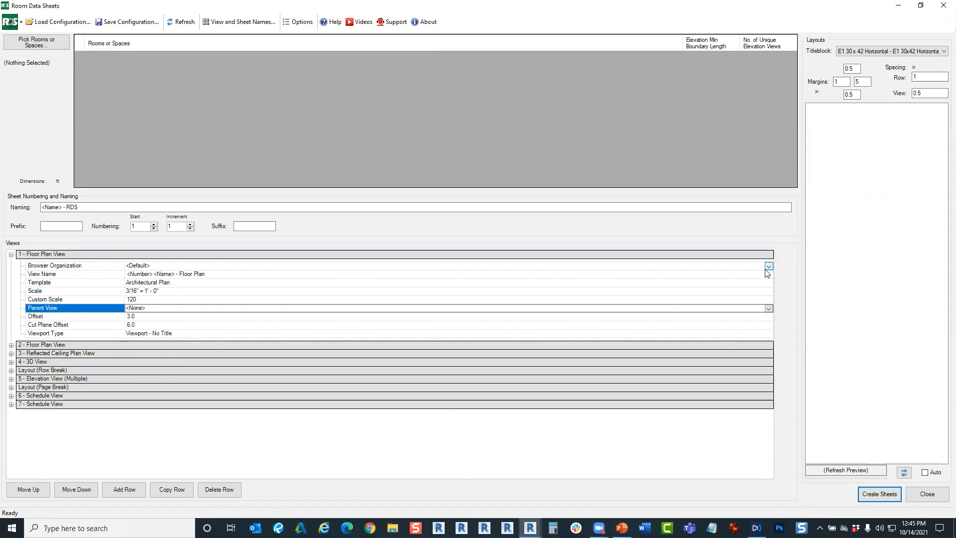
pyautogui.click(768, 266)
pyautogui.click(88, 443)
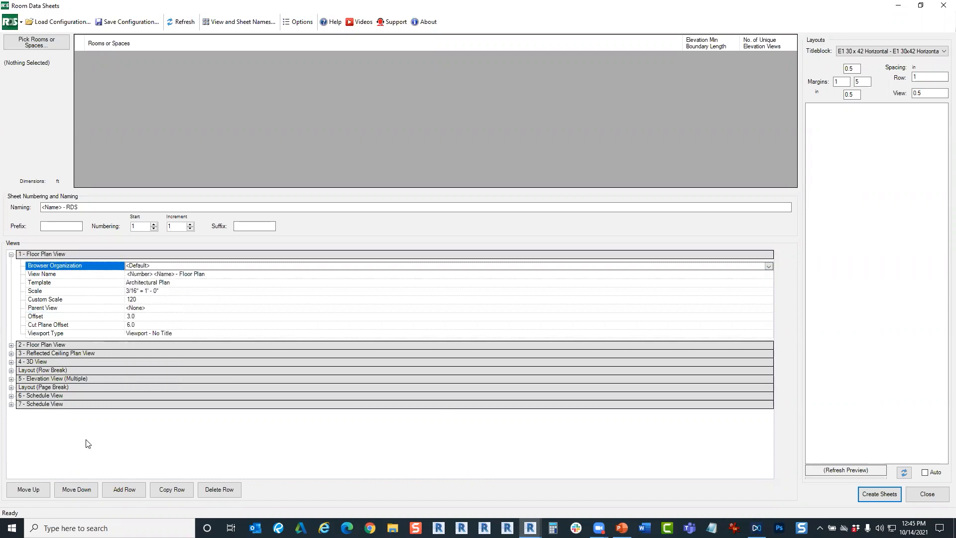
# Set the viewport type of the first and second floor plan views to Viewport 1.
pyautogui.click(185, 333)
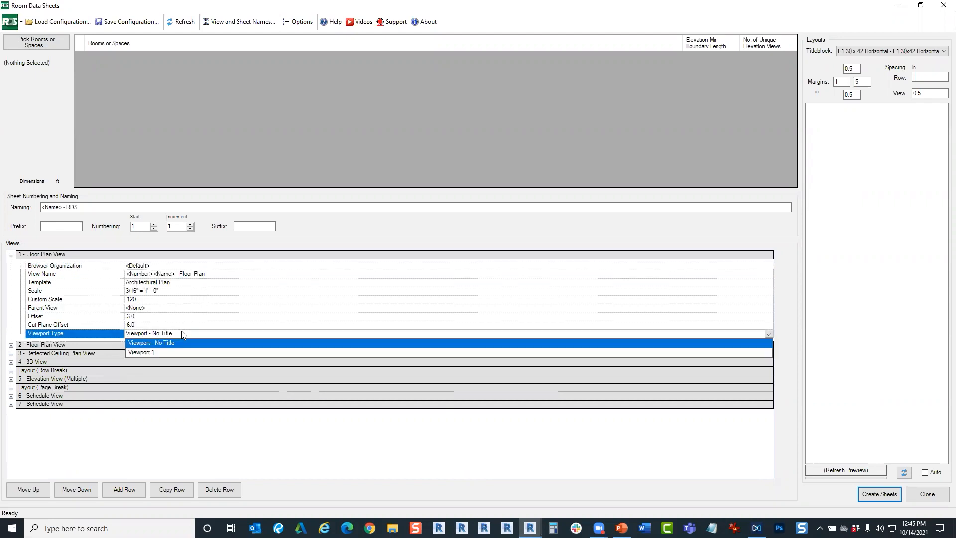
pyautogui.click(69, 334)
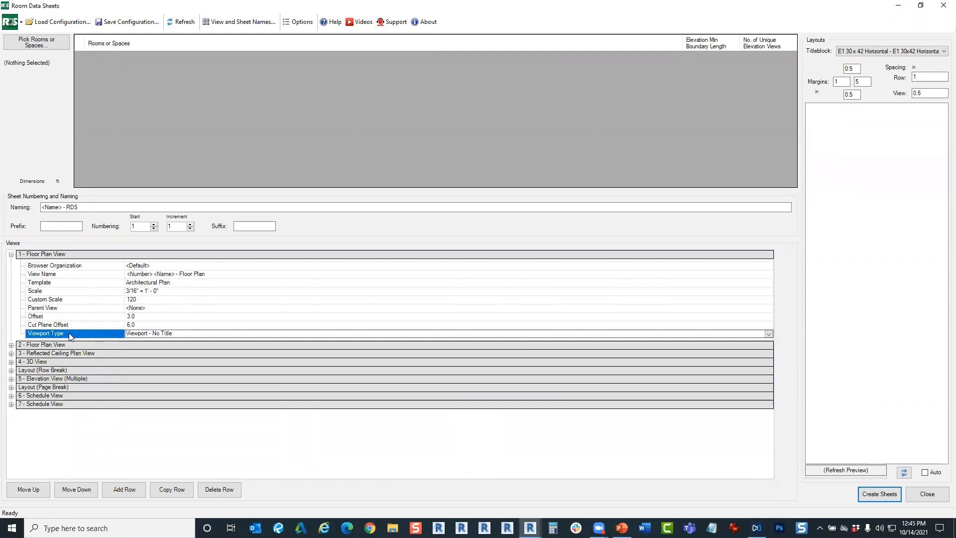
pyautogui.click(172, 337)
pyautogui.click(153, 353)
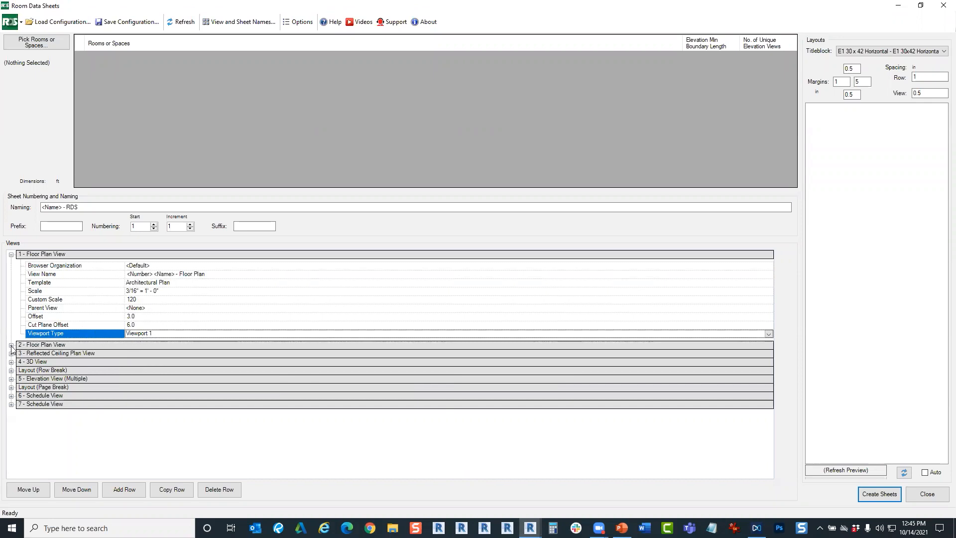
pyautogui.click(10, 345)
pyautogui.click(165, 424)
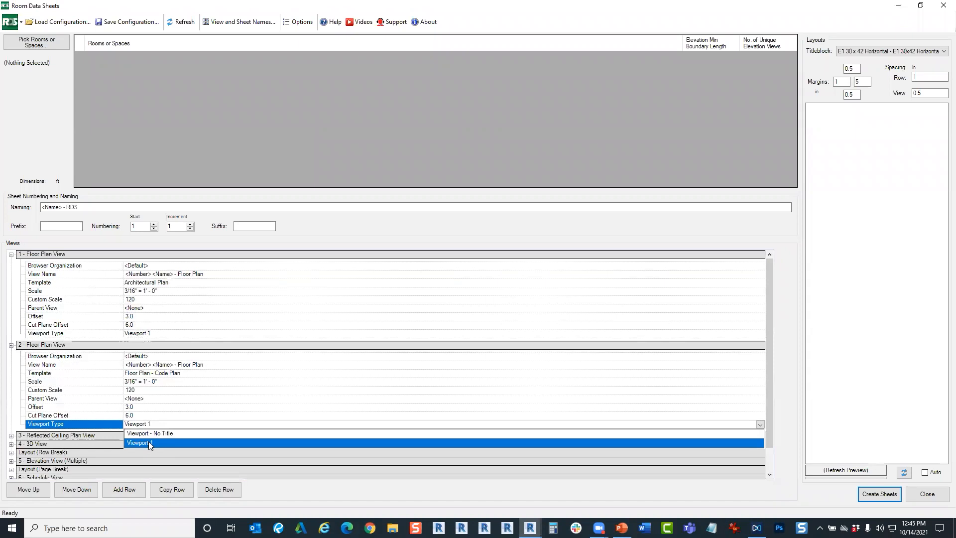
pyautogui.click(154, 442)
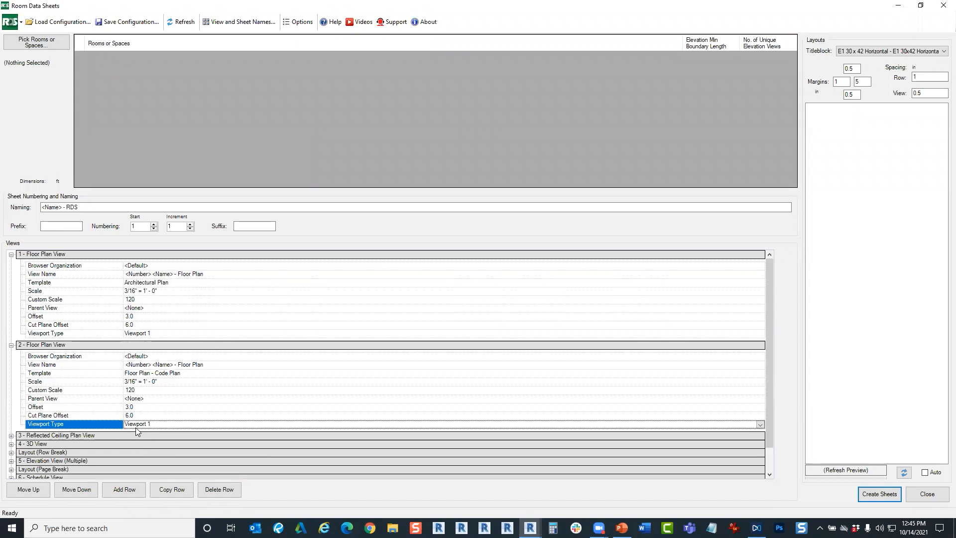
# Set the reflected ceiling plan view's viewport type to Viewport 1 and return to the sheet.
pyautogui.click(11, 435)
pyautogui.scroll(-4, 129, 406)
pyautogui.click(167, 412)
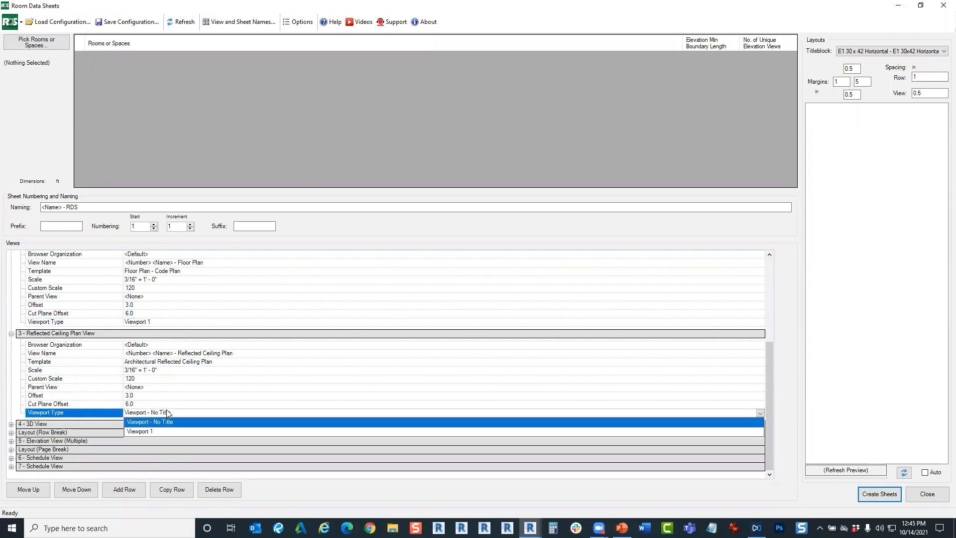
pyautogui.click(141, 431)
pyautogui.click(898, 6)
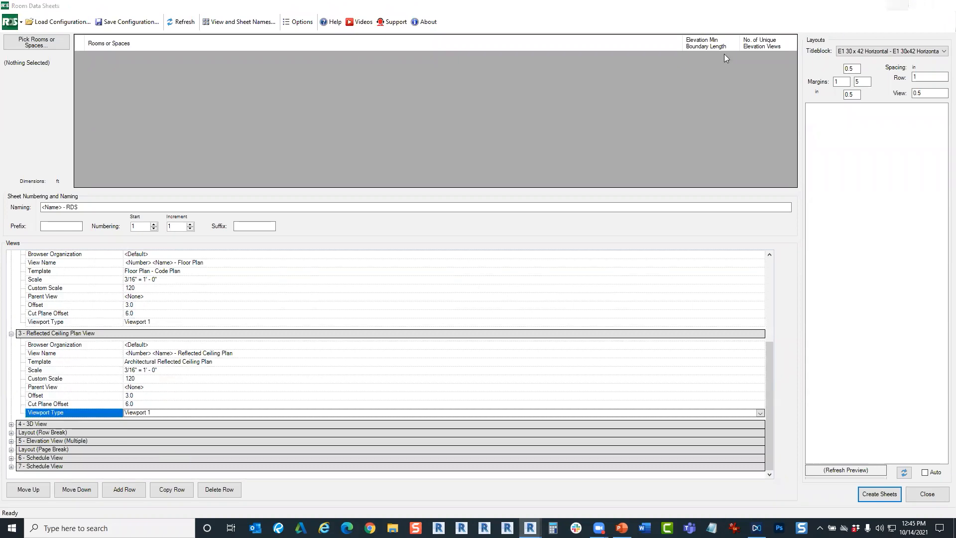
# Examine the viewport title of the first SUPPORT floor plan on sheet 1 - SUPPORT - RDS.
pyautogui.scroll(3, 249, 363)
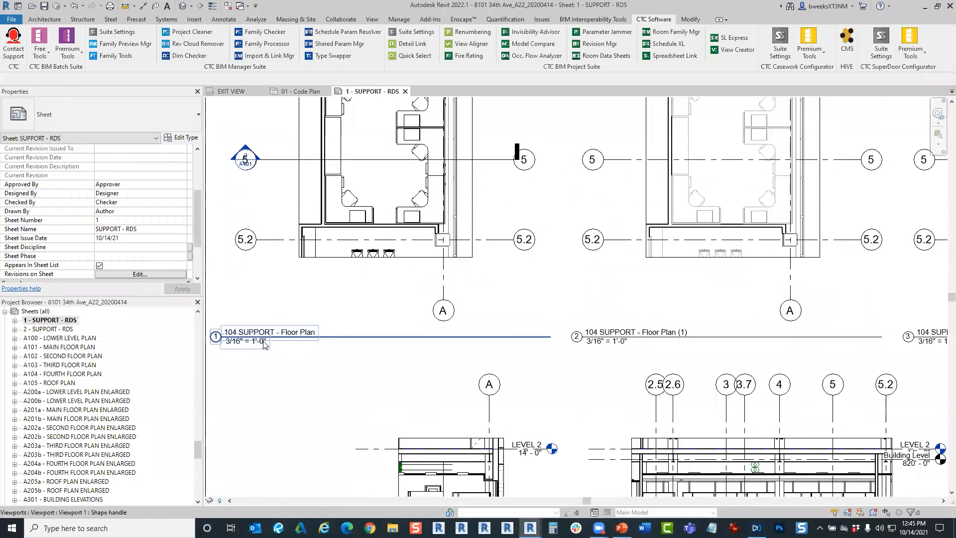
pyautogui.click(268, 344)
pyautogui.scroll(-5, 461, 354)
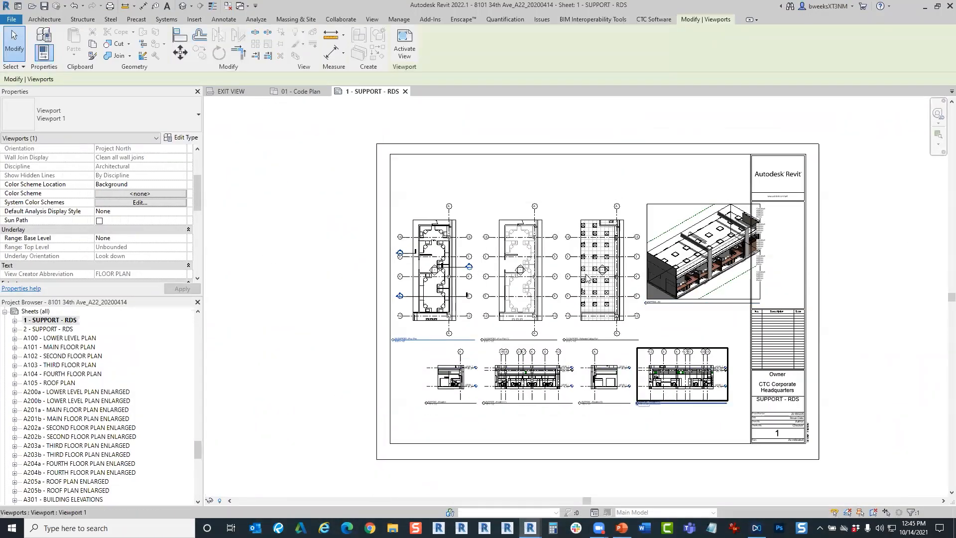
pyautogui.scroll(2, 429, 330)
pyautogui.scroll(5, 384, 369)
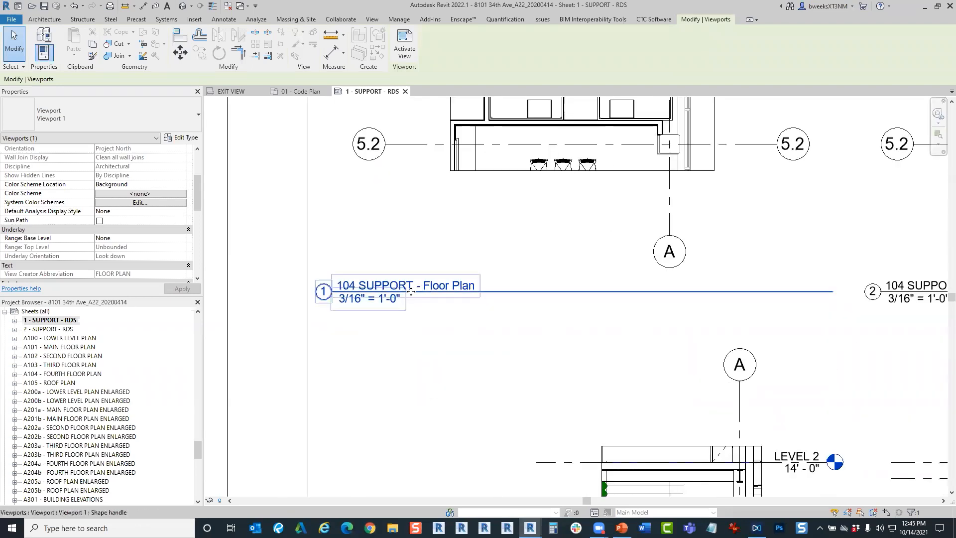
pyautogui.scroll(-8, 398, 307)
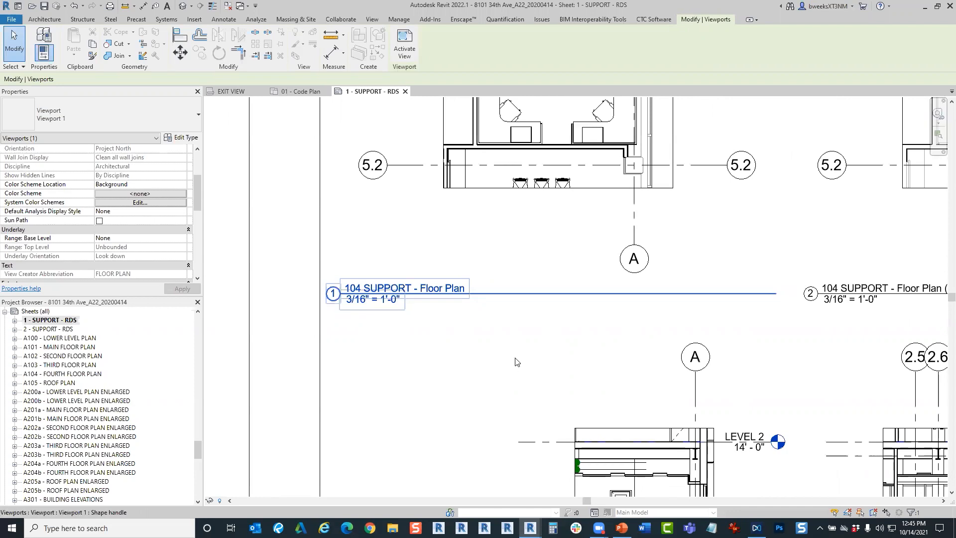
pyautogui.click(515, 359)
pyautogui.click(548, 305)
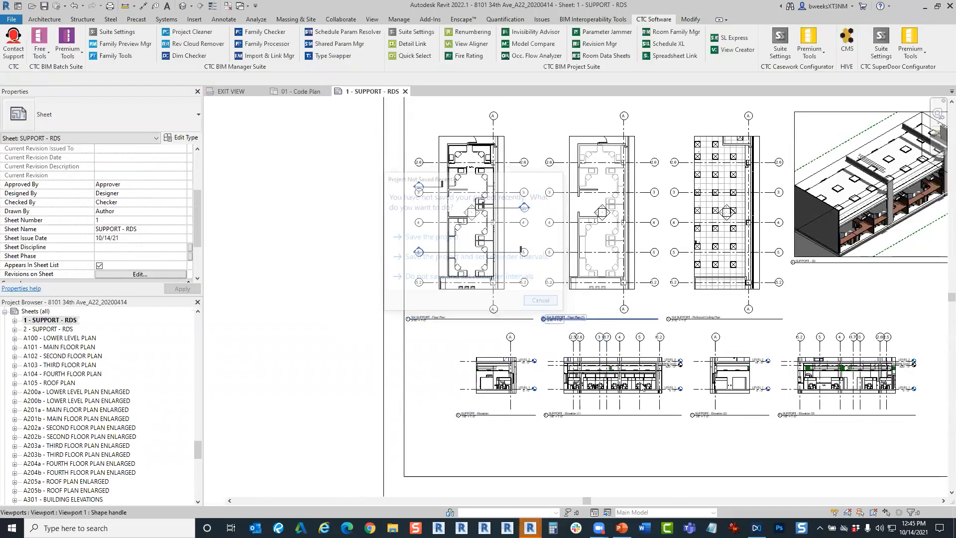
# Try moving the SUPPORT - Elevation (1) viewport away from SUPPORT - Elevation (2), and undo the move.
pyautogui.scroll(3, 625, 433)
pyautogui.moveTo(625, 434); pyautogui.dragTo(577, 451, button='middle')
pyautogui.scroll(3, 463, 363)
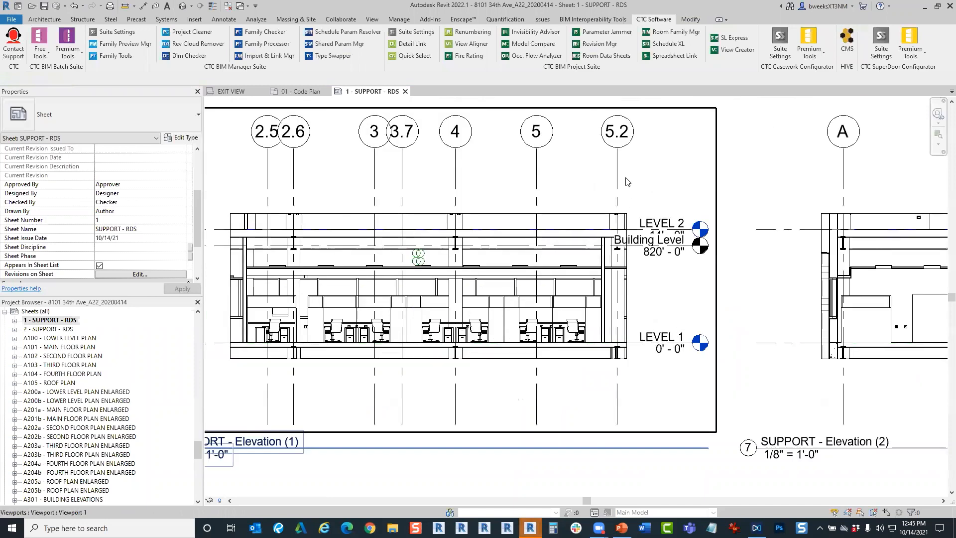
pyautogui.moveTo(634, 171); pyautogui.dragTo(296, 178)
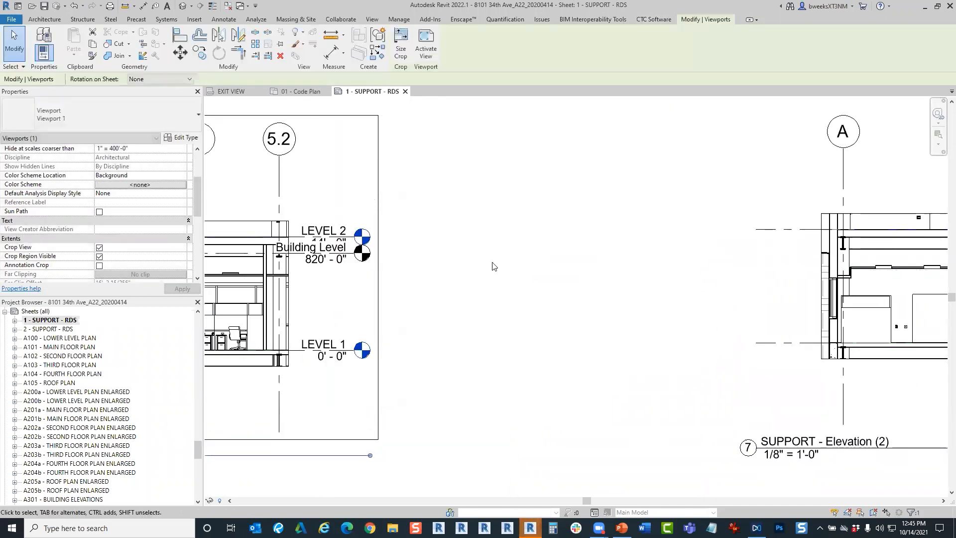
pyautogui.hotkey('ctrl', 'z')
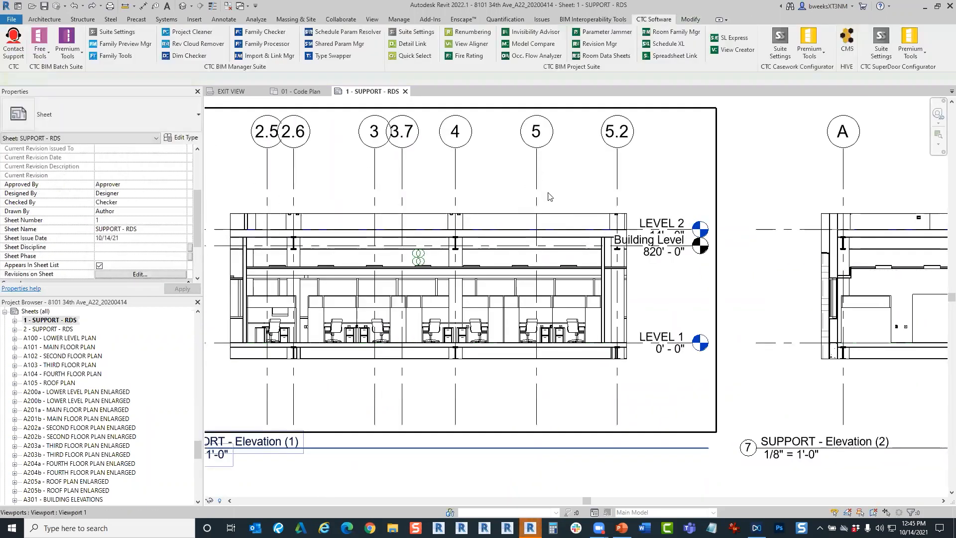
# Assign the Architectural Presentation Elevation view template to the SUPPORT - Elevation viewport.
pyautogui.scroll(-1, 548, 193)
pyautogui.scroll(-2, 608, 239)
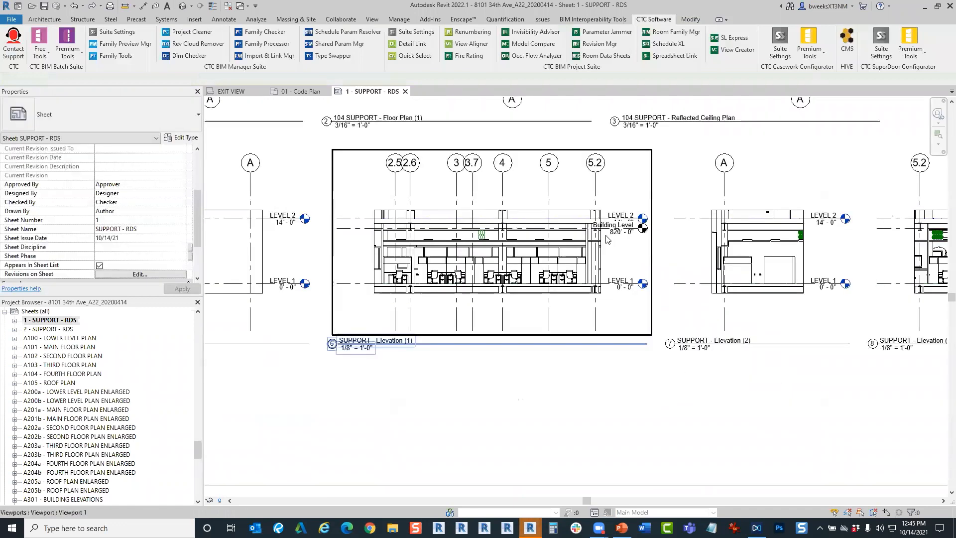
pyautogui.scroll(-1, 609, 239)
pyautogui.click(299, 234)
pyautogui.click(152, 247)
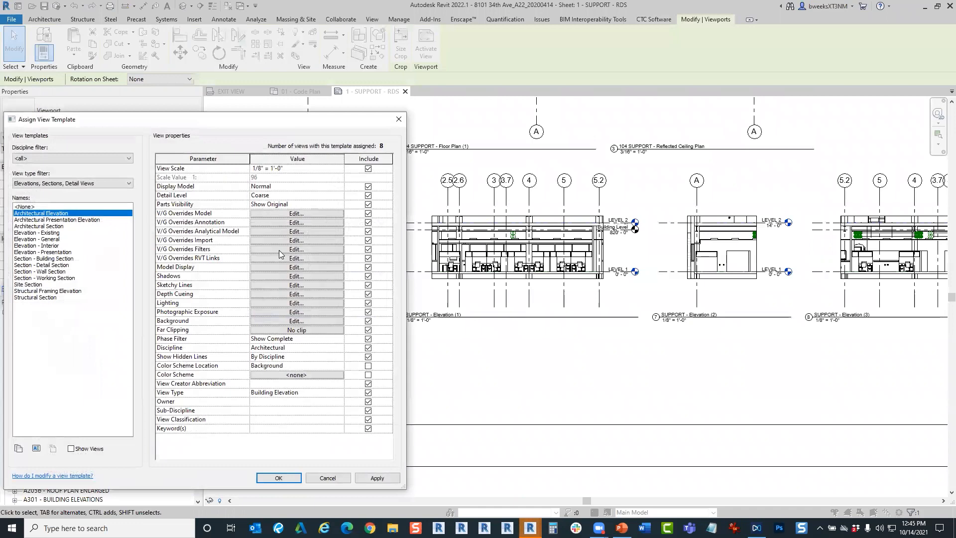
pyautogui.click(82, 219)
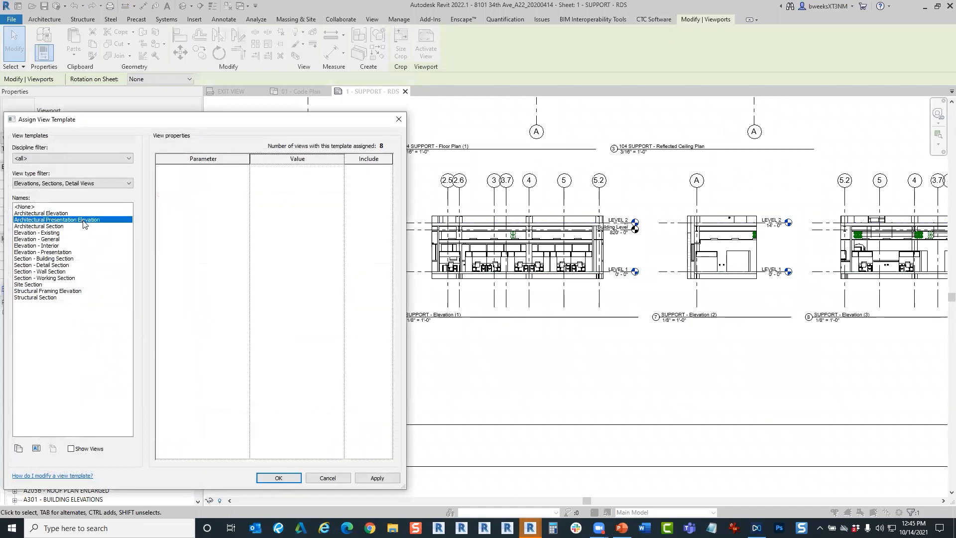
pyautogui.click(279, 477)
# Assign the Architectural Presentation Elevation view template to the SUPPORT - Elevation (1), (2) and (3) viewports together.
pyautogui.click(524, 256)
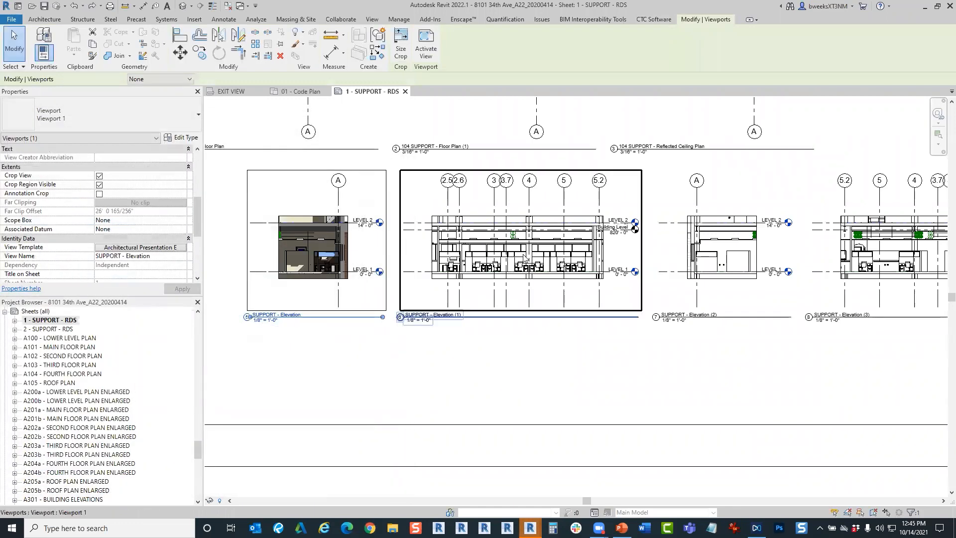
pyautogui.scroll(-3, 556, 328)
pyautogui.keyDown('ctrl'); pyautogui.click(789, 279); pyautogui.keyUp('ctrl')
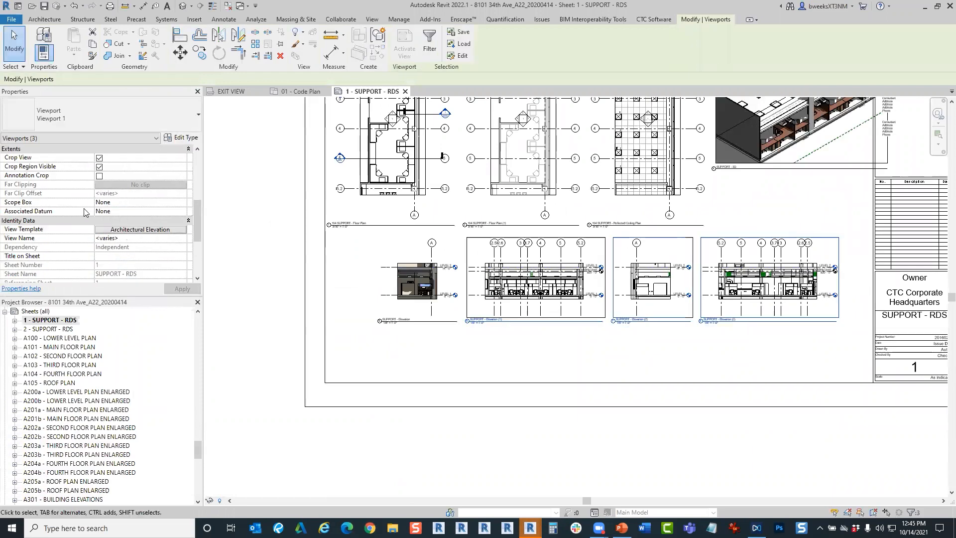
pyautogui.click(145, 230)
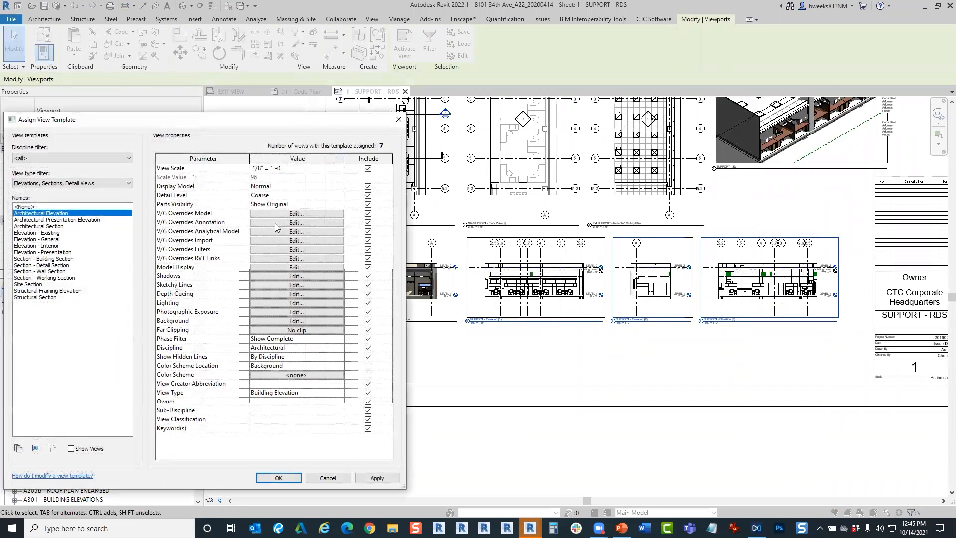
pyautogui.click(56, 220)
pyautogui.click(276, 478)
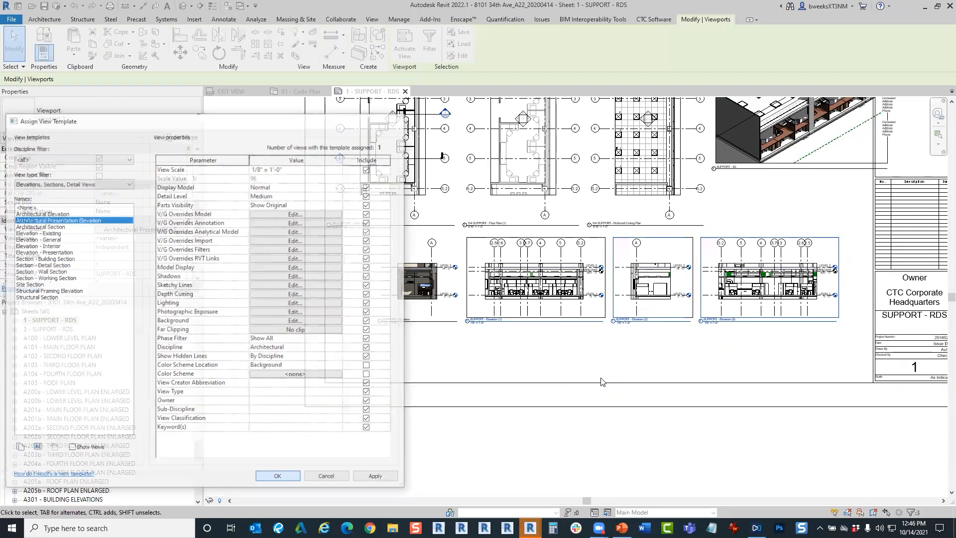
pyautogui.scroll(4, 508, 278)
pyautogui.click(394, 239)
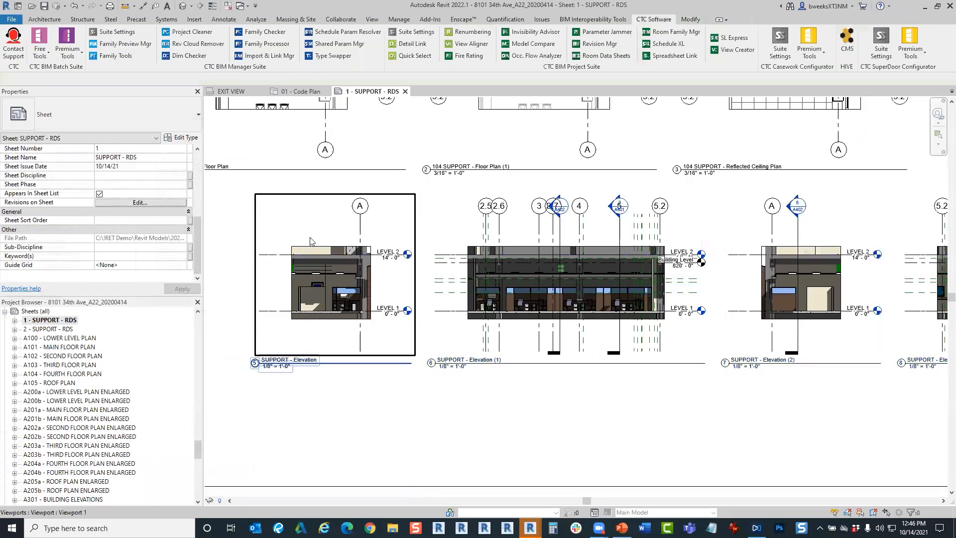
# Look over the restyled elevations and activate the SUPPORT - 3D view on the sheet to inspect its section box.
pyautogui.moveTo(764, 337); pyautogui.dragTo(462, 313, button='middle')
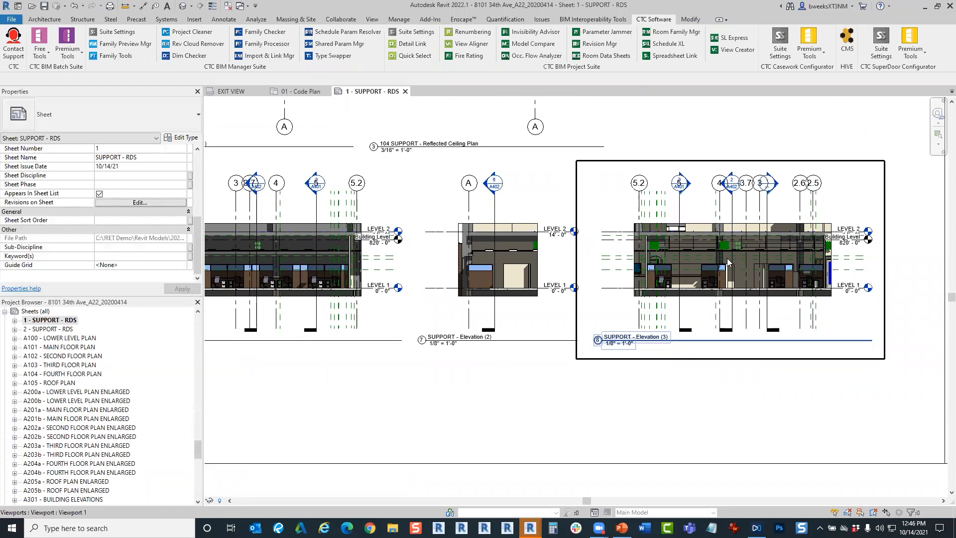
pyautogui.scroll(-4, 635, 183)
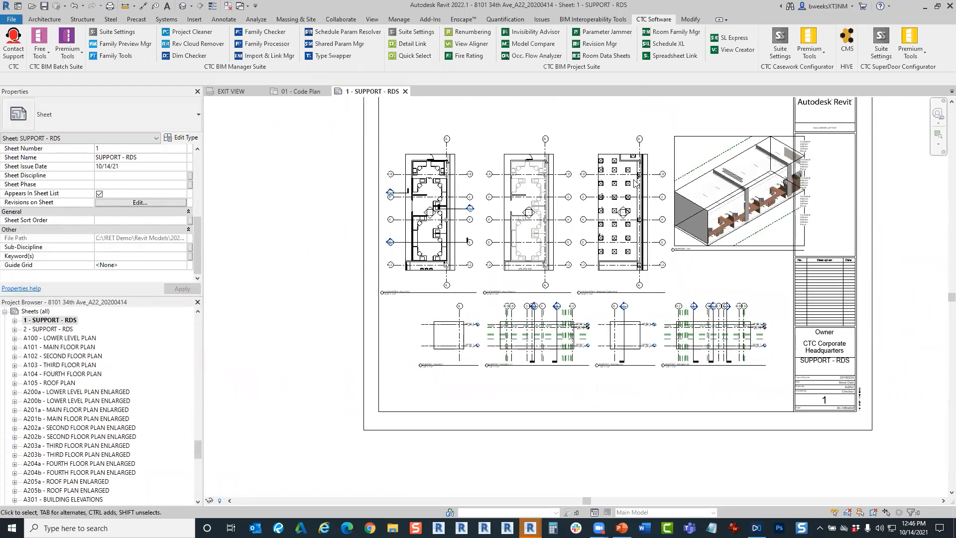
pyautogui.scroll(2, 635, 184)
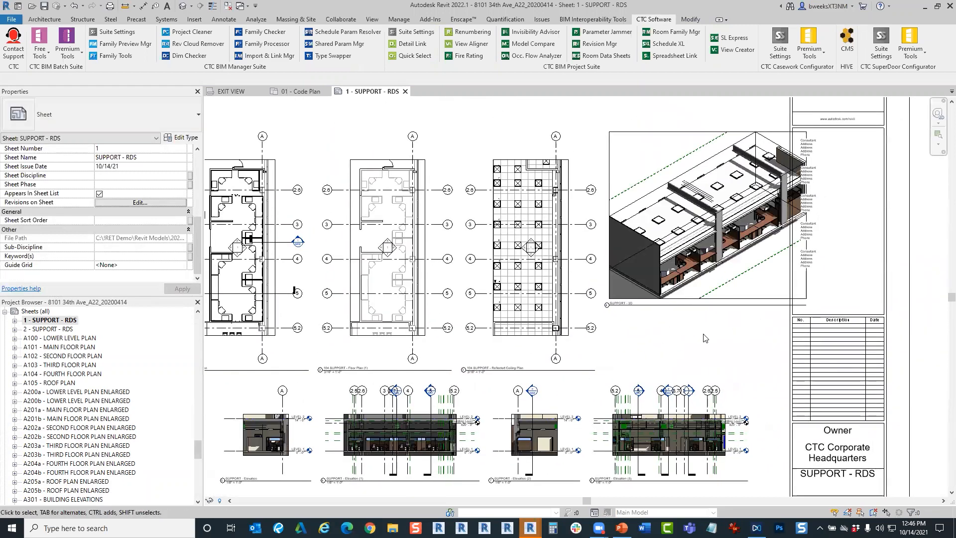
pyautogui.scroll(2, 740, 220)
pyautogui.rightClick(734, 144)
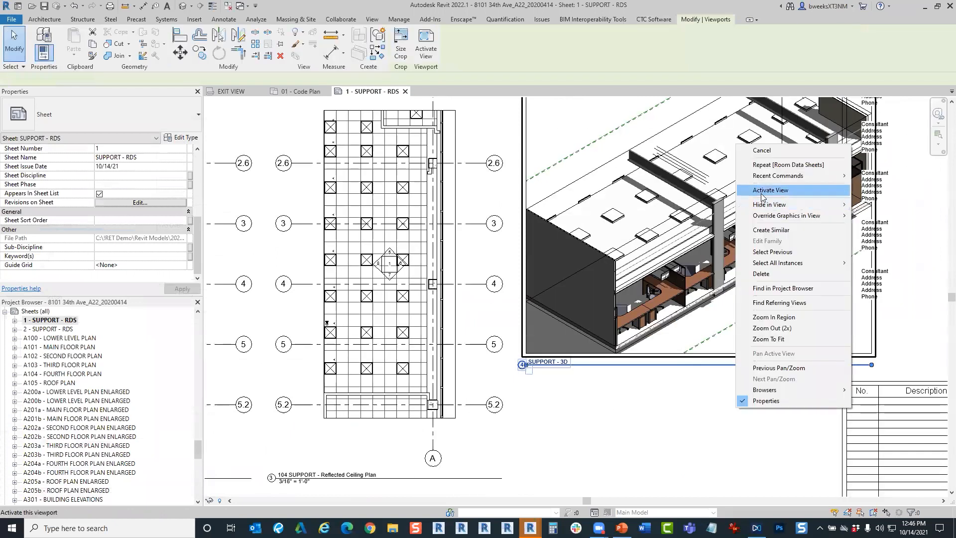
pyautogui.click(764, 189)
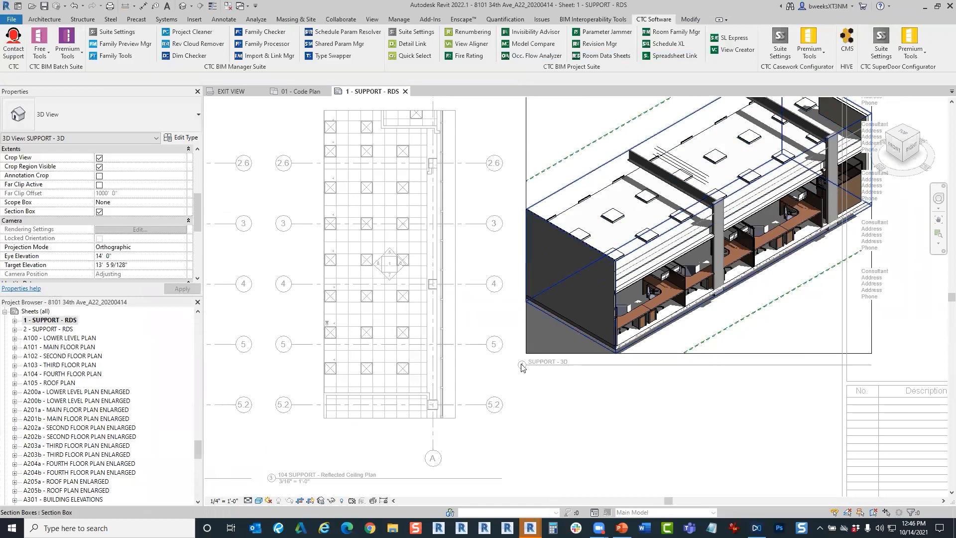
# Review the 3D view's settings, including its top offset, in the Room Data Sheets tool and close the tool.
pyautogui.moveTo(530, 528)
pyautogui.click(556, 493)
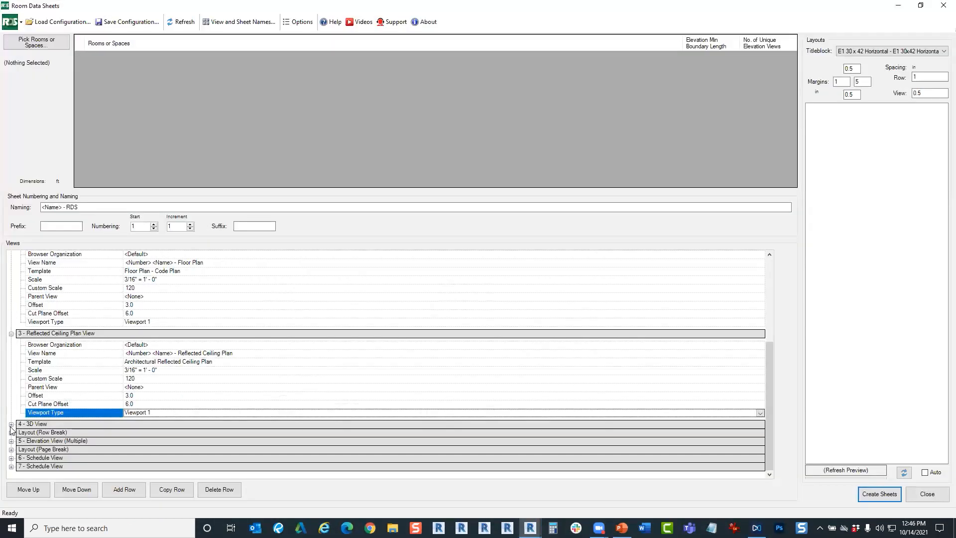
pyautogui.click(11, 424)
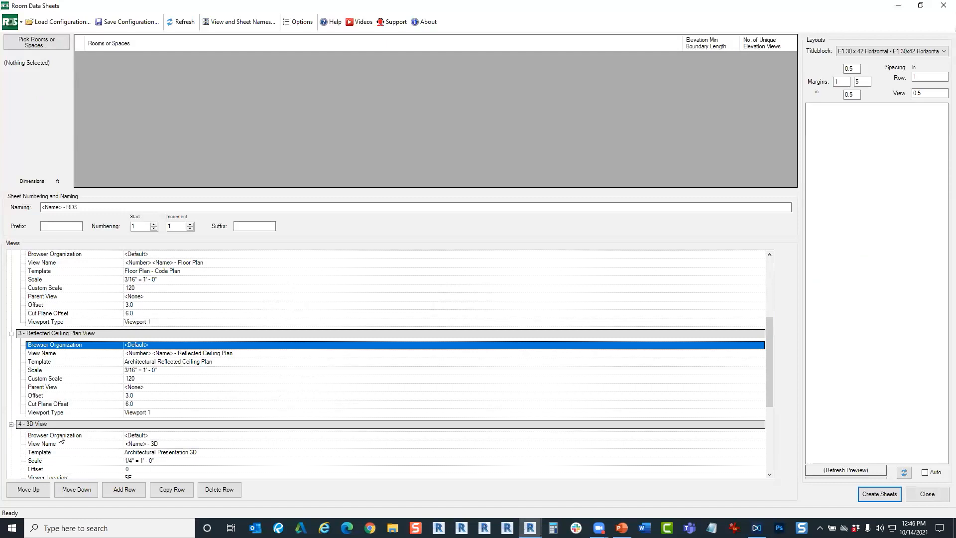
pyautogui.scroll(-4, 146, 424)
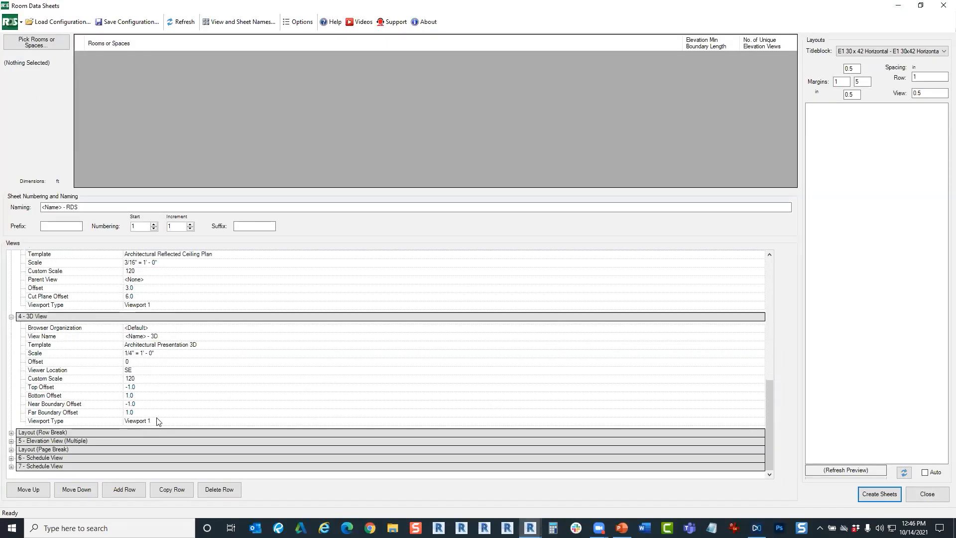
pyautogui.click(147, 390)
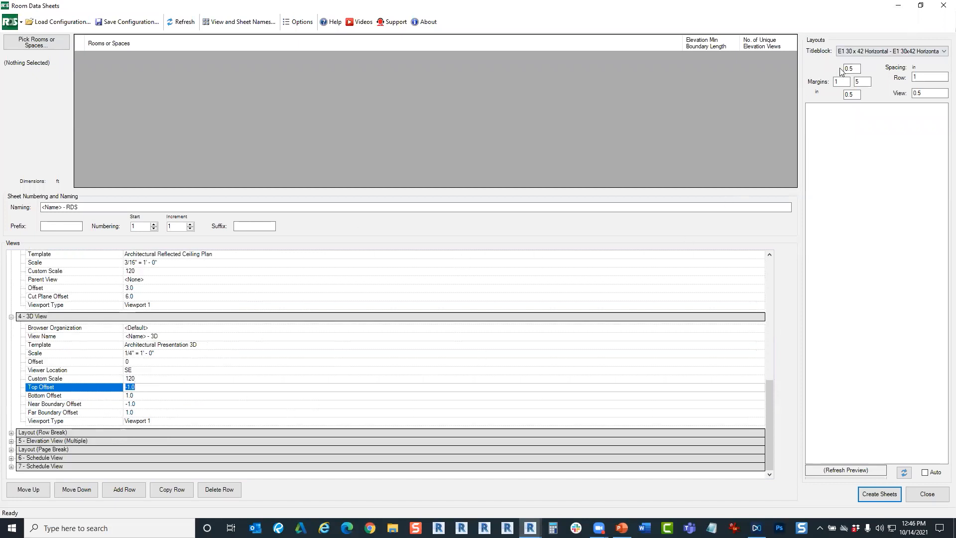
pyautogui.click(943, 6)
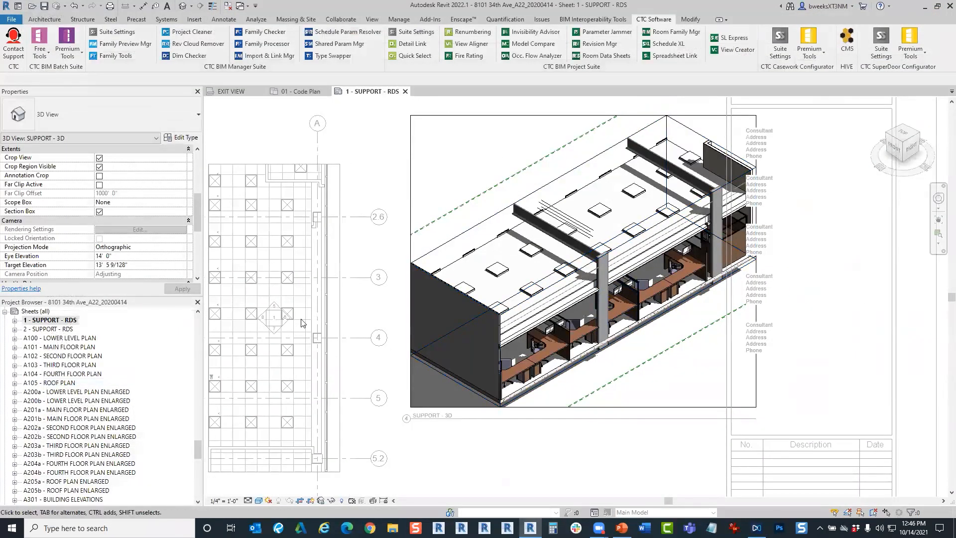
# Deactivate the SUPPORT - 3D view and select the reflected ceiling plan viewport on the sheet.
pyautogui.moveTo(311, 255); pyautogui.dragTo(493, 219, button='middle')
pyautogui.rightClick(492, 217)
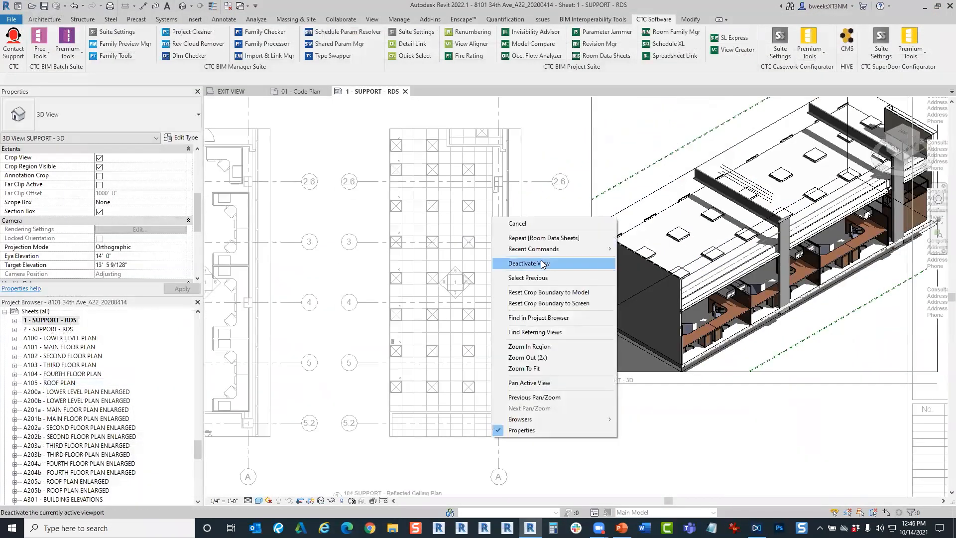
pyautogui.click(503, 264)
pyautogui.click(440, 273)
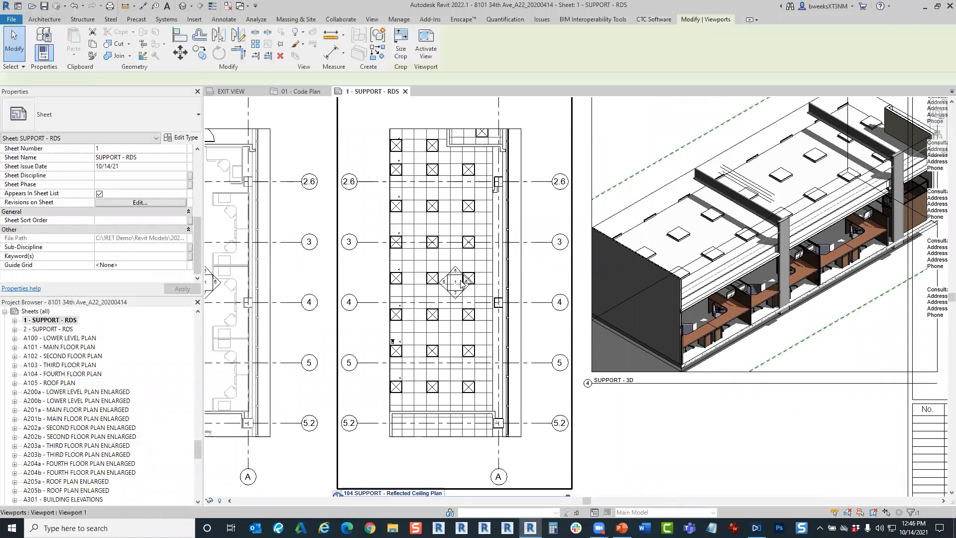
# Activate the reflected ceiling plan viewport on the sheet and select the SUPPORT room inside it.
pyautogui.rightClick(440, 272)
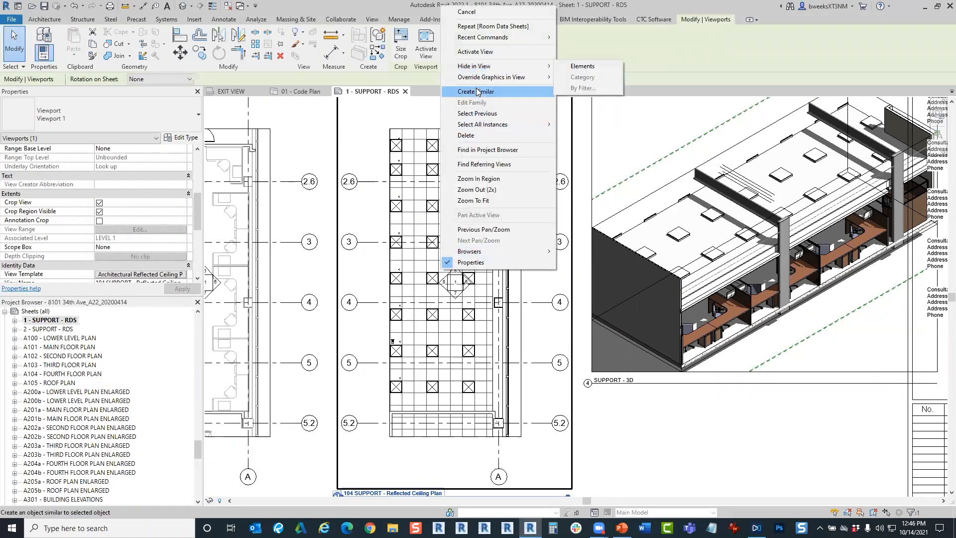
pyautogui.click(479, 52)
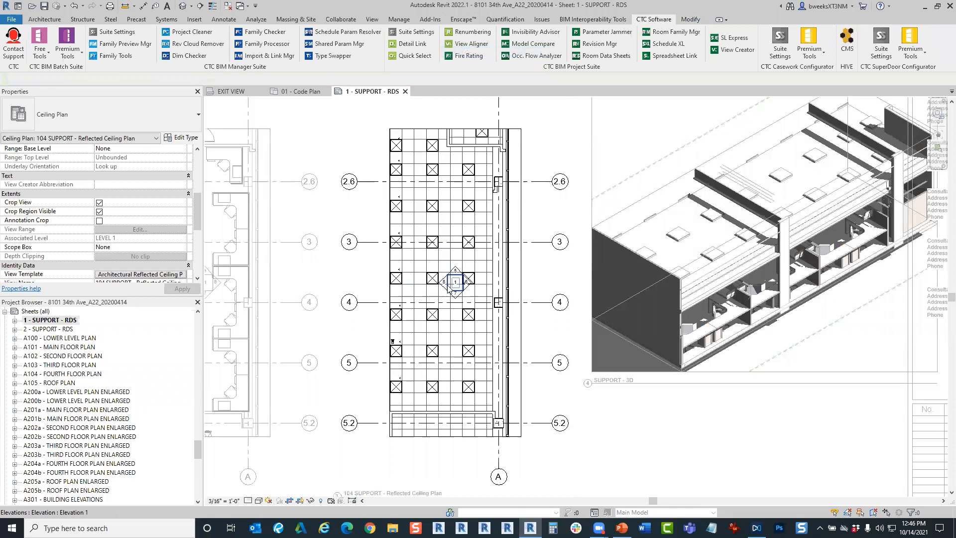
pyautogui.scroll(-5, 449, 288)
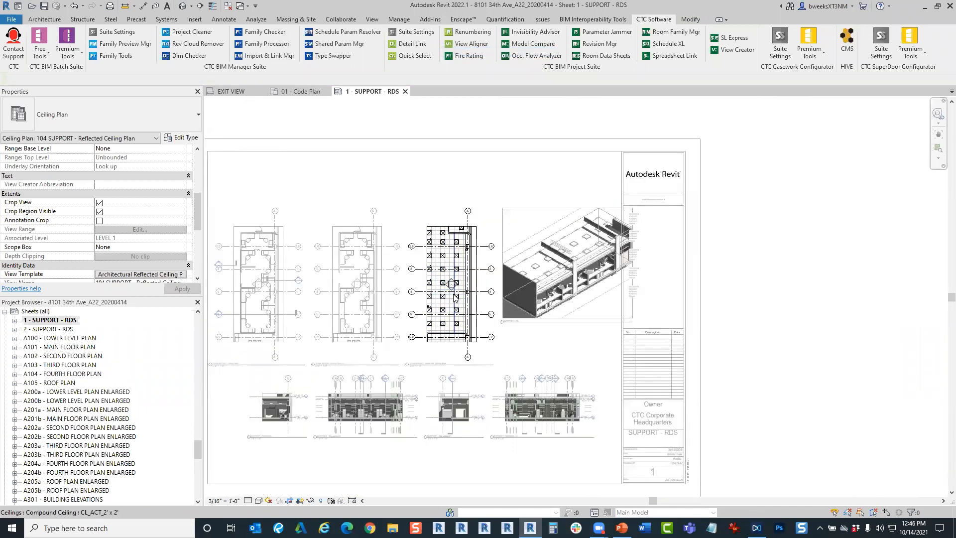
pyautogui.scroll(5, 454, 298)
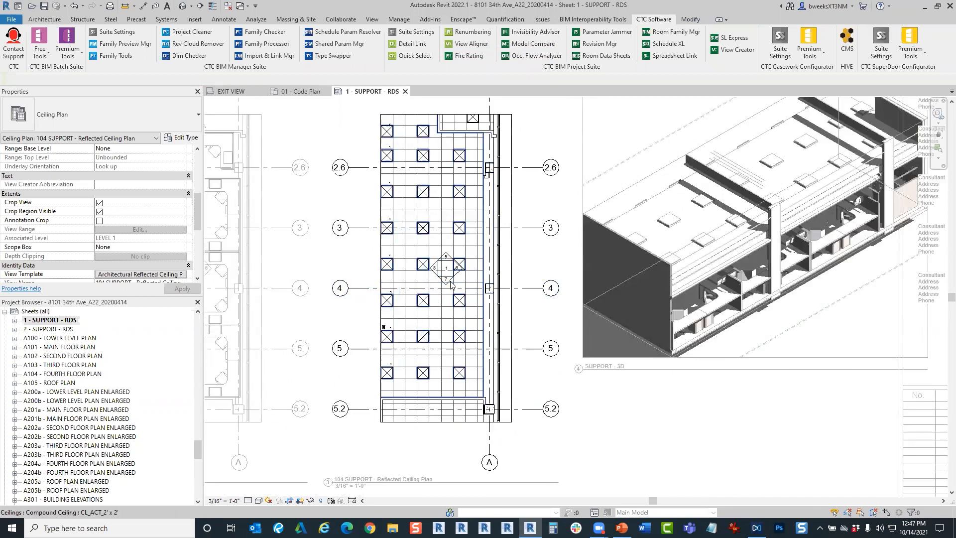
pyautogui.click(451, 284)
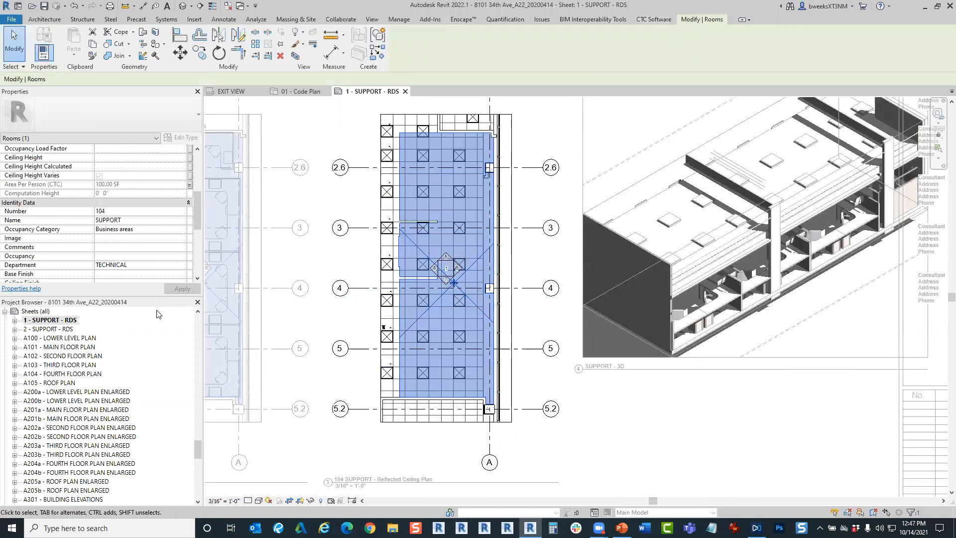
# Review the selected SUPPORT room's upper limit and offset constraints against the ceiling plan and 3D view.
pyautogui.scroll(-3, 483, 247)
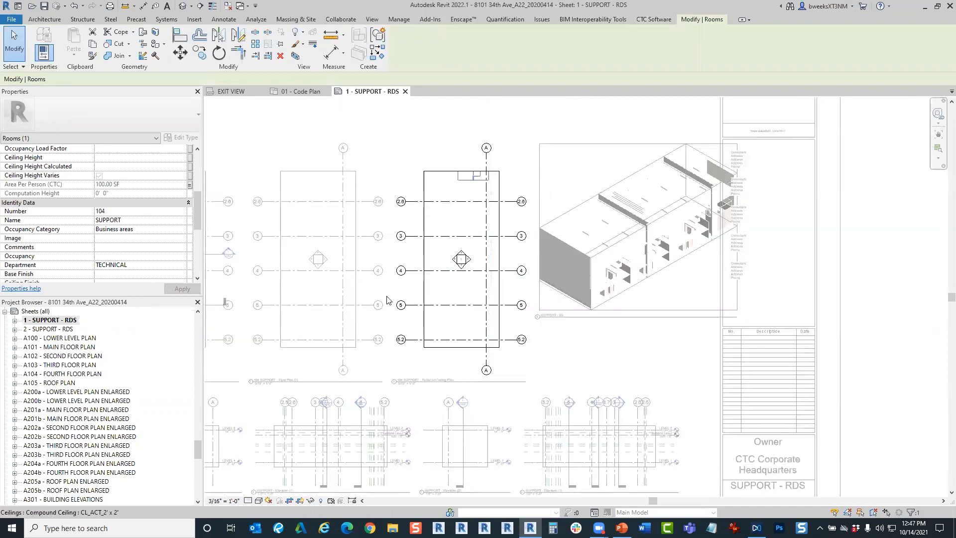
pyautogui.scroll(3, 674, 264)
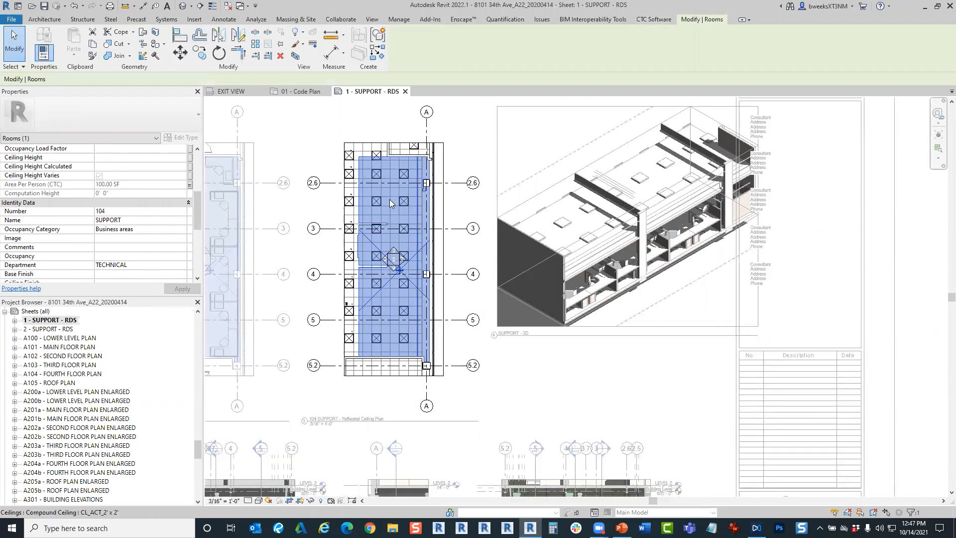
pyautogui.moveTo(414, 322); pyautogui.dragTo(542, 335, button='middle')
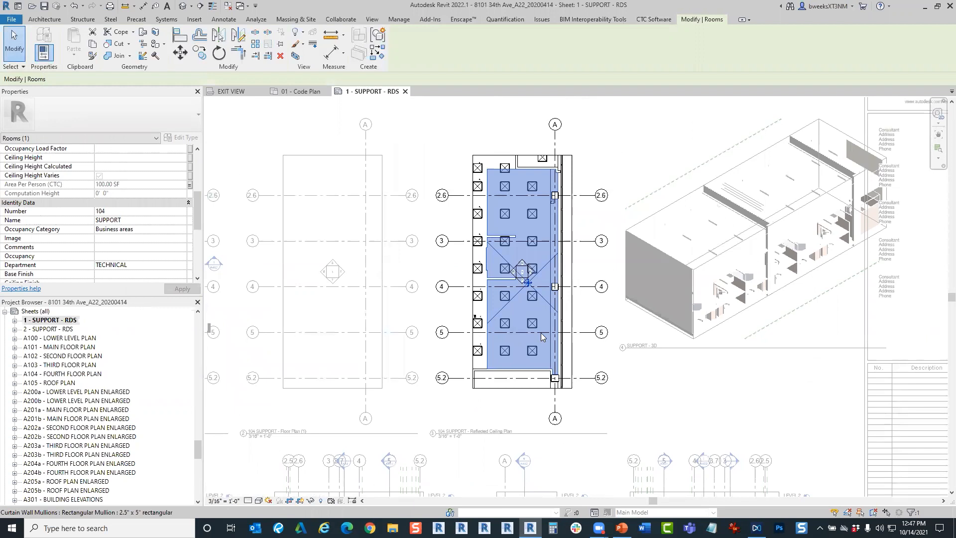
pyautogui.moveTo(200, 216); pyautogui.dragTo(200, 172)
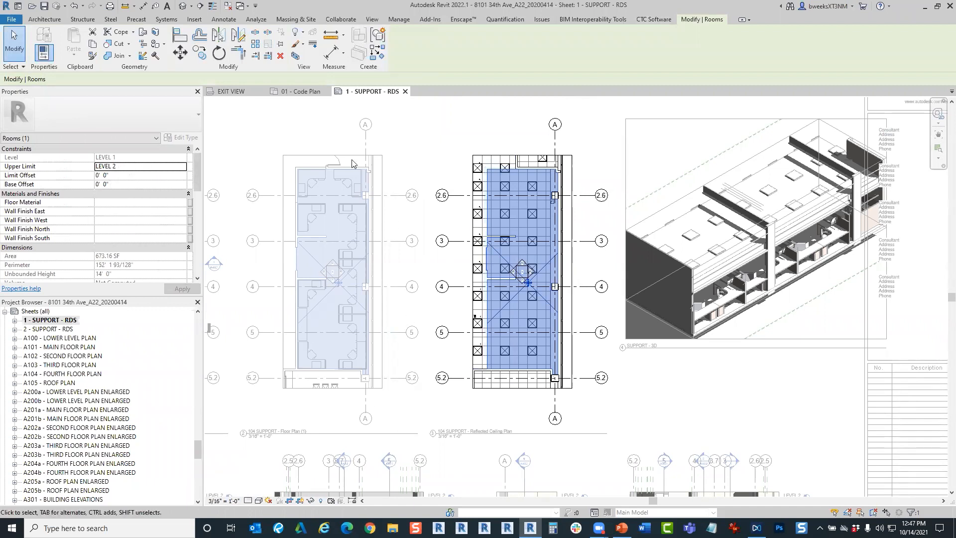
pyautogui.click(304, 91)
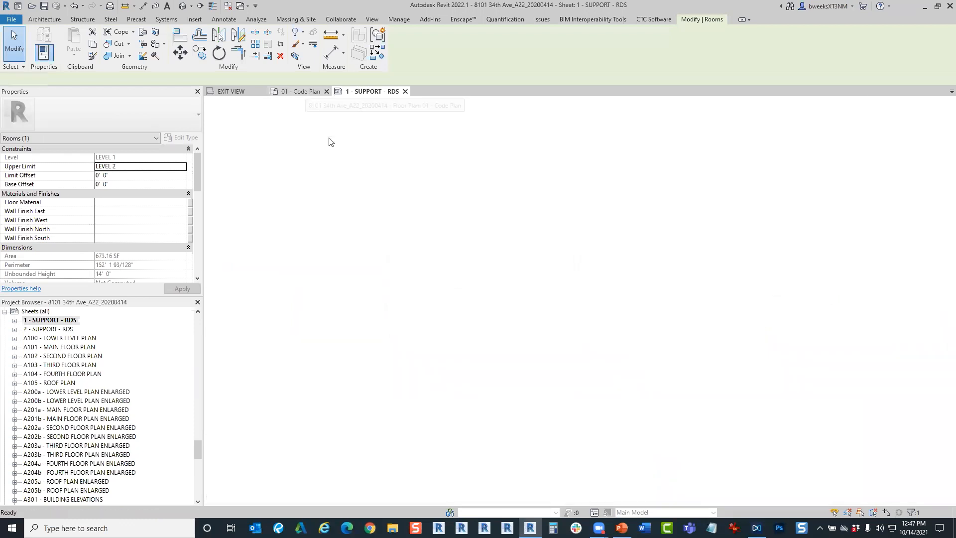
pyautogui.click(367, 91)
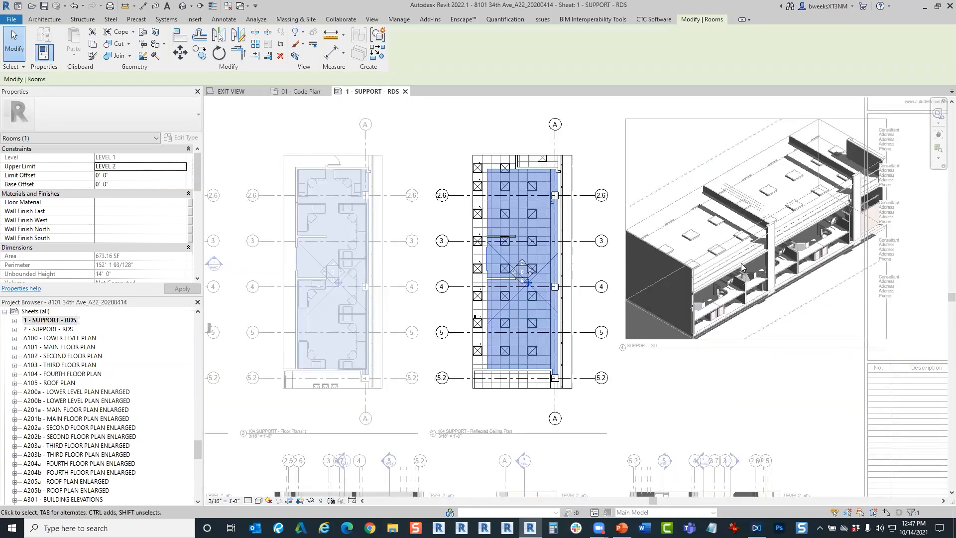
pyautogui.moveTo(728, 256); pyautogui.dragTo(576, 304, button='middle')
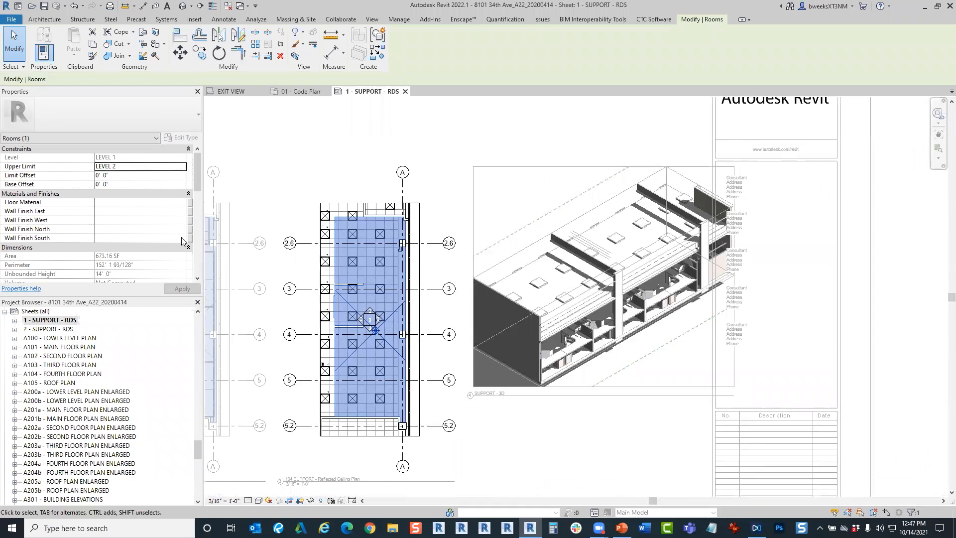
# Clear the room selection, deactivate the reflected ceiling plan view and look over the whole sheet.
pyautogui.click(542, 405)
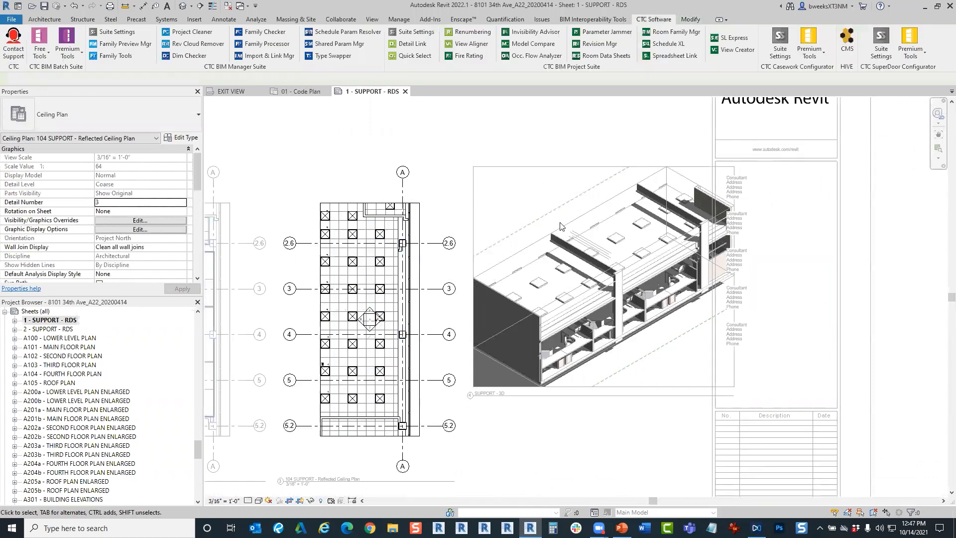
pyautogui.scroll(-3, 754, 267)
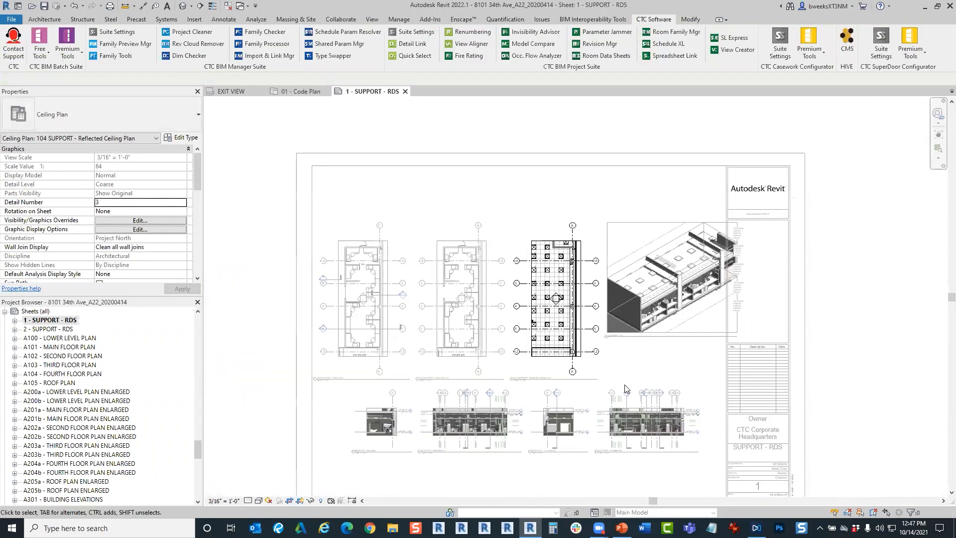
pyautogui.rightClick(528, 138)
pyautogui.click(558, 183)
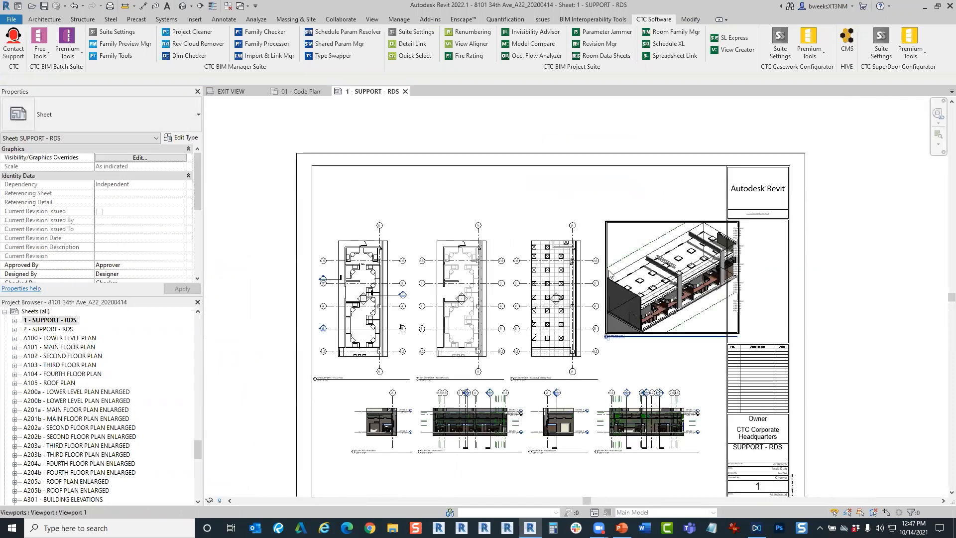
pyautogui.moveTo(689, 429); pyautogui.dragTo(696, 303, button='middle')
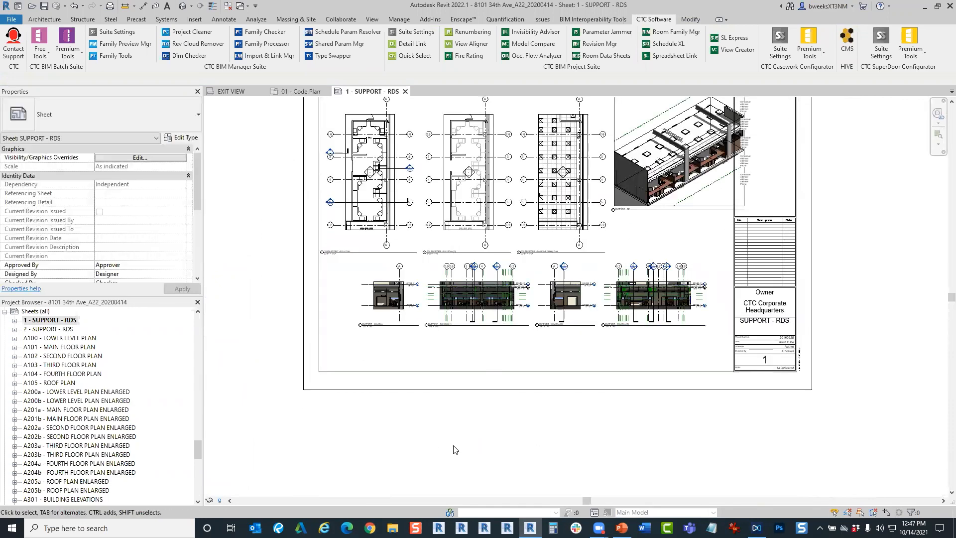
pyautogui.moveTo(754, 185); pyautogui.dragTo(741, 278, button='middle')
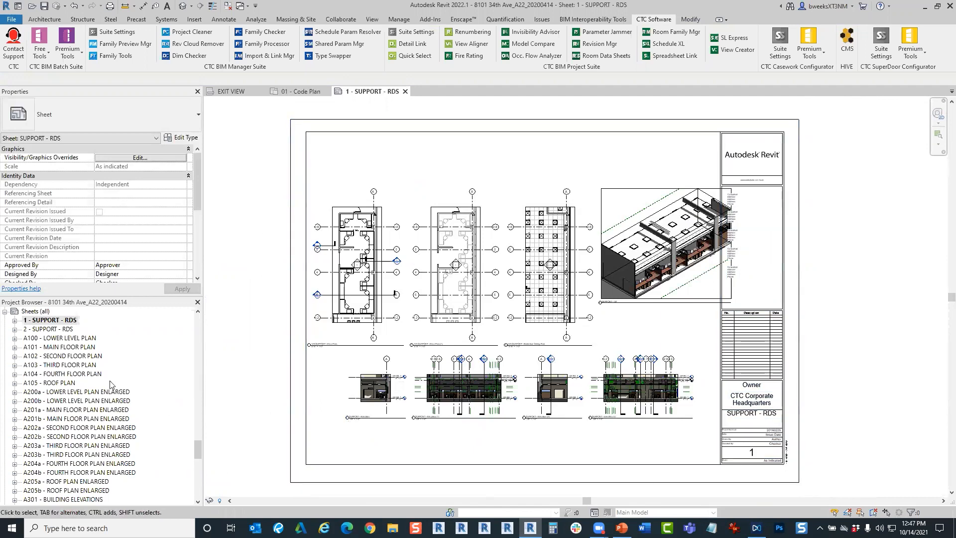
# Open sheet 2 - SUPPORT - RDS and examine its room schedule and furniture schedule down to the last row.
pyautogui.doubleClick(52, 329)
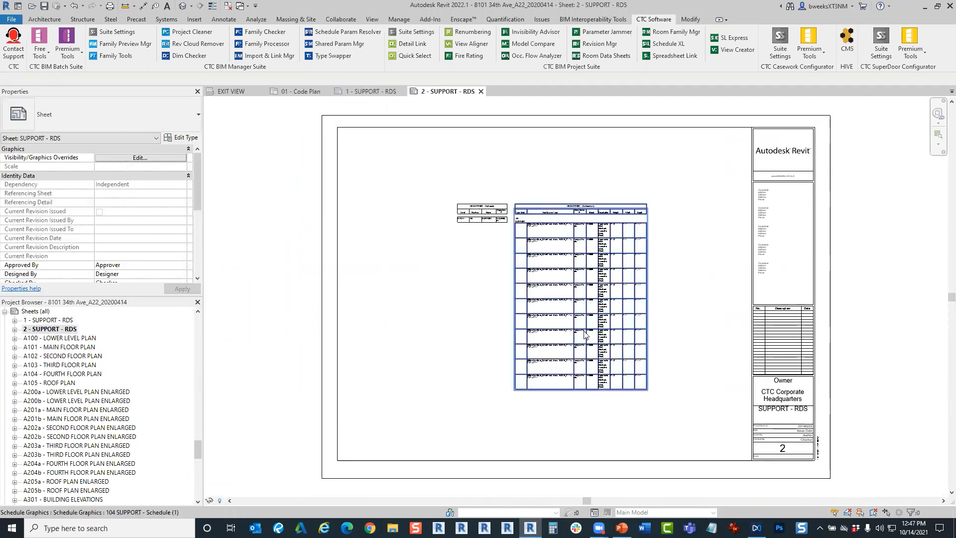
pyautogui.scroll(5, 522, 209)
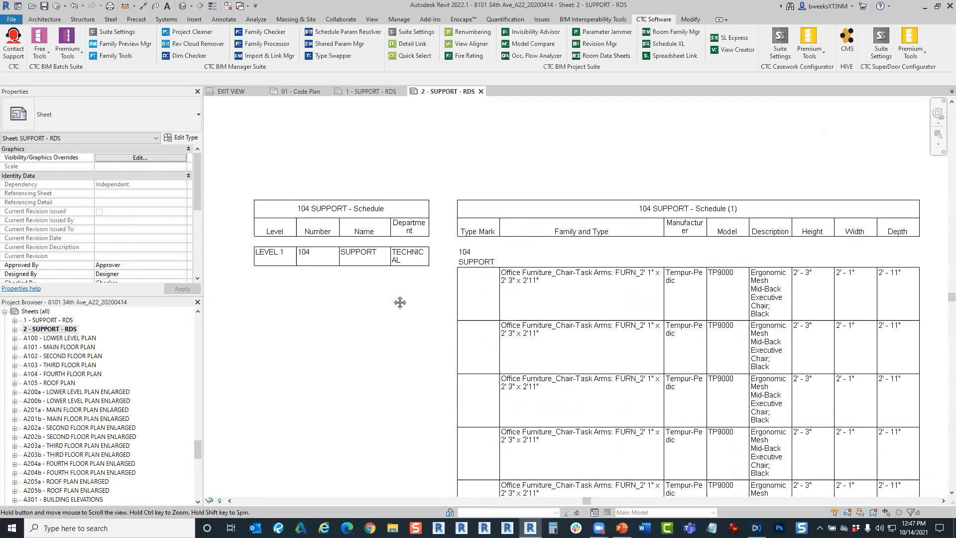
pyautogui.moveTo(549, 433); pyautogui.dragTo(548, 399, button='middle')
pyautogui.moveTo(623, 412); pyautogui.dragTo(622, 389, button='middle')
pyautogui.scroll(-2, 623, 392)
pyautogui.scroll(5, 608, 341)
pyautogui.moveTo(496, 415); pyautogui.dragTo(488, 388, button='middle')
pyautogui.scroll(-5, 491, 389)
pyautogui.moveTo(589, 369); pyautogui.dragTo(584, 277, button='middle')
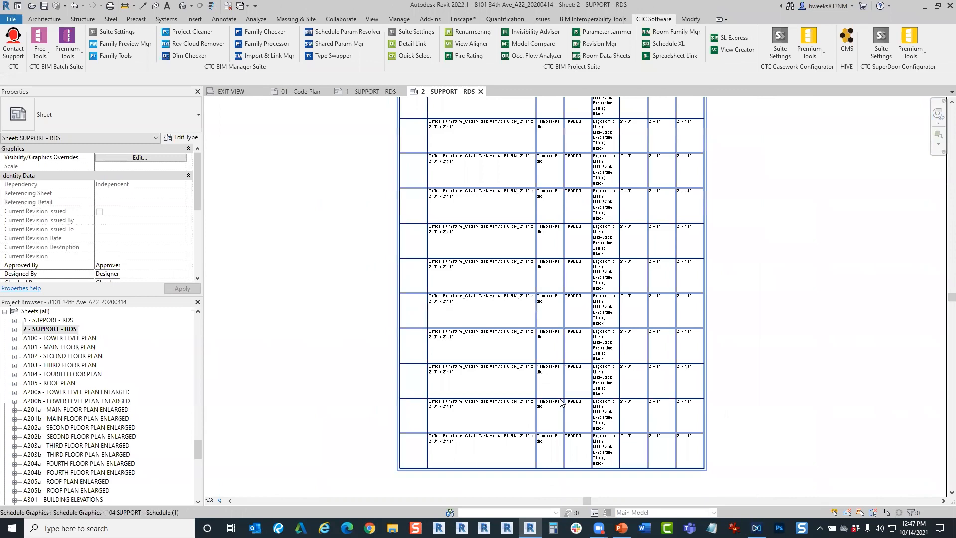
# Select the 104 SUPPORT - Schedule (1) table to inspect its rows, dismiss the antivirus notification and clear the selection.
pyautogui.scroll(4, 560, 385)
pyautogui.click(516, 285)
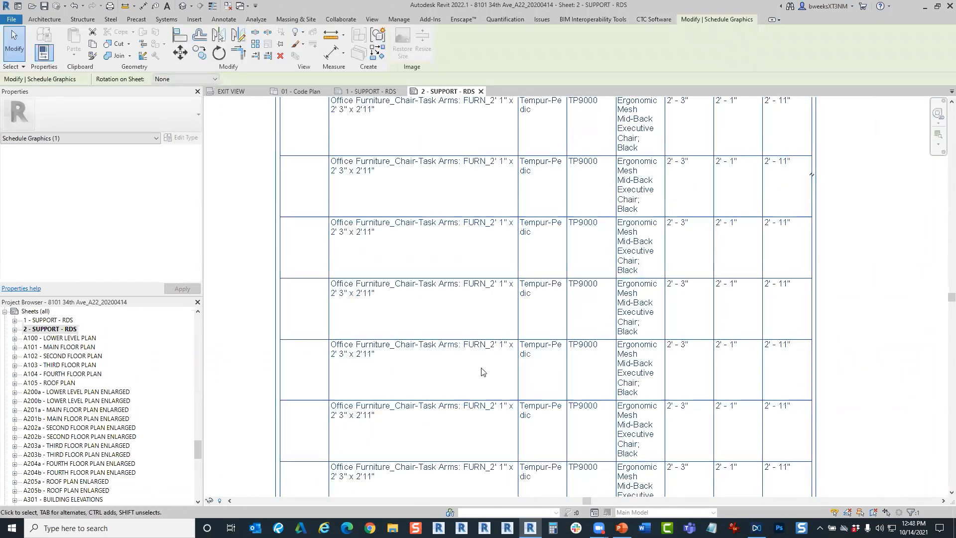
pyautogui.scroll(-4, 523, 383)
pyautogui.scroll(2, 636, 398)
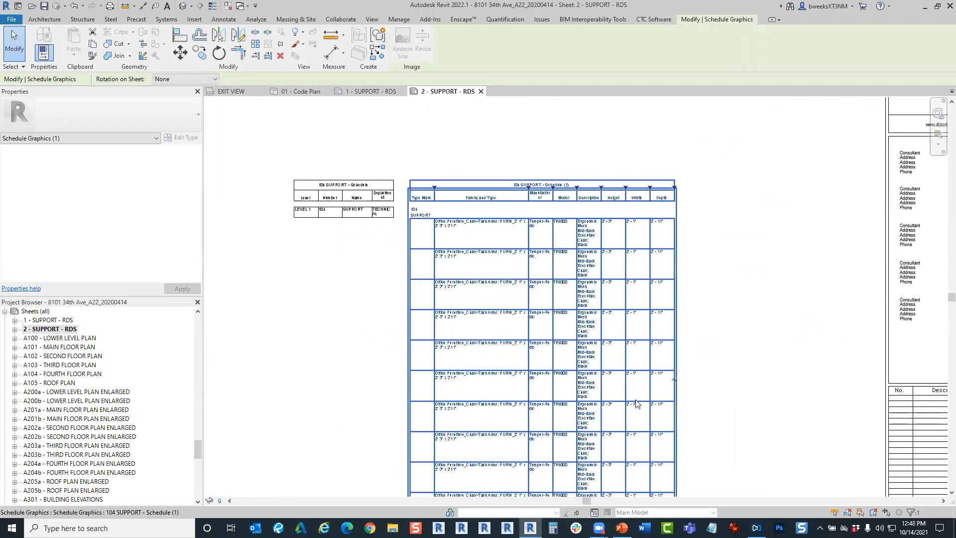
pyautogui.scroll(1, 636, 399)
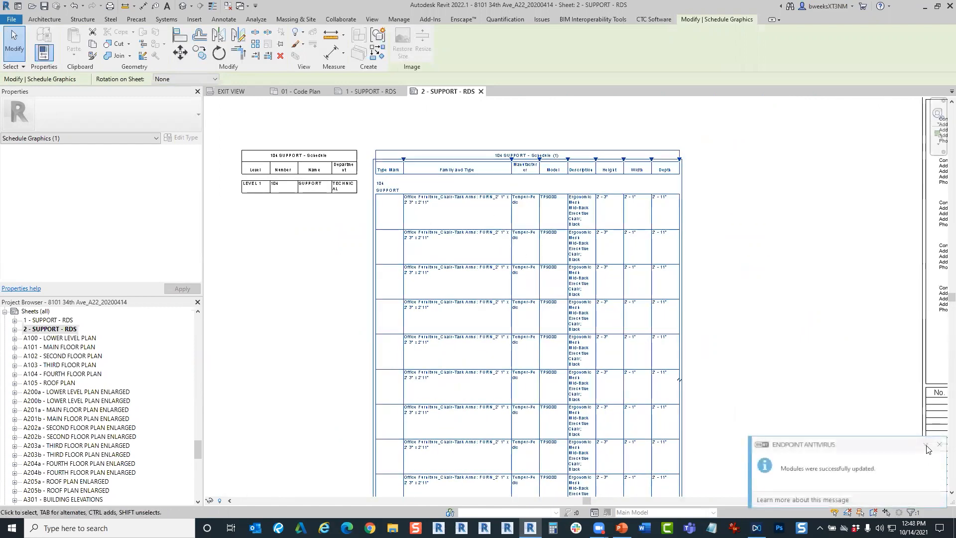
pyautogui.click(940, 444)
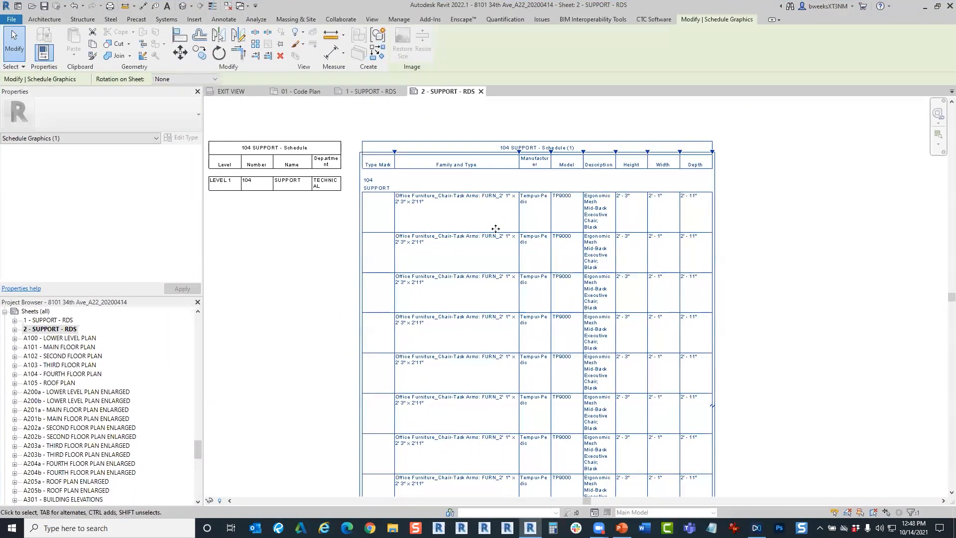
pyautogui.scroll(-5, 495, 249)
pyautogui.scroll(3, 493, 283)
pyautogui.press('Escape')
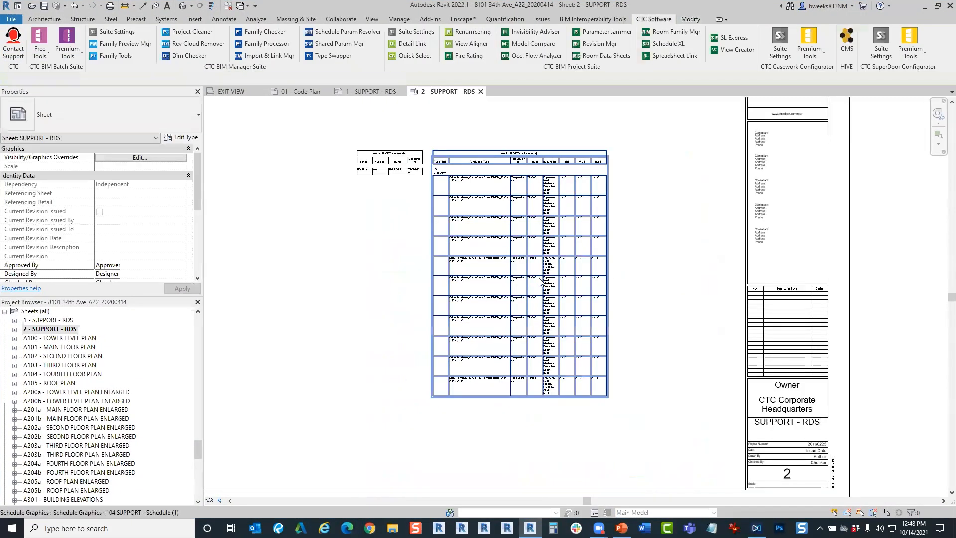
# Review the columns of both SUPPORT schedules and their placement on the sheet.
pyautogui.scroll(3, 488, 203)
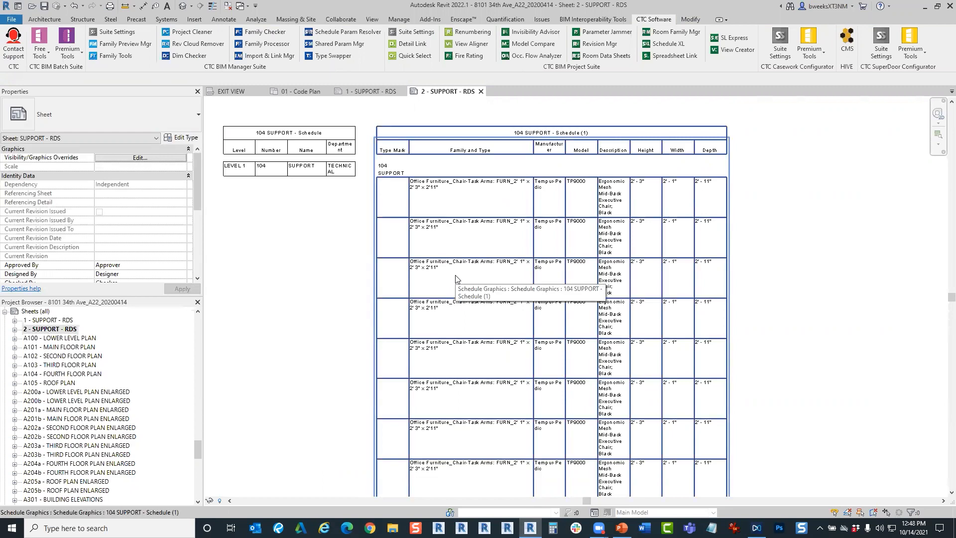
pyautogui.scroll(-5, 464, 262)
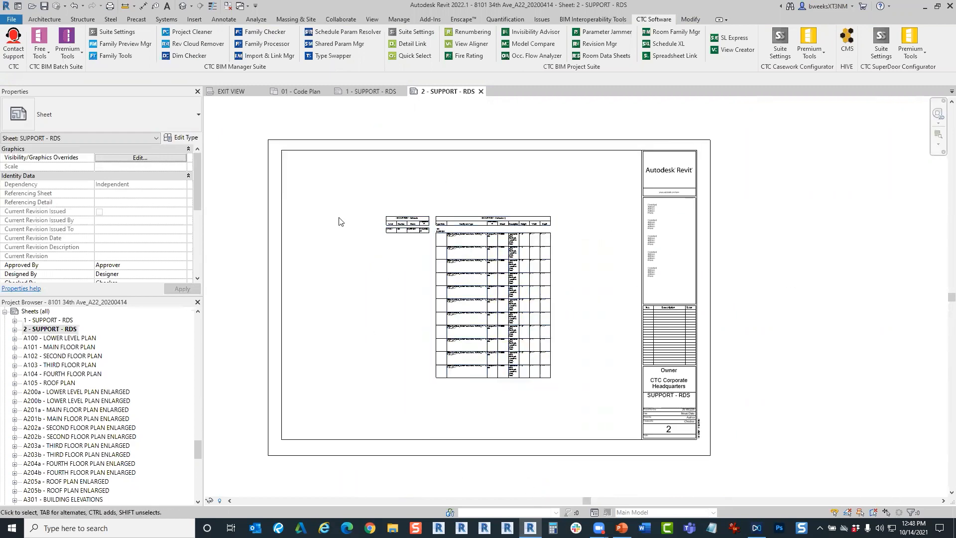
pyautogui.scroll(3, 432, 291)
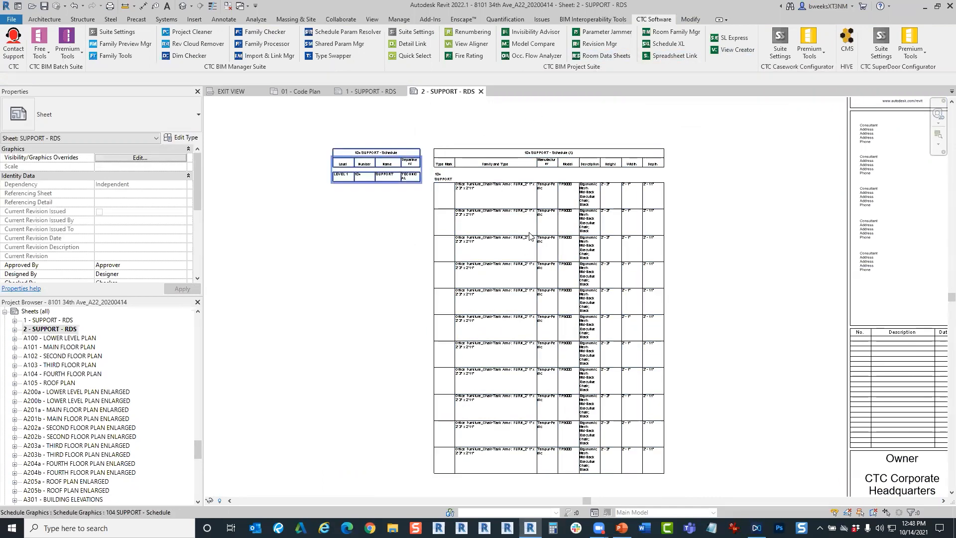
pyautogui.scroll(-2, 767, 389)
pyautogui.scroll(5, 564, 290)
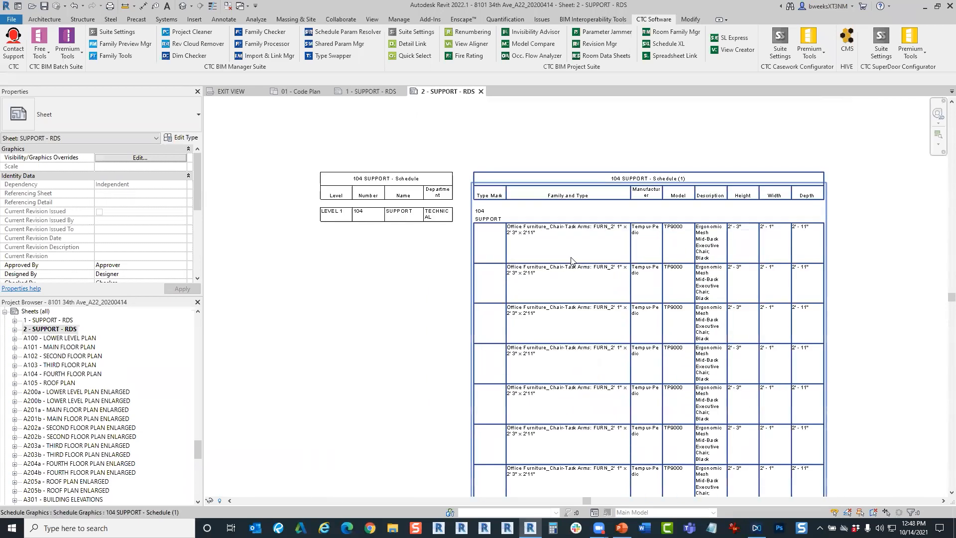
pyautogui.scroll(-3, 563, 289)
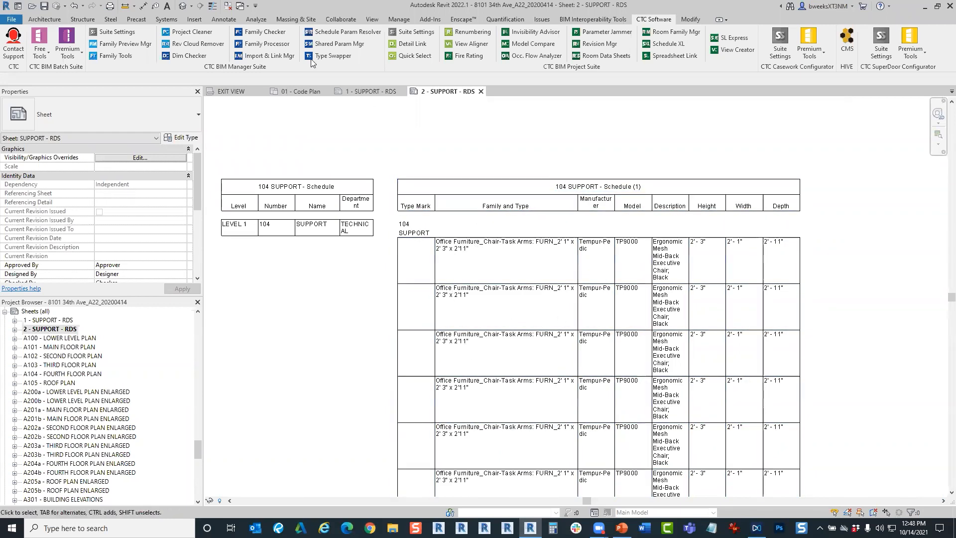
# Check the SUPPORT room in the 01 - Code Plan view, return to the schedule sheet for a last look and close it.
pyautogui.click(301, 91)
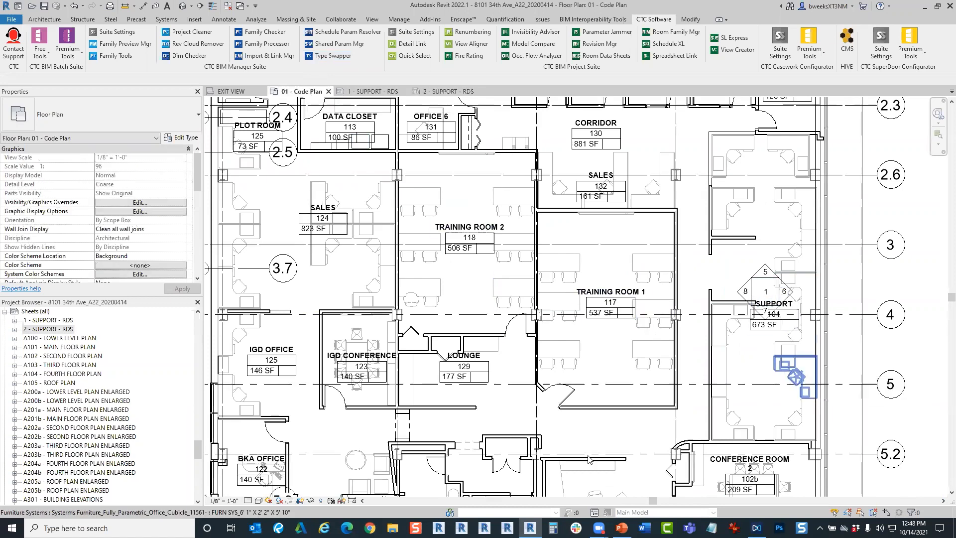
pyautogui.scroll(-1, 308, 204)
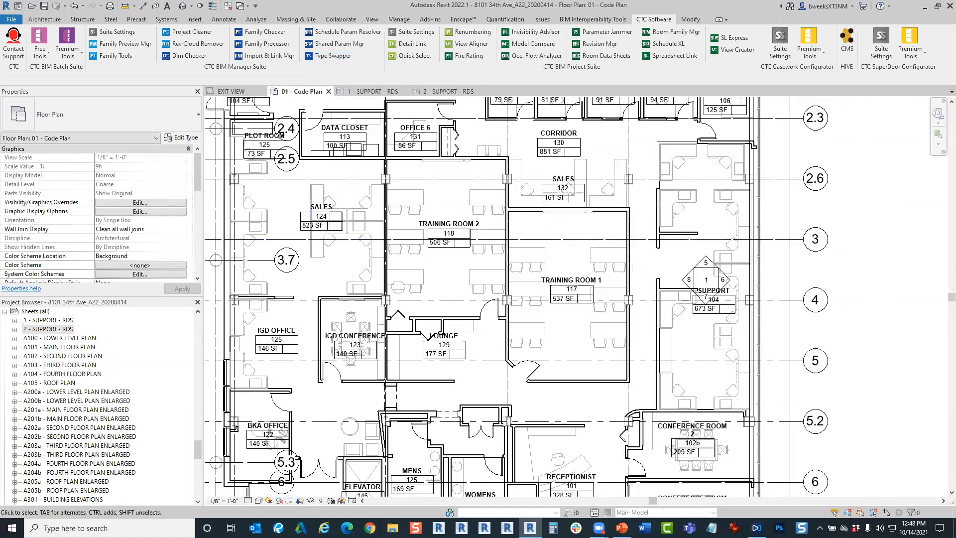
pyautogui.click(443, 92)
pyautogui.scroll(-3, 554, 248)
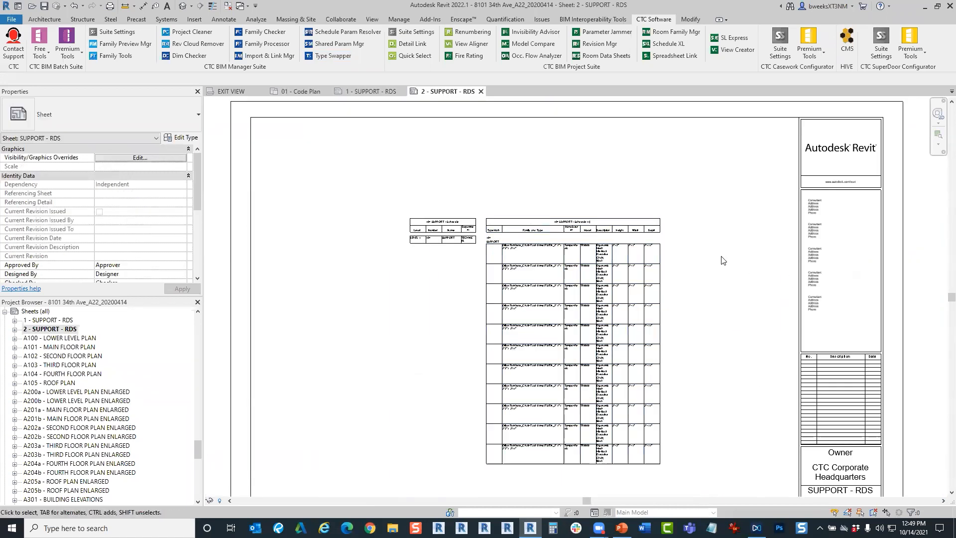
pyautogui.scroll(-2, 726, 268)
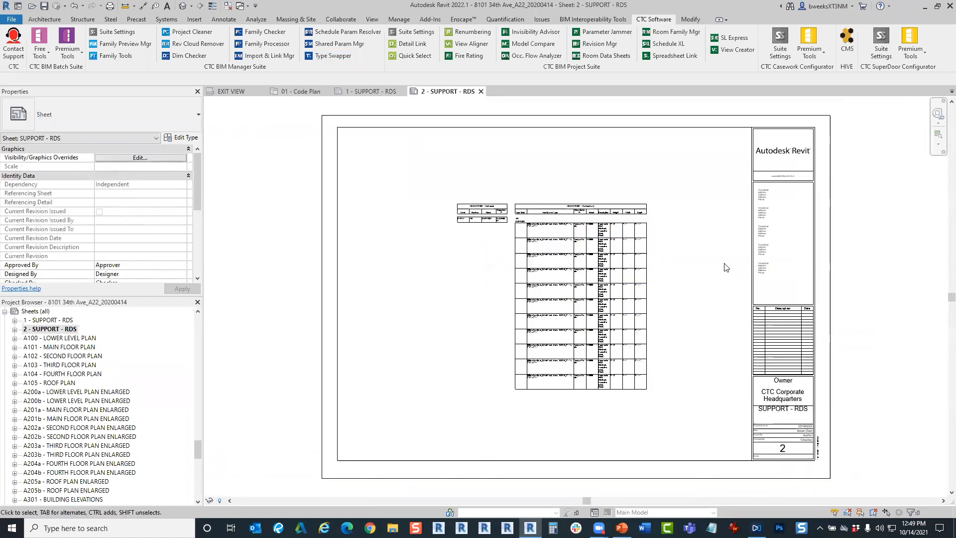
pyautogui.click(480, 91)
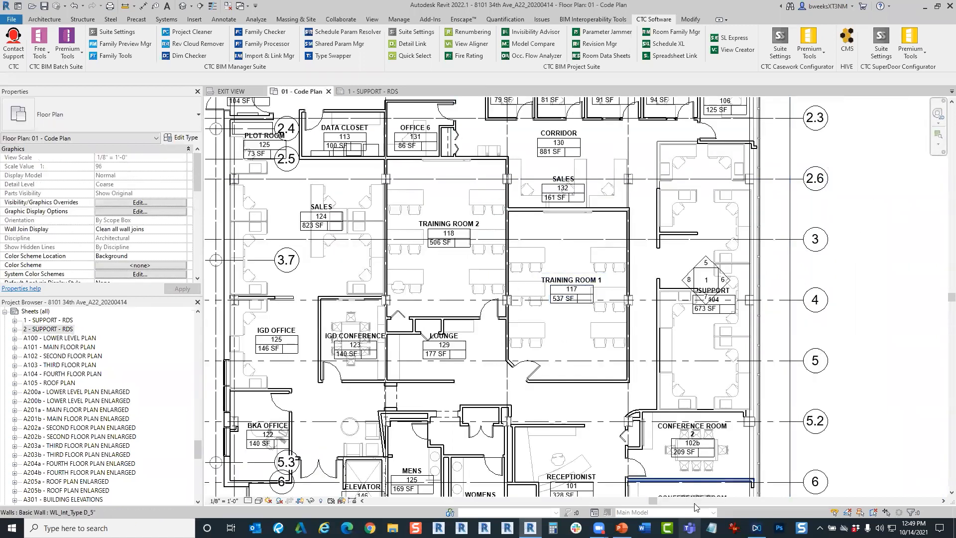
# Switch to the PowerPoint presentation, start the slide show from the DEMONSTRATION slide and advance to the following slide.
pyautogui.moveTo(600, 527)
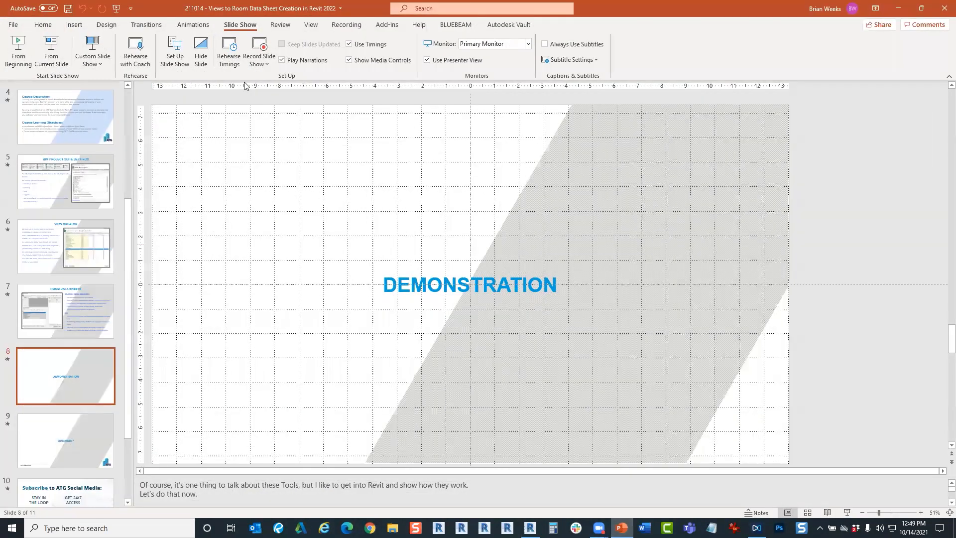
pyautogui.click(24, 56)
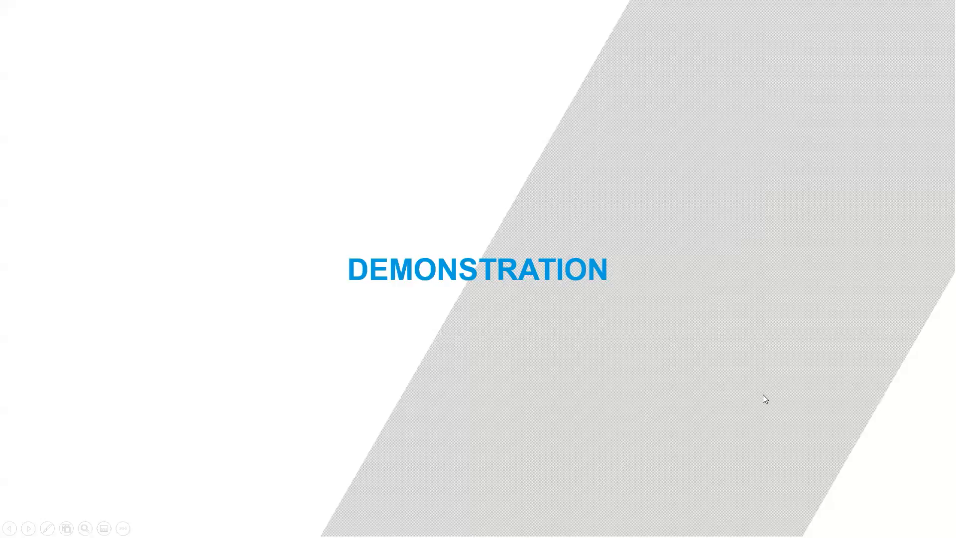
pyautogui.click(763, 397)
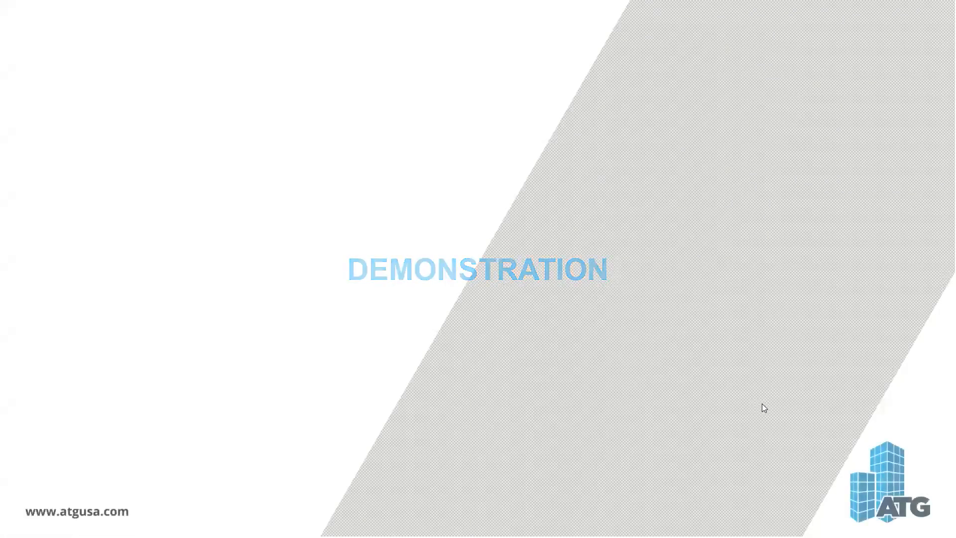
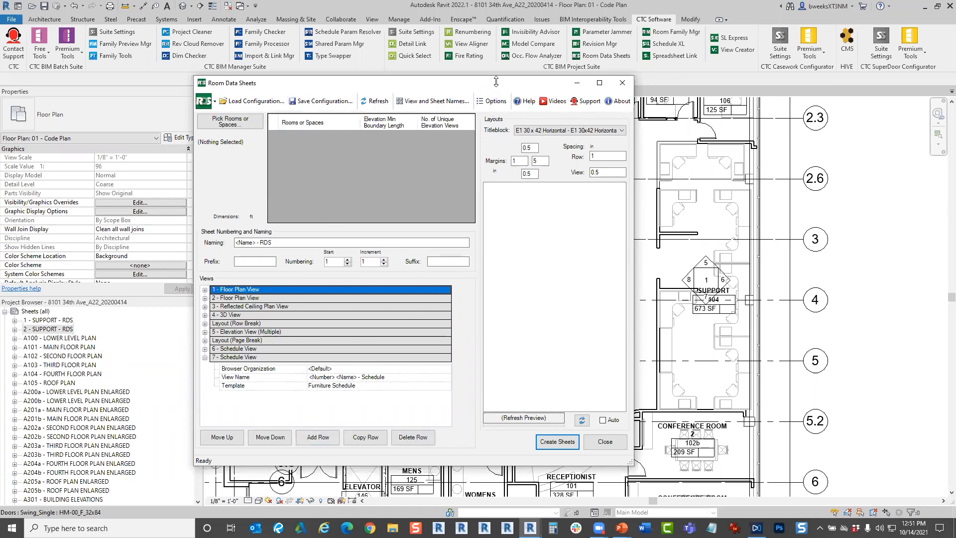
# Close Room Data Sheets, open Spreadsheet Link and filter its available categories to Architectural.
pyautogui.click(600, 445)
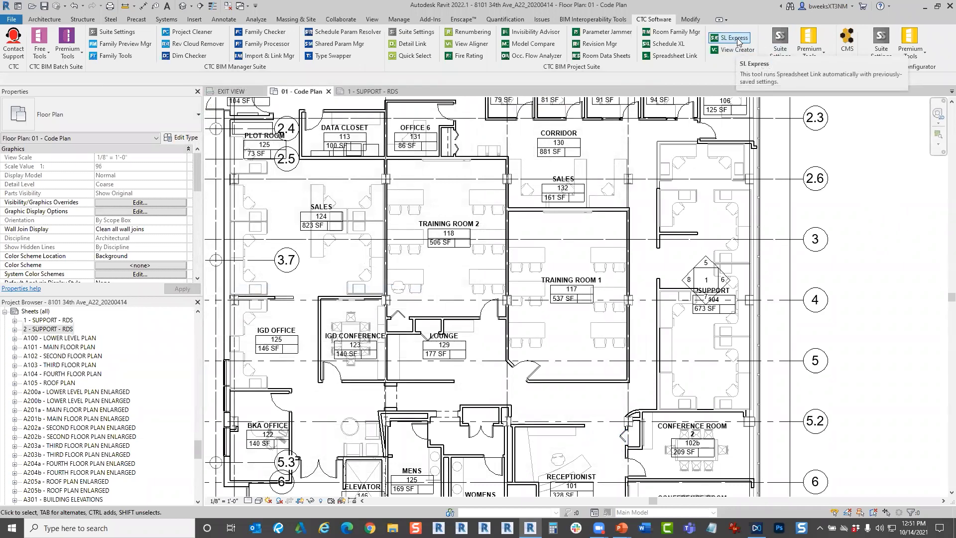
pyautogui.click(668, 56)
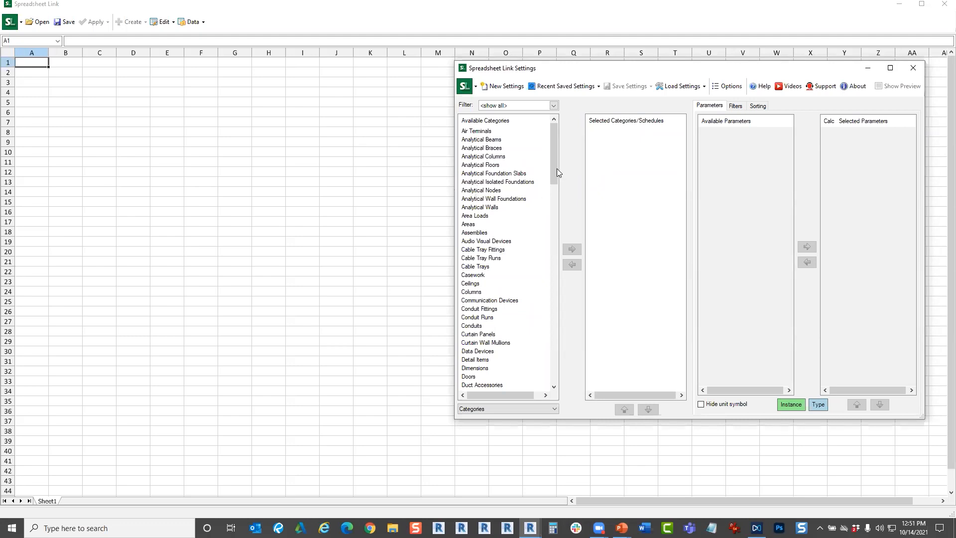
pyautogui.click(553, 105)
pyautogui.click(598, 95)
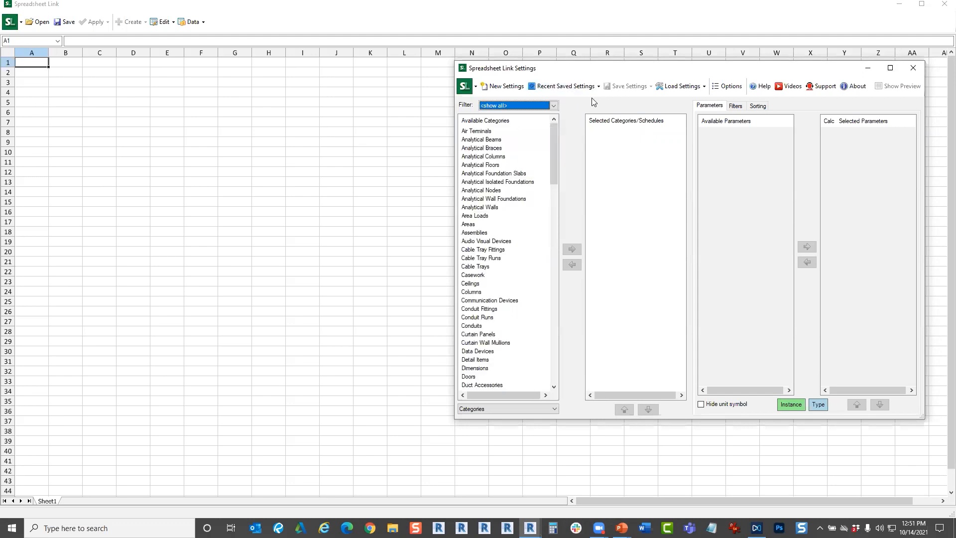
pyautogui.click(553, 106)
pyautogui.click(482, 122)
pyautogui.click(482, 130)
pyautogui.click(483, 137)
pyautogui.click(482, 145)
pyautogui.click(553, 170)
# Add the Rooms category to the Spreadsheet Link selection and look through its available parameters around Occupancy Category.
pyautogui.moveTo(553, 163); pyautogui.dragTo(556, 287)
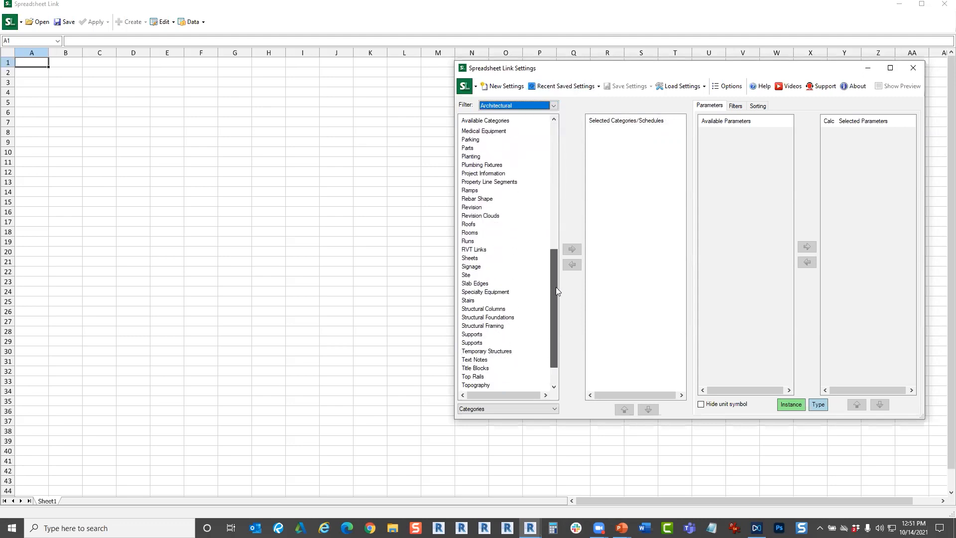
pyautogui.click(471, 232)
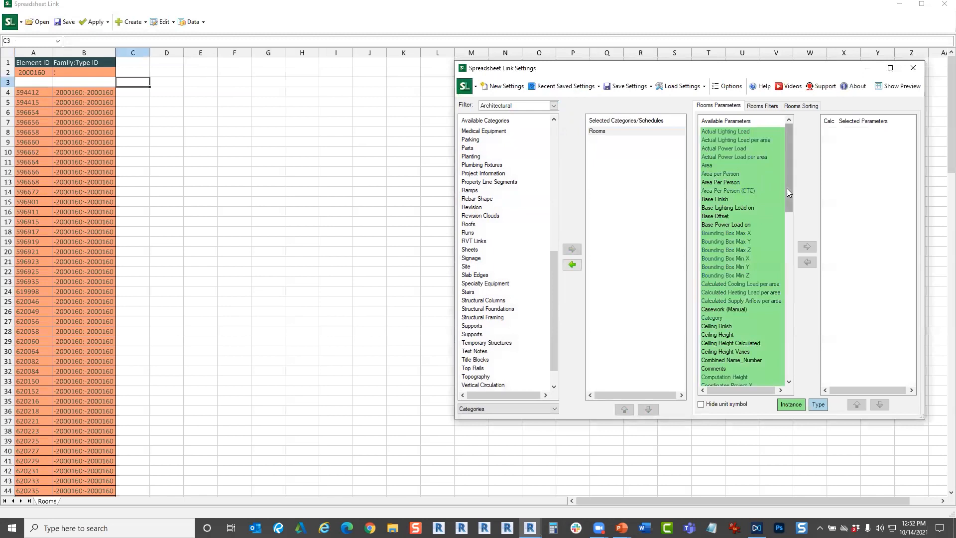
pyautogui.moveTo(787, 188); pyautogui.dragTo(794, 341)
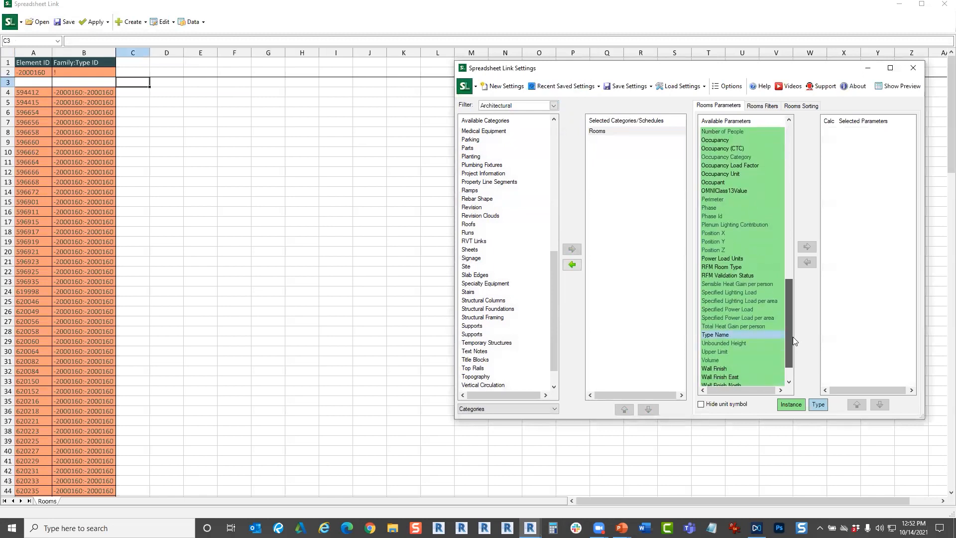
pyautogui.click(722, 176)
pyautogui.scroll(2, 722, 187)
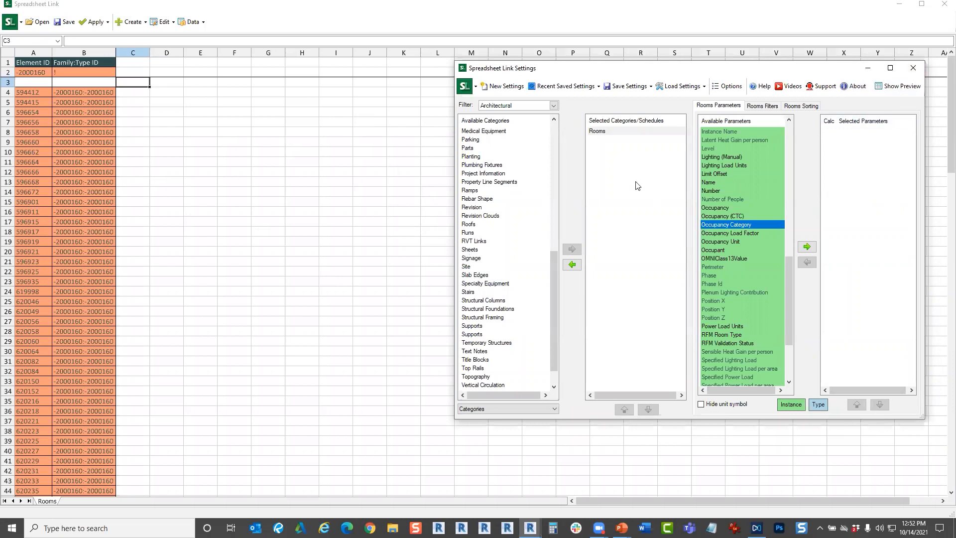
# Load the Rooms Calculation workbook from the demo dataset's Schedule XL folder into Spreadsheet Link, clearing the existing settings.
pyautogui.click(914, 74)
pyautogui.click(913, 69)
pyautogui.click(44, 23)
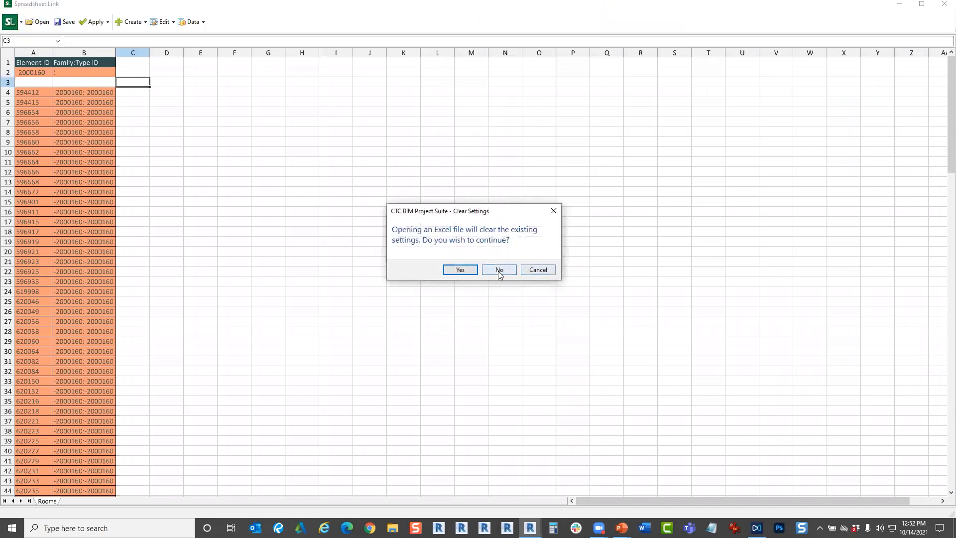
pyautogui.click(468, 268)
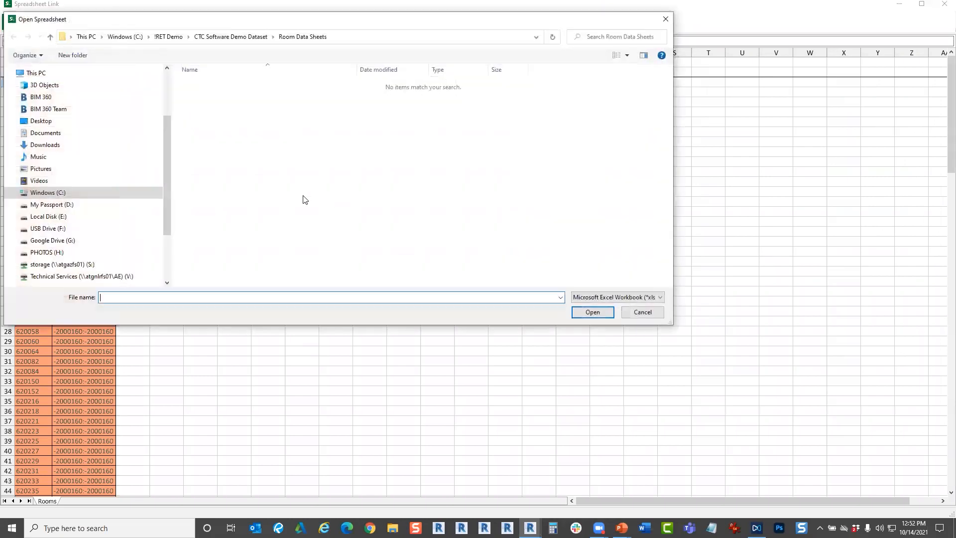
pyautogui.click(231, 37)
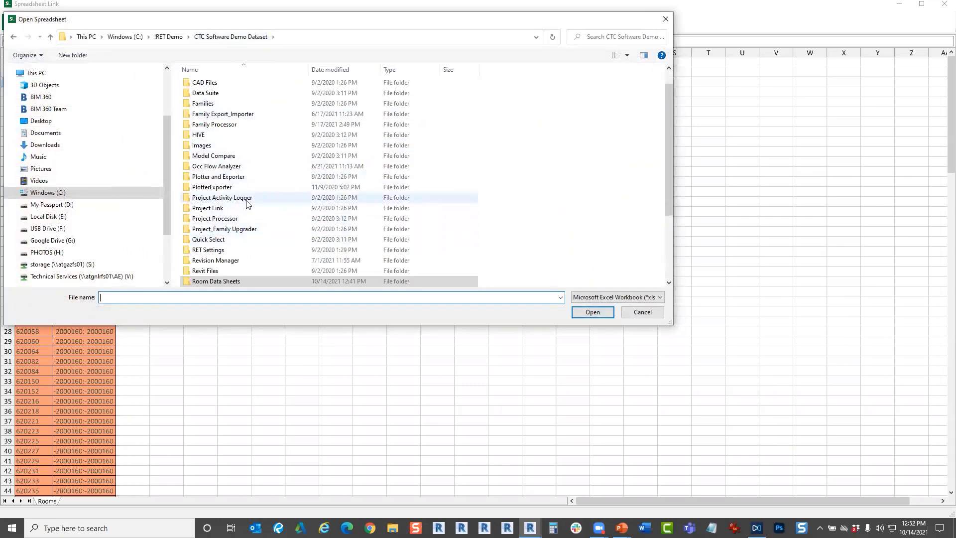
pyautogui.scroll(-1, 273, 201)
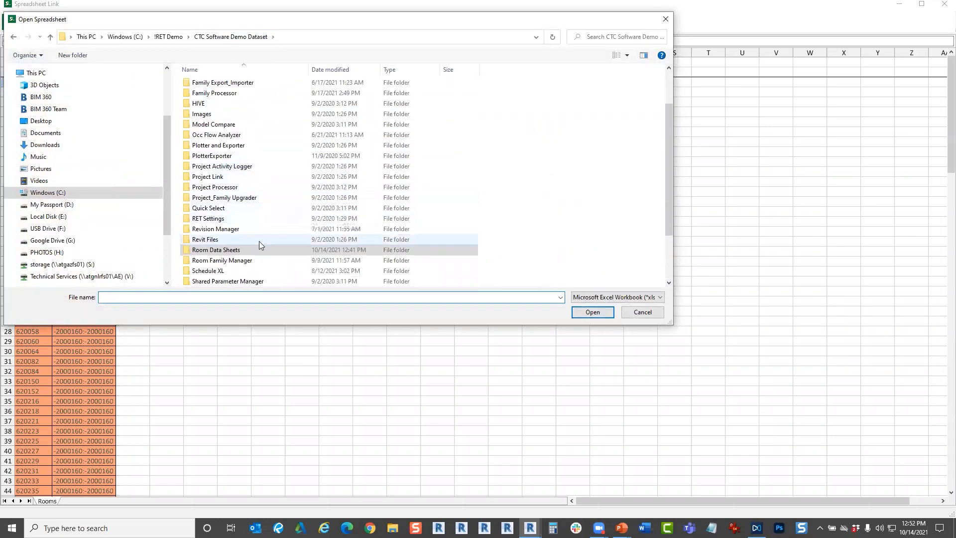
pyautogui.scroll(-2, 232, 249)
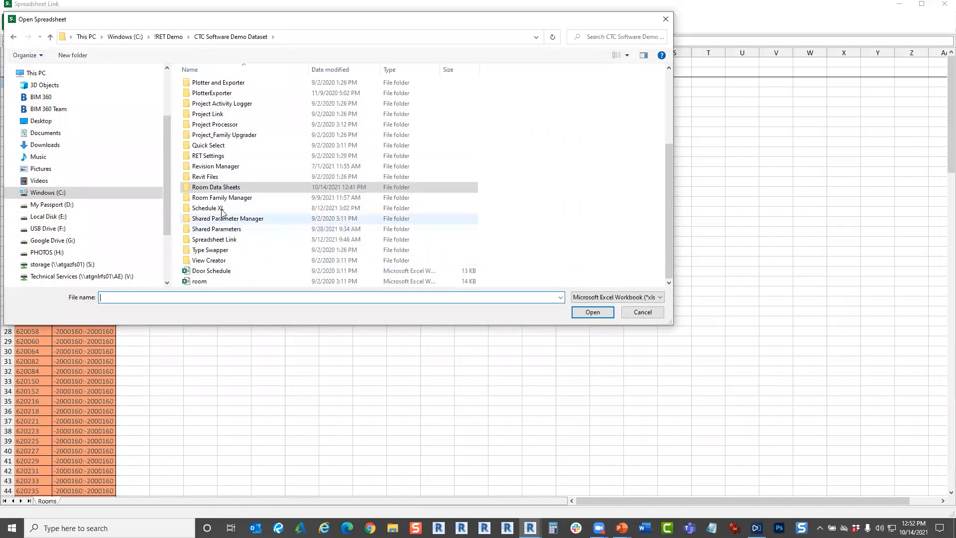
pyautogui.doubleClick(247, 209)
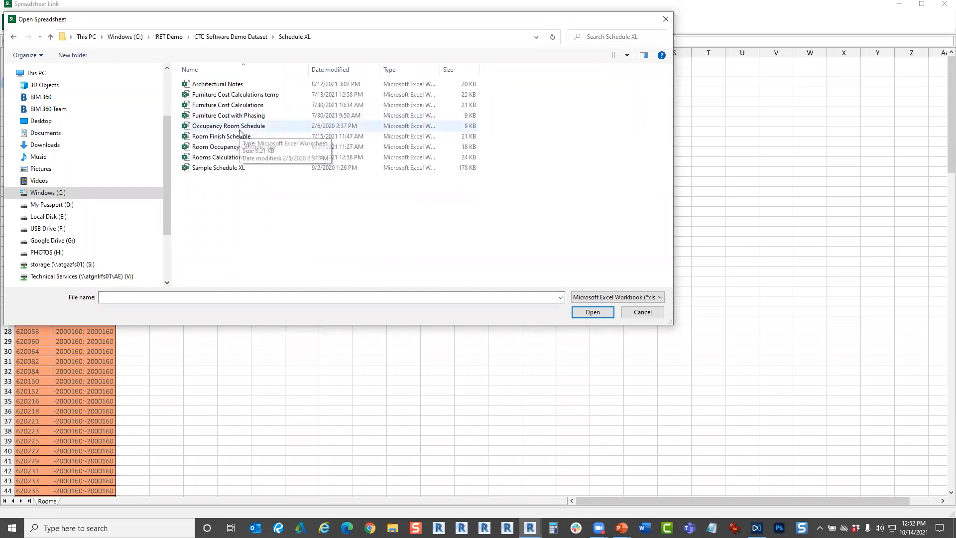
pyautogui.click(239, 159)
pyautogui.doubleClick(239, 159)
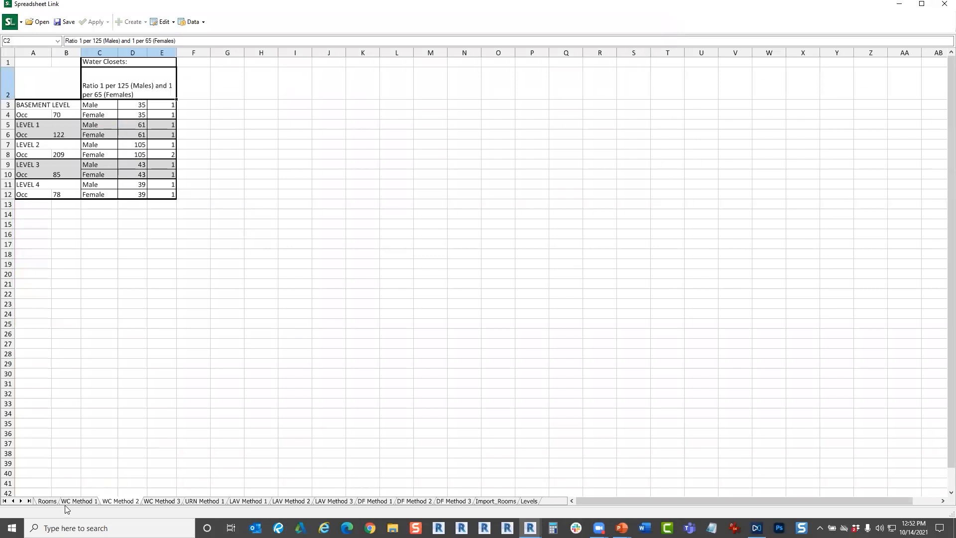
# Examine the Rooms sheet and the SUMIF occupancy formula in cell B4 of the WC Method 1 sheet.
pyautogui.click(48, 501)
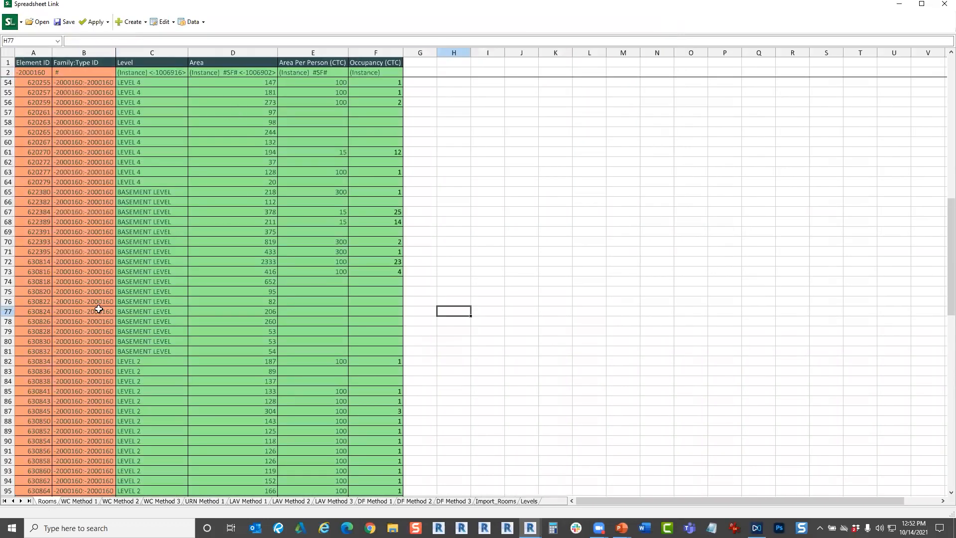
pyautogui.click(90, 501)
pyautogui.click(48, 501)
pyautogui.click(80, 501)
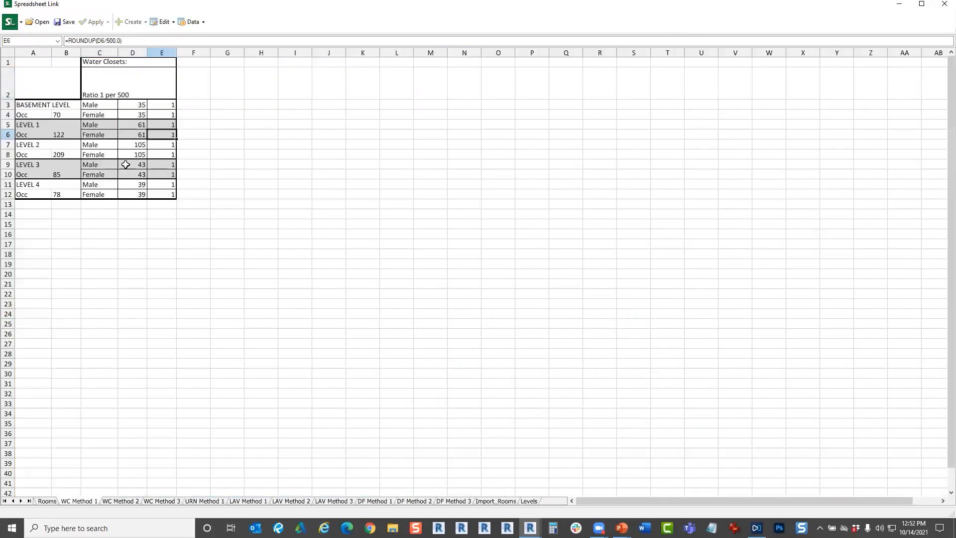
pyautogui.click(73, 117)
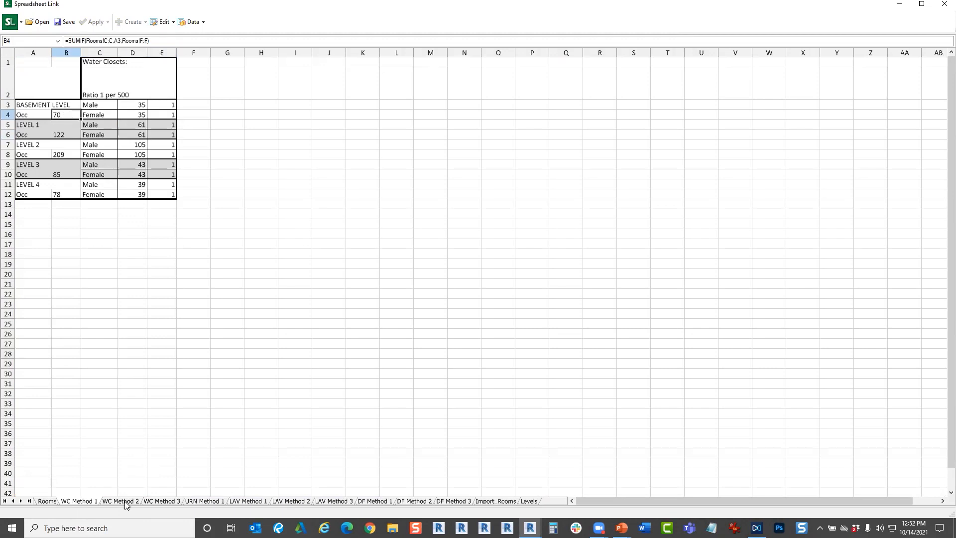
pyautogui.moveTo(148, 40); pyautogui.dragTo(59, 40)
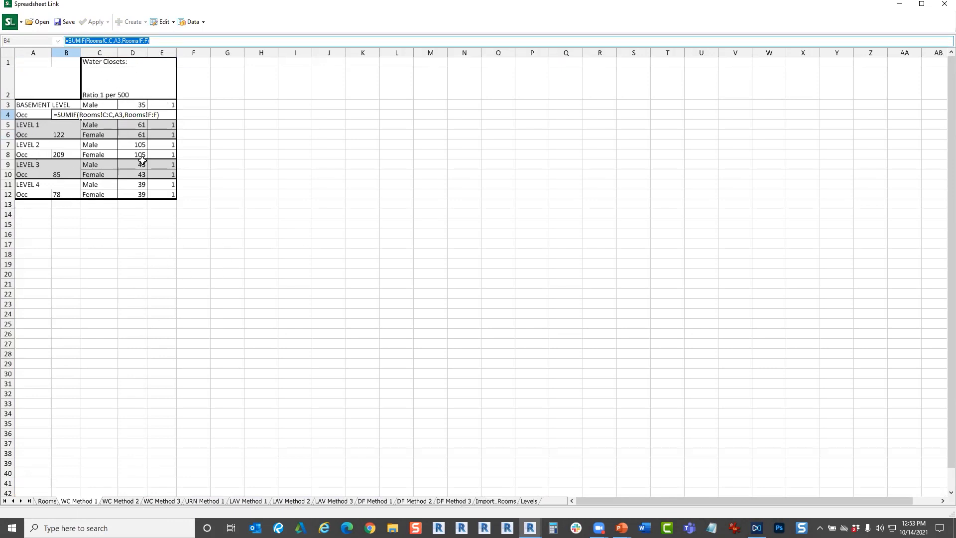
# Compare the WC Method 1 and WC Method 2 sheets with the Rooms data, then close Spreadsheet Link and its settings.
pyautogui.click(116, 502)
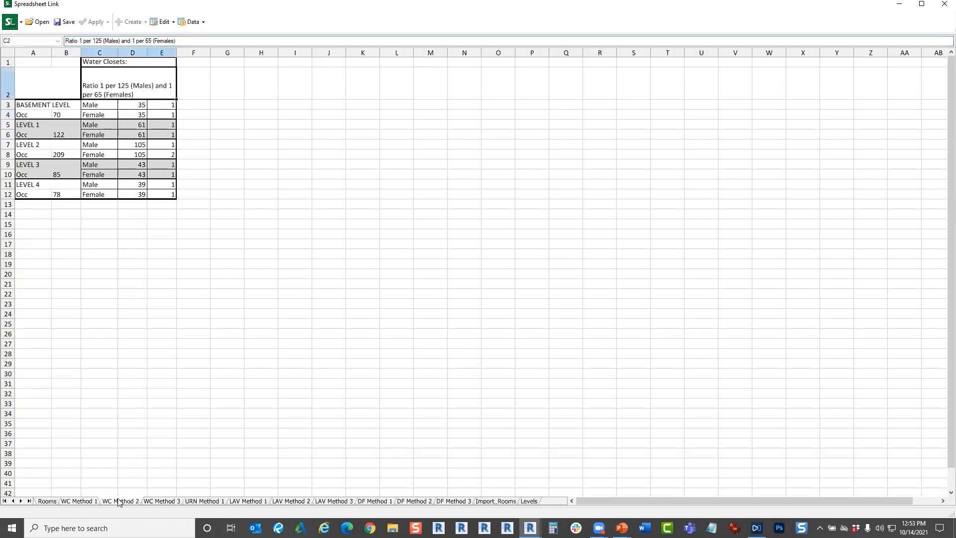
pyautogui.click(82, 503)
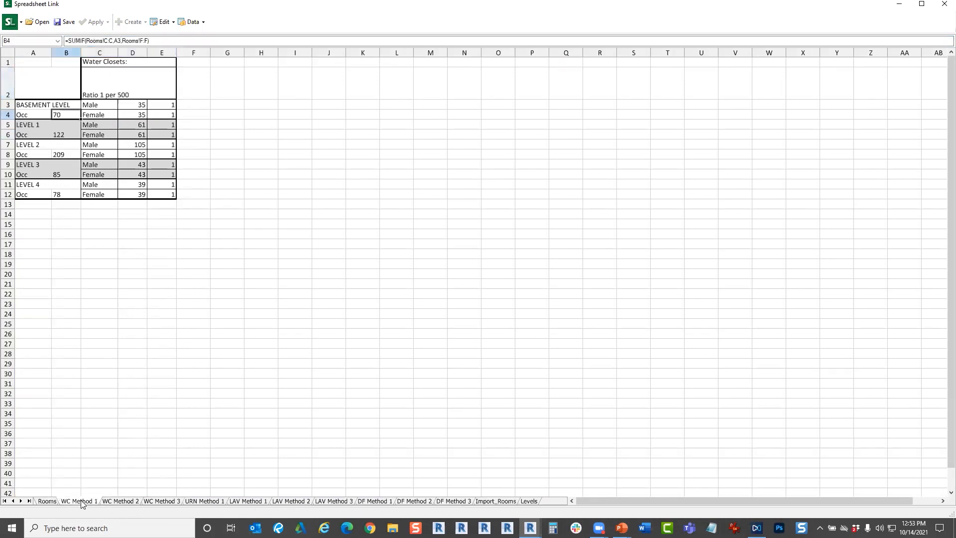
pyautogui.click(48, 501)
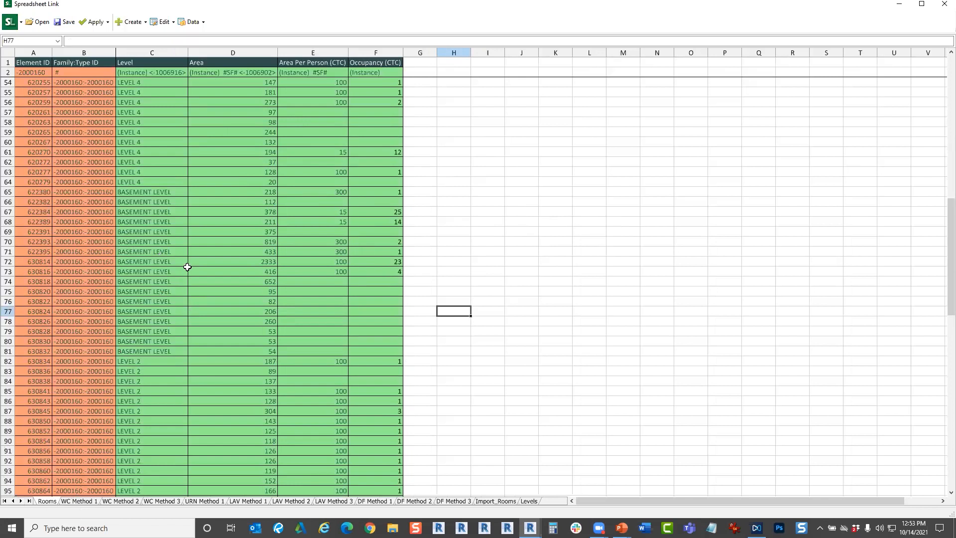
pyautogui.click(77, 501)
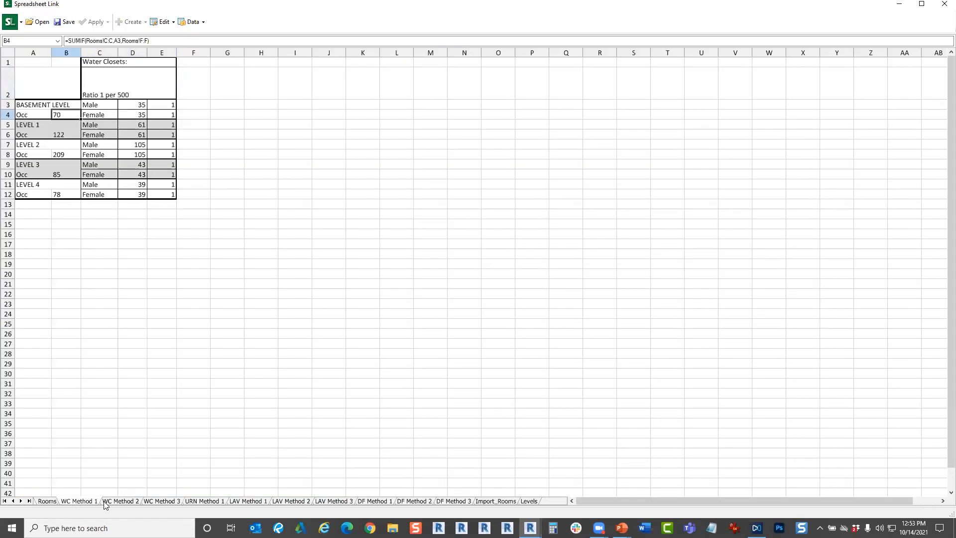
pyautogui.click(110, 501)
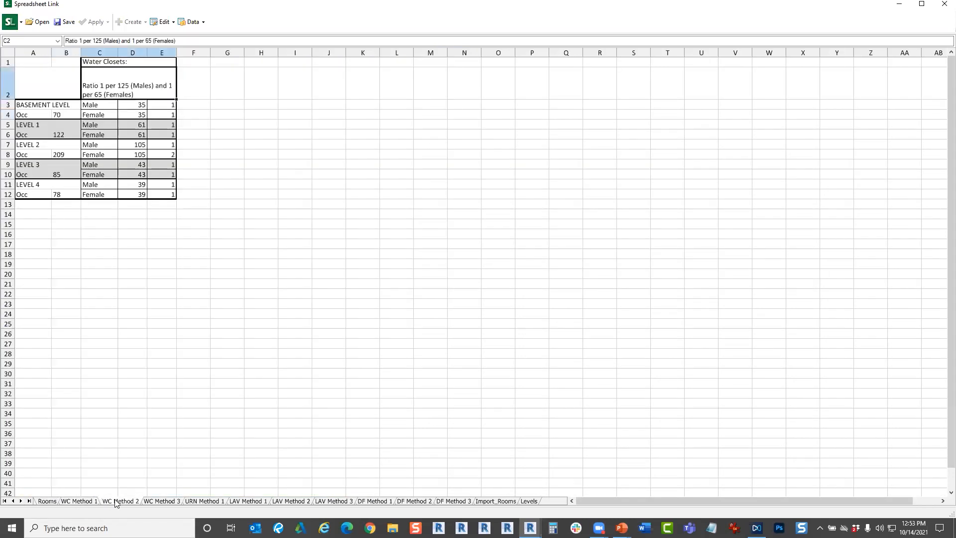
pyautogui.click(945, 4)
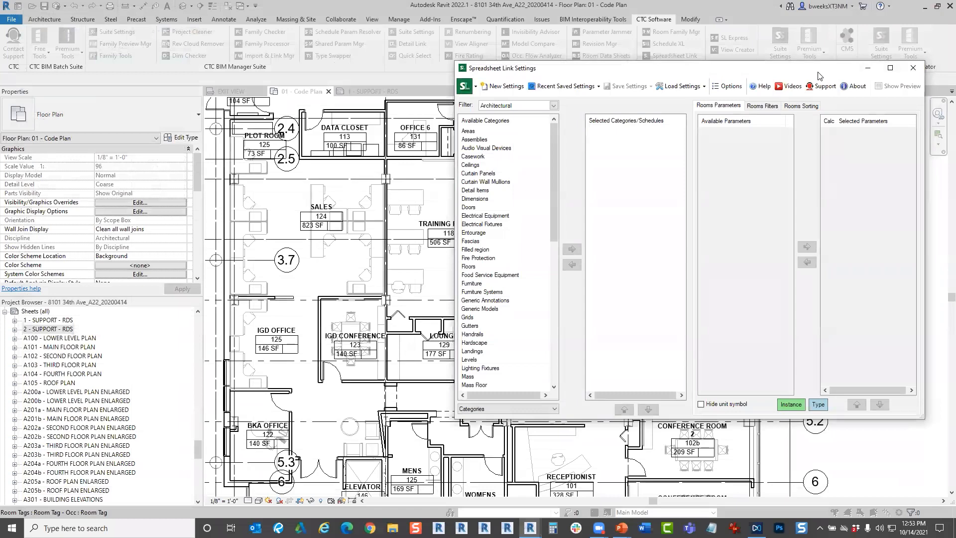
pyautogui.moveTo(824, 75); pyautogui.dragTo(479, 117)
pyautogui.click(558, 114)
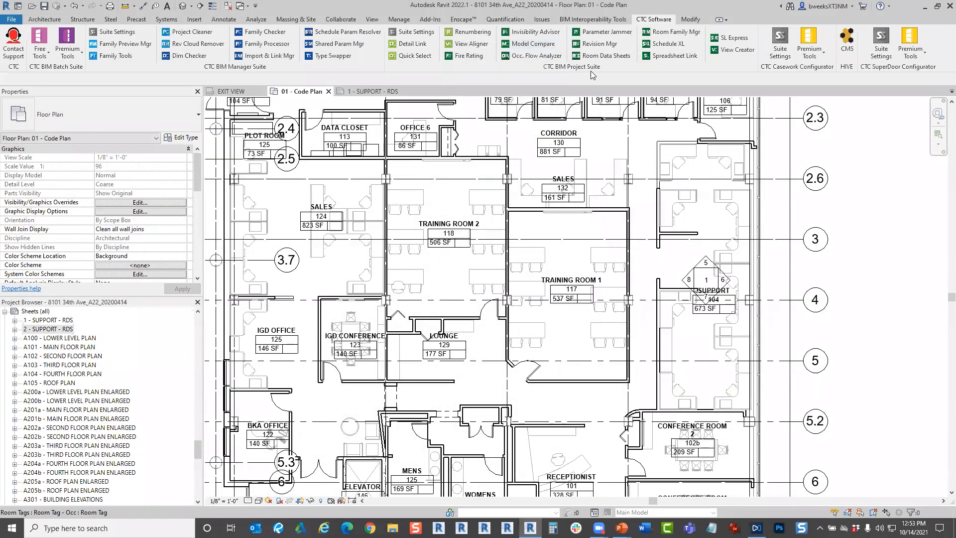
# Open the Occupant Flow Analyzer to look over its occupant path settings and close it.
pyautogui.click(542, 59)
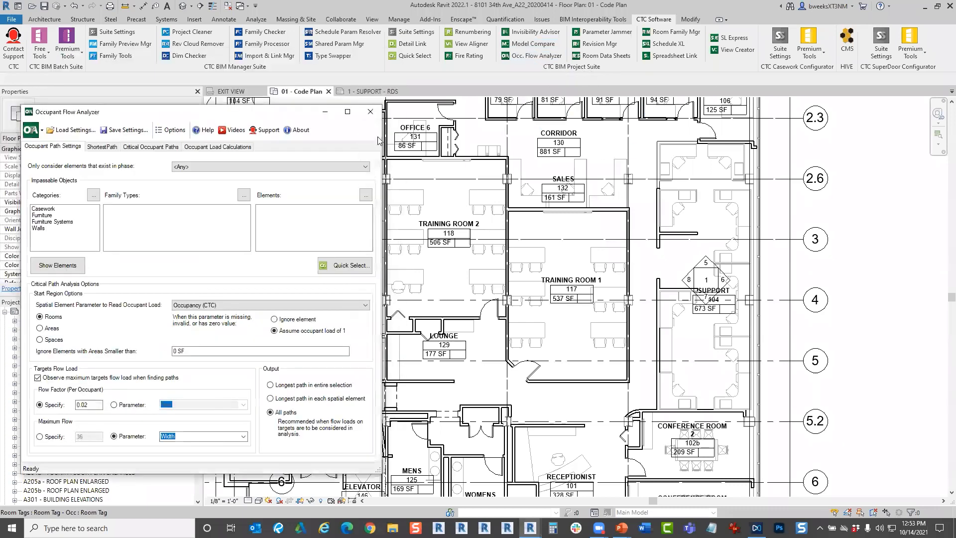
pyautogui.click(371, 112)
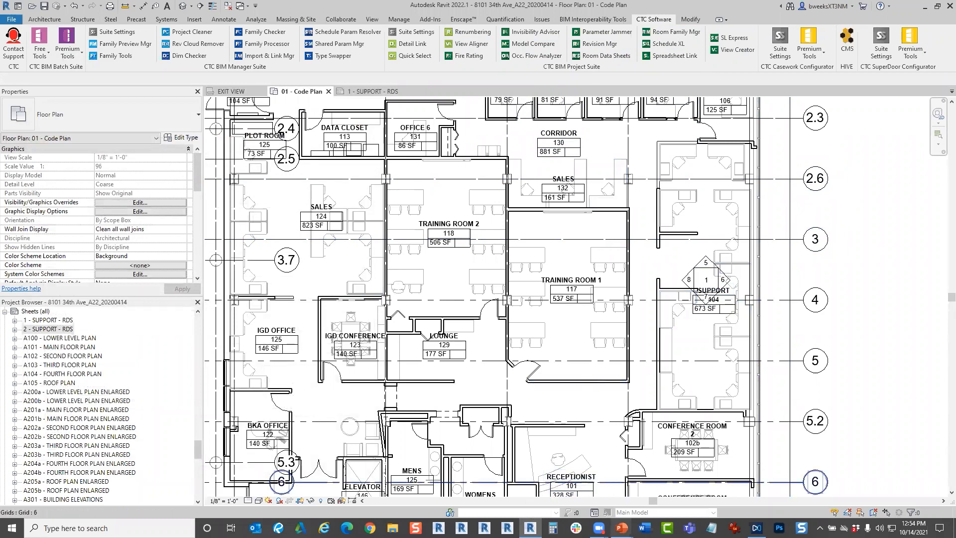
# Switch back to the PowerPoint slide show and advance from the QUESTIONS? slide to the social media slide.
pyautogui.moveTo(599, 528)
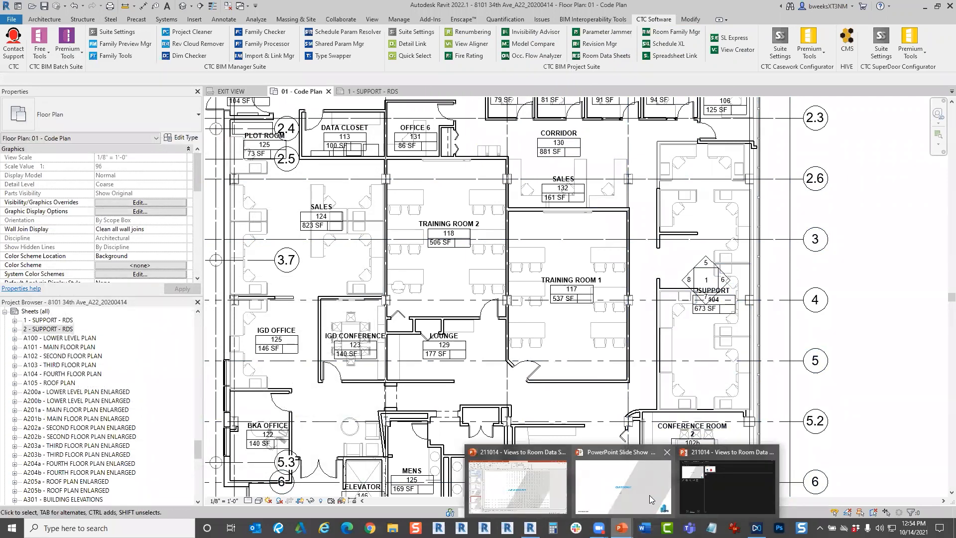
pyautogui.click(624, 473)
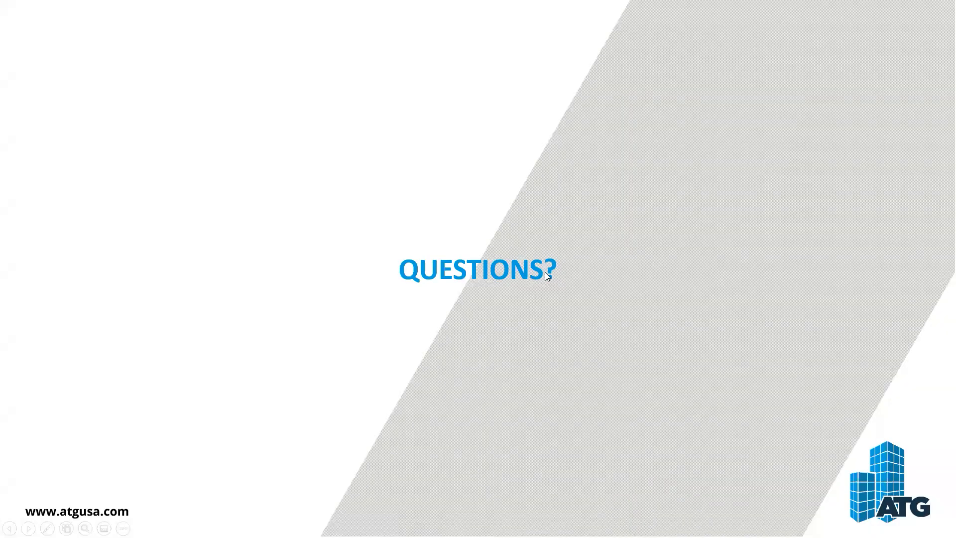
pyautogui.click(589, 263)
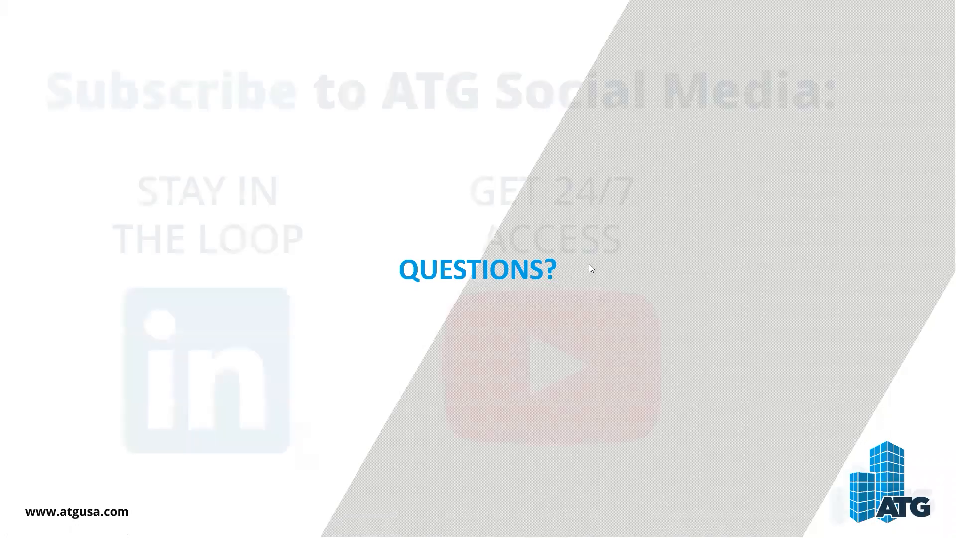